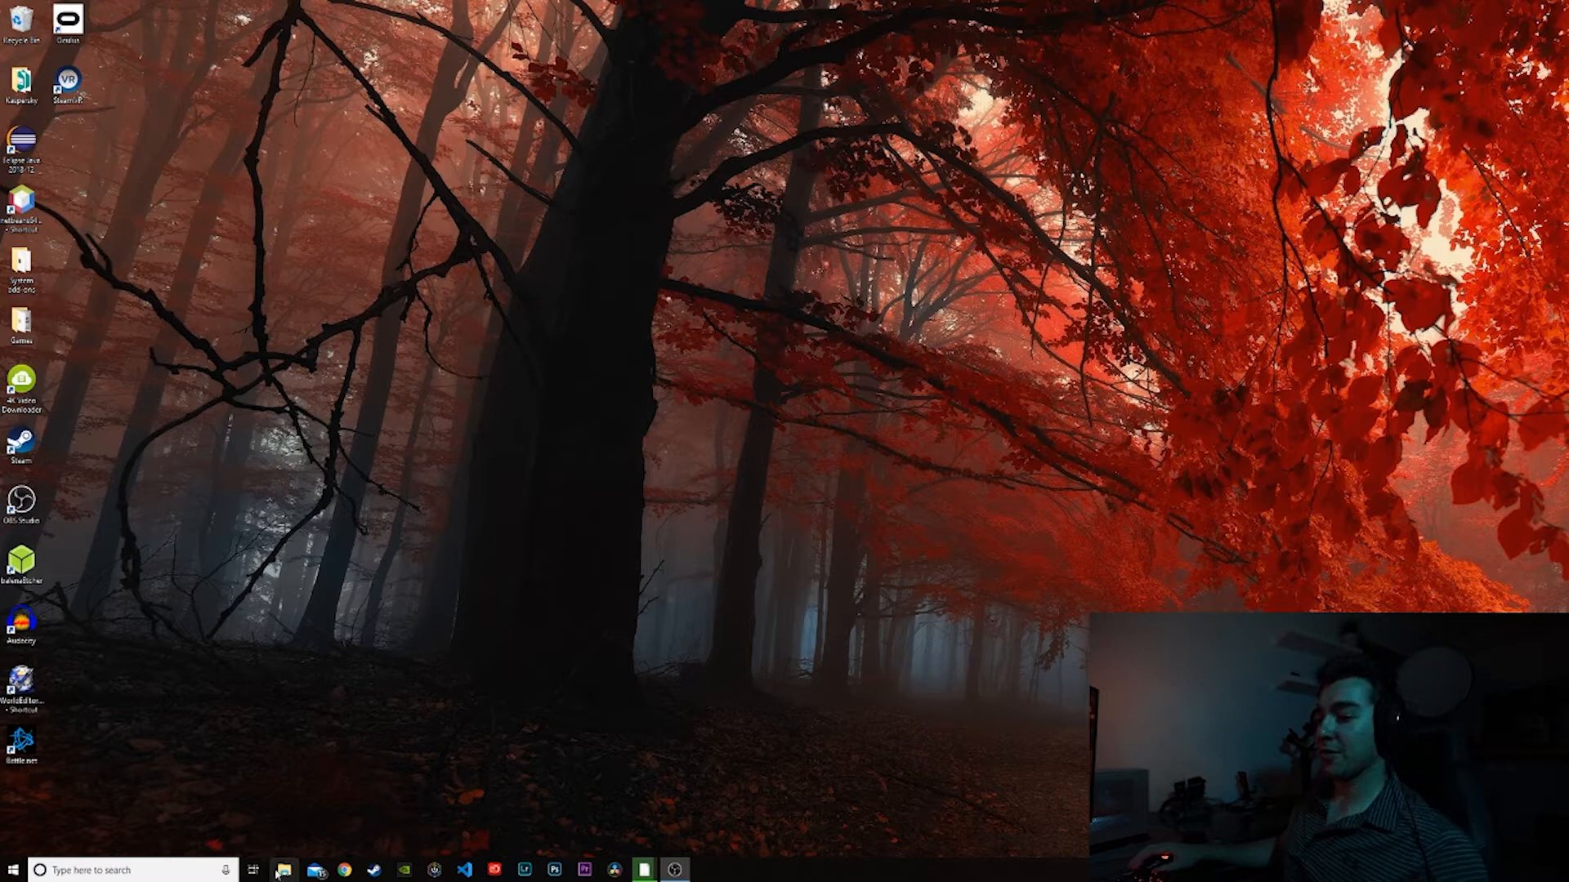
Step: Open File Explorer in a widened window and browse to the Current Video Projects folder inside Videos
click(282, 871)
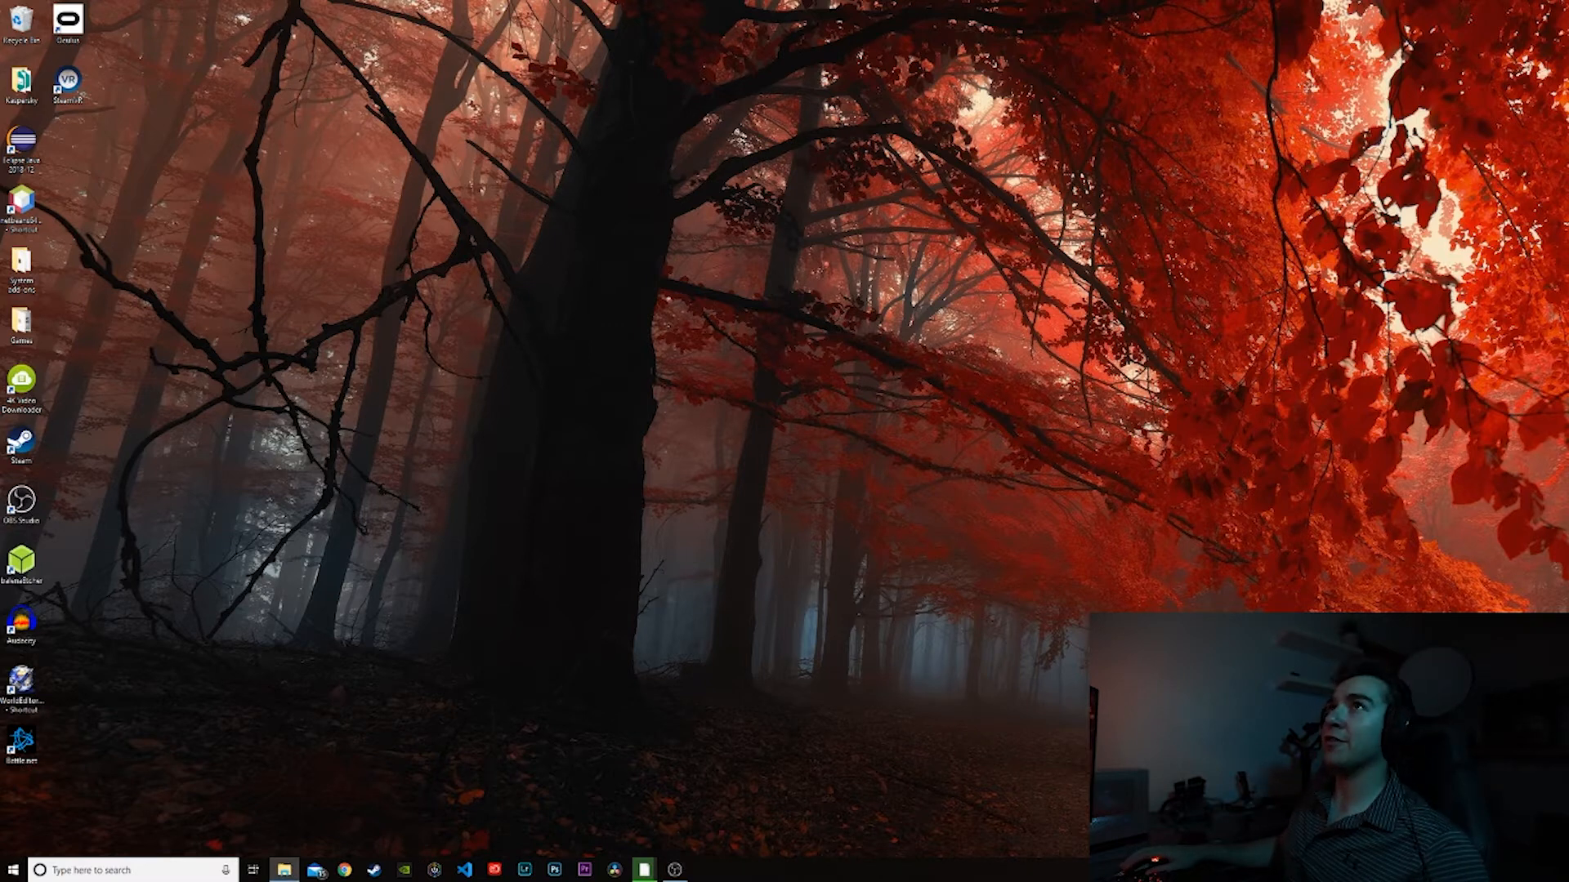
drag(823, 284, 970, 161)
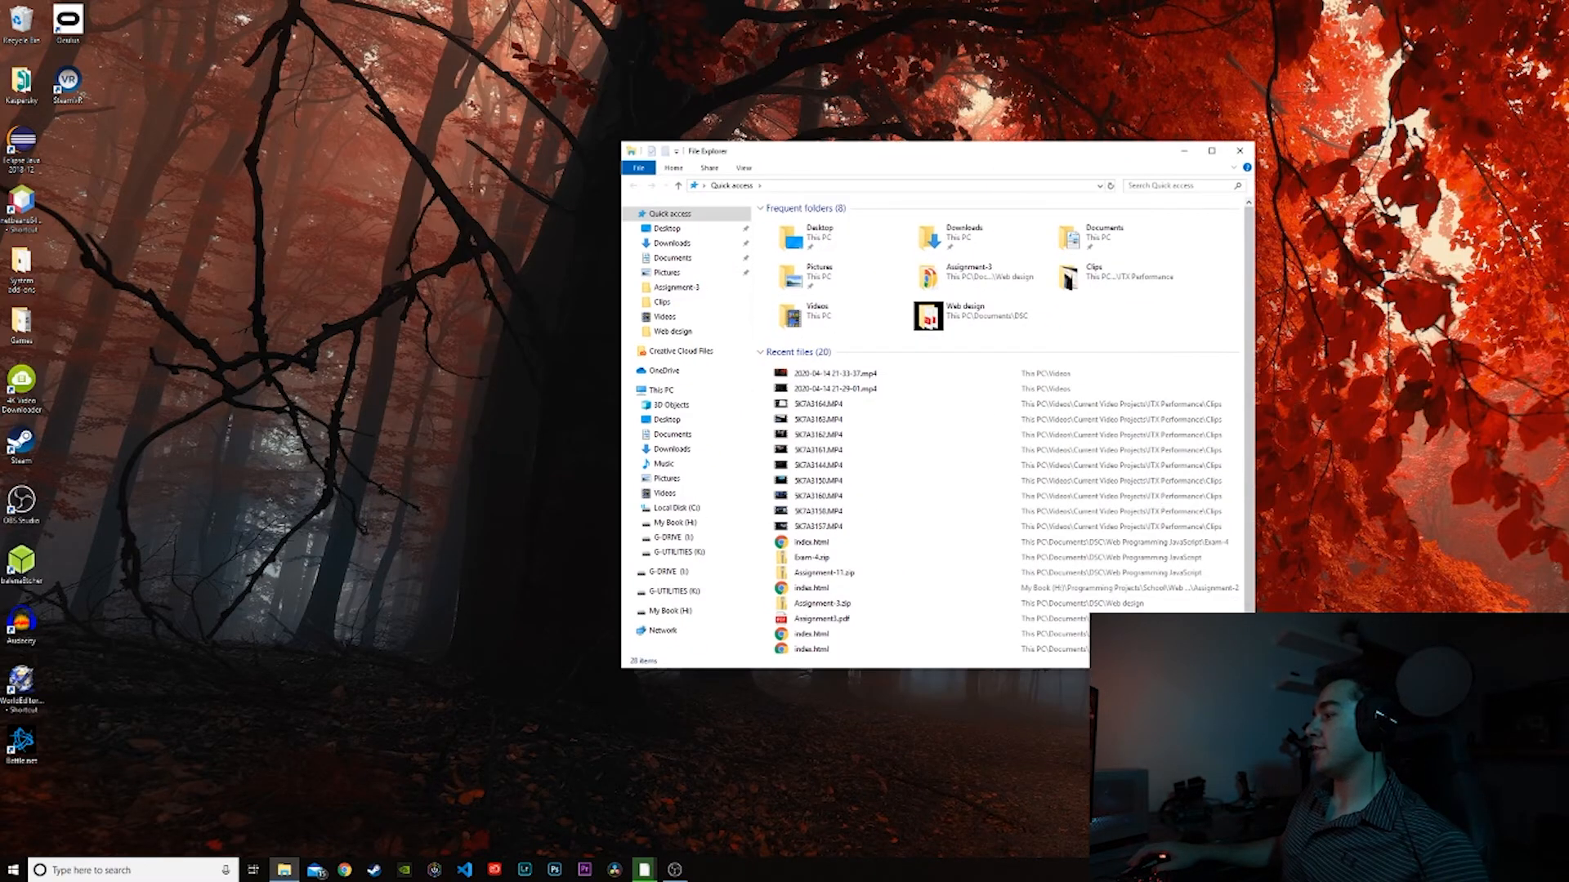
drag(1254, 368, 1561, 368)
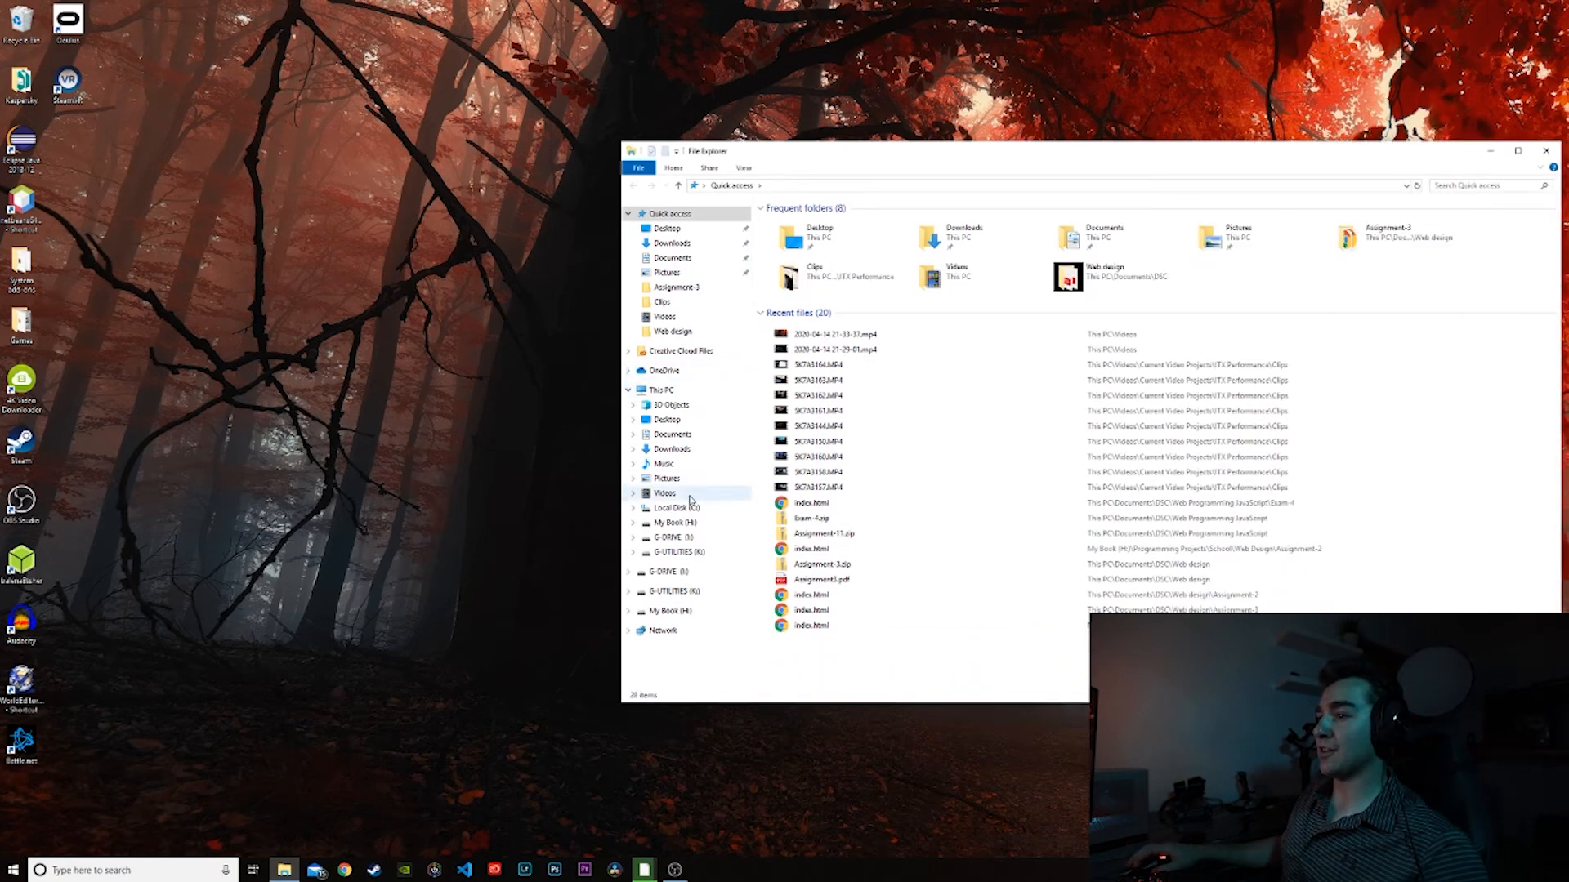
click(666, 493)
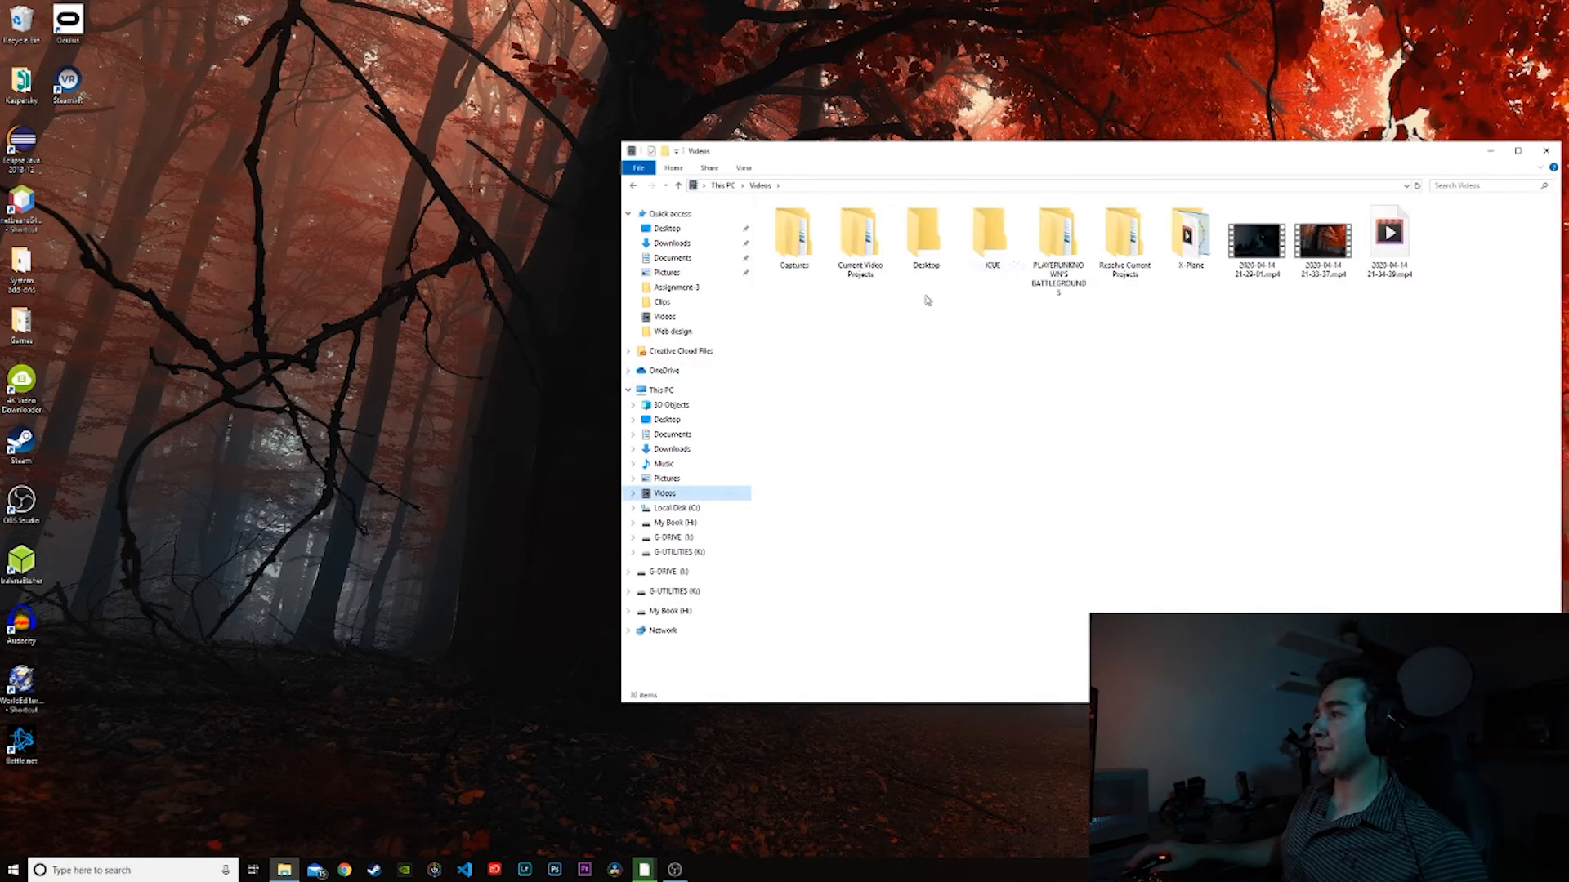
double_click(858, 237)
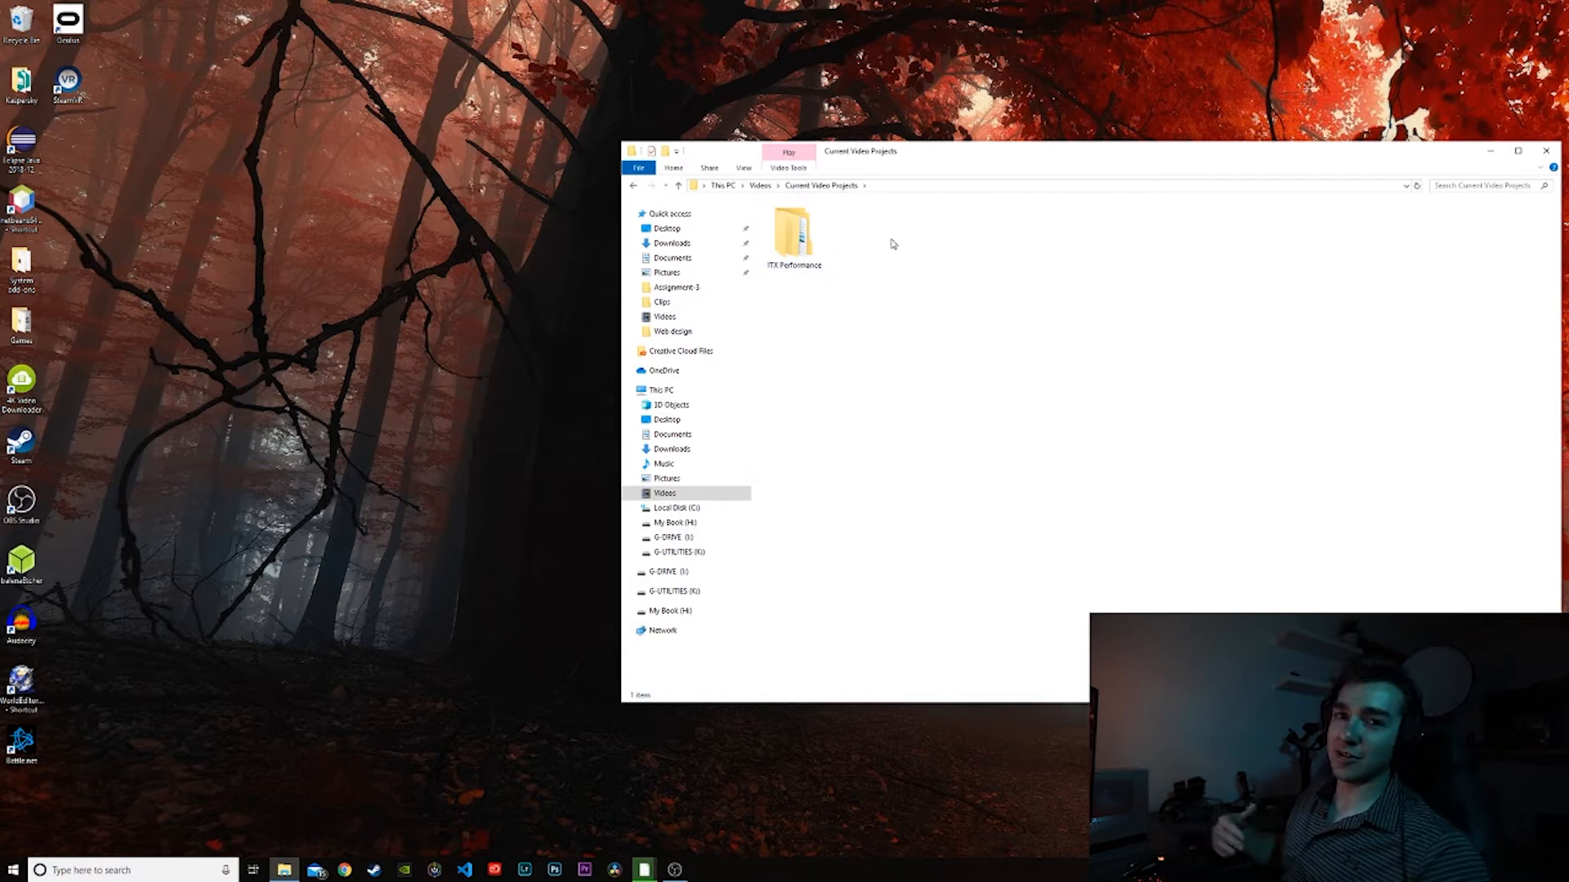
Step: Go into the ITX Performance project folder and open its Clips folder
click(805, 266)
double_click(805, 265)
double_click(798, 248)
key(alt+Left)
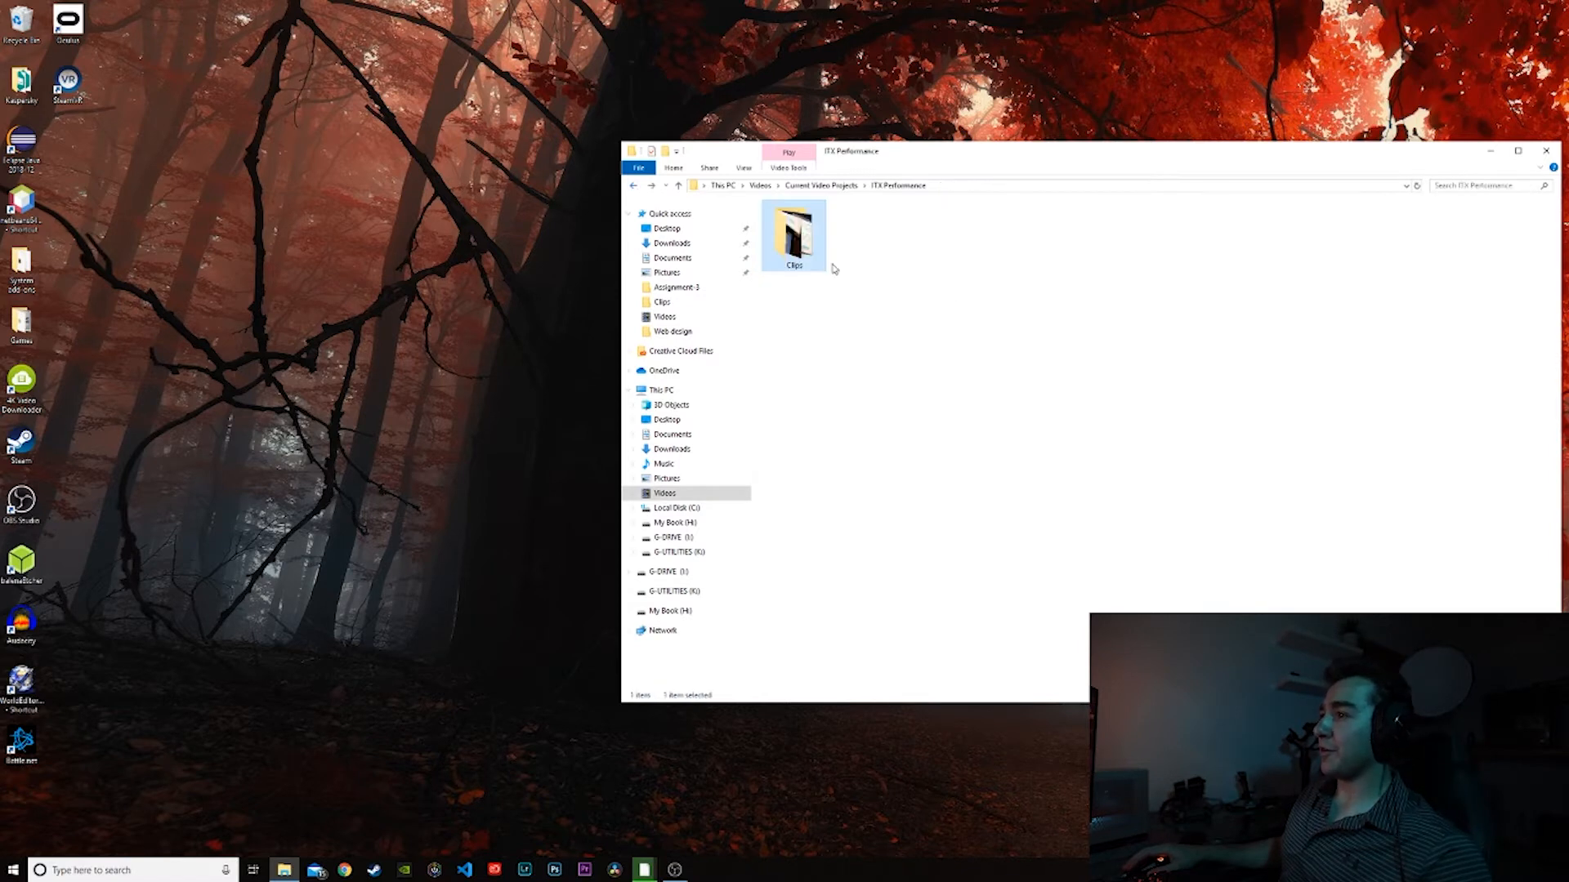
double_click(810, 258)
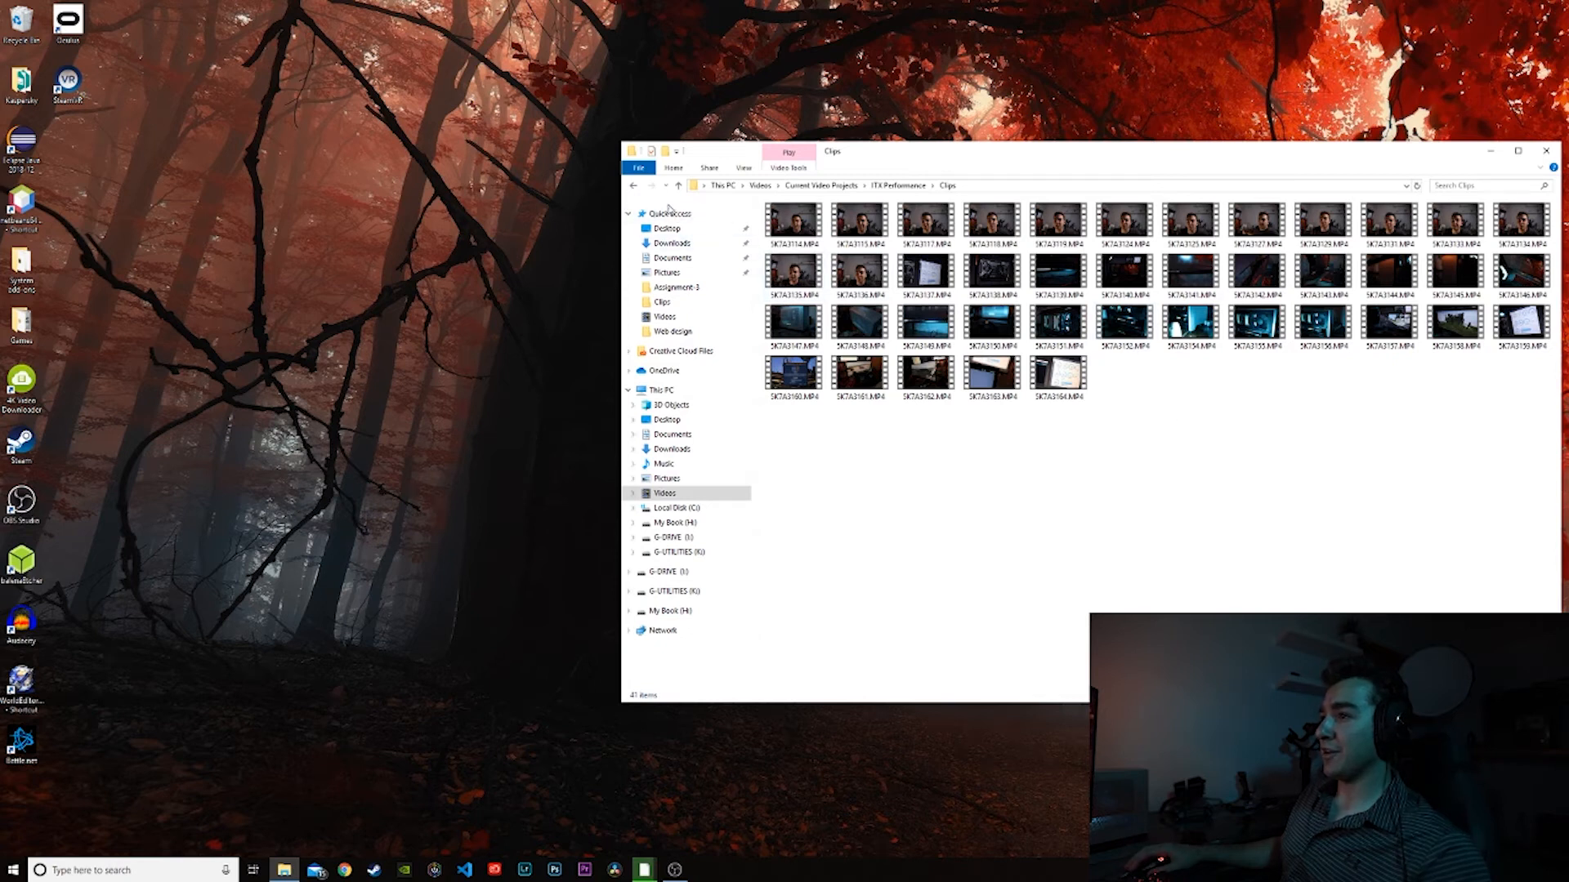
click(635, 187)
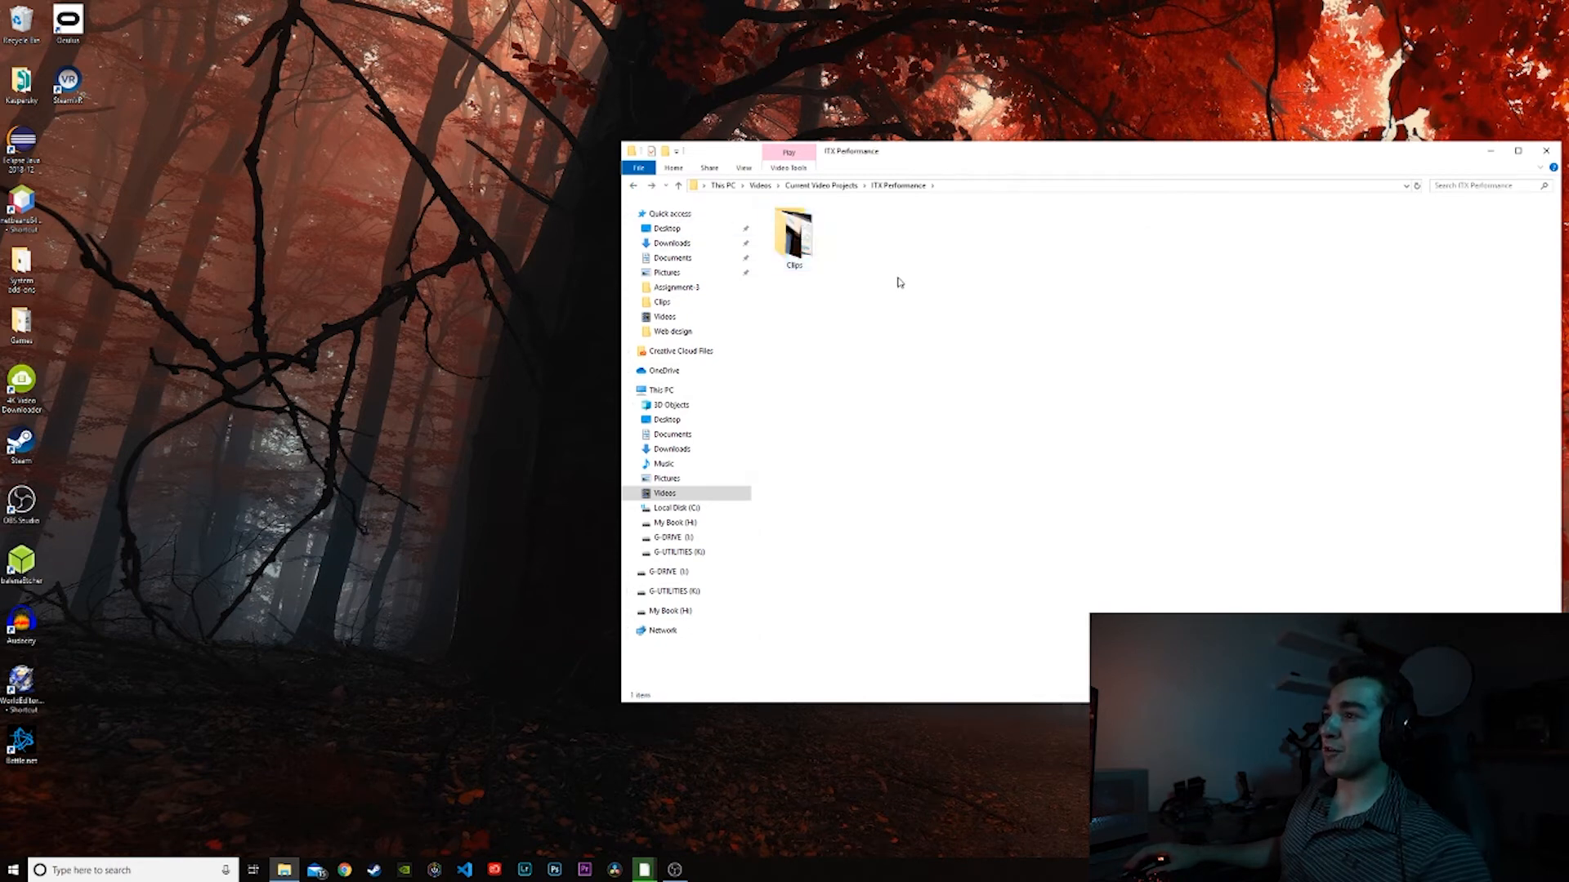
double_click(803, 237)
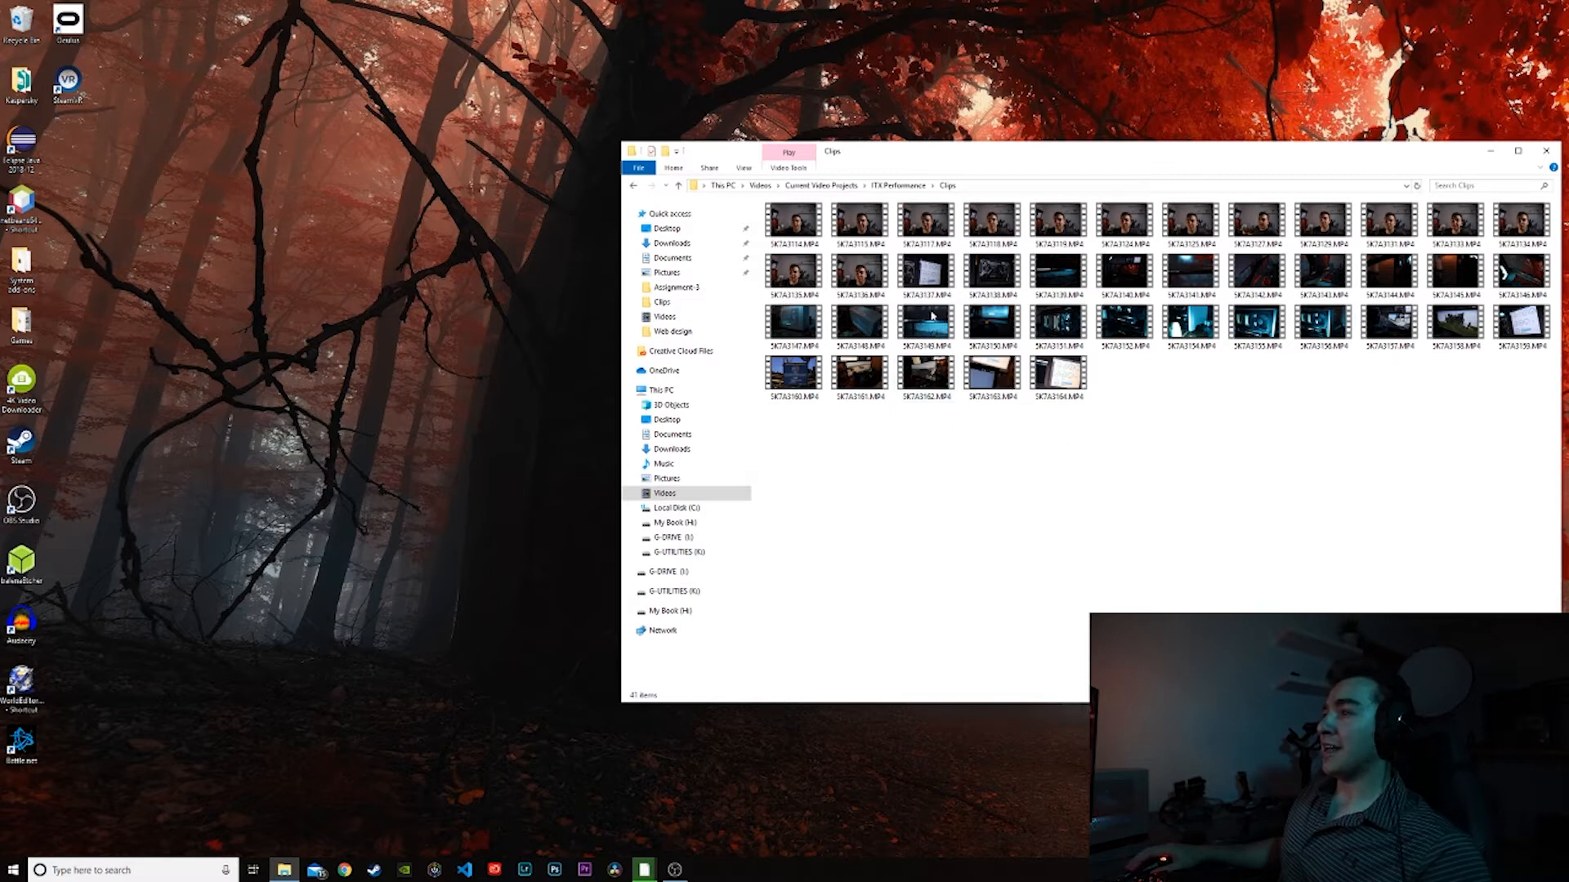
Step: Create a new folder named Talking inside the Clips folder
right_click(961, 500)
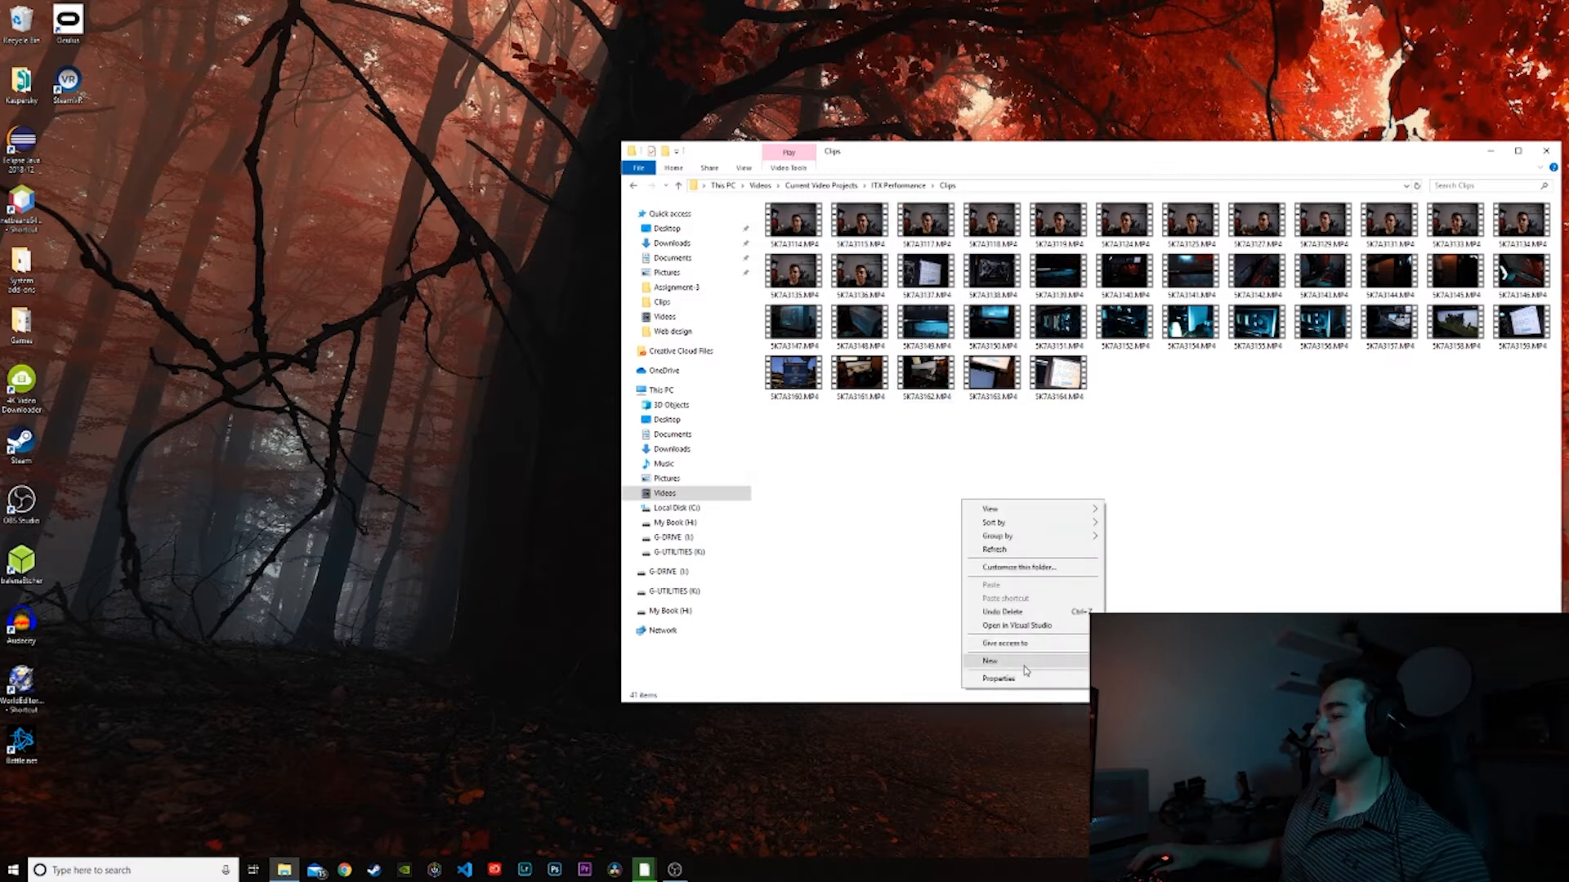
click(1127, 660)
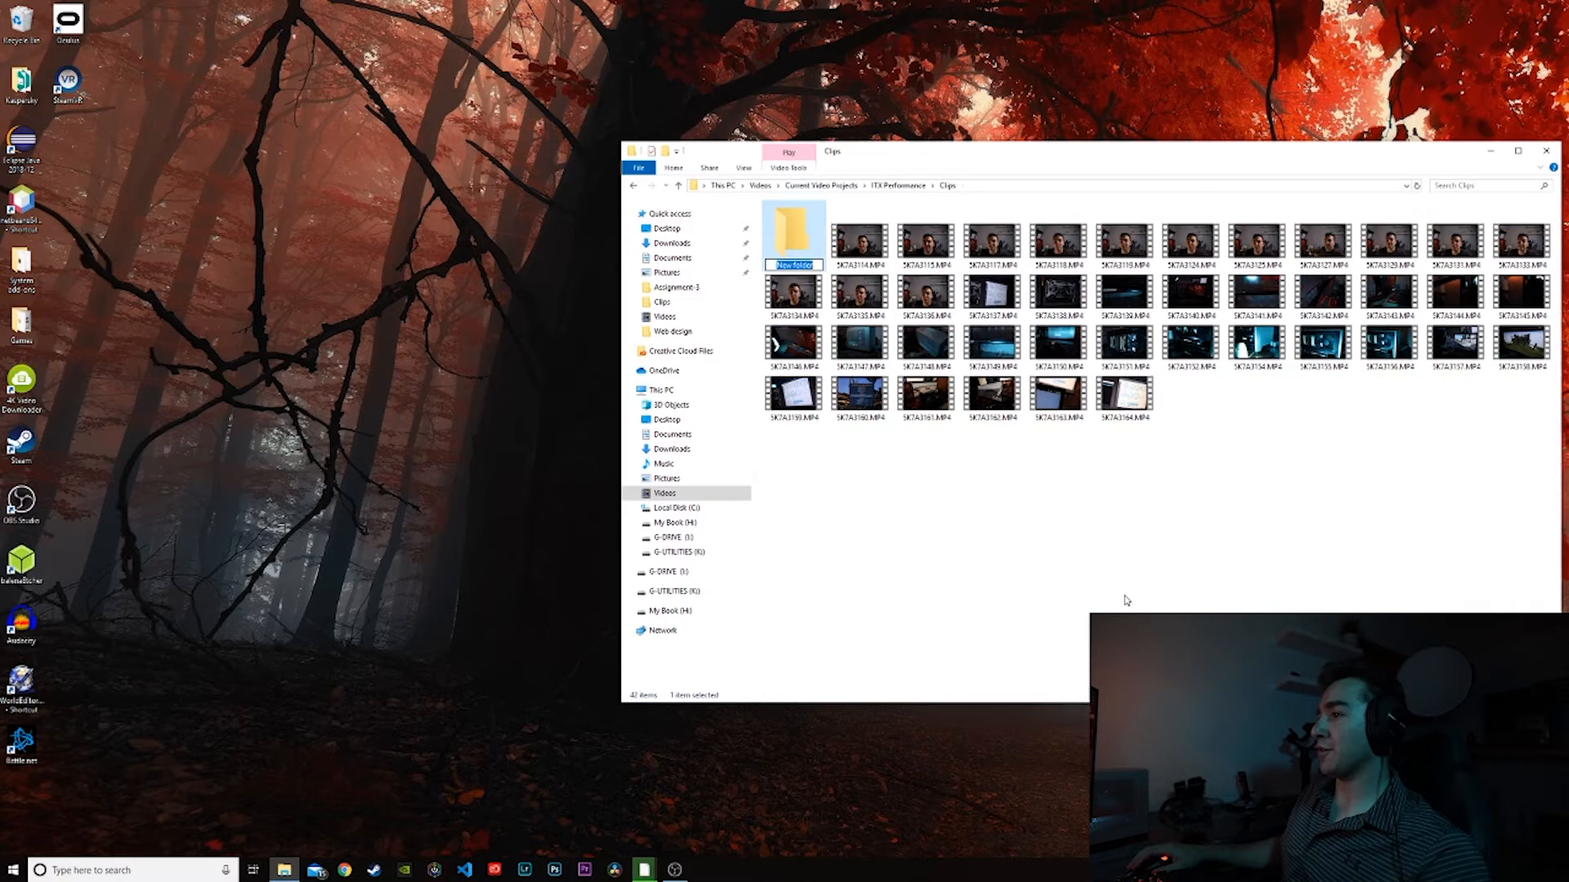
text(Talking)
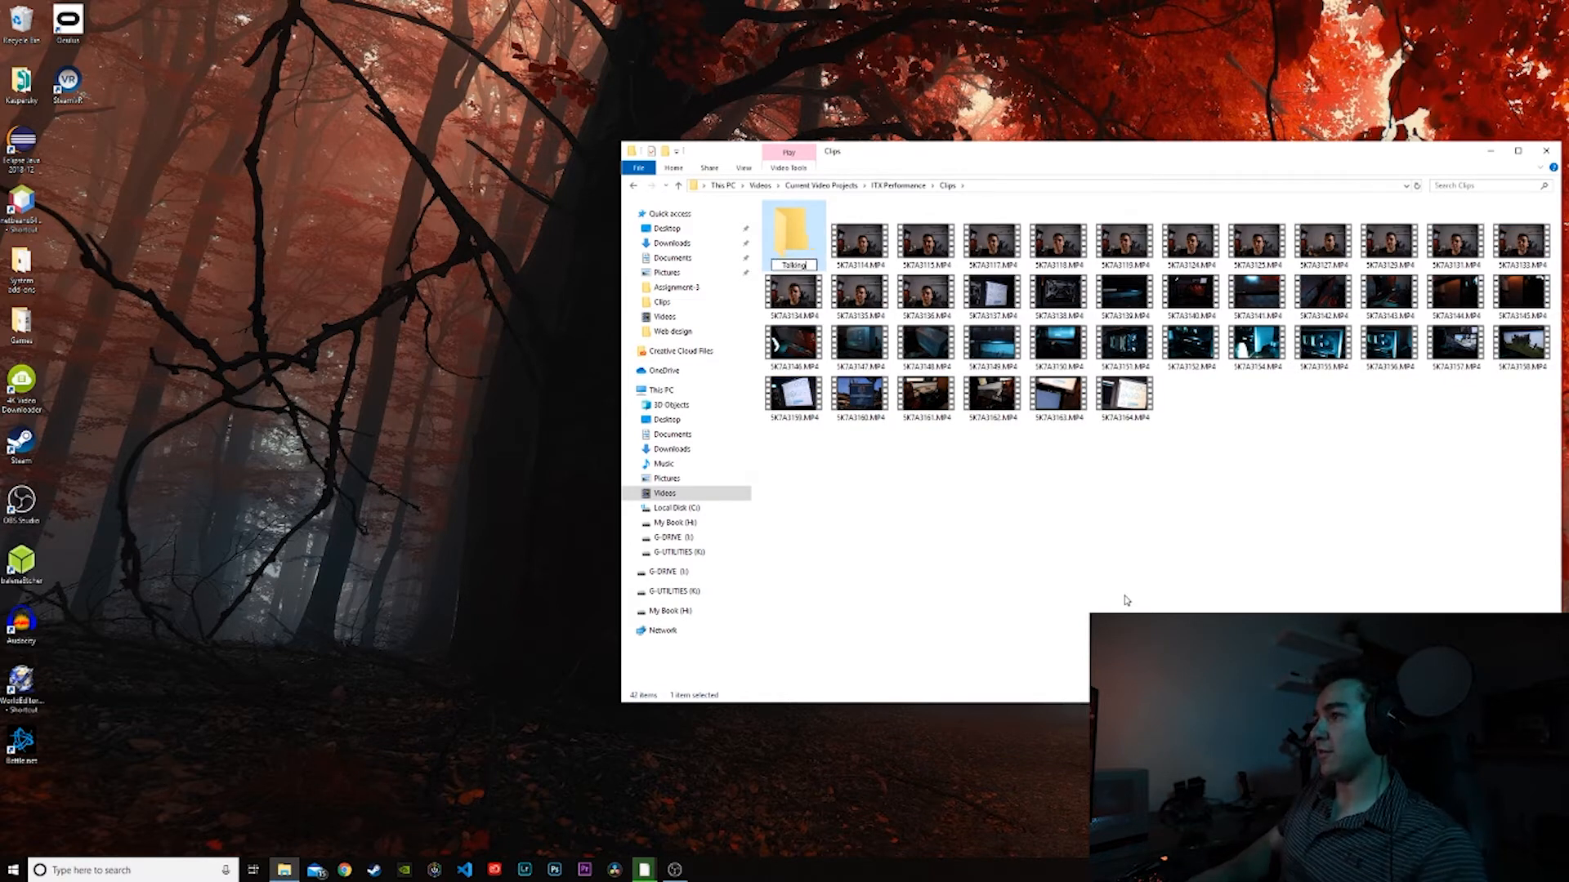
key(Return)
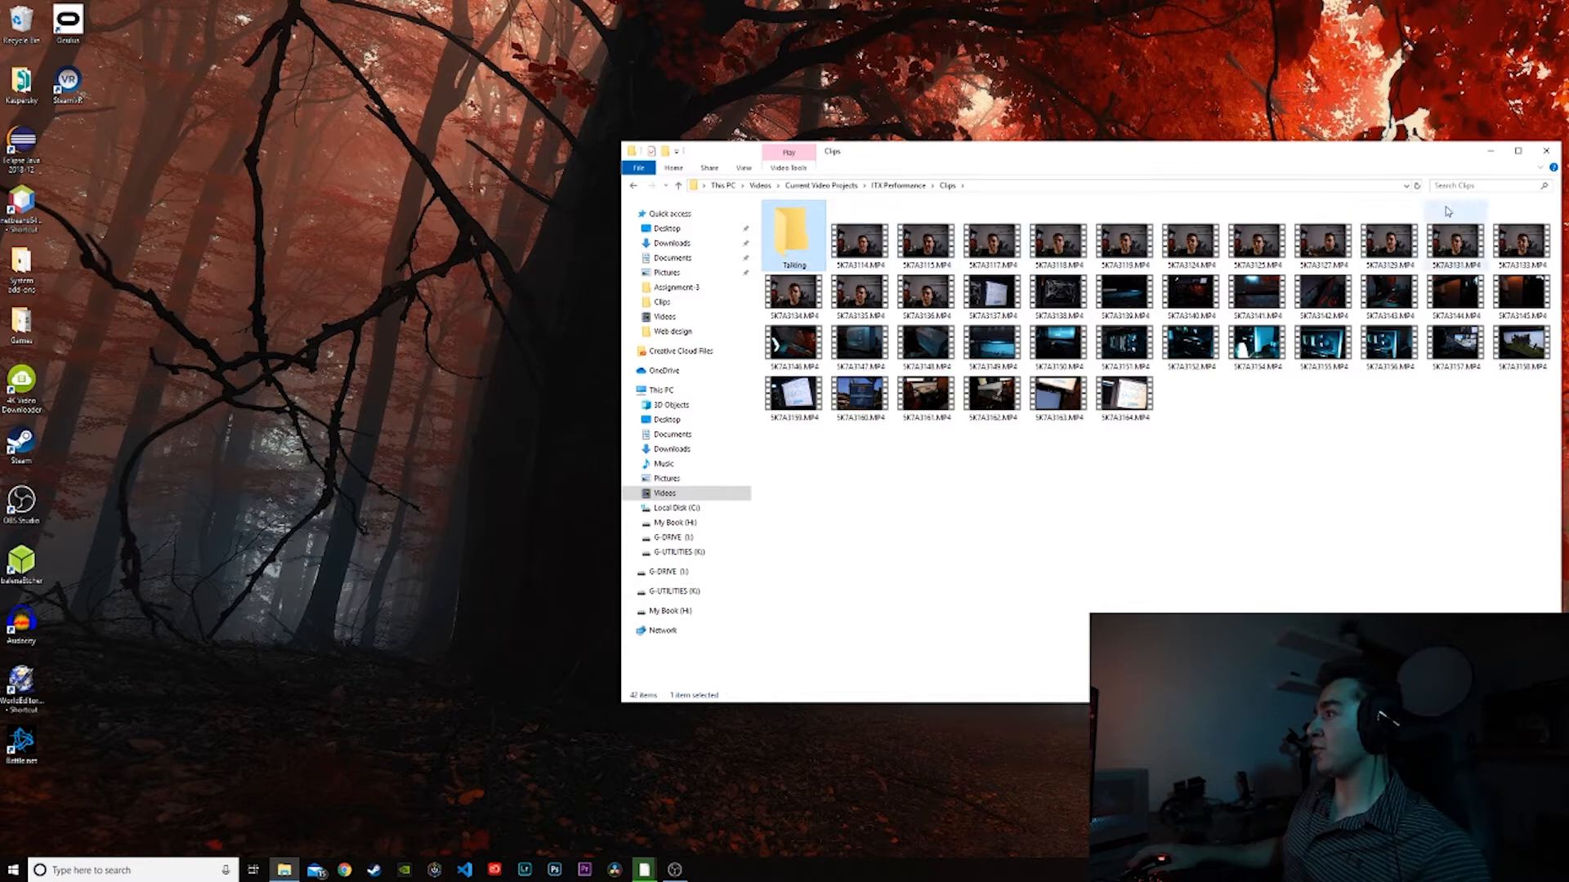
Step: Move all the talking-head clips, numbered 3114 through 3136, into the Talking folder
drag(1523, 207, 865, 246)
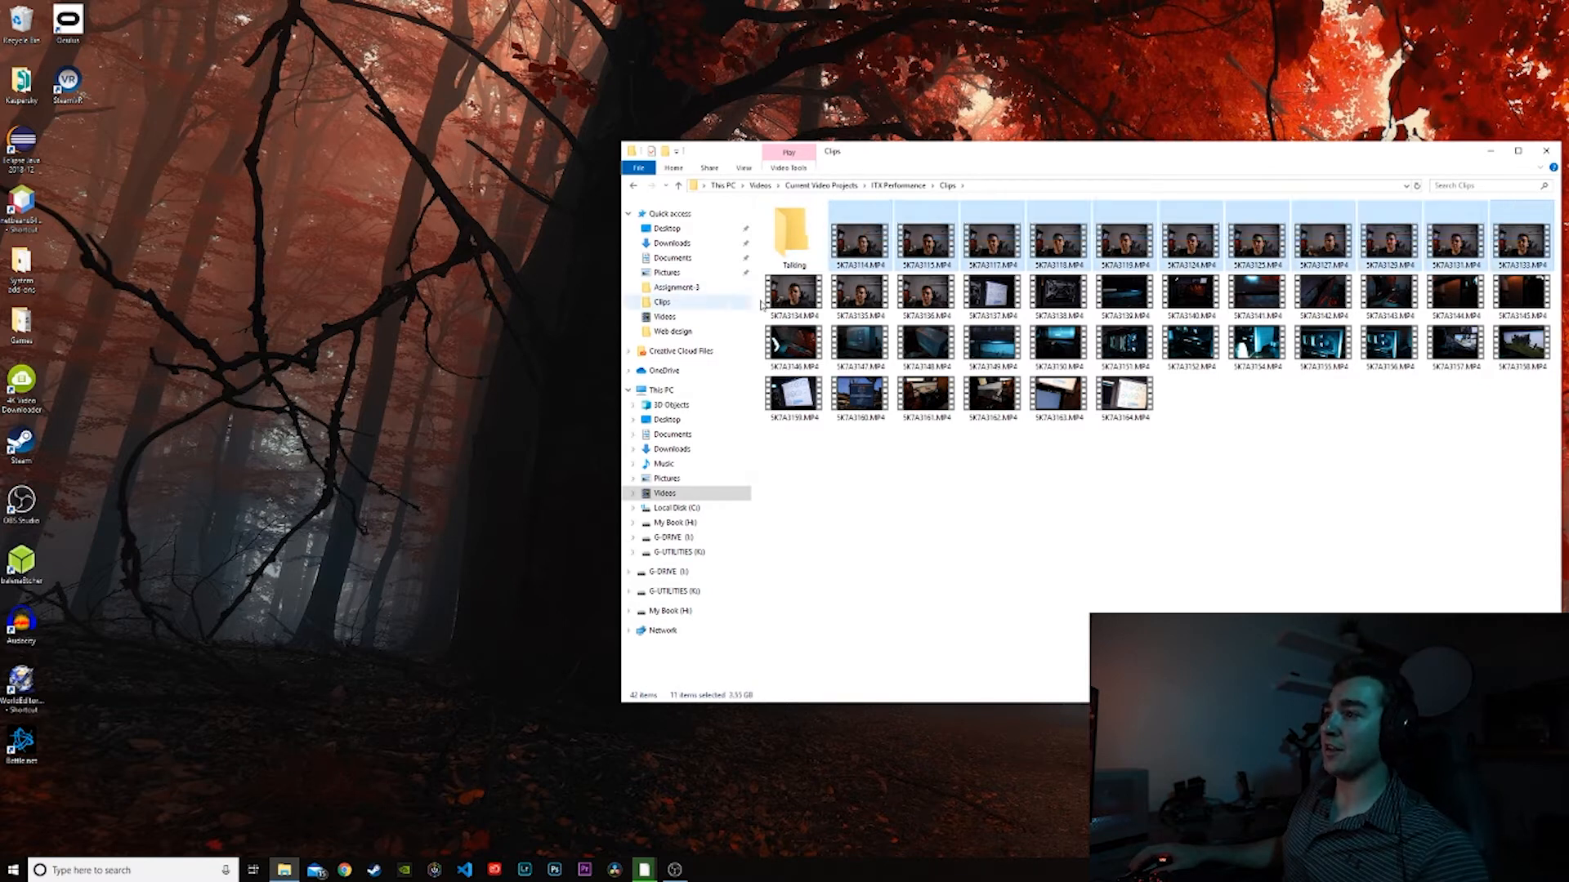
ctrl+click(814, 295)
ctrl+click(858, 294)
ctrl+click(912, 291)
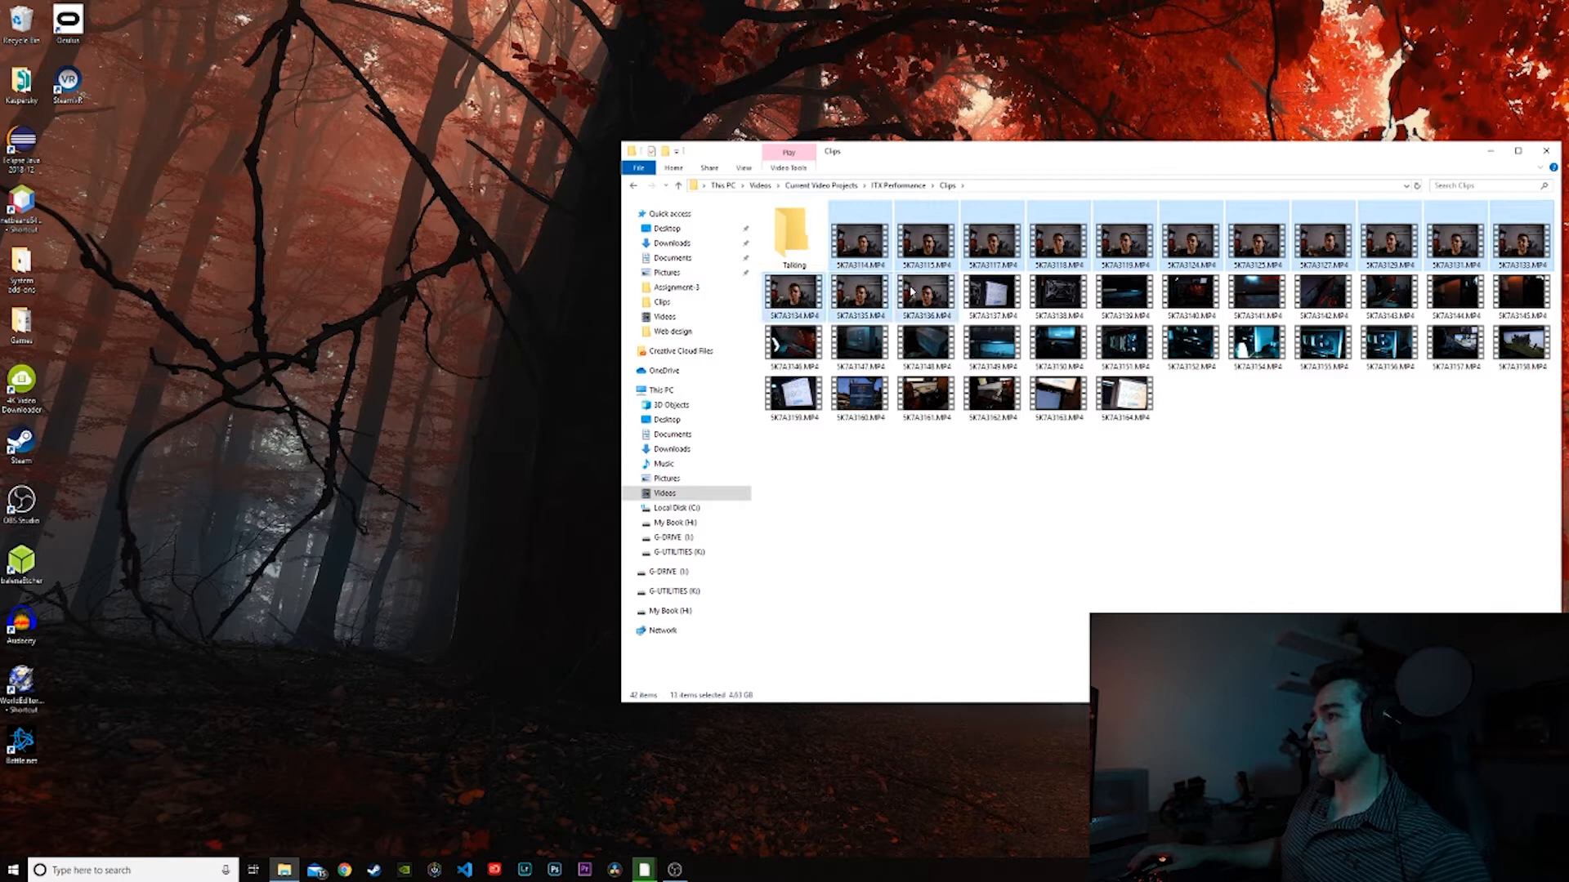
drag(938, 238, 792, 237)
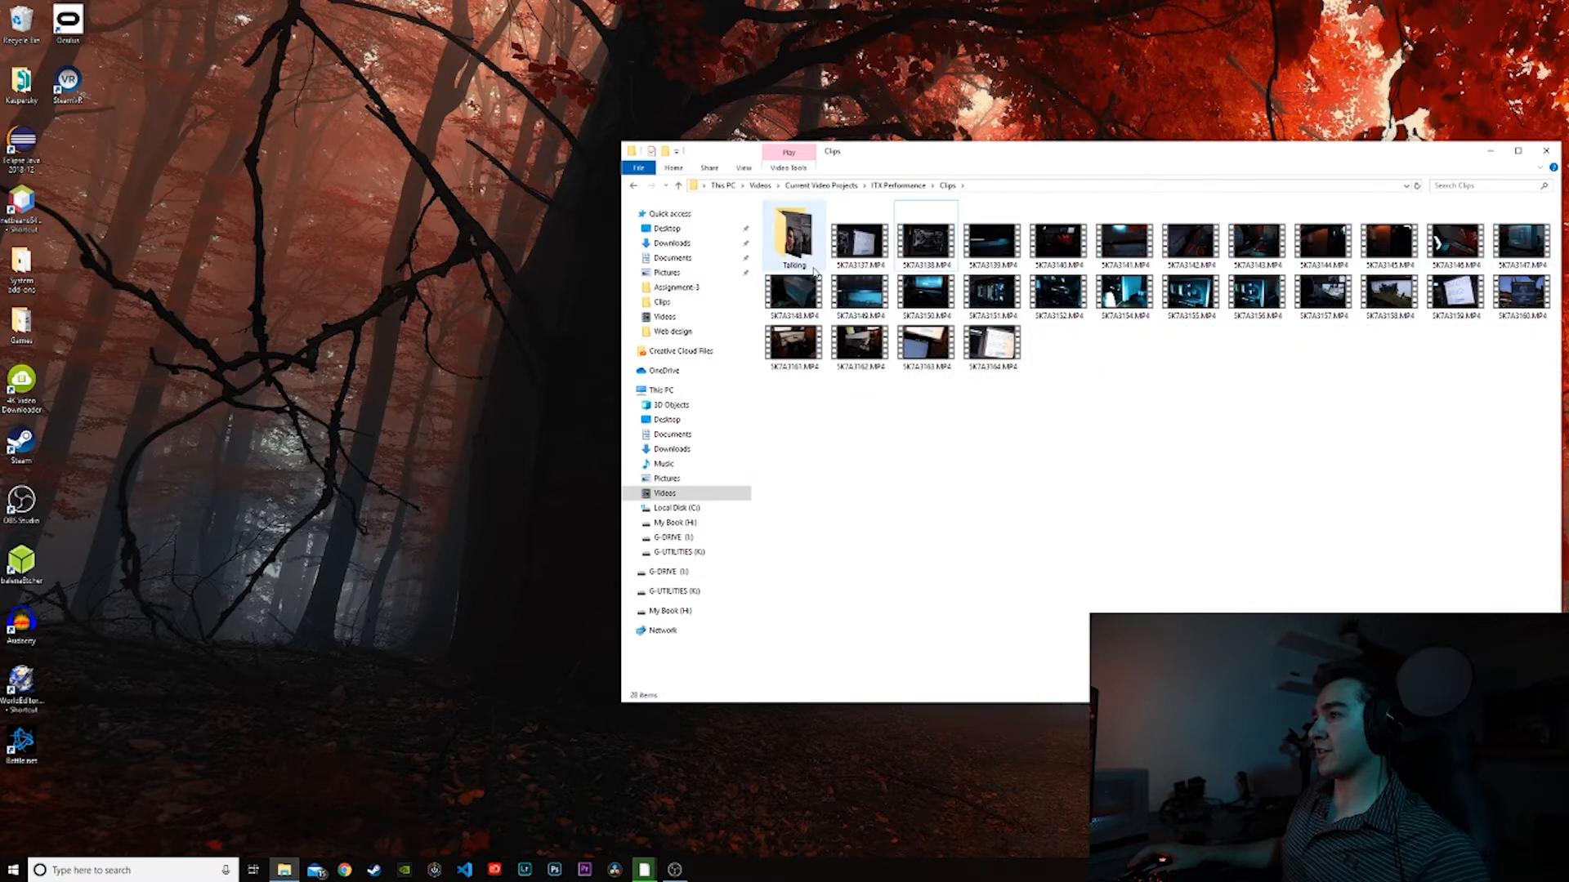
Step: Create a second folder named Broll inside the Clips folder
right_click(1099, 398)
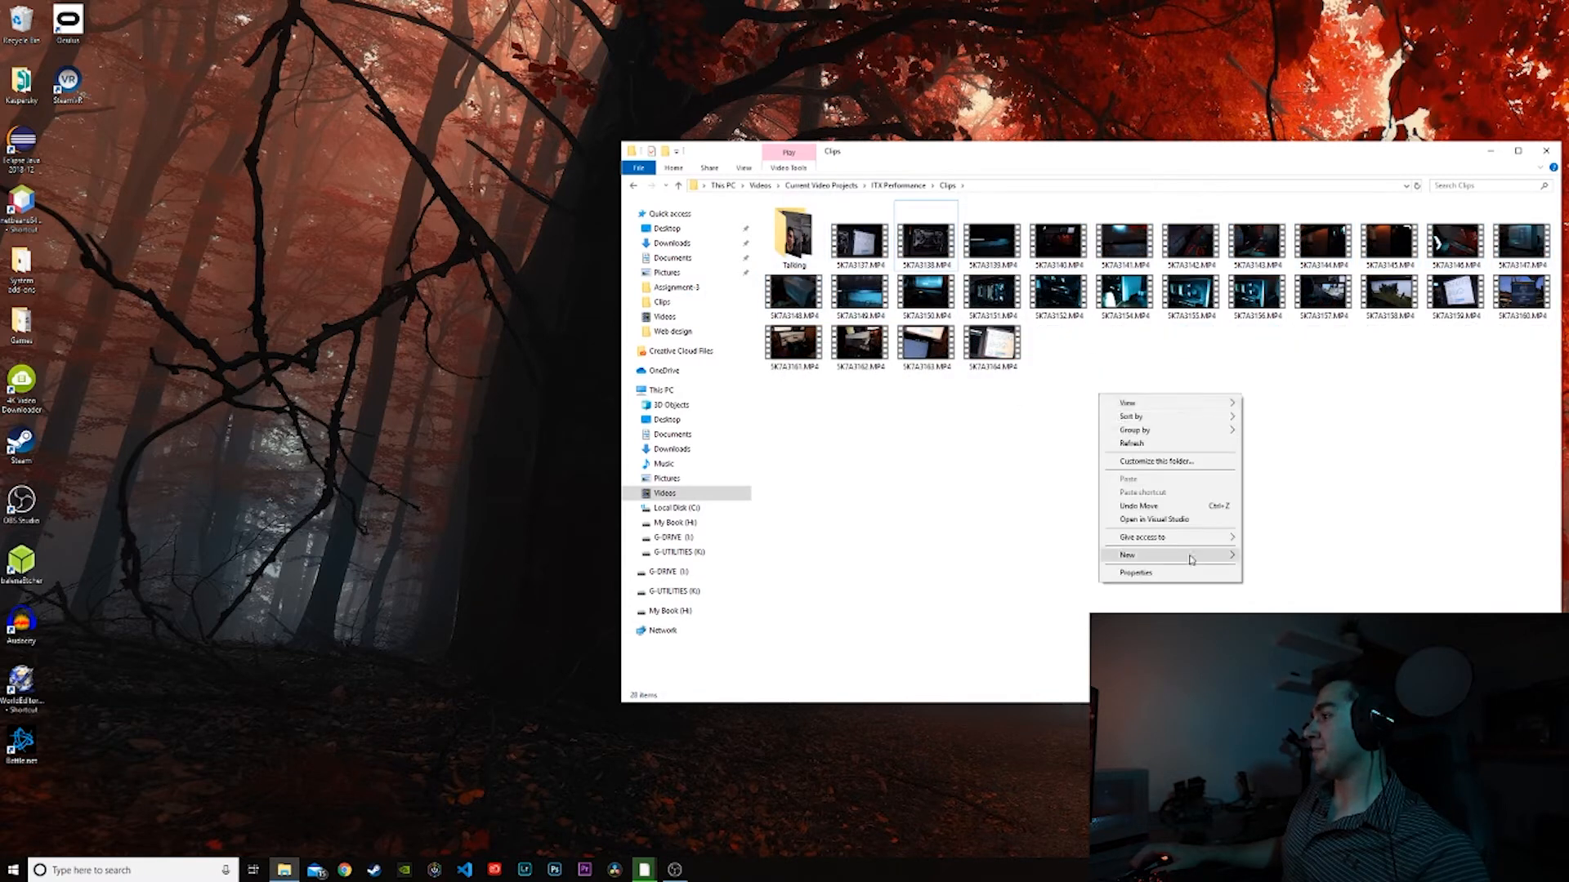
mouse_move(1189, 558)
click(1275, 559)
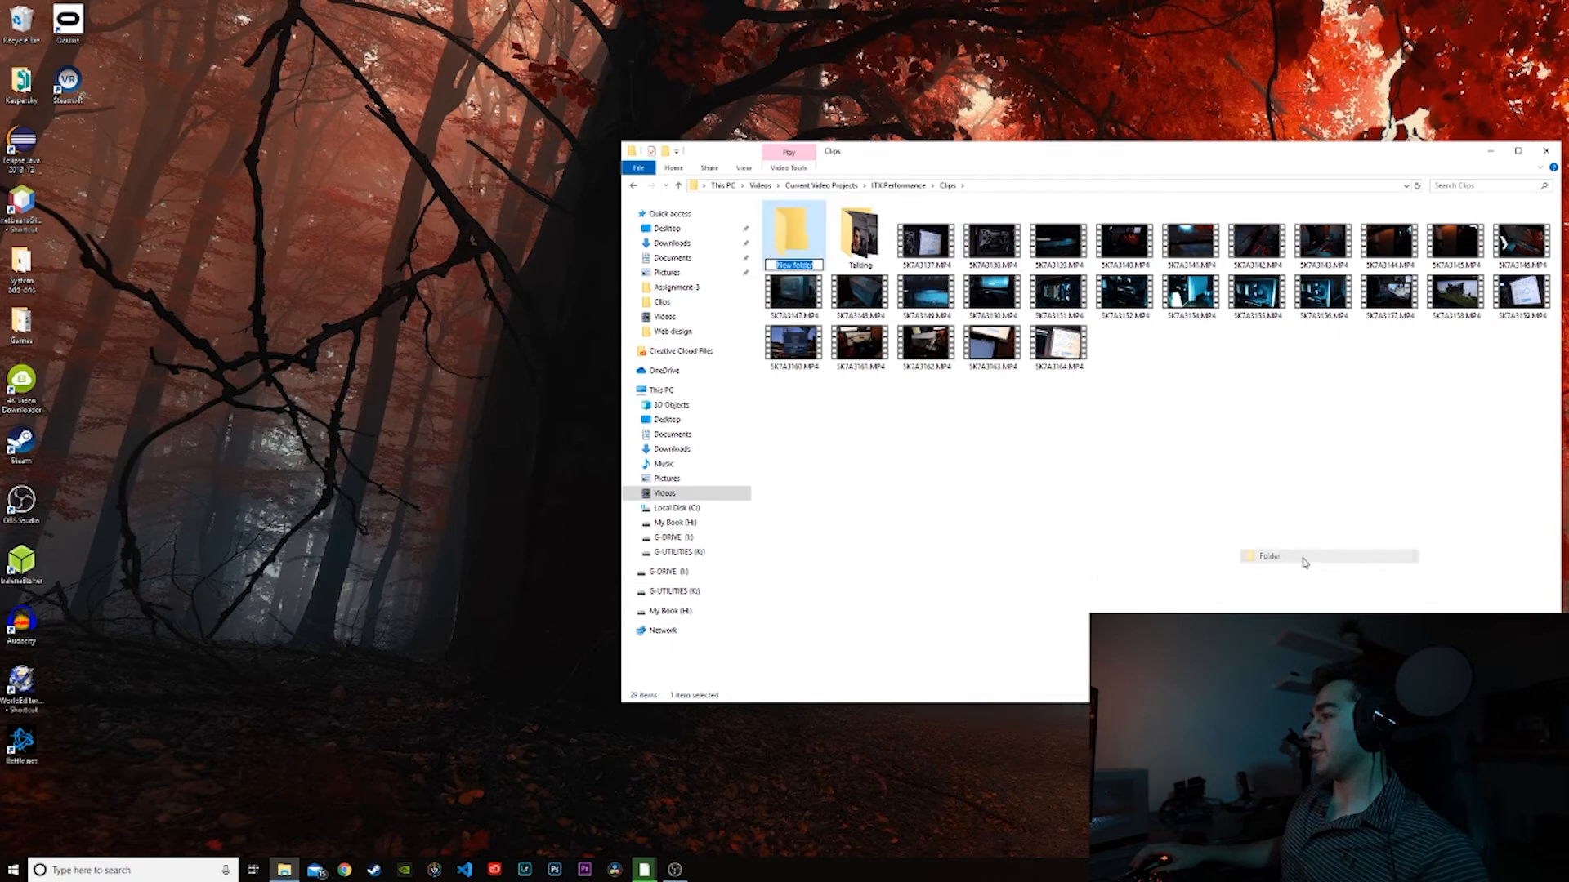
key(BackSpace)
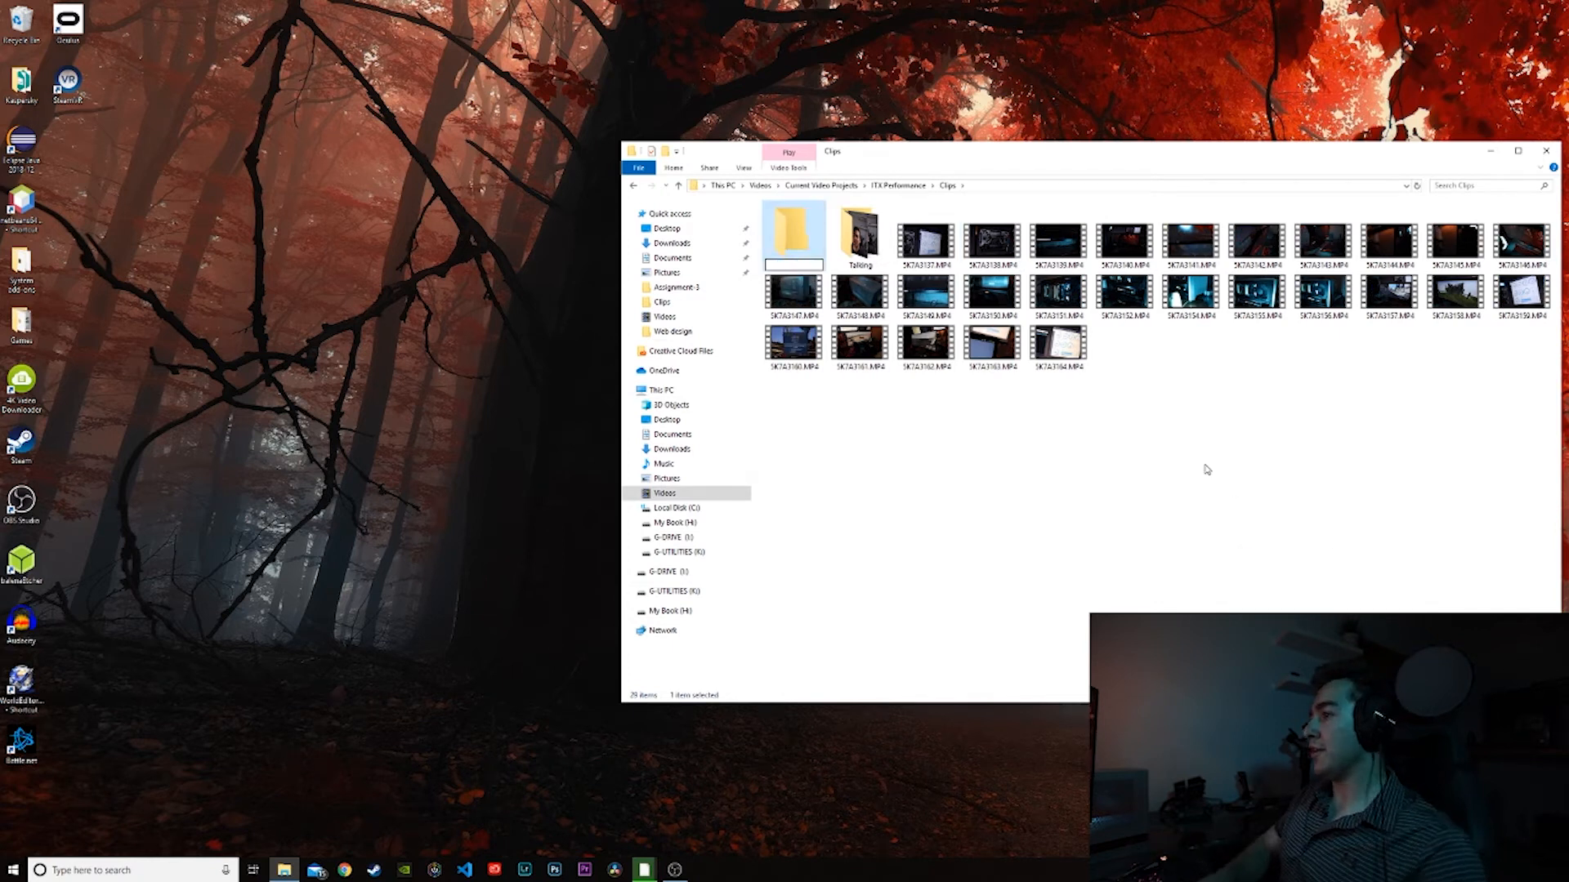
text(Broll)
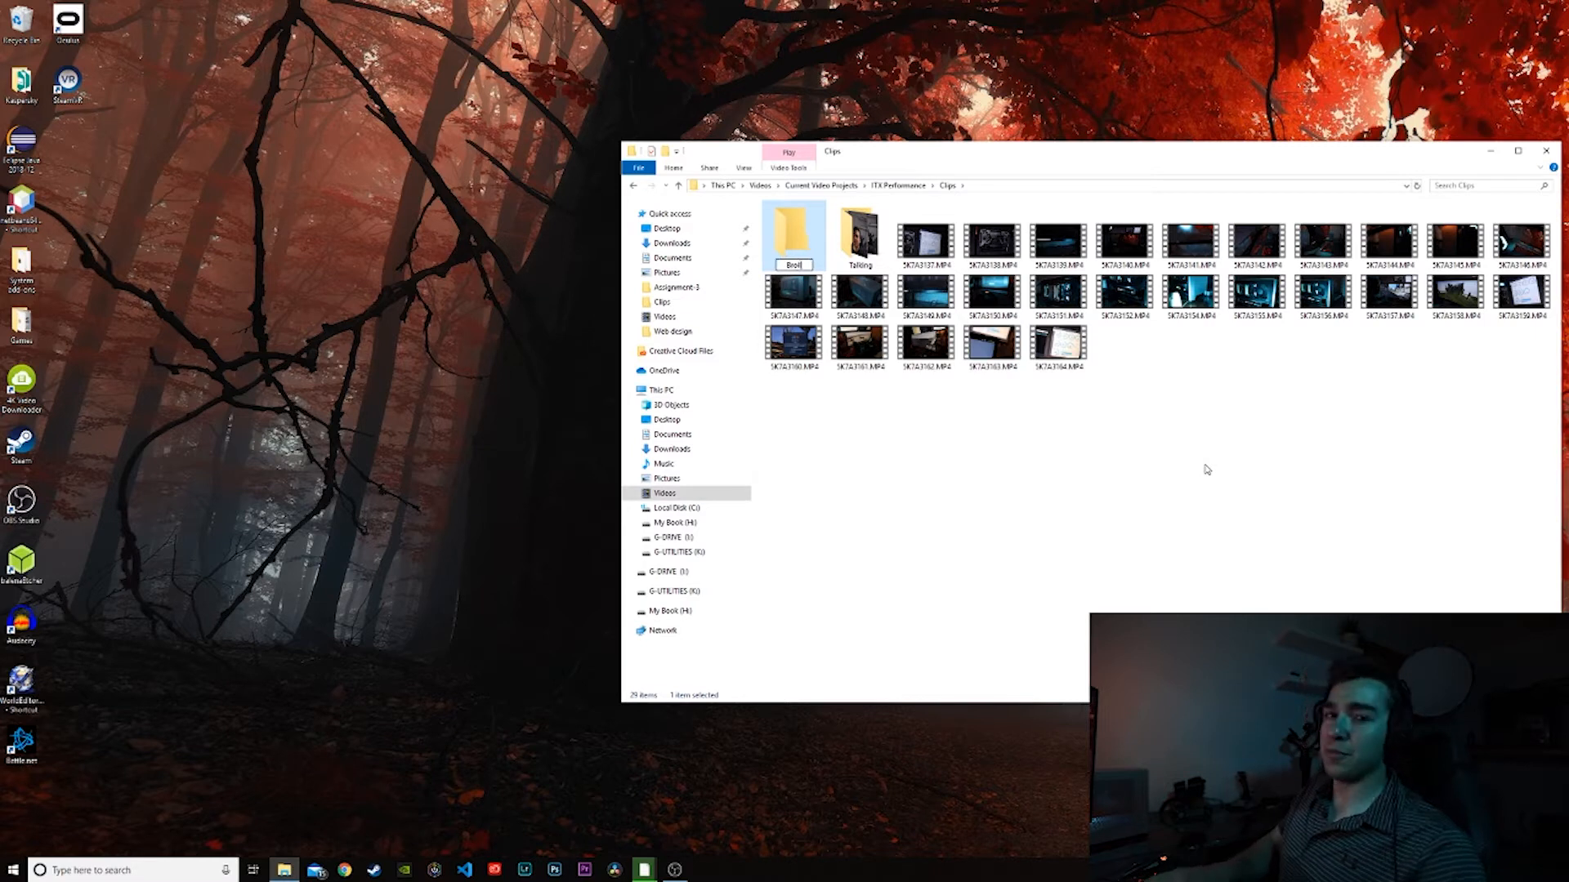
key(Return)
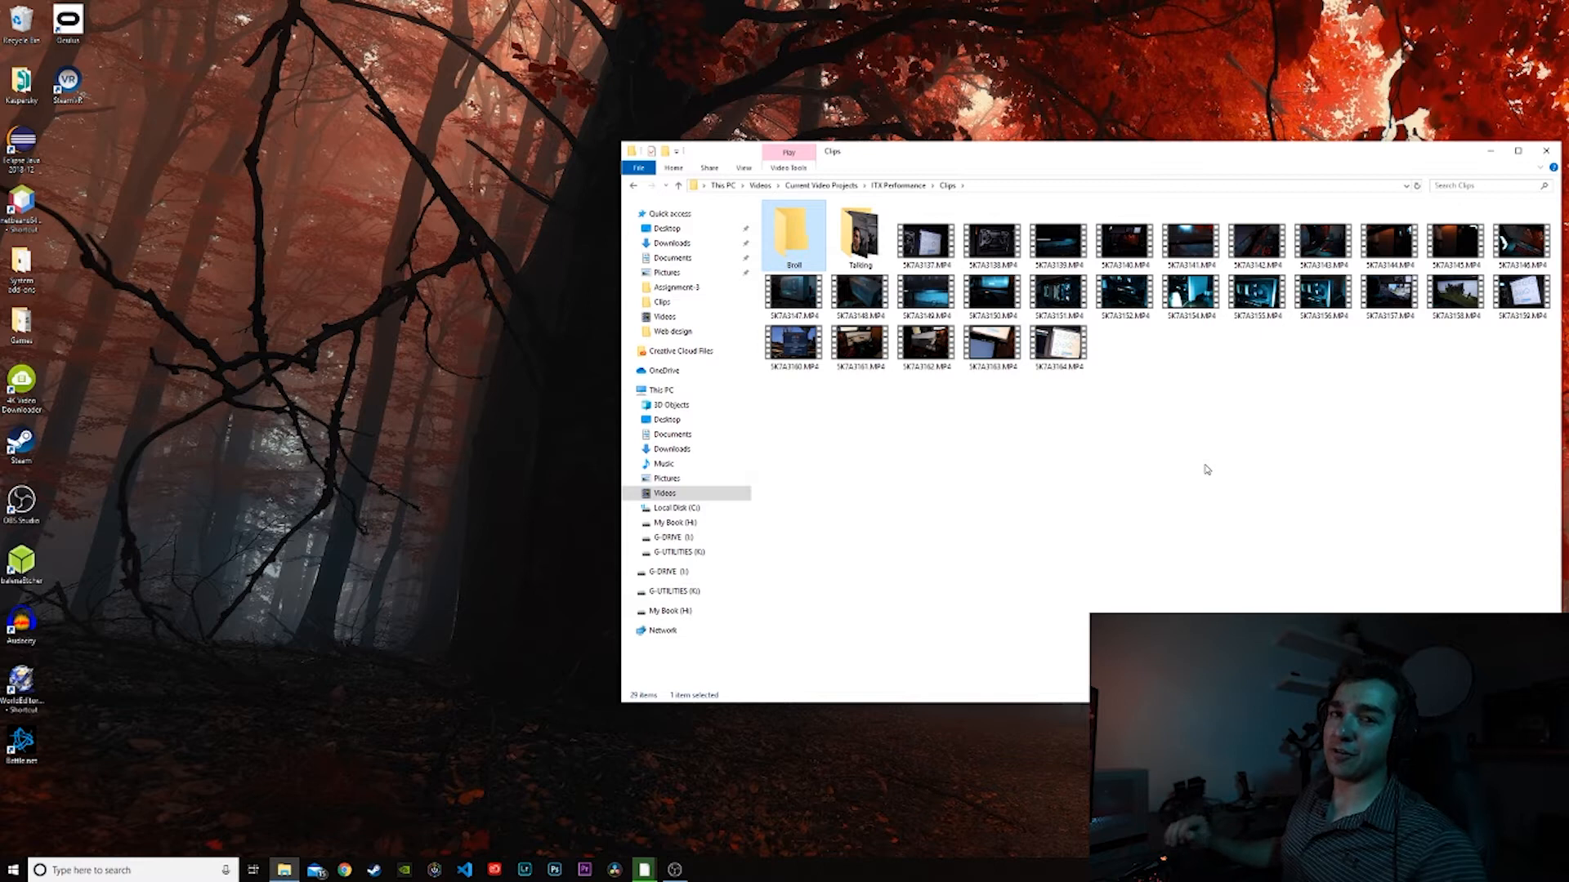
Step: Move all the remaining loose clips, numbered 3137 through 3164, into the Broll folder and close File Explorer
click(1122, 469)
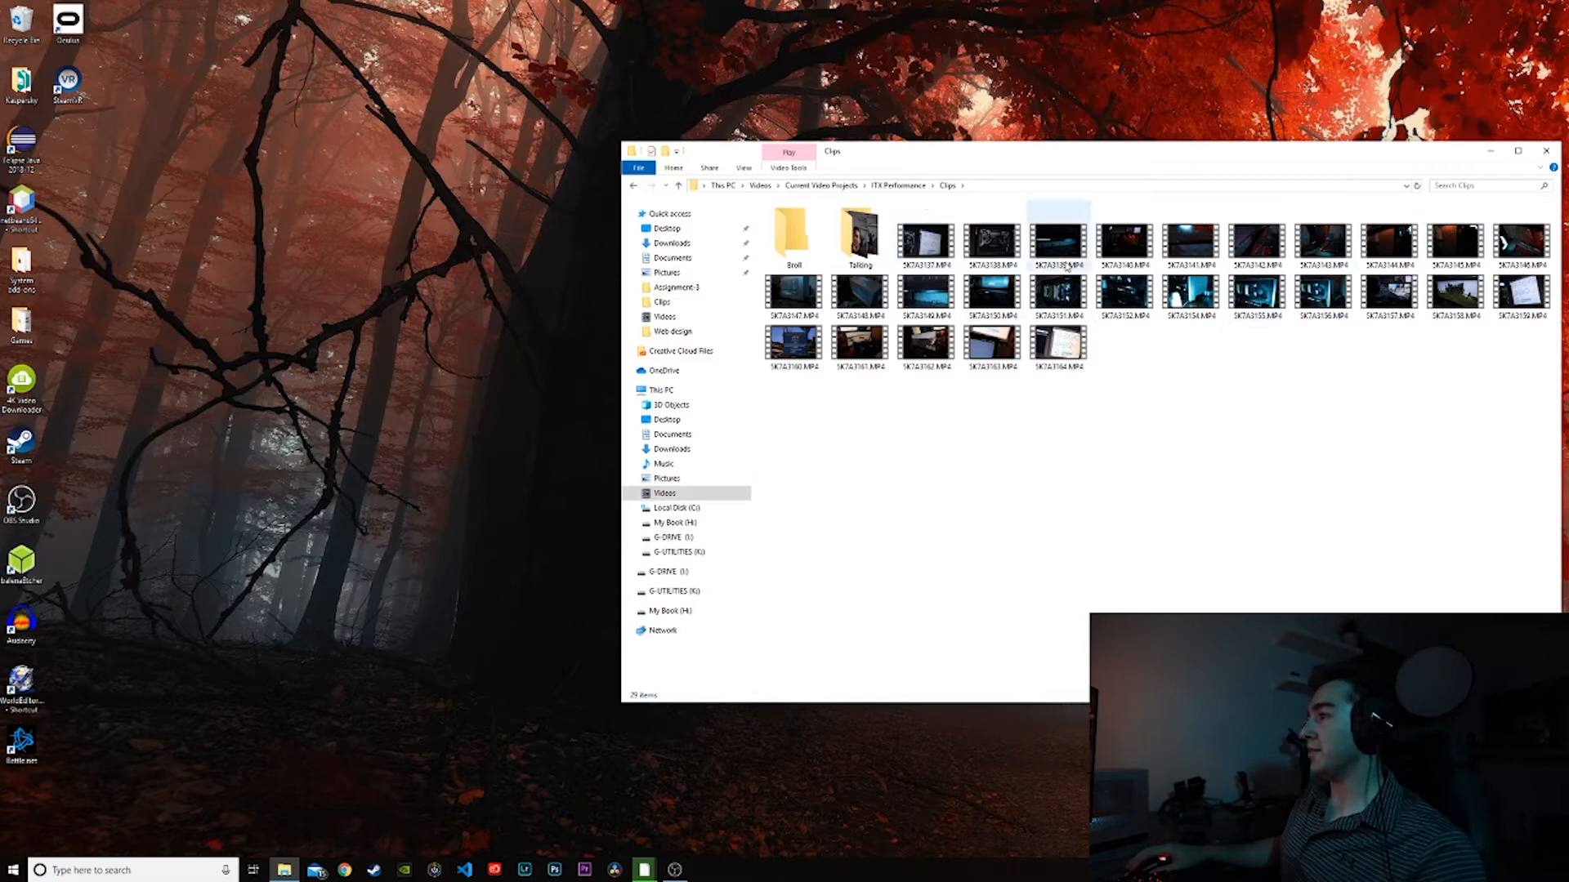
drag(1528, 344, 935, 225)
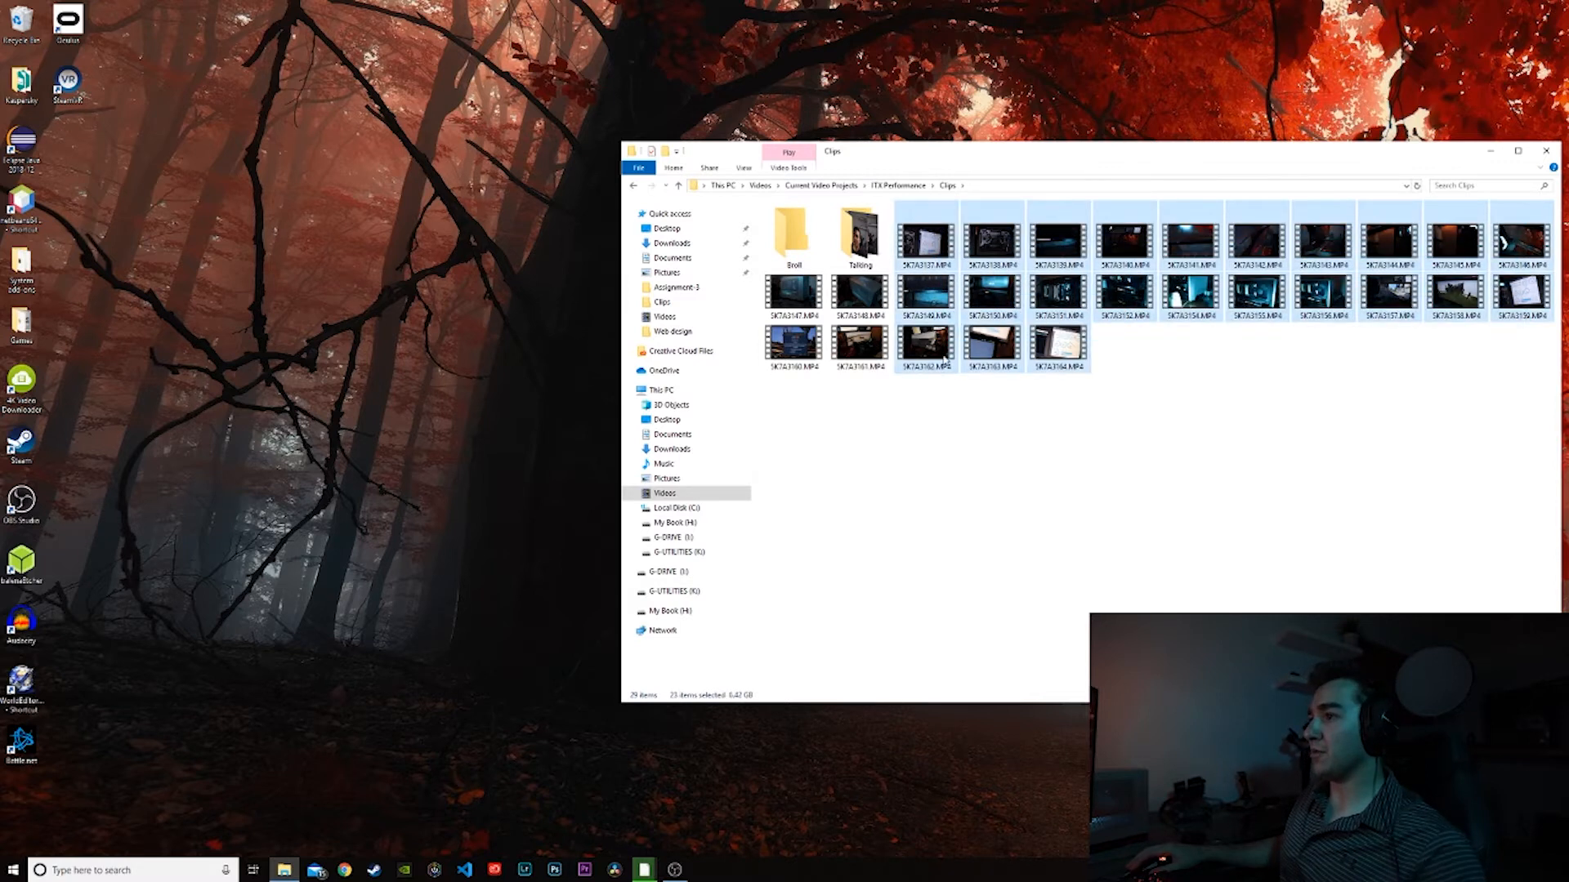
ctrl+click(871, 338)
ctrl+click(850, 306)
ctrl+click(799, 304)
ctrl+click(789, 337)
drag(789, 338, 794, 237)
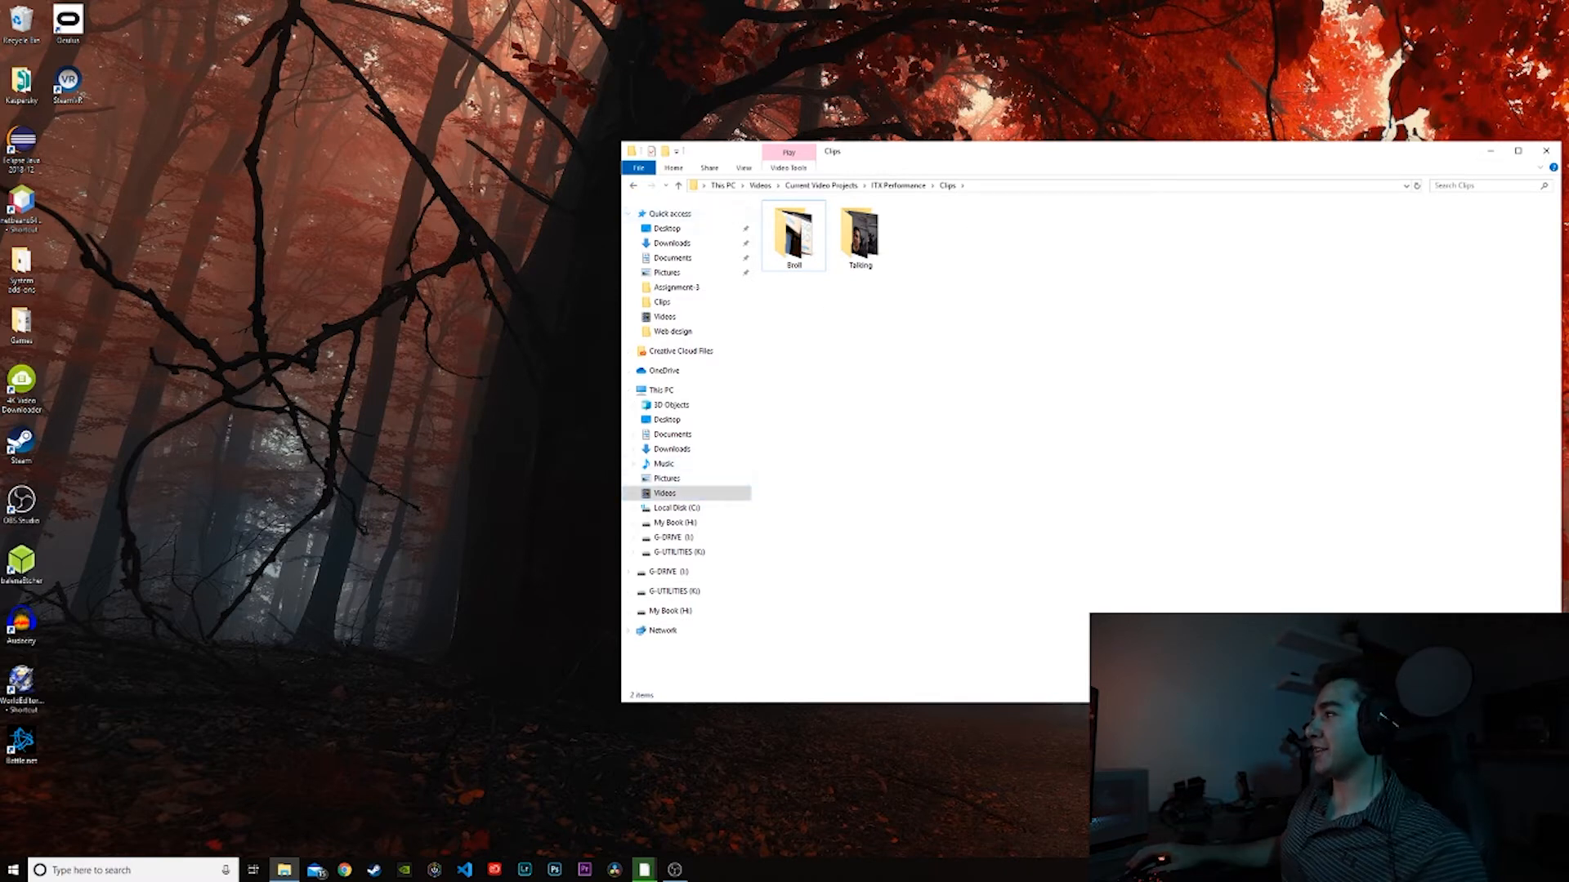
click(1543, 155)
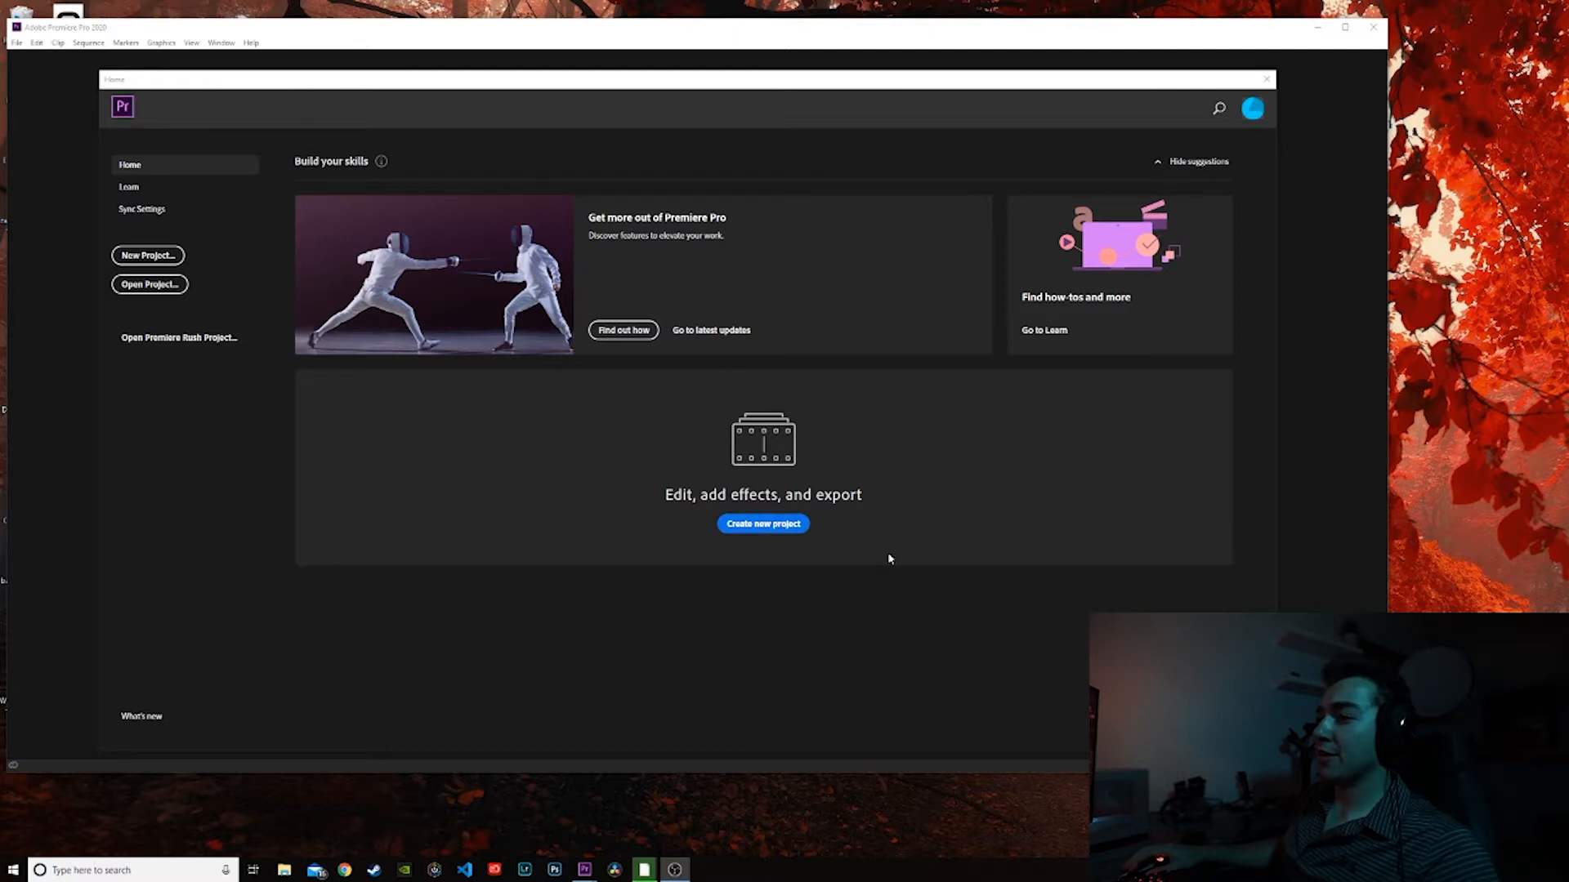
Step: In Adobe Premiere Pro, start a new project and name it ITX Performance
click(160, 257)
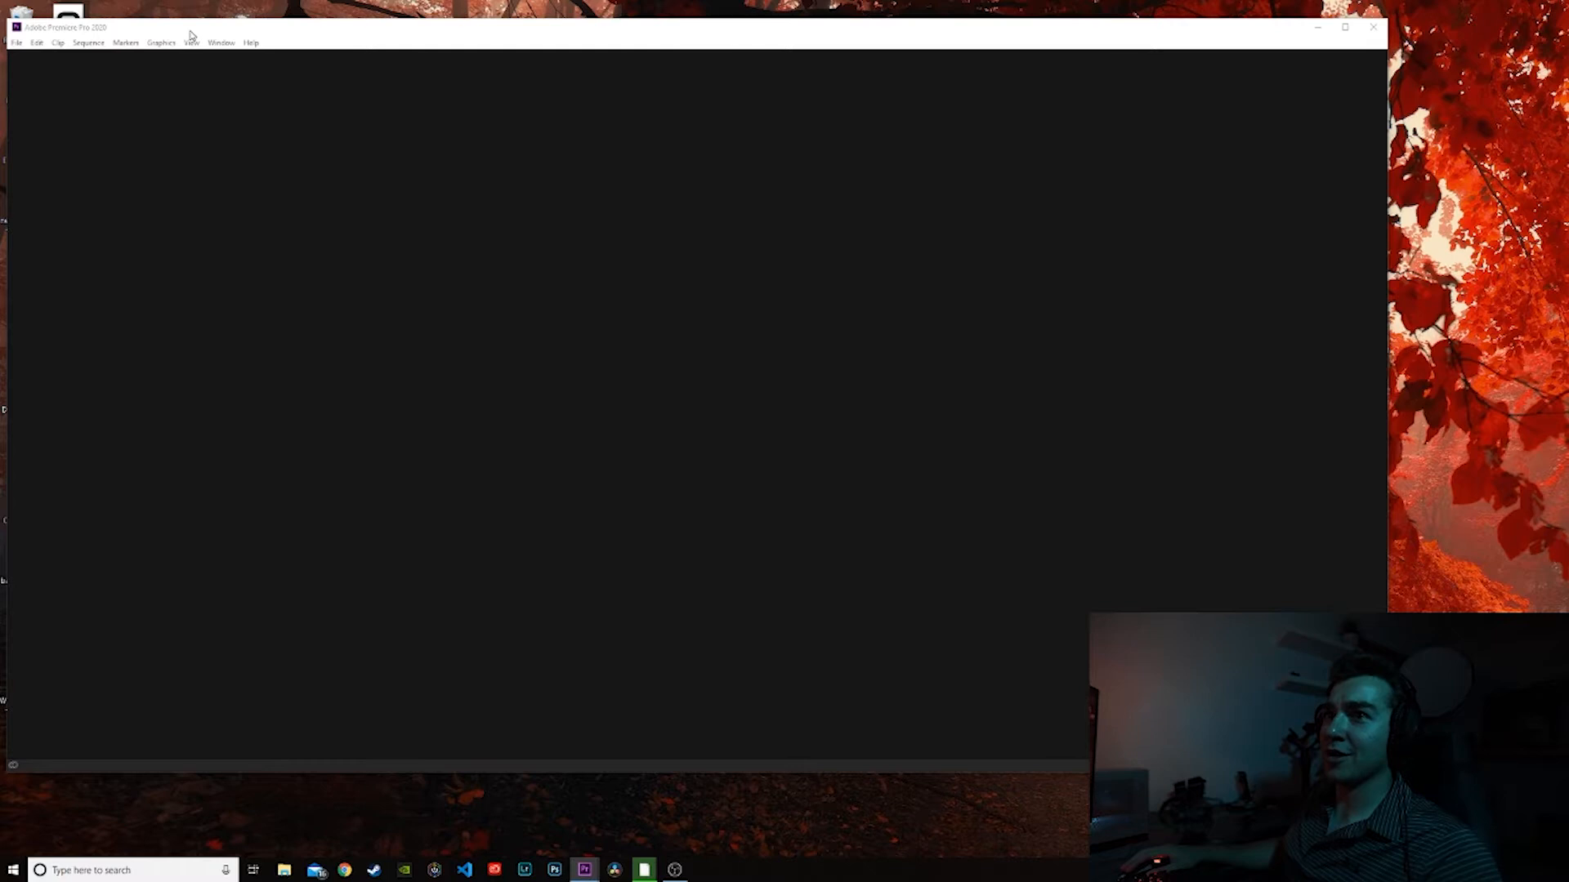
mouse_move(190, 35)
mouse_down()
mouse_move(244, 35)
mouse_move(216, 34)
mouse_up()
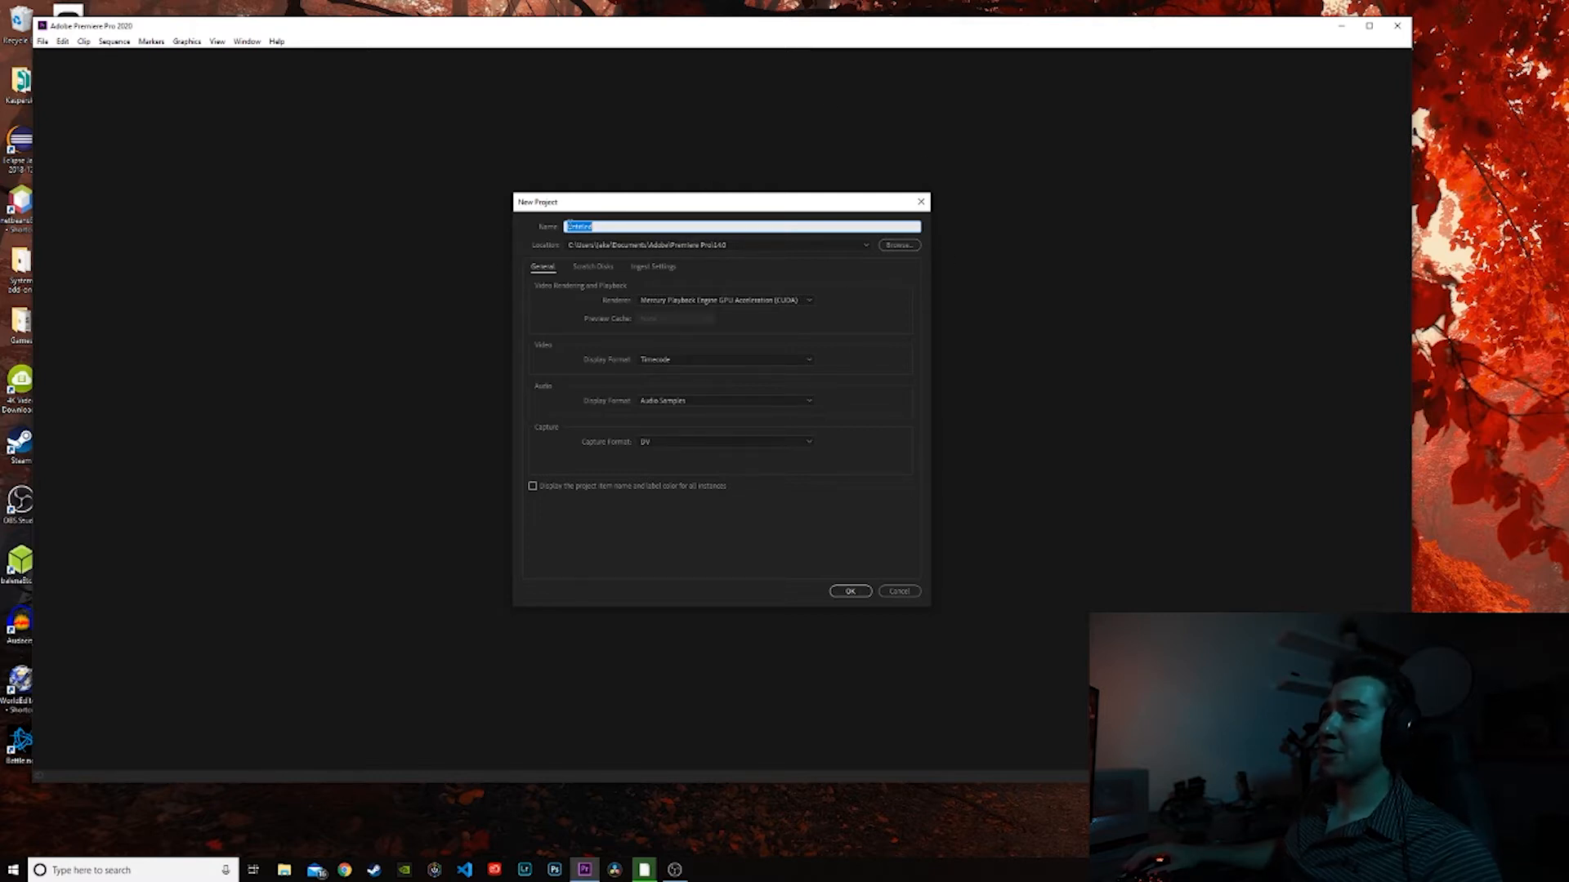
key(BackSpace)
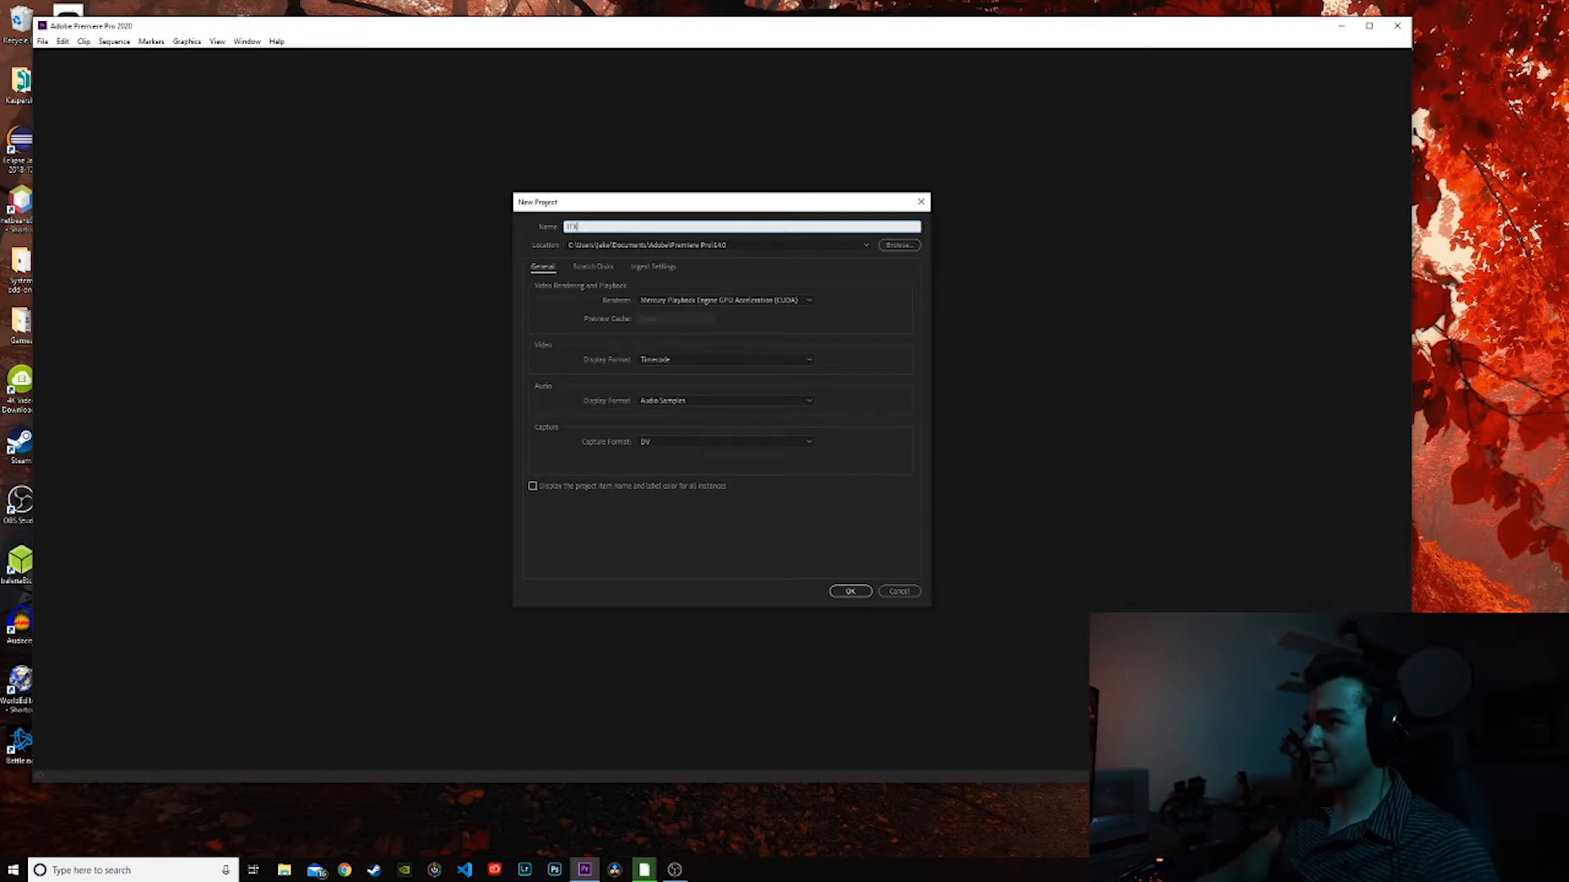
text(ITX Re)
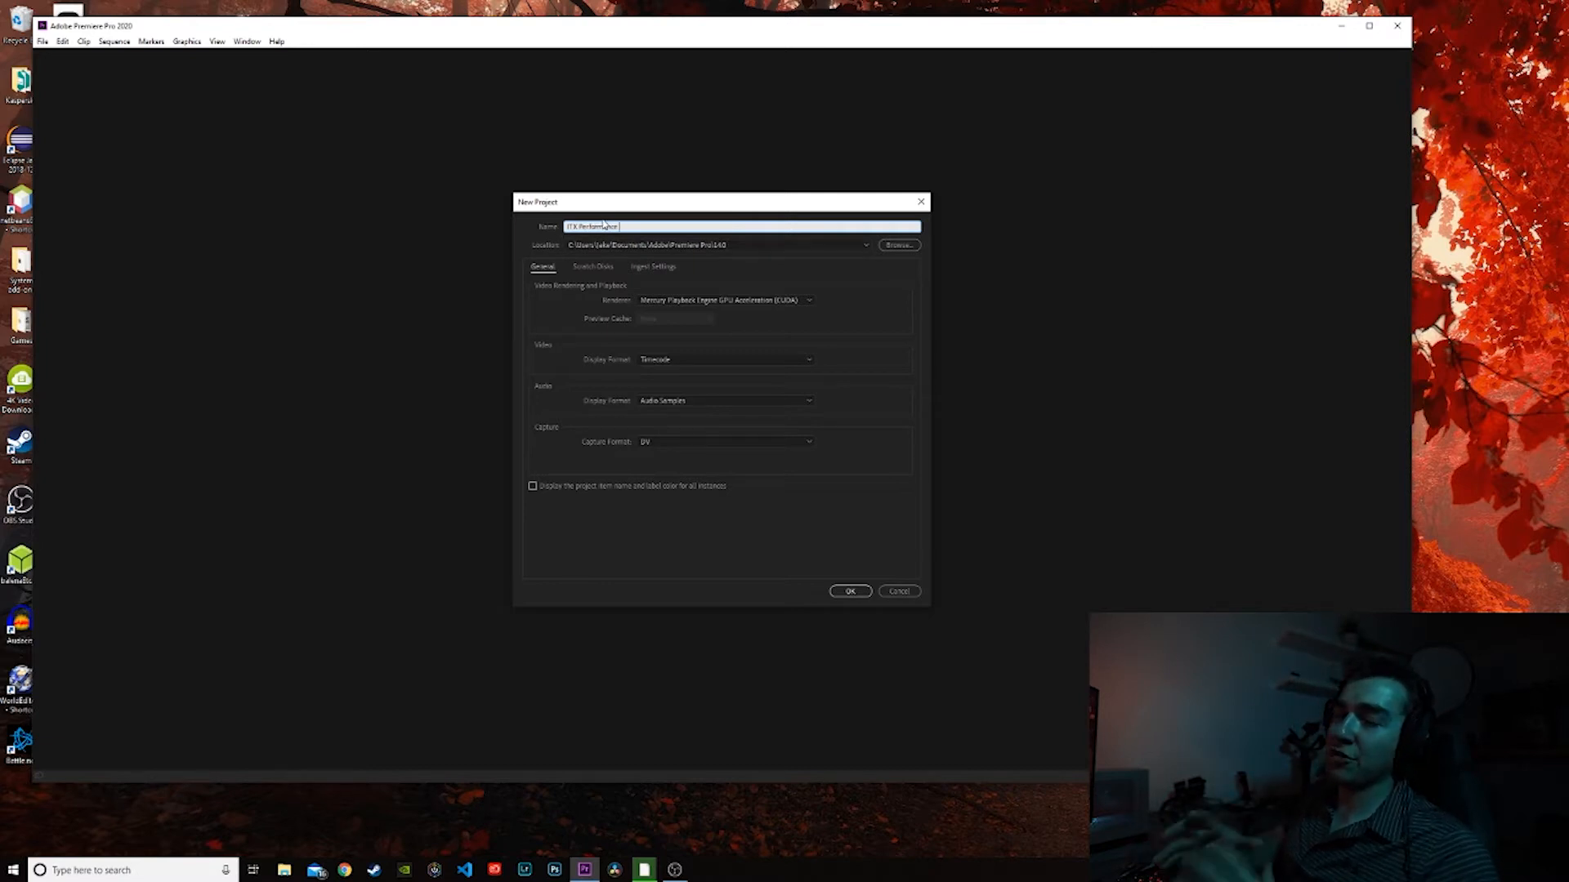
Step: Set the project location to the ITX Performance folder in Videos > Current Video Projects, and check the scratch disk settings
click(902, 246)
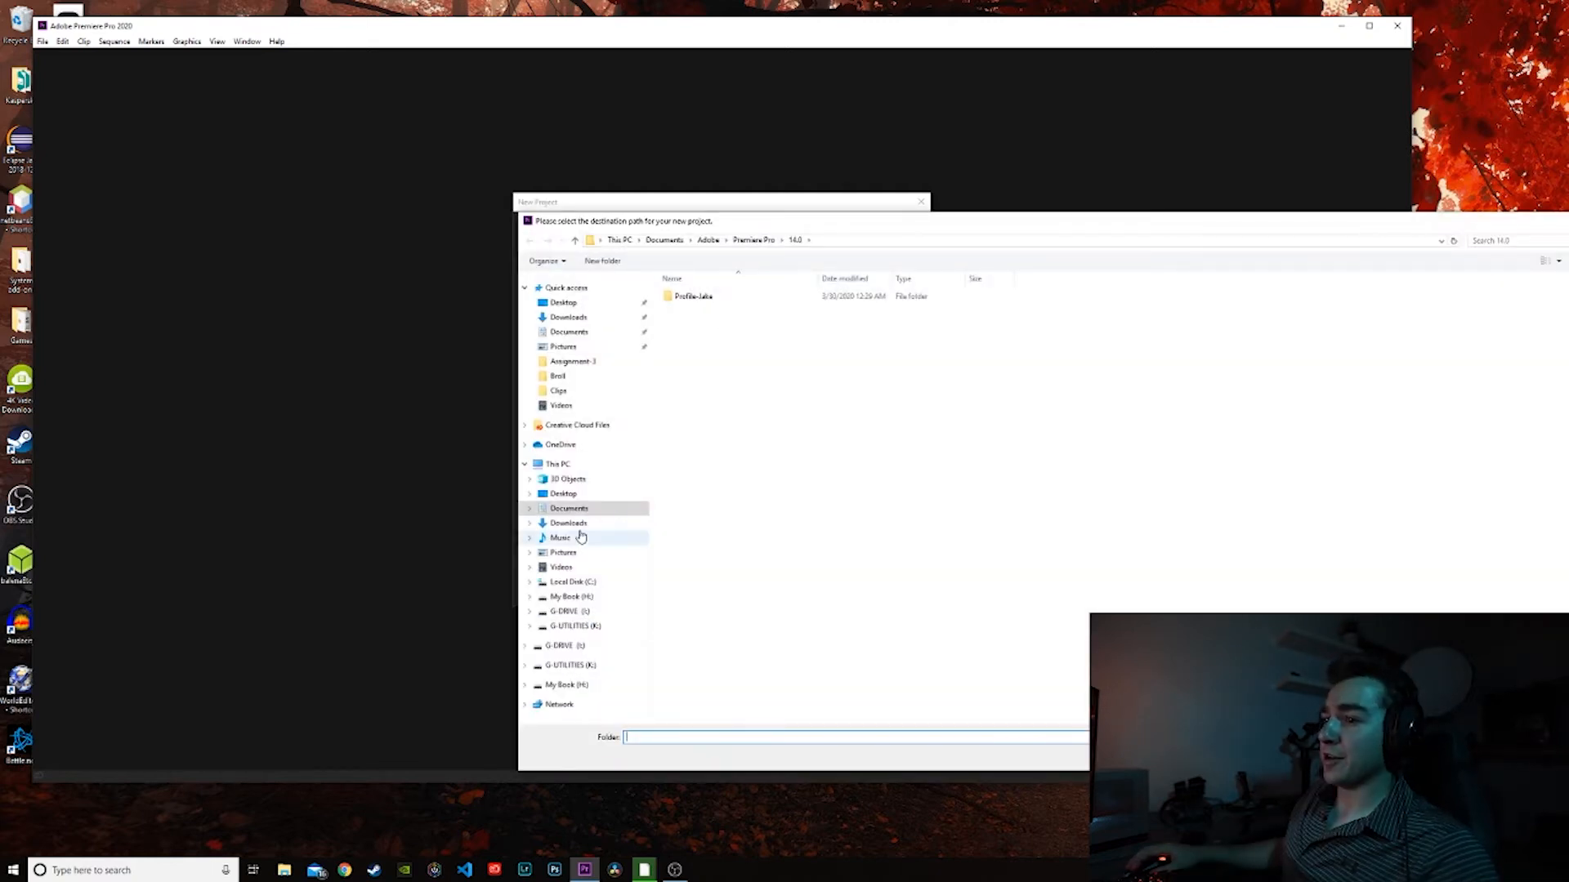
click(568, 569)
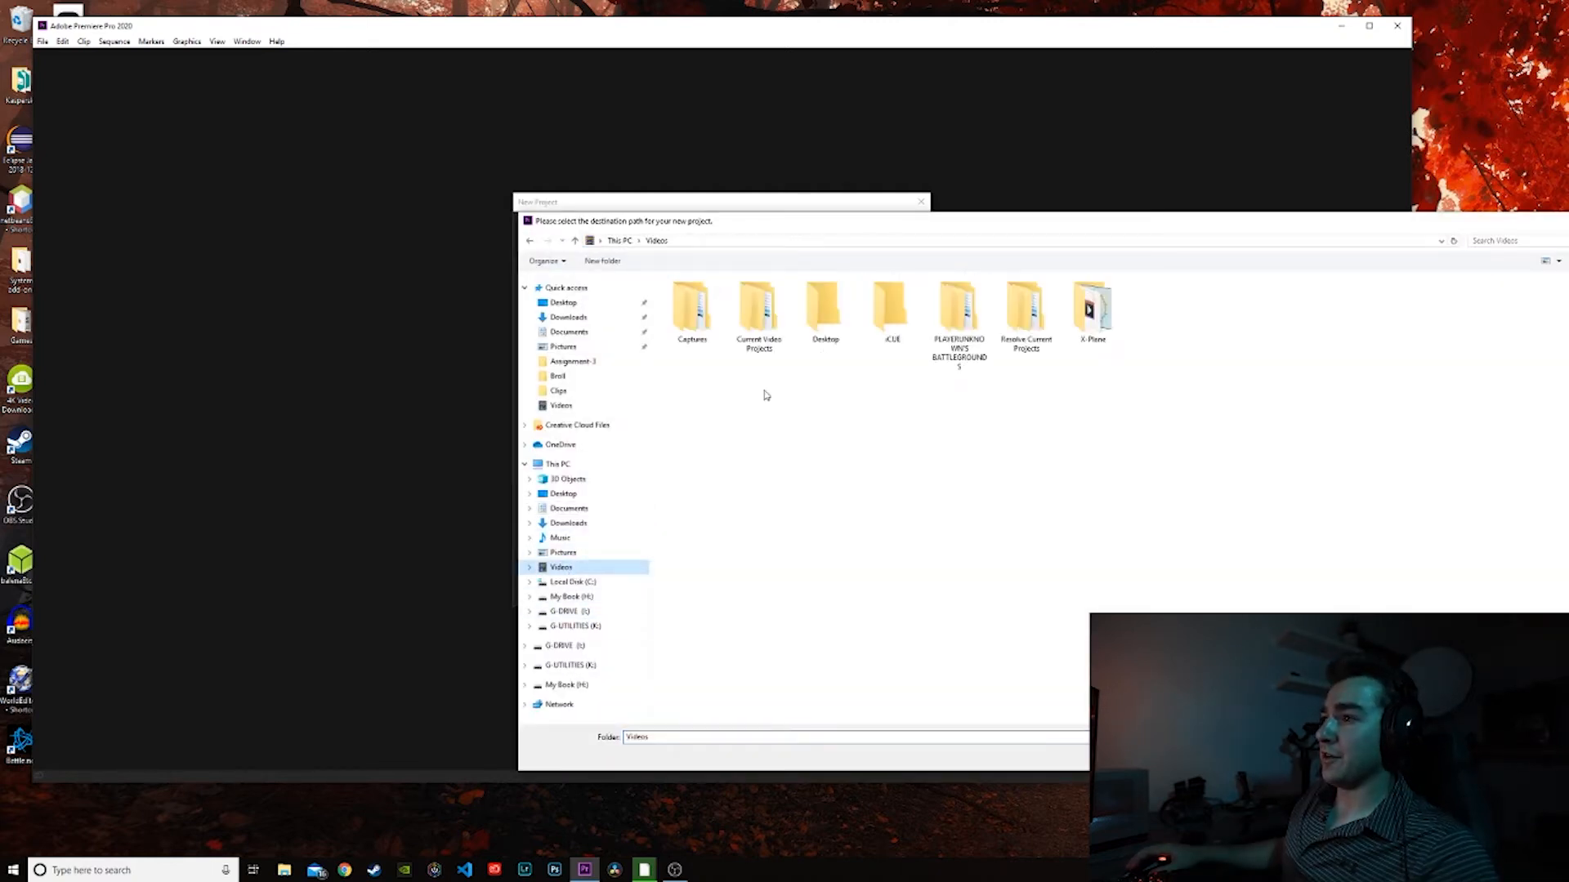
double_click(745, 317)
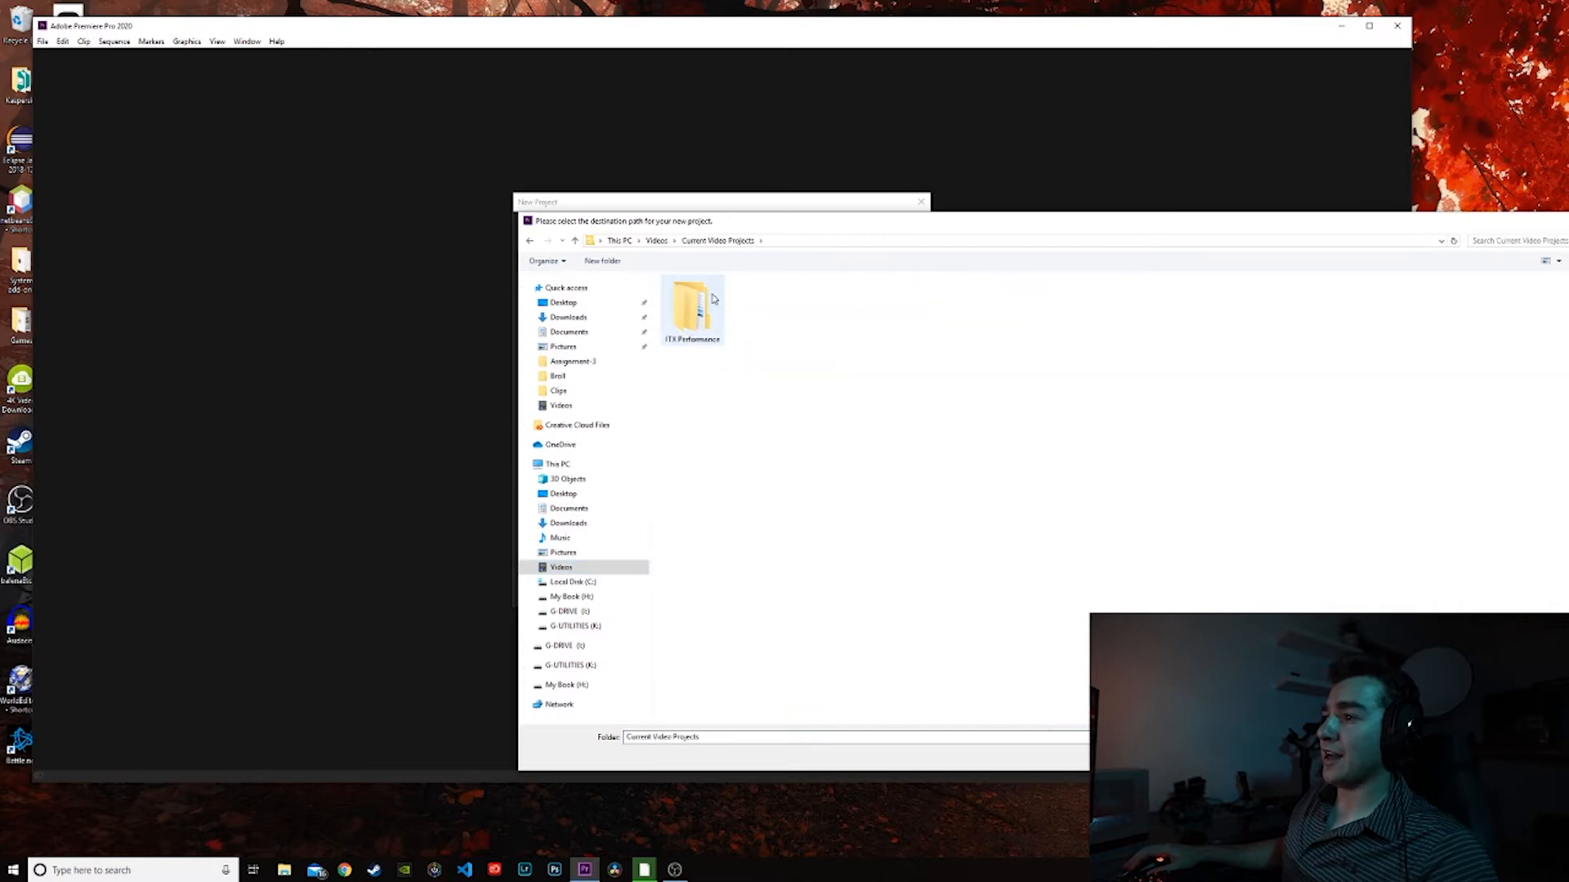
double_click(689, 308)
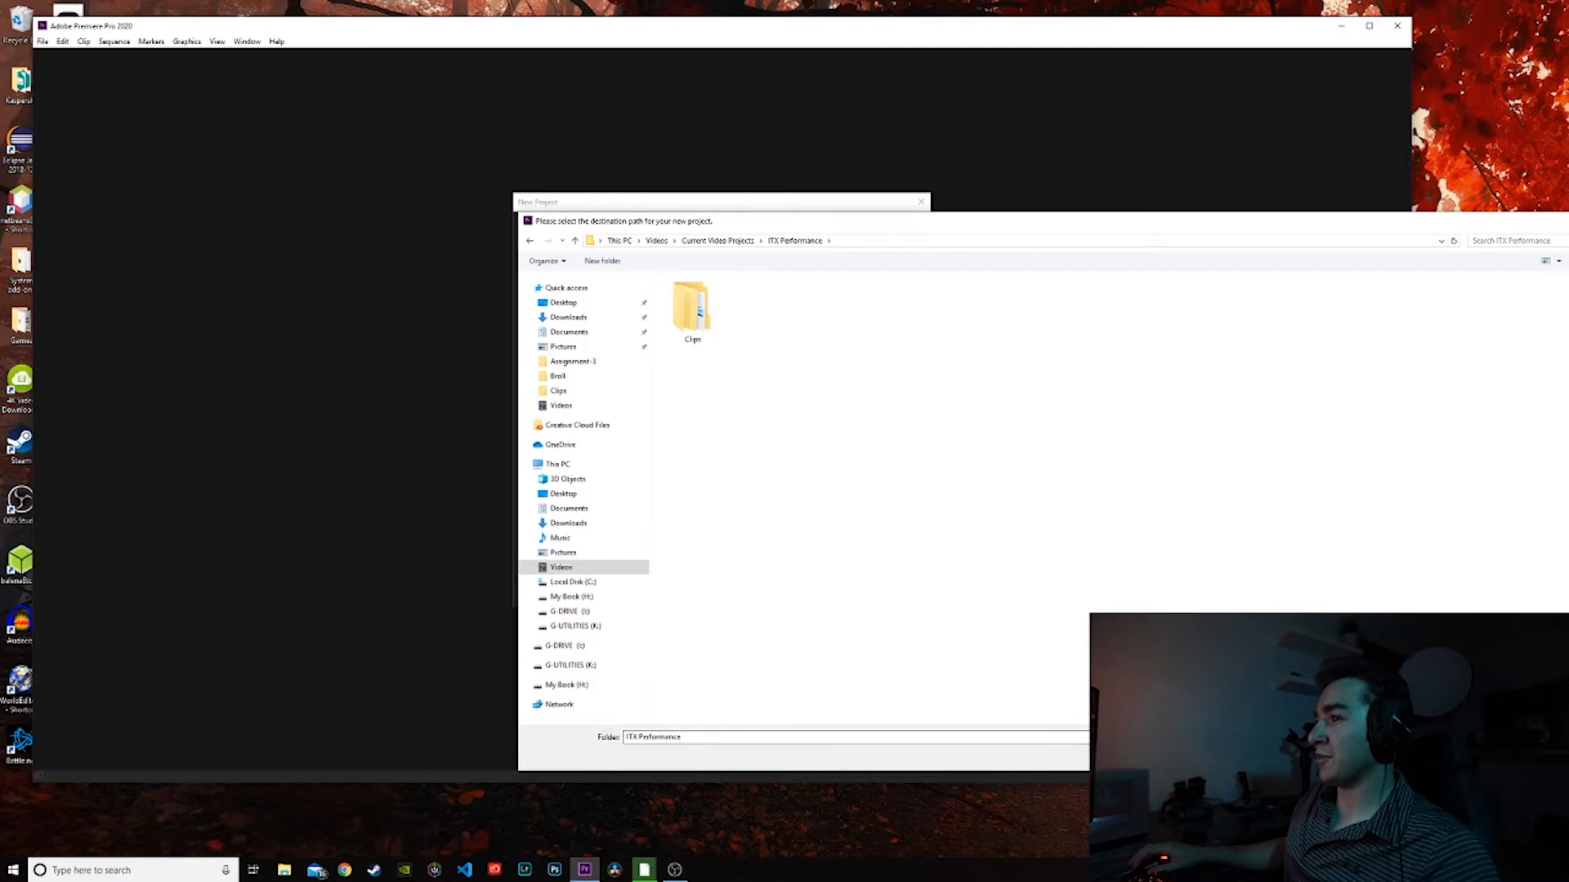
key(Return)
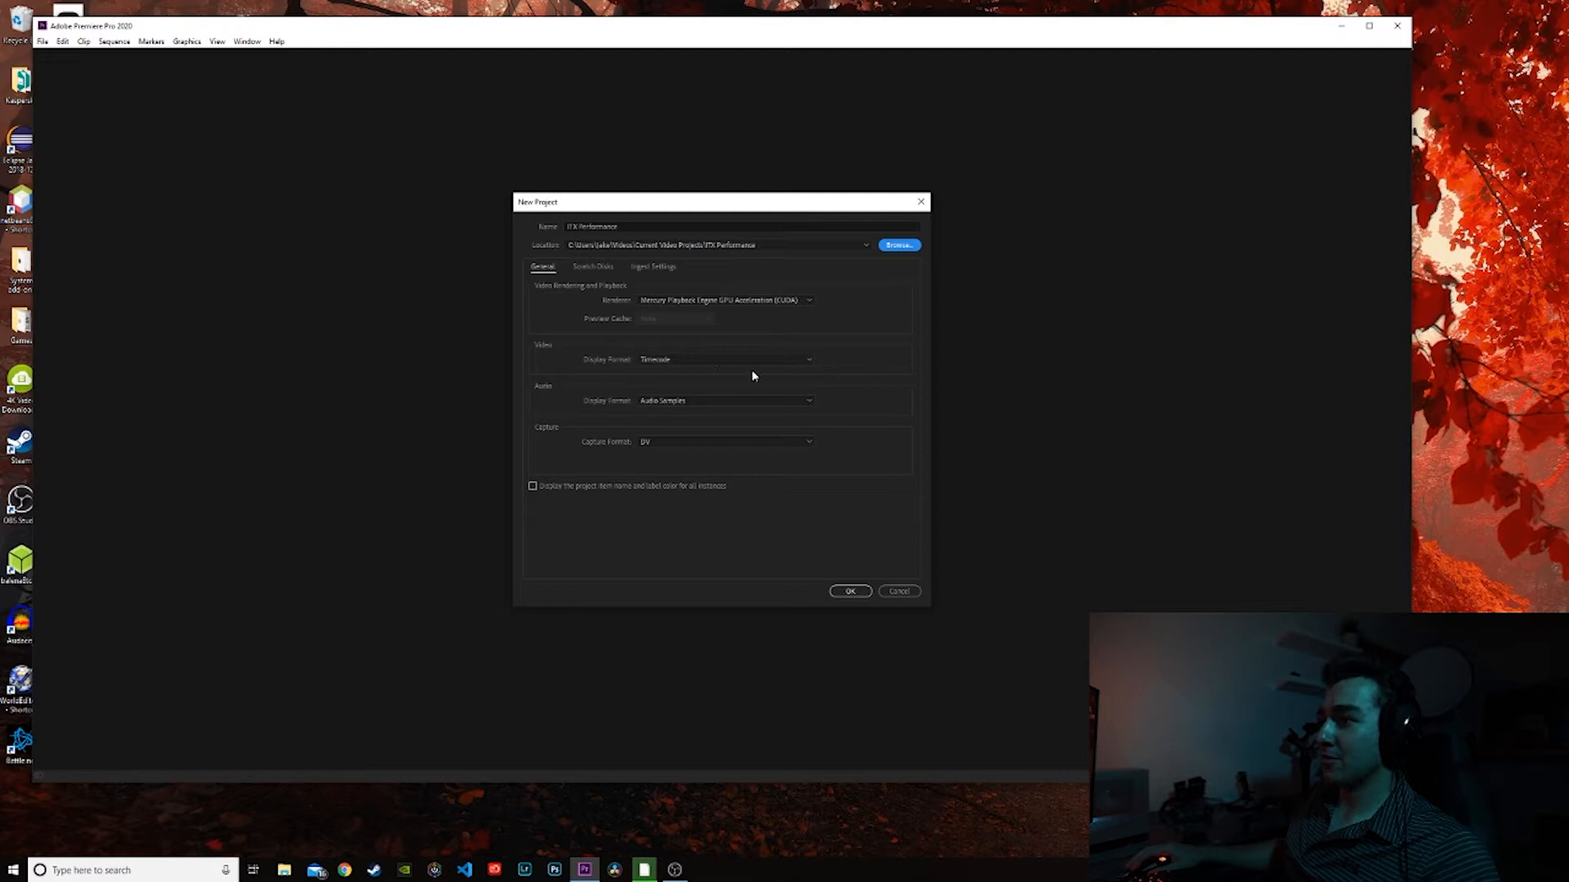
click(605, 270)
click(542, 270)
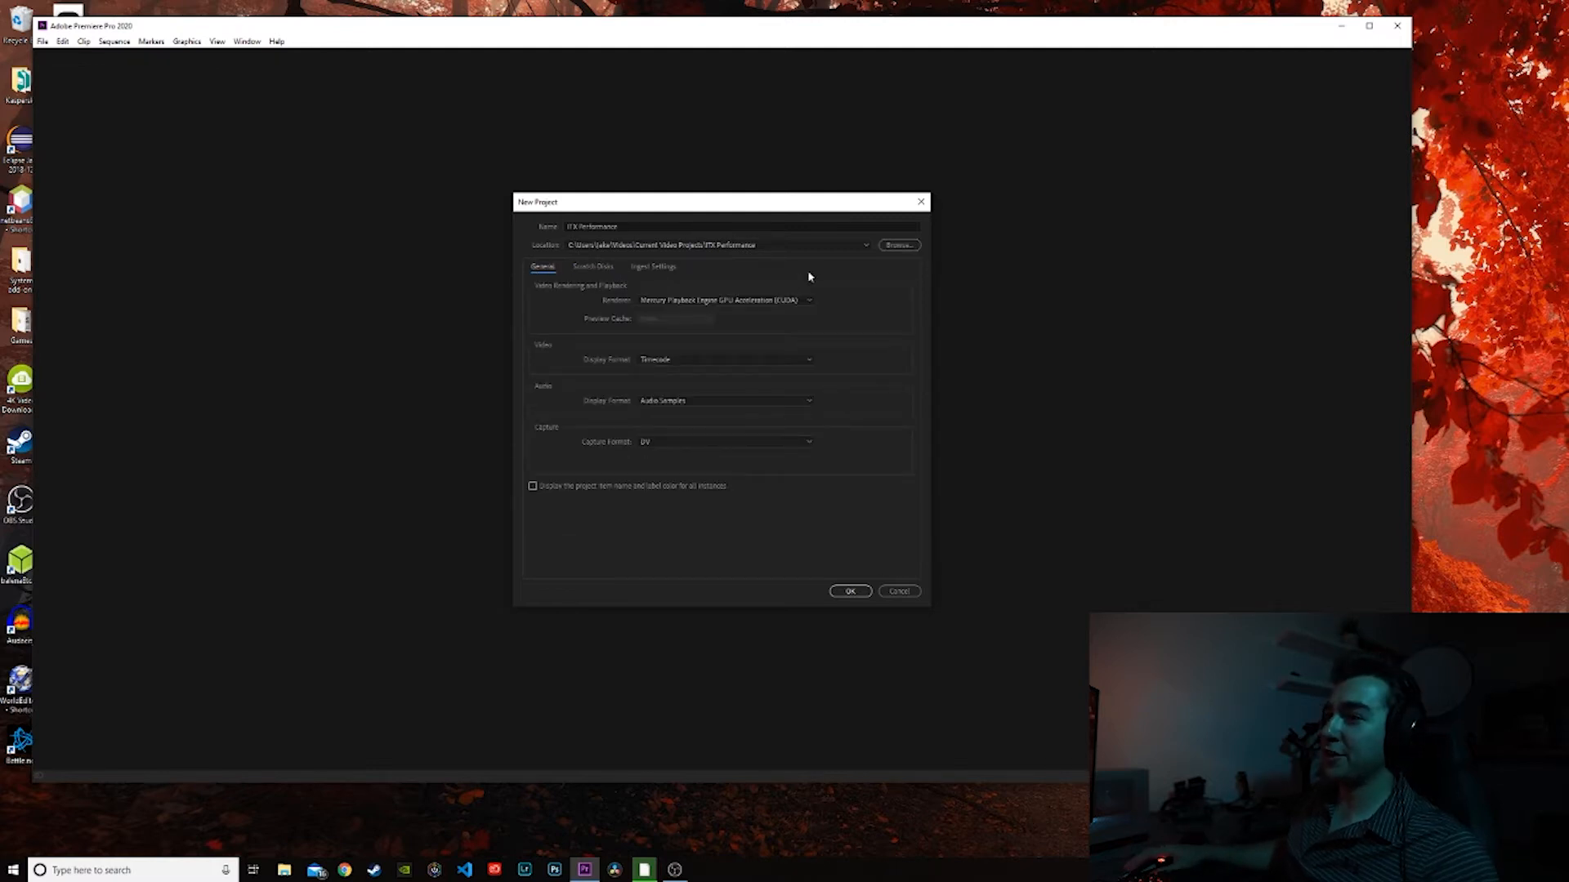
Step: Check the ingest settings for the new project, leave ingest off, and create the project
click(664, 270)
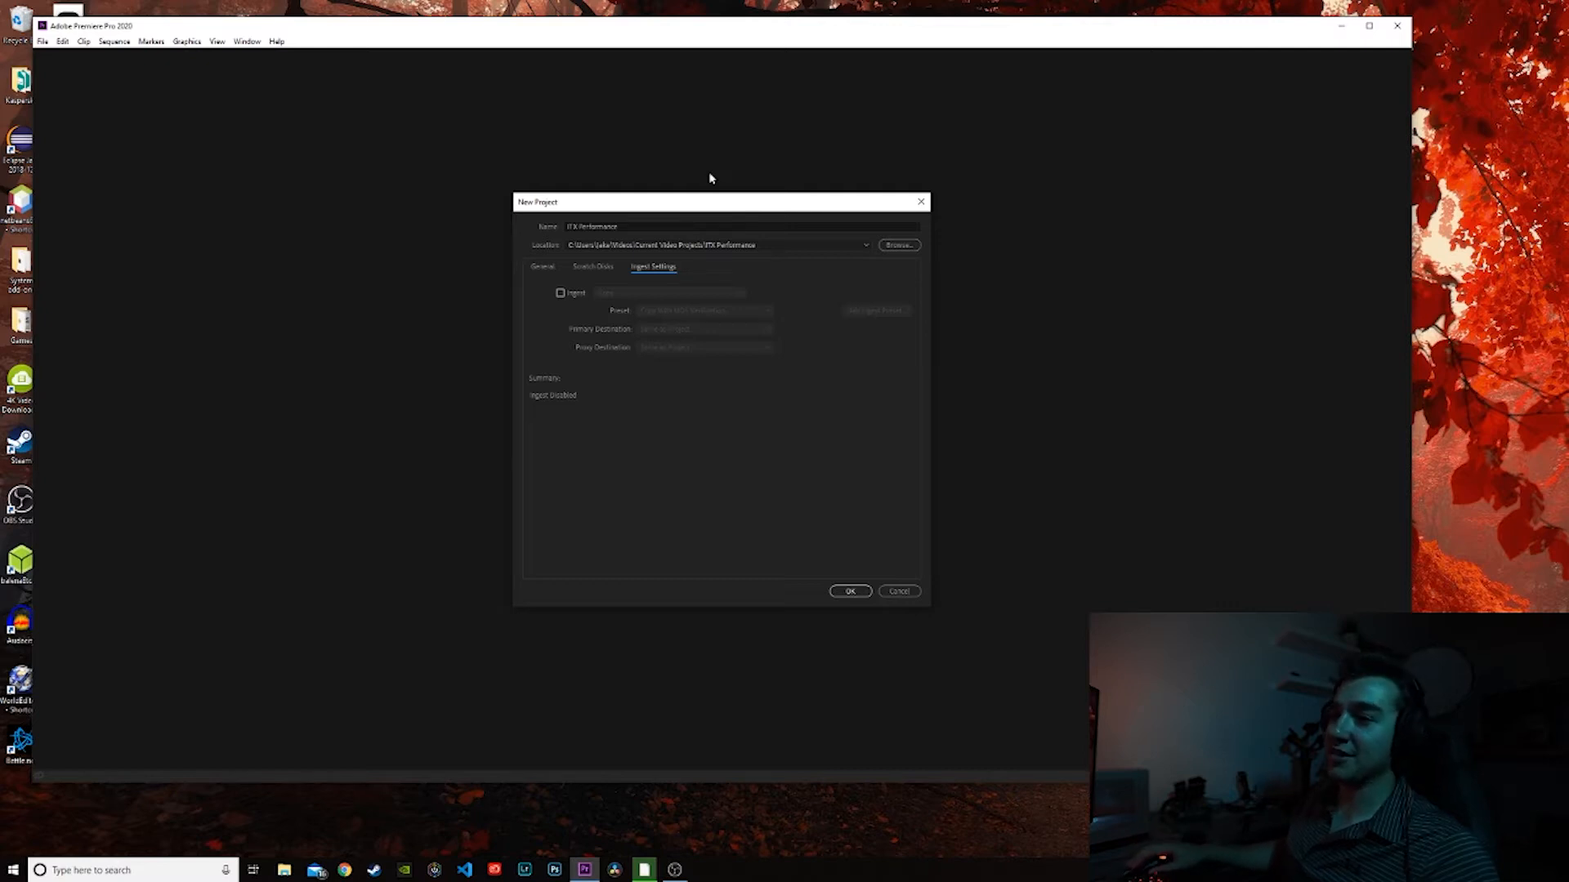
click(541, 264)
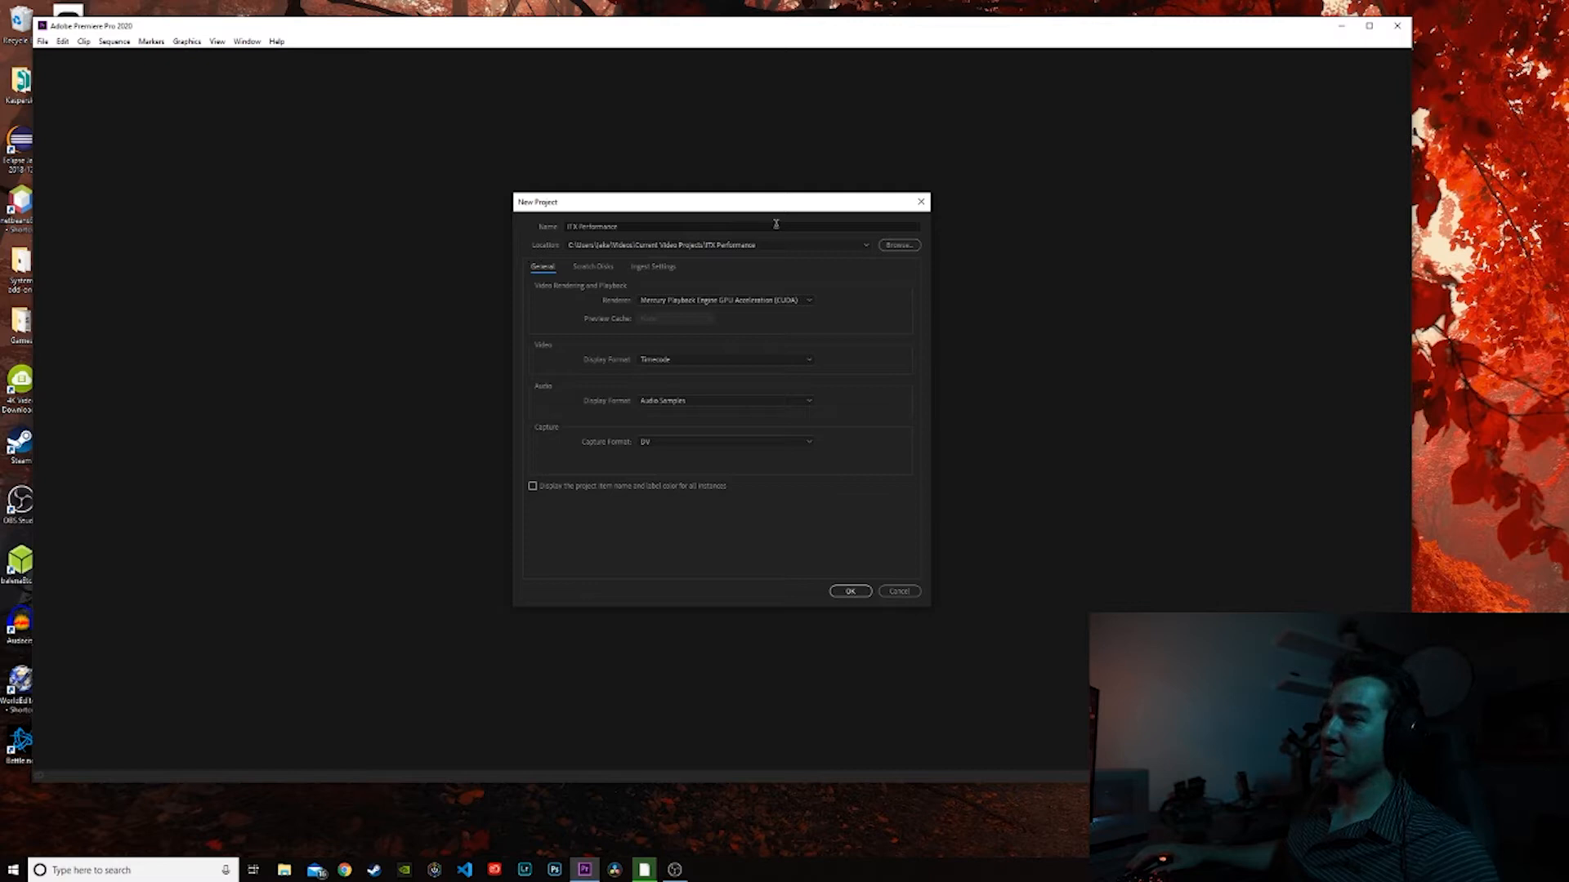
click(850, 591)
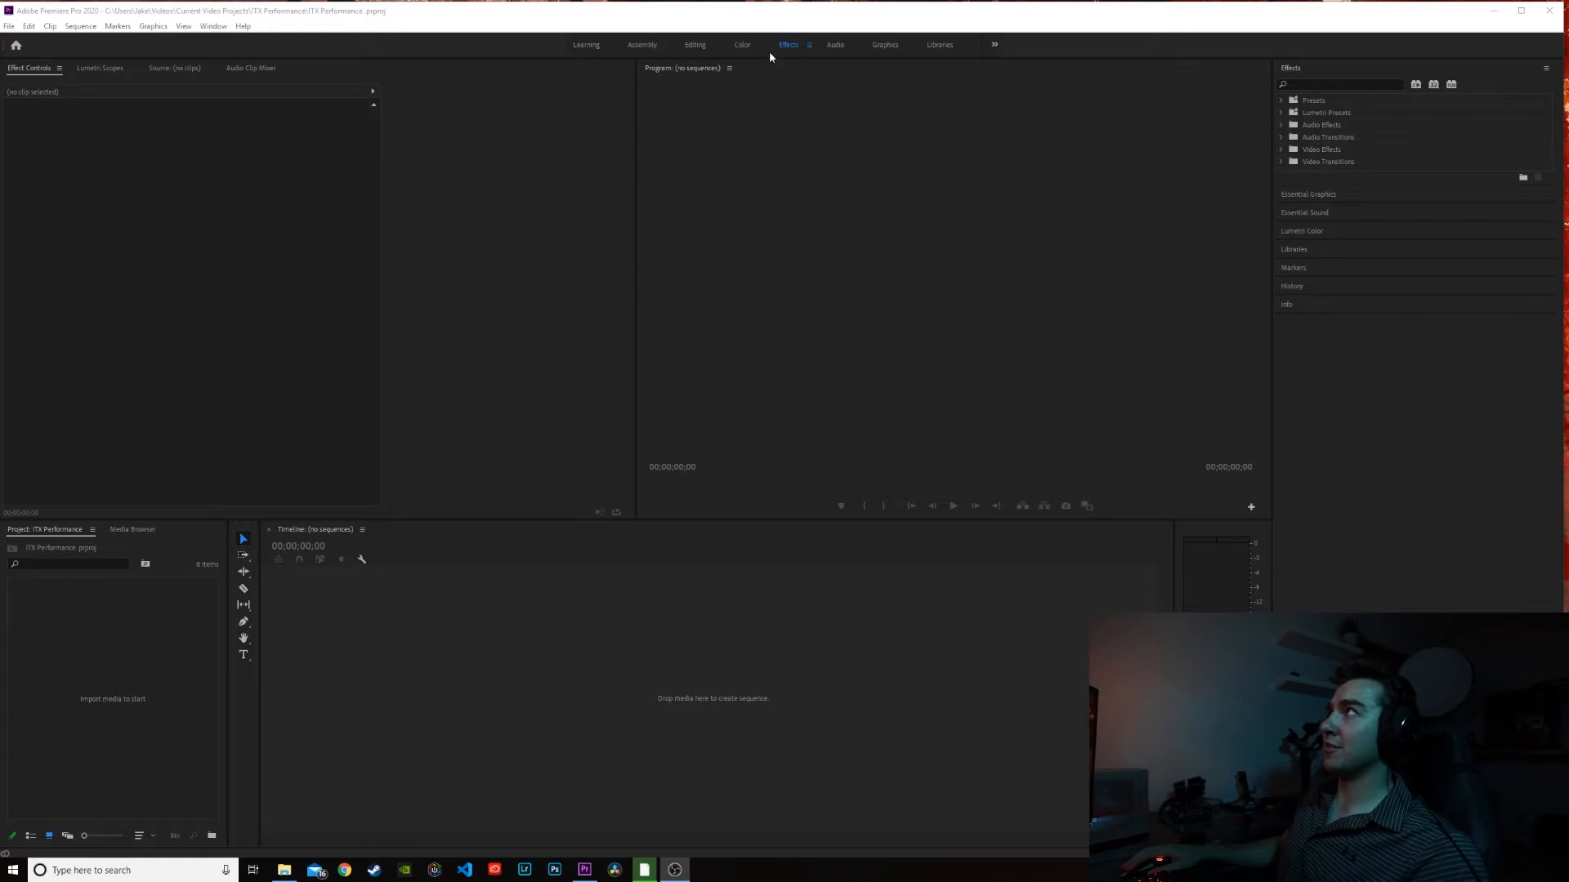
Step: Switch to the Editing workspace and make the empty timeline active
click(642, 45)
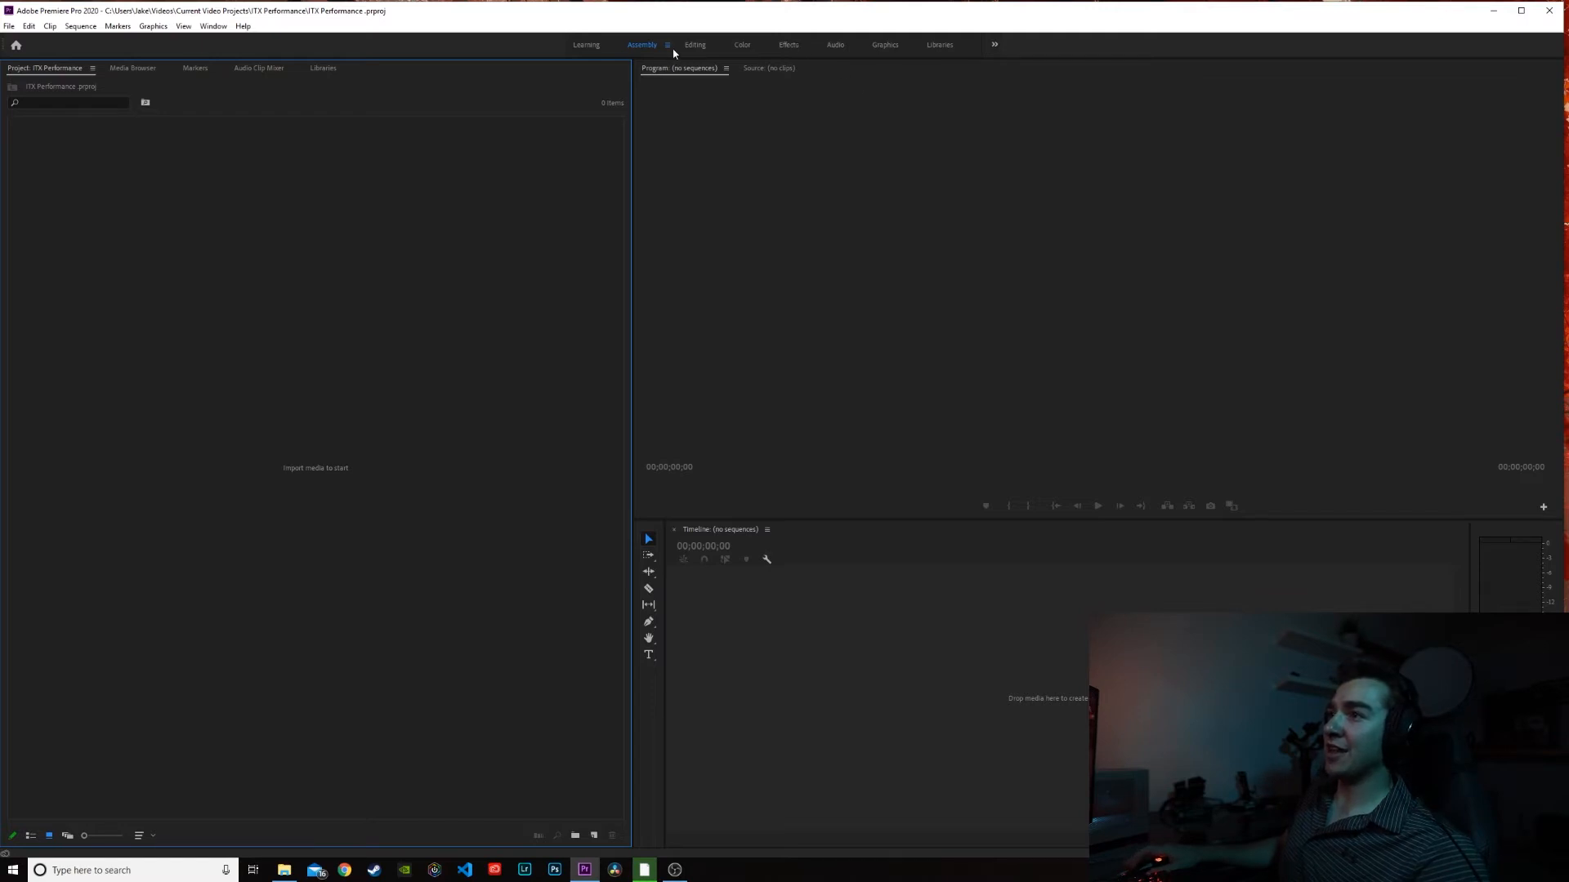
click(694, 47)
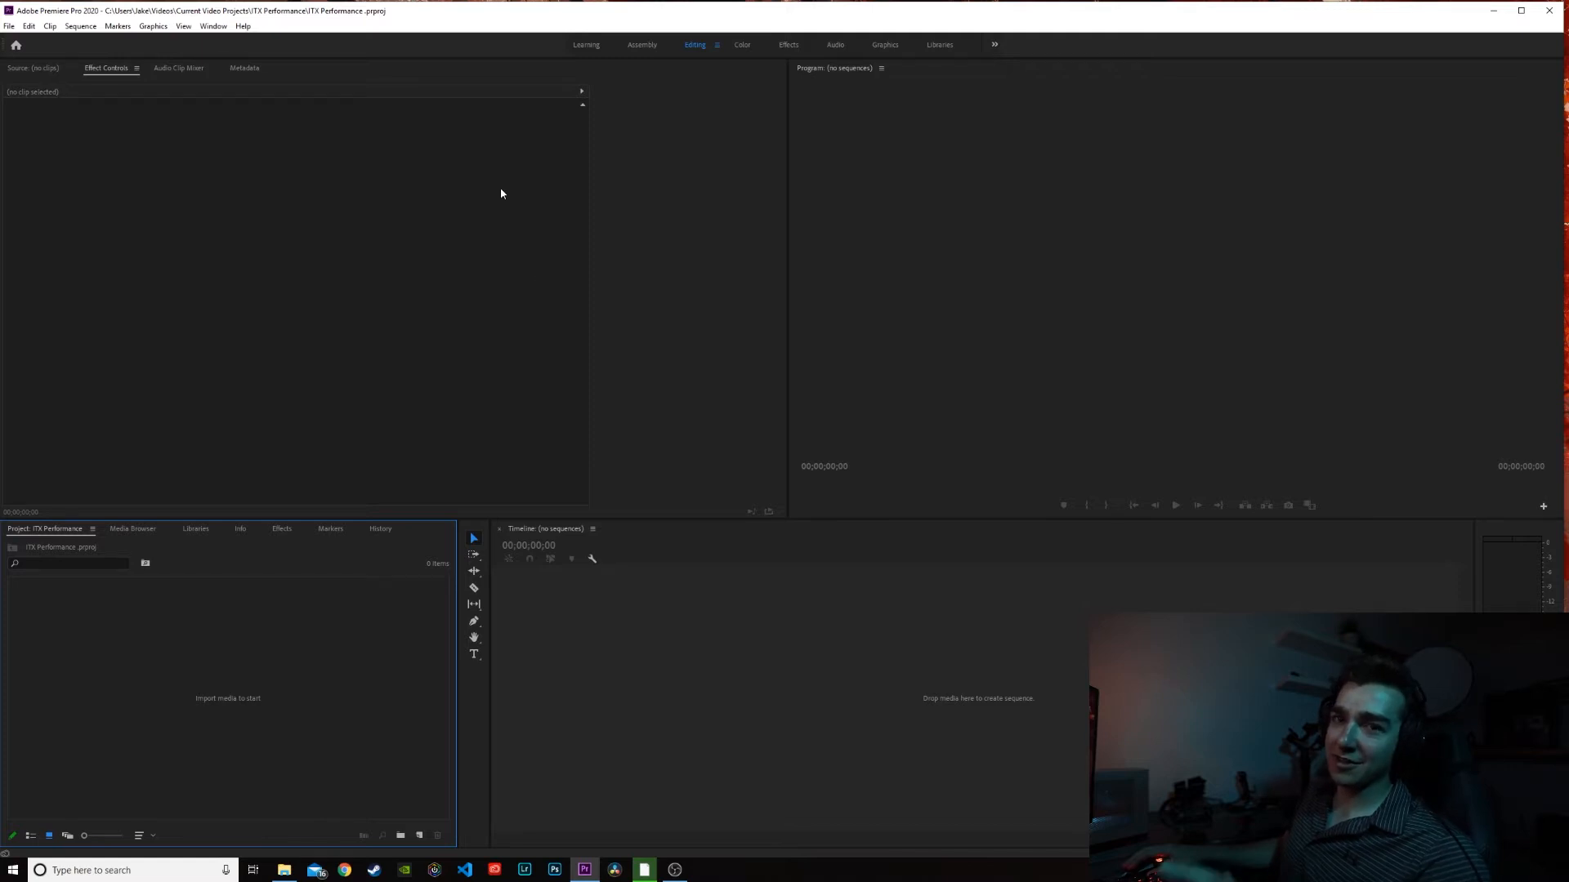
click(581, 641)
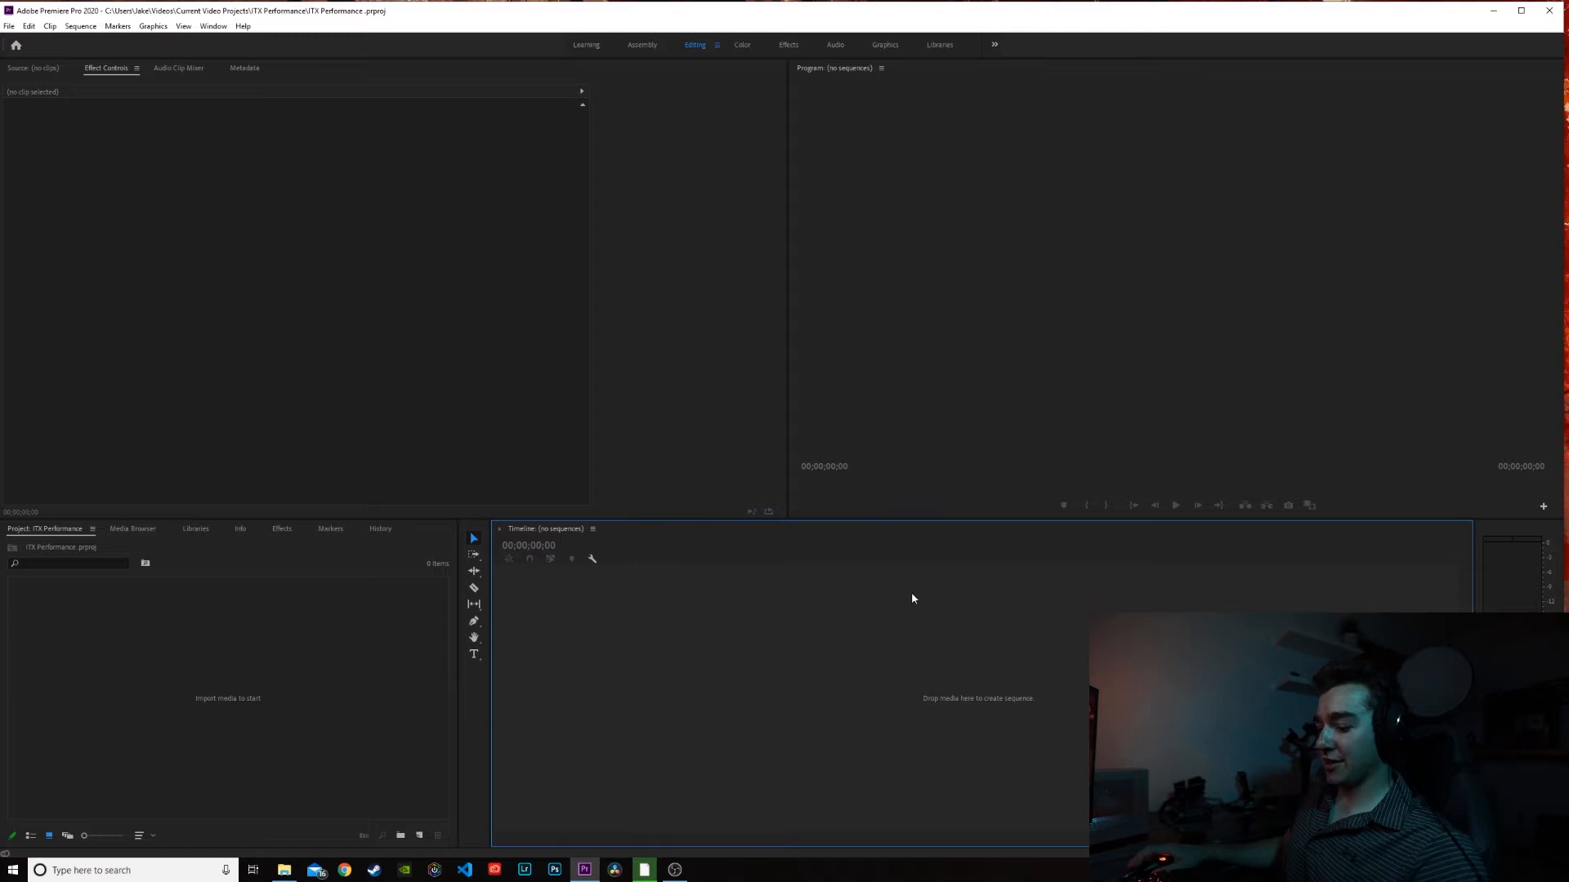
Step: Create a new sequence from the RED R3D 4K 16x9 23.976 preset, keeping the default sequence name
key(ctrl+n)
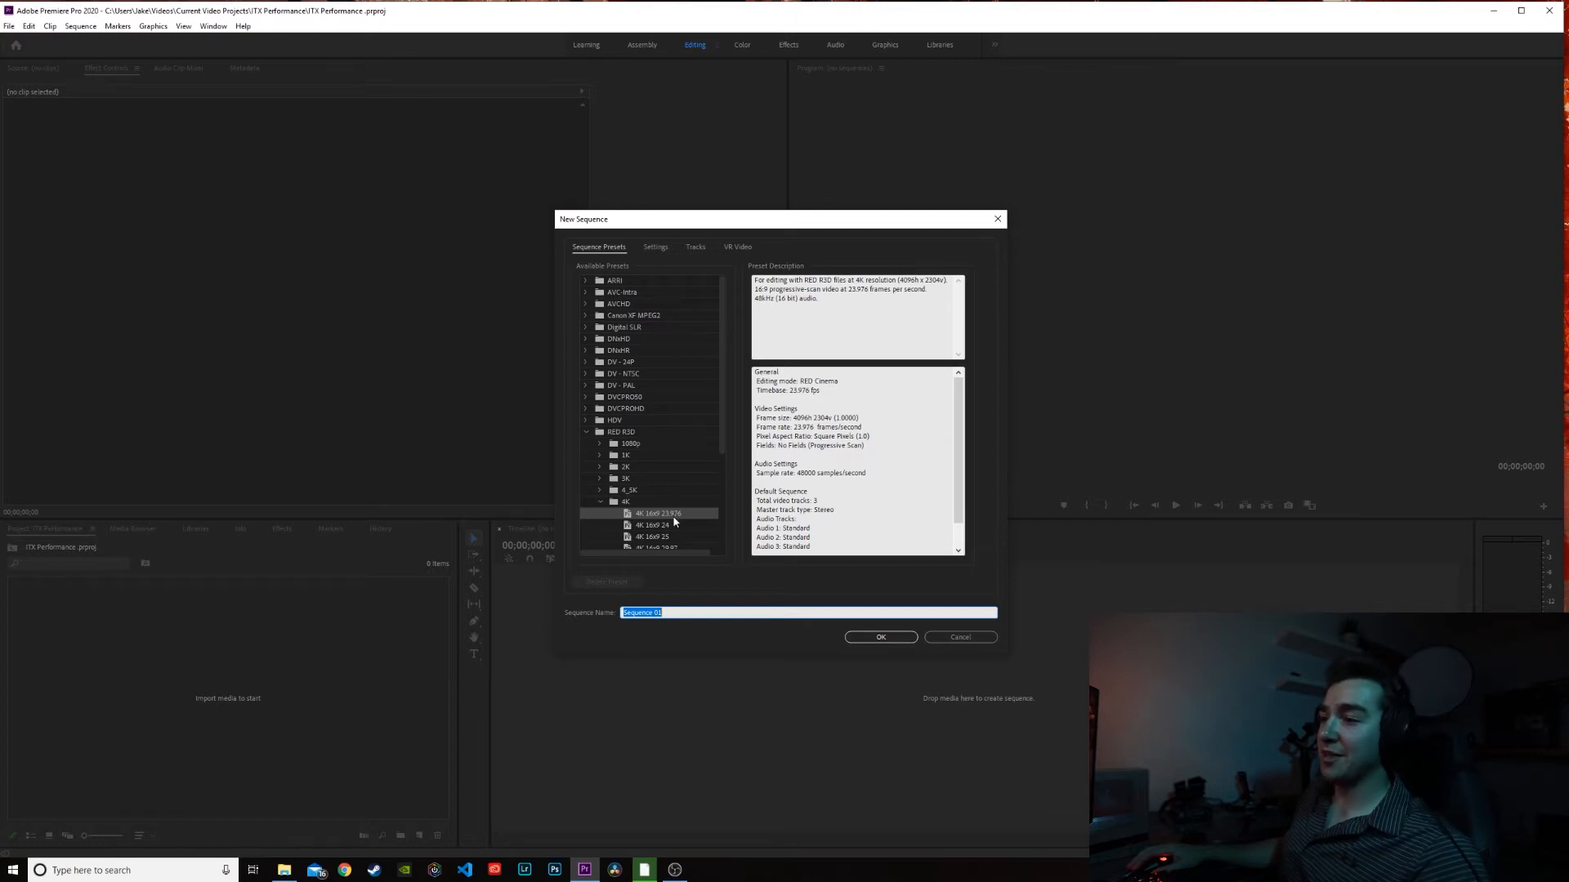
scroll(654, 396, down, 1)
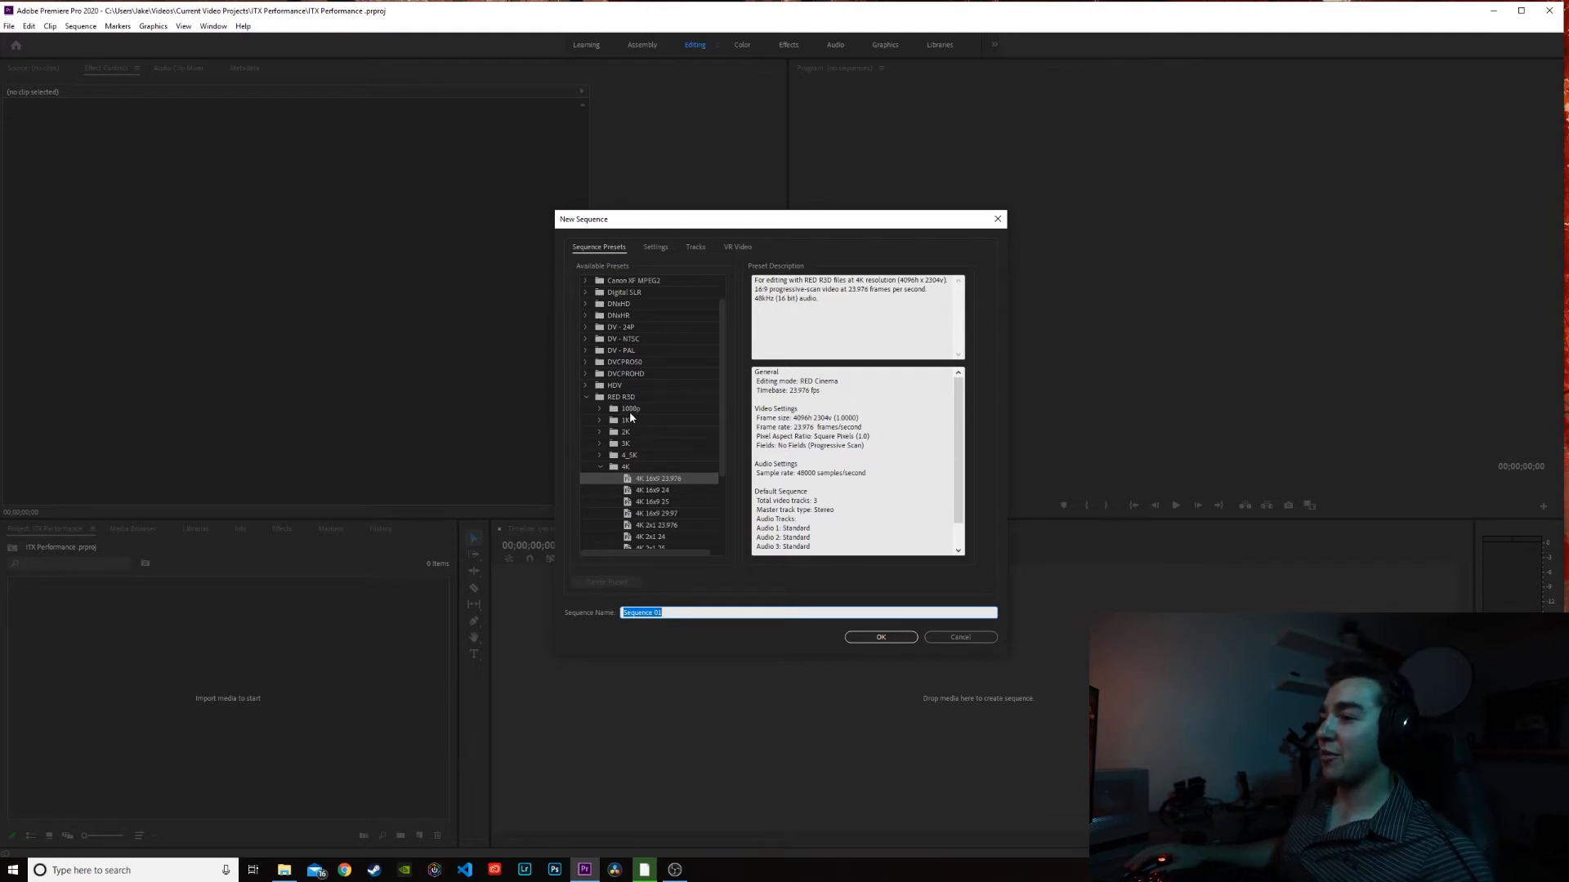
scroll(625, 413, down, 1)
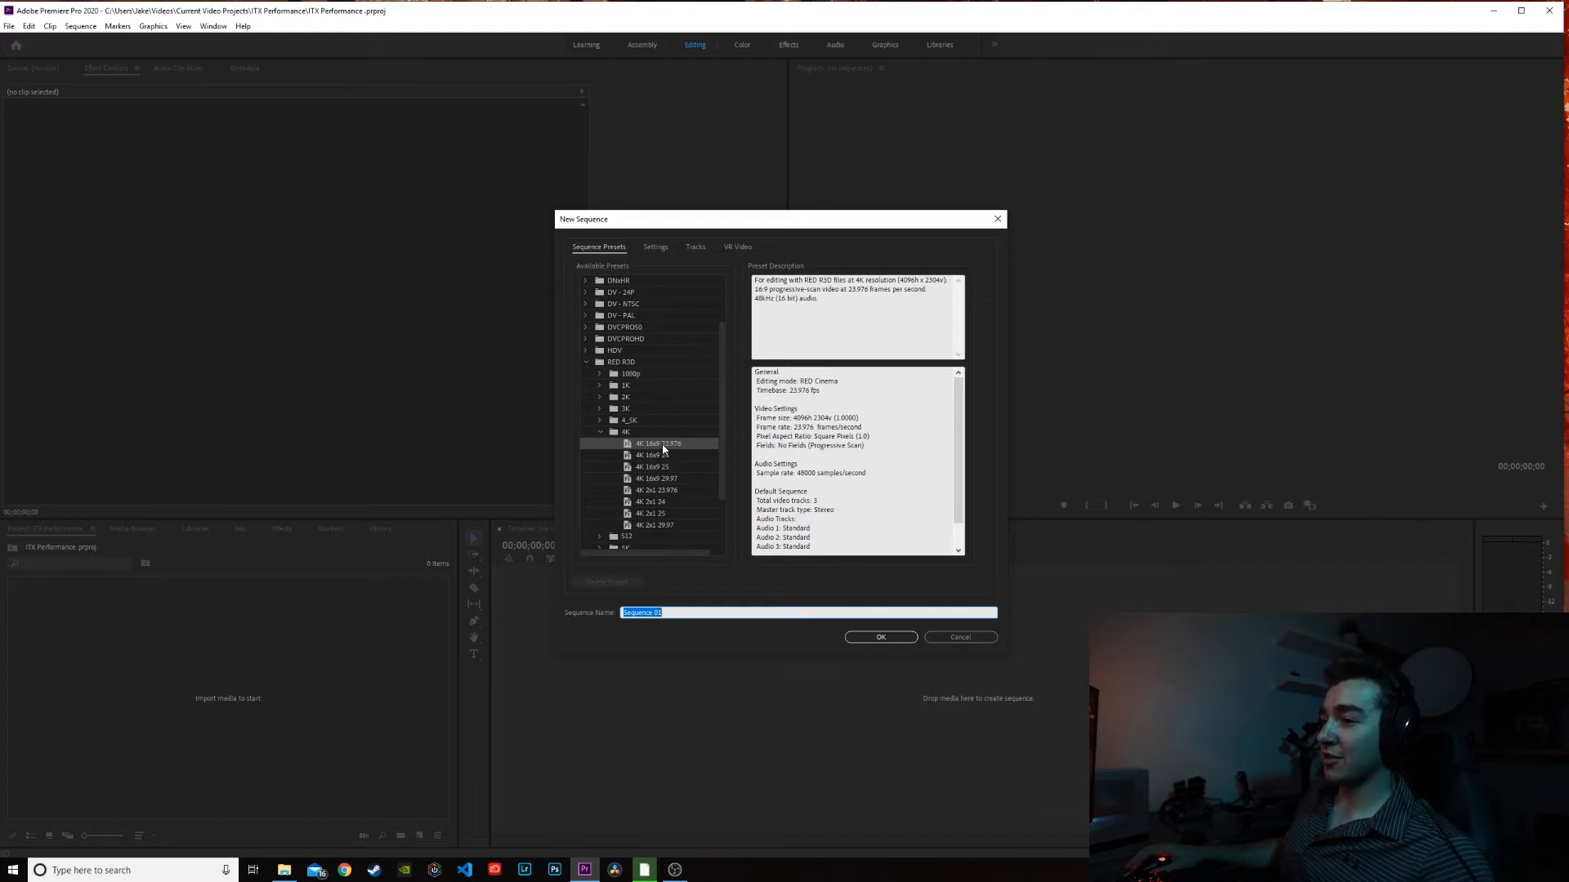
click(858, 634)
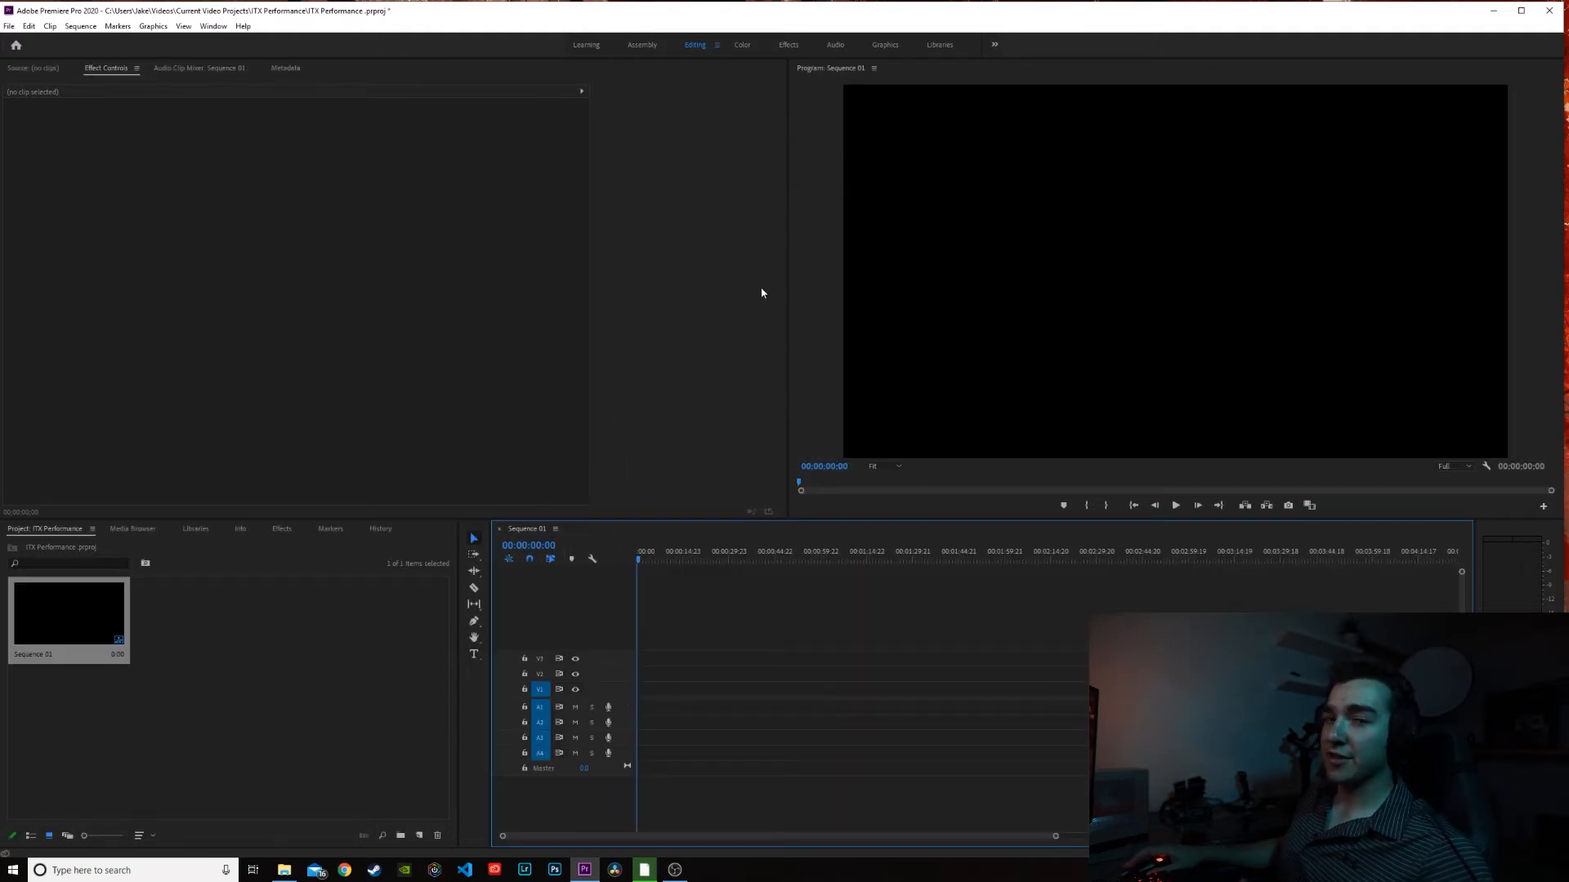
Step: Create a bin named Clips at the top level of the project
click(319, 677)
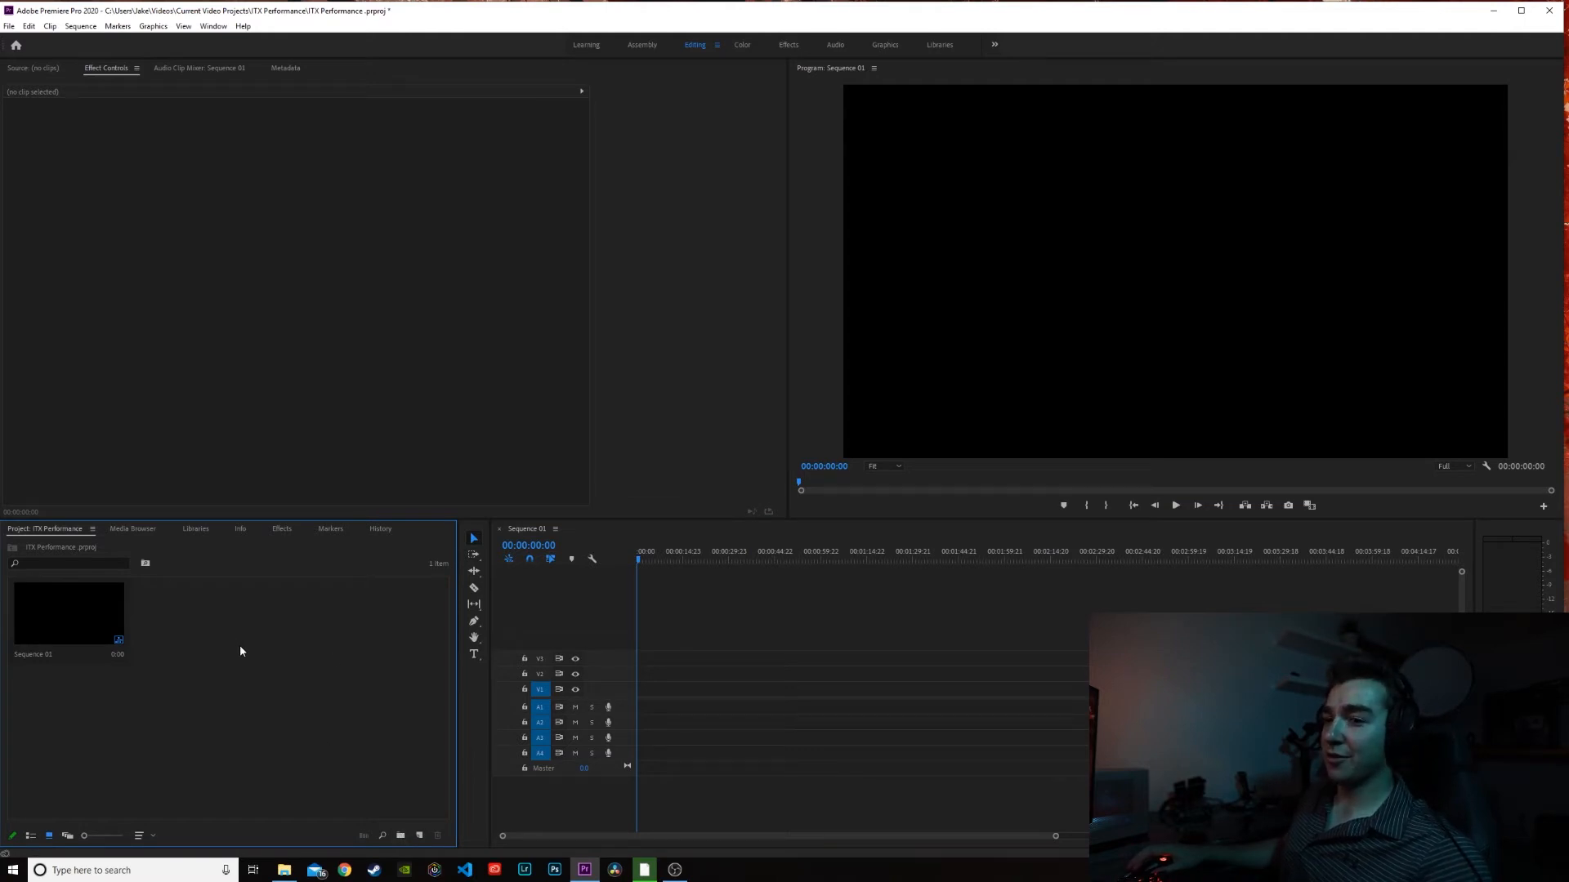
click(401, 835)
text(Clips)
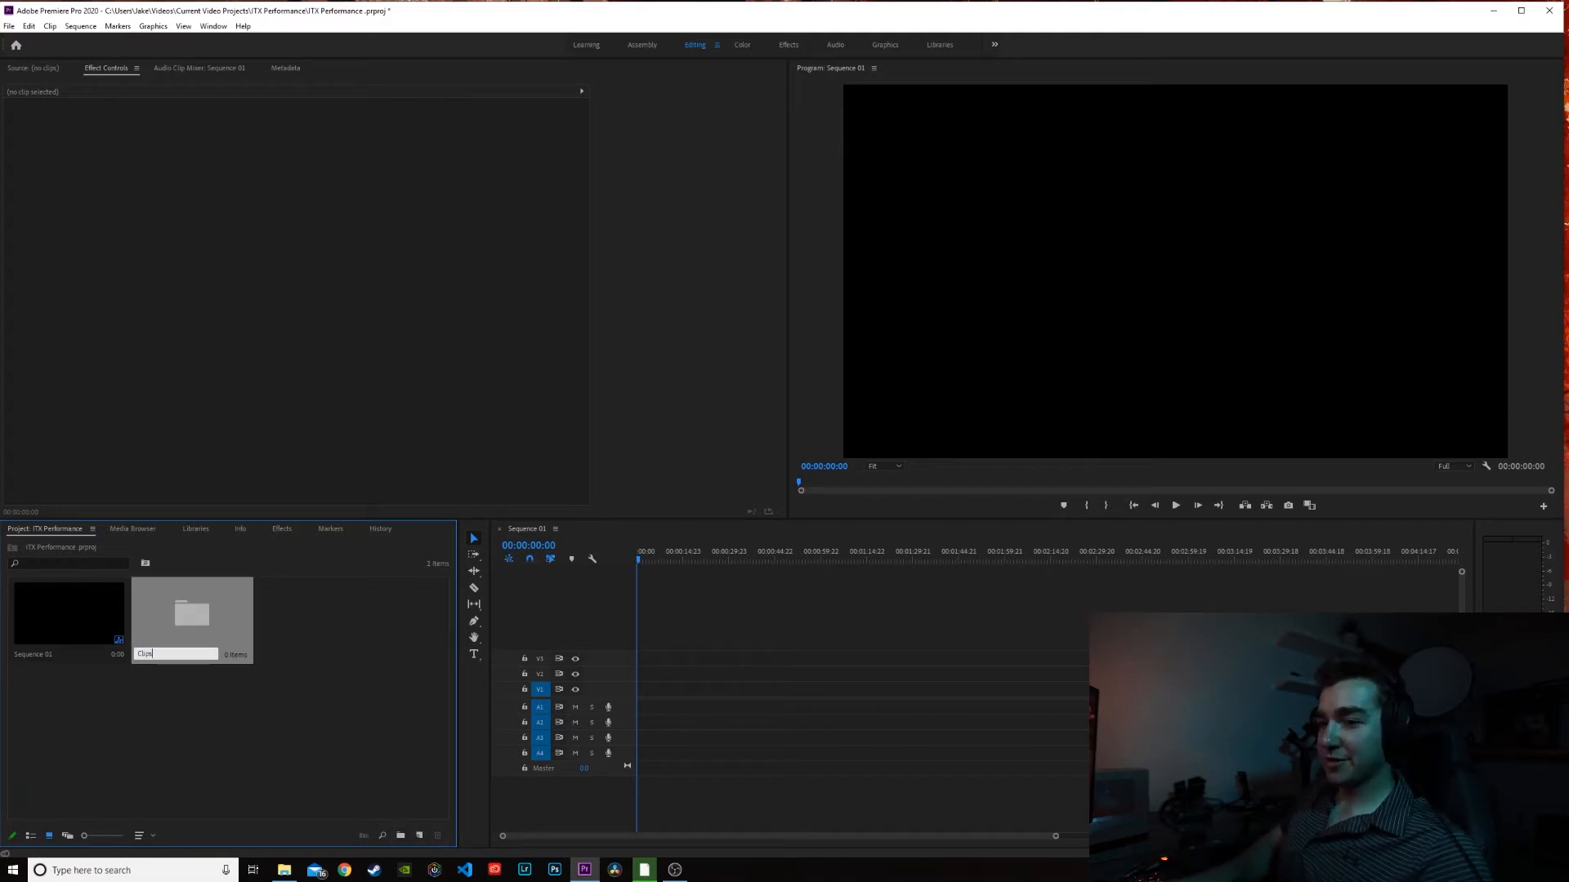
key(Return)
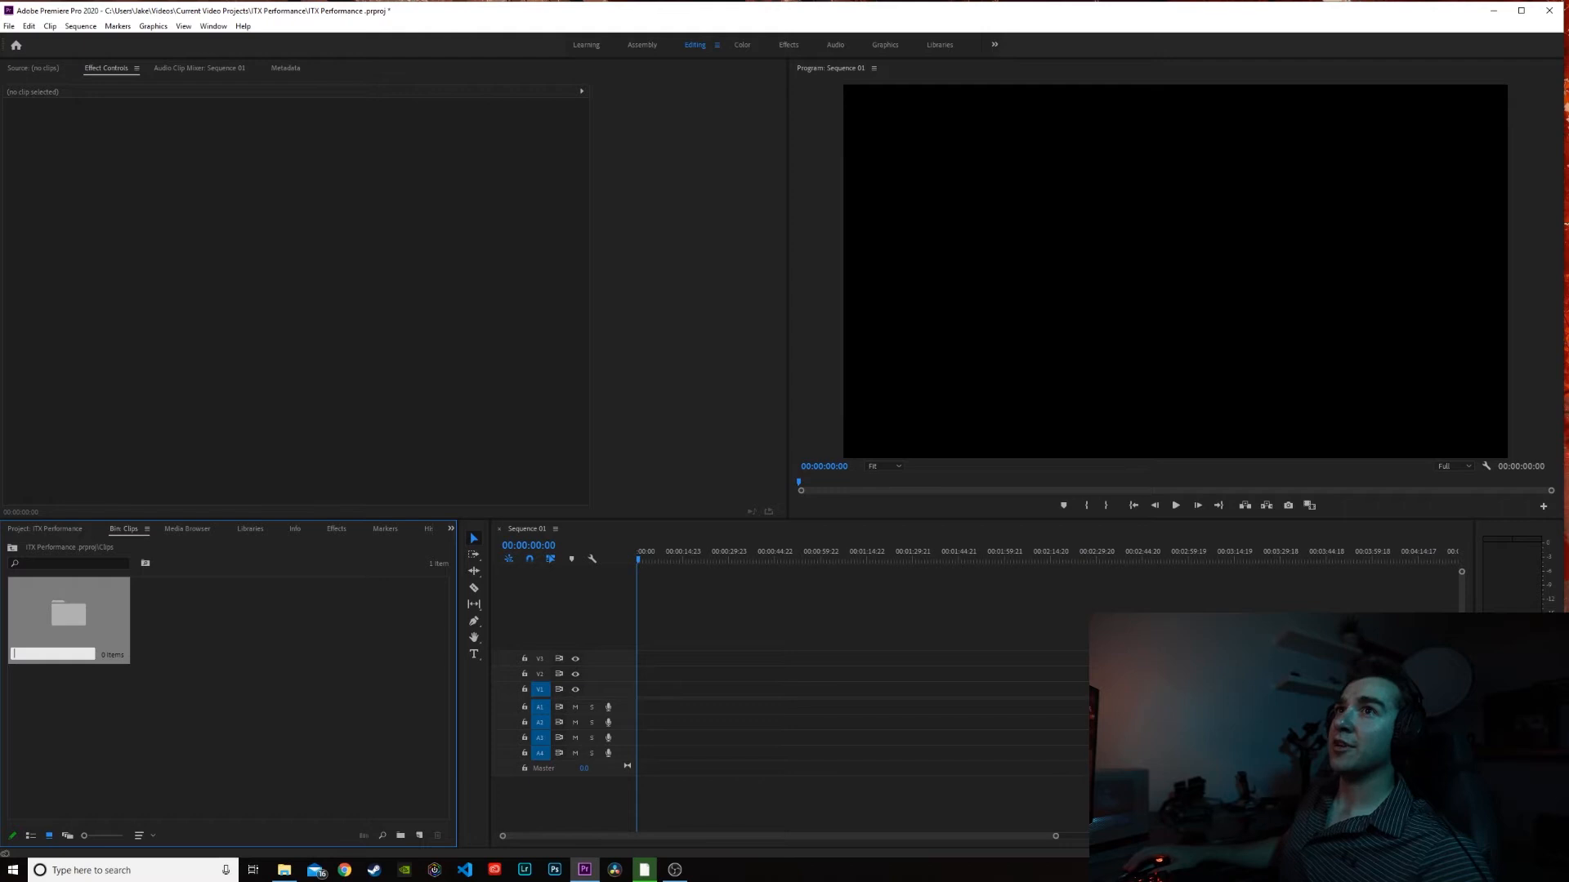
Step: Switch to File Explorer and look up the subfolders in Current Video Projects > ITX Performance > Clips
key(alt+Tab)
drag(508, 0, 817, 118)
drag(470, 668, 619, 557)
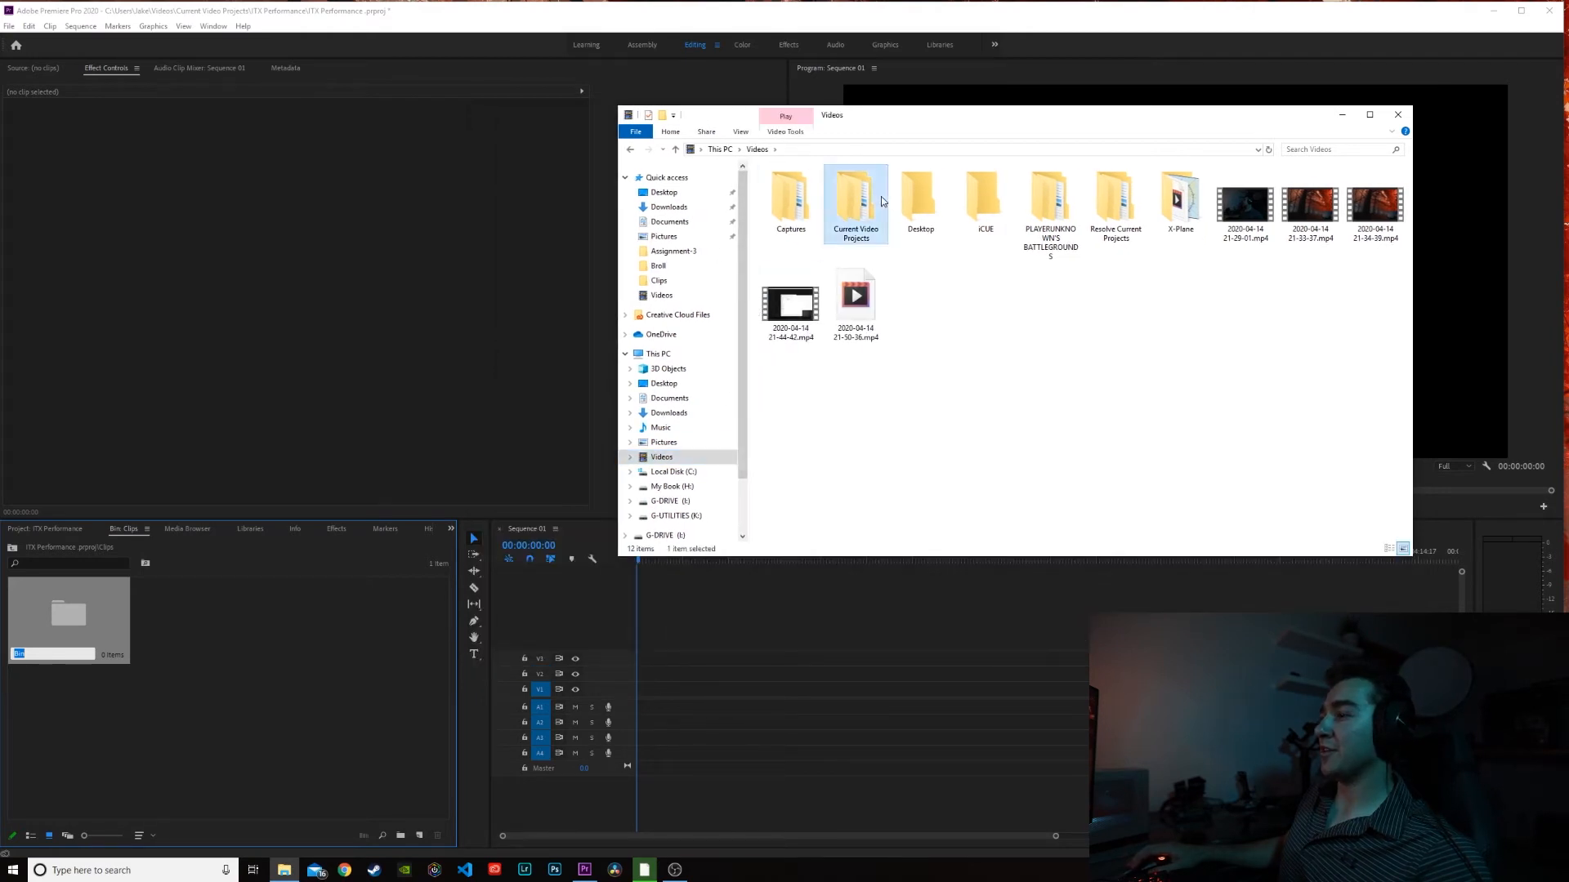
double_click(887, 204)
double_click(817, 211)
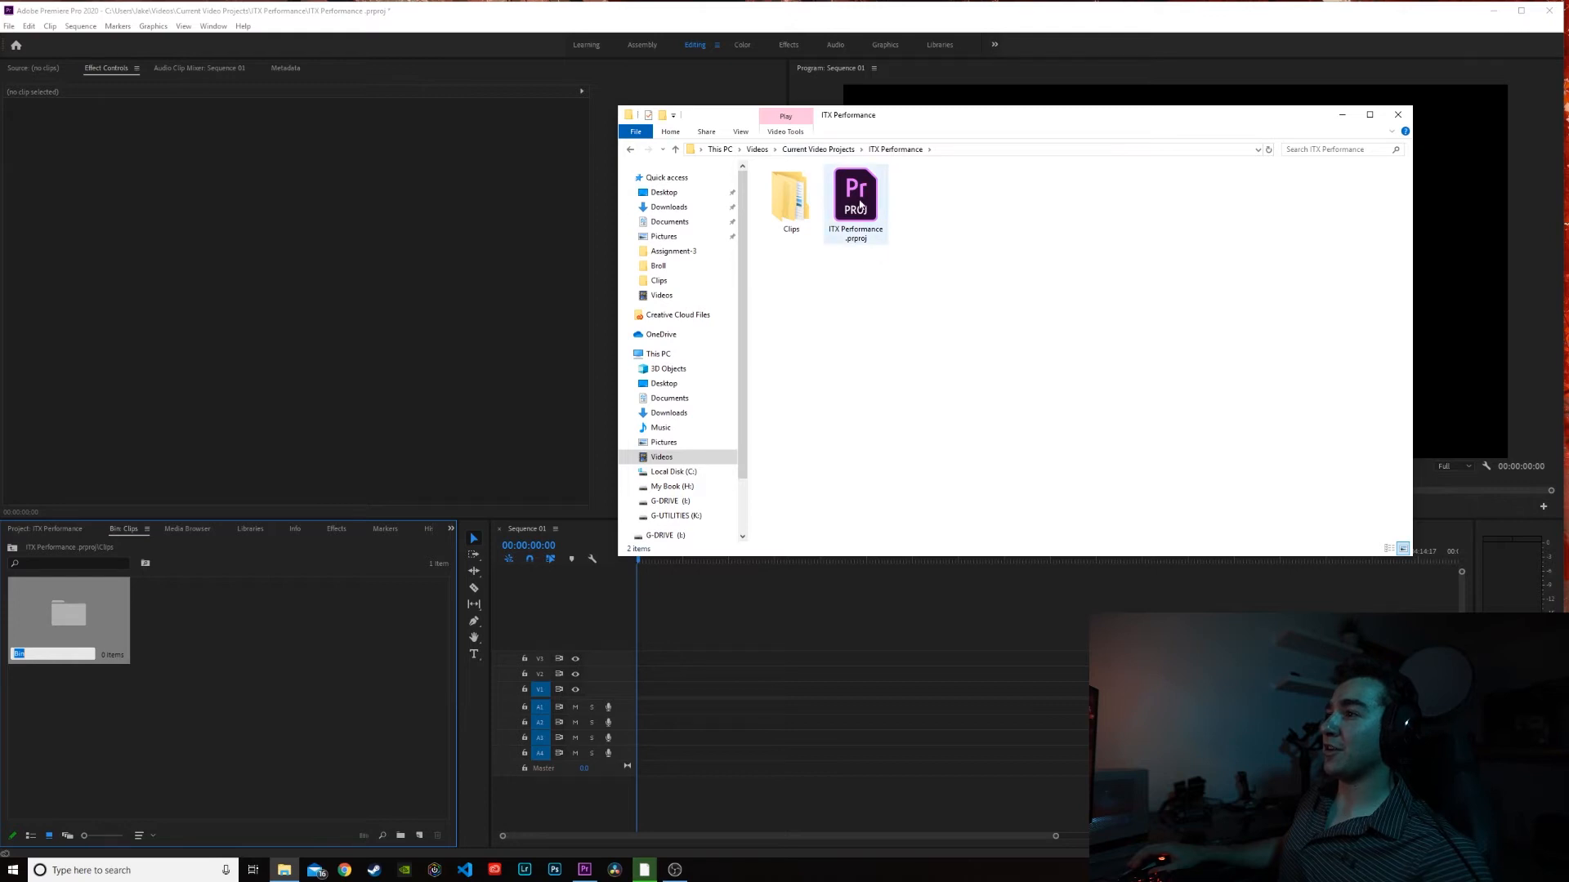
double_click(791, 206)
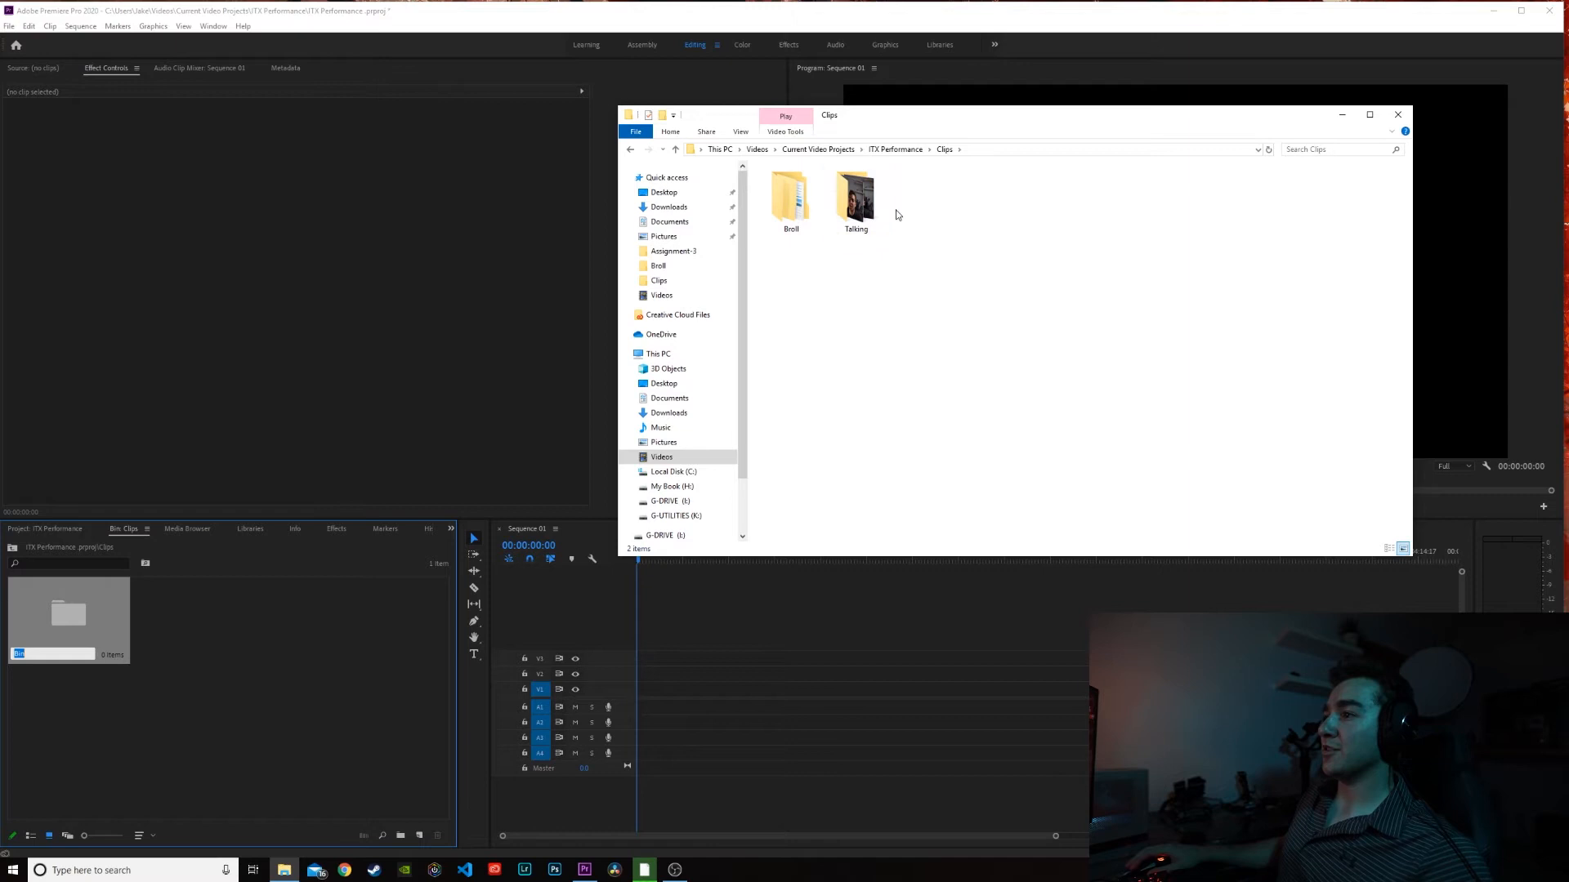
Step: Back in Premiere Pro, rename the new bin inside the Clips bin as Broll
click(66, 601)
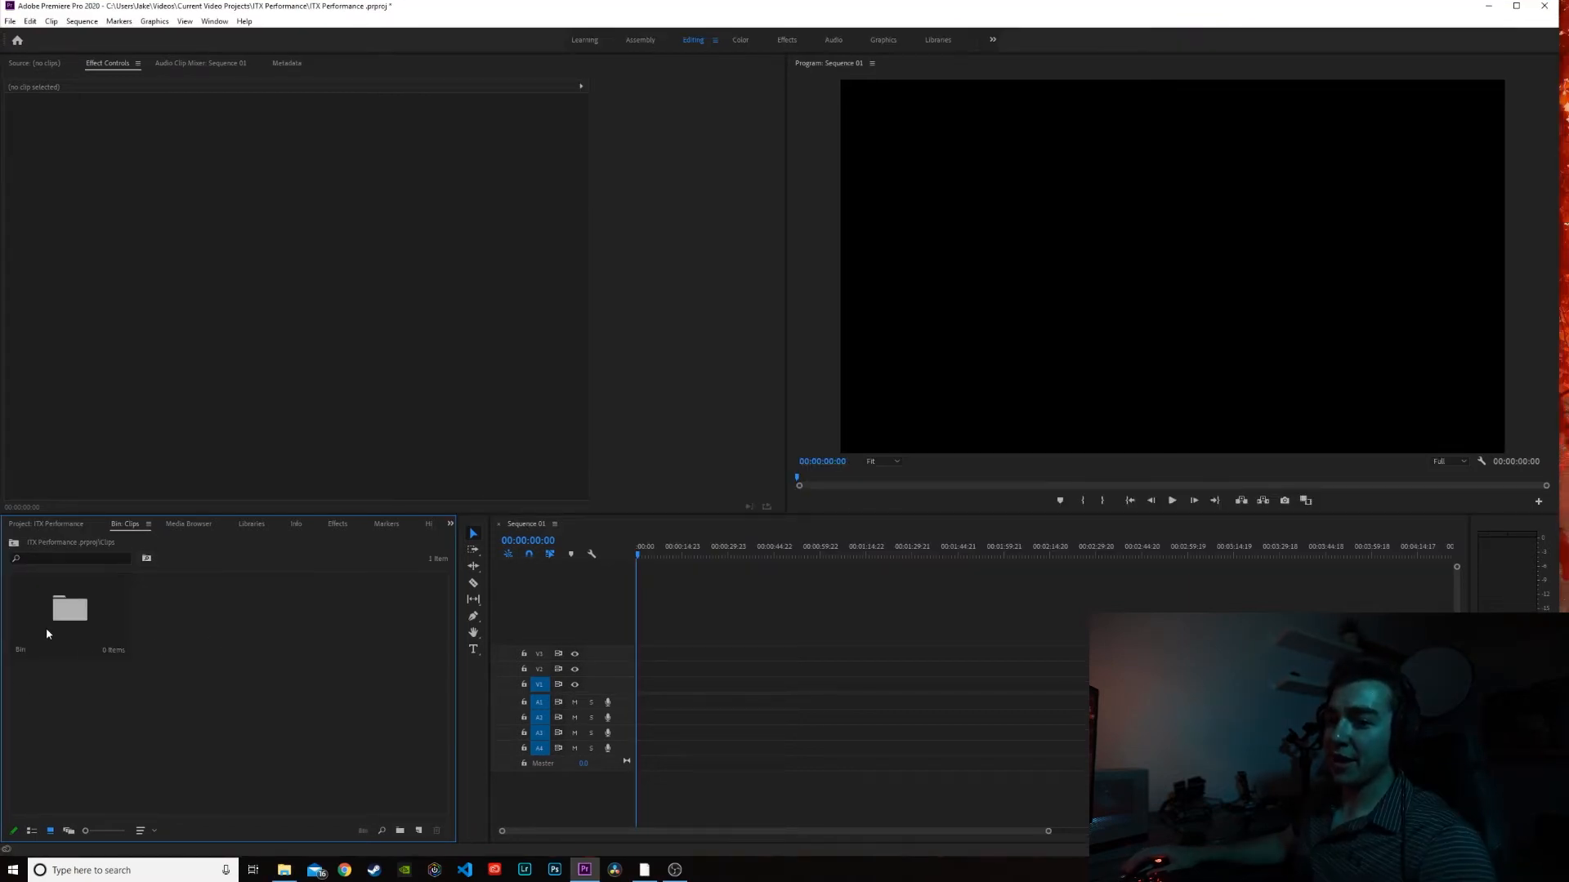
right_click(46, 628)
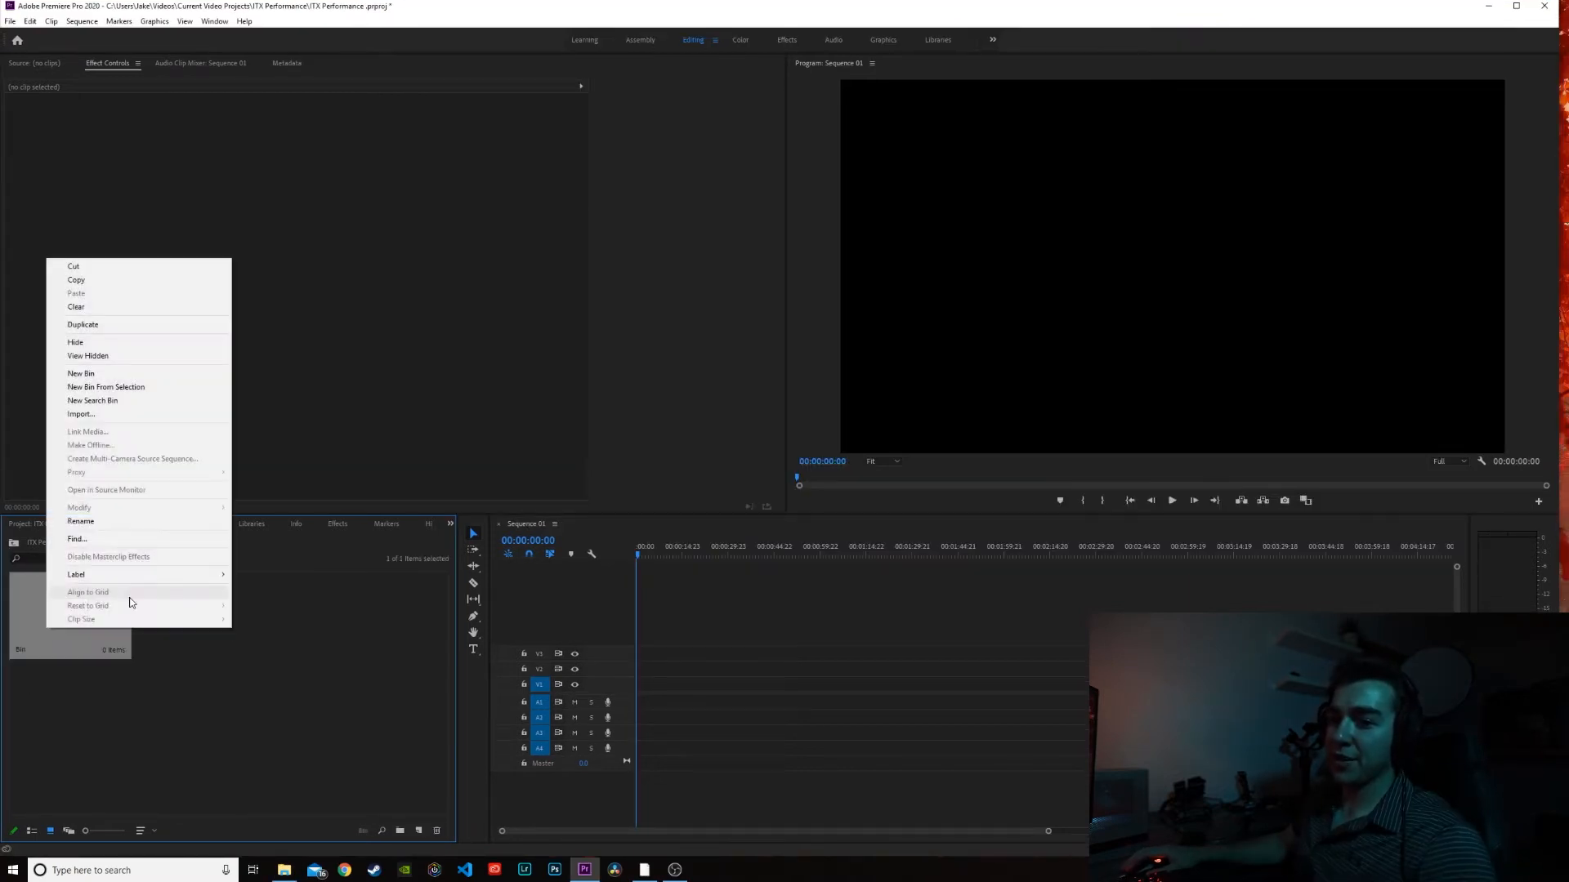
click(81, 521)
text(Broll)
key(Return)
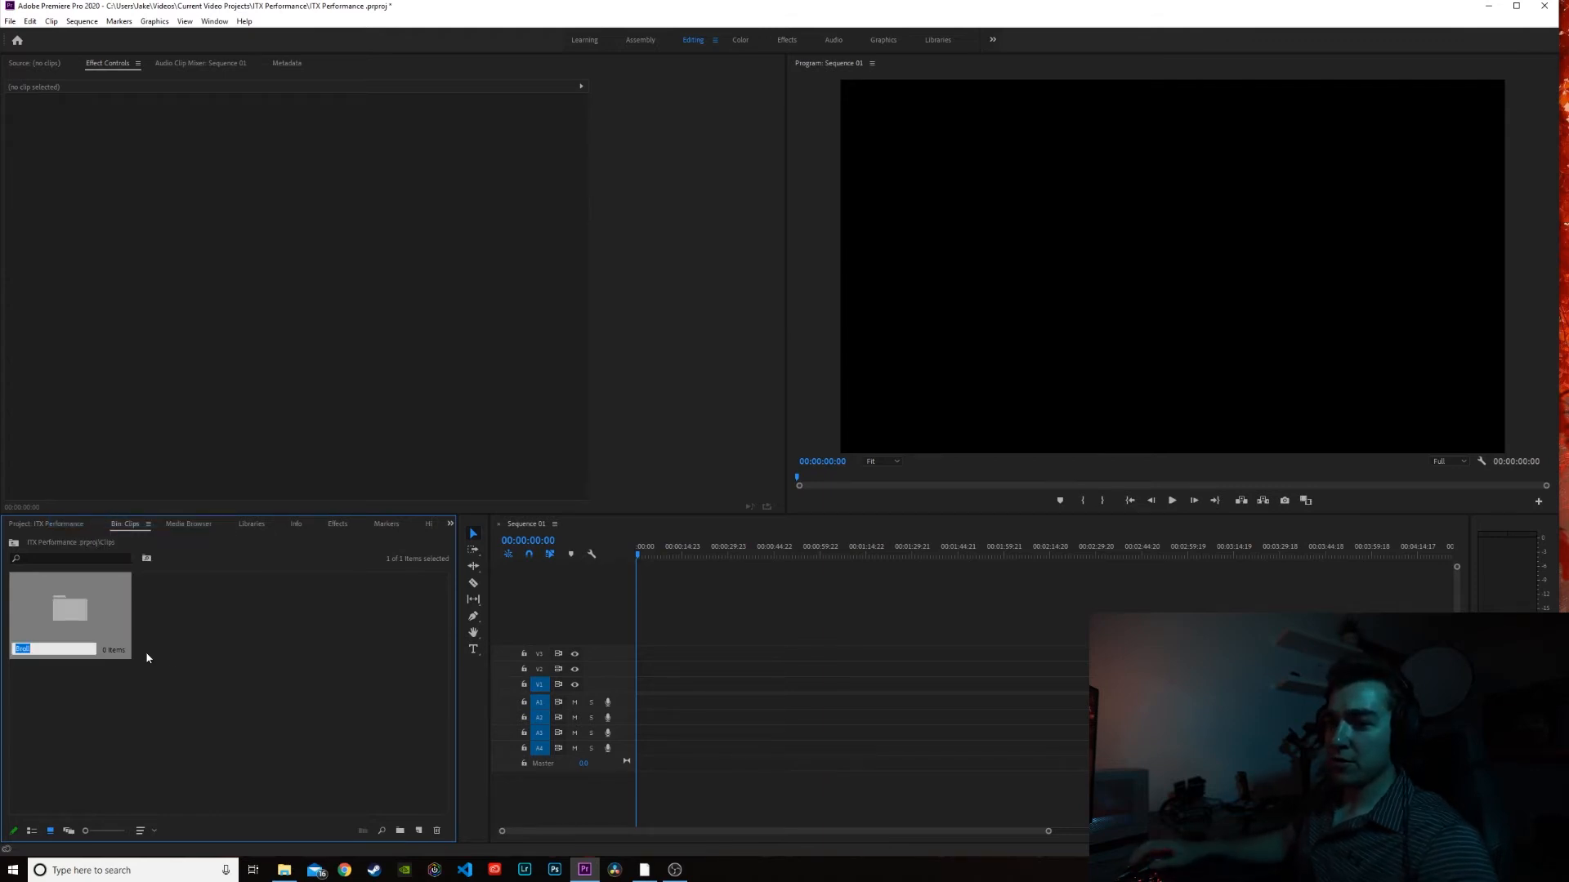
click(169, 660)
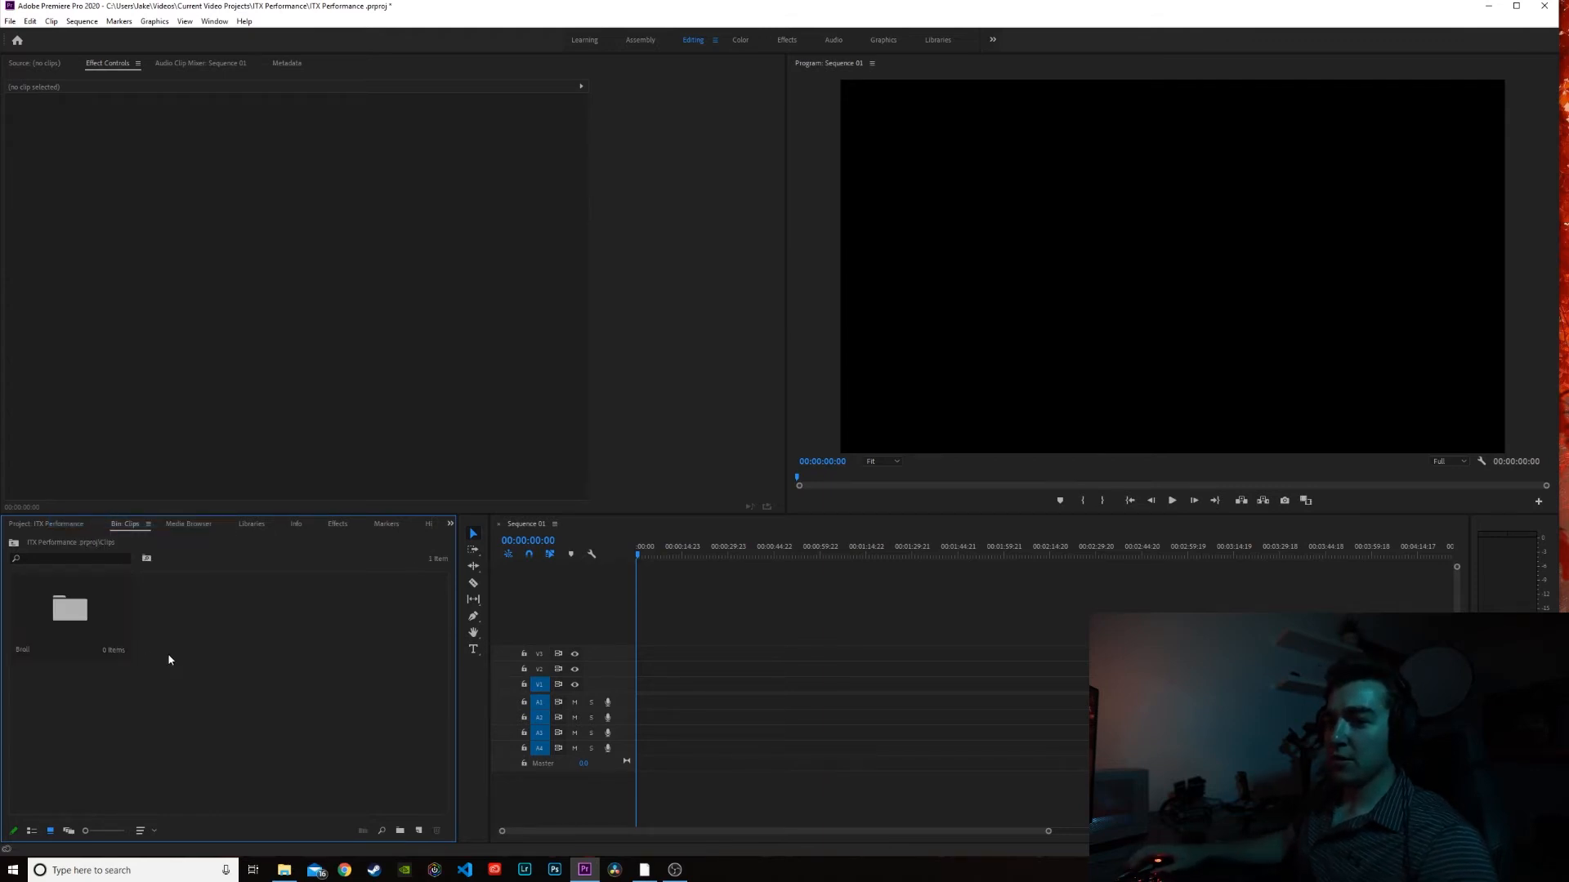
Step: Add a second bin named Talking inside the Clips bin
click(402, 830)
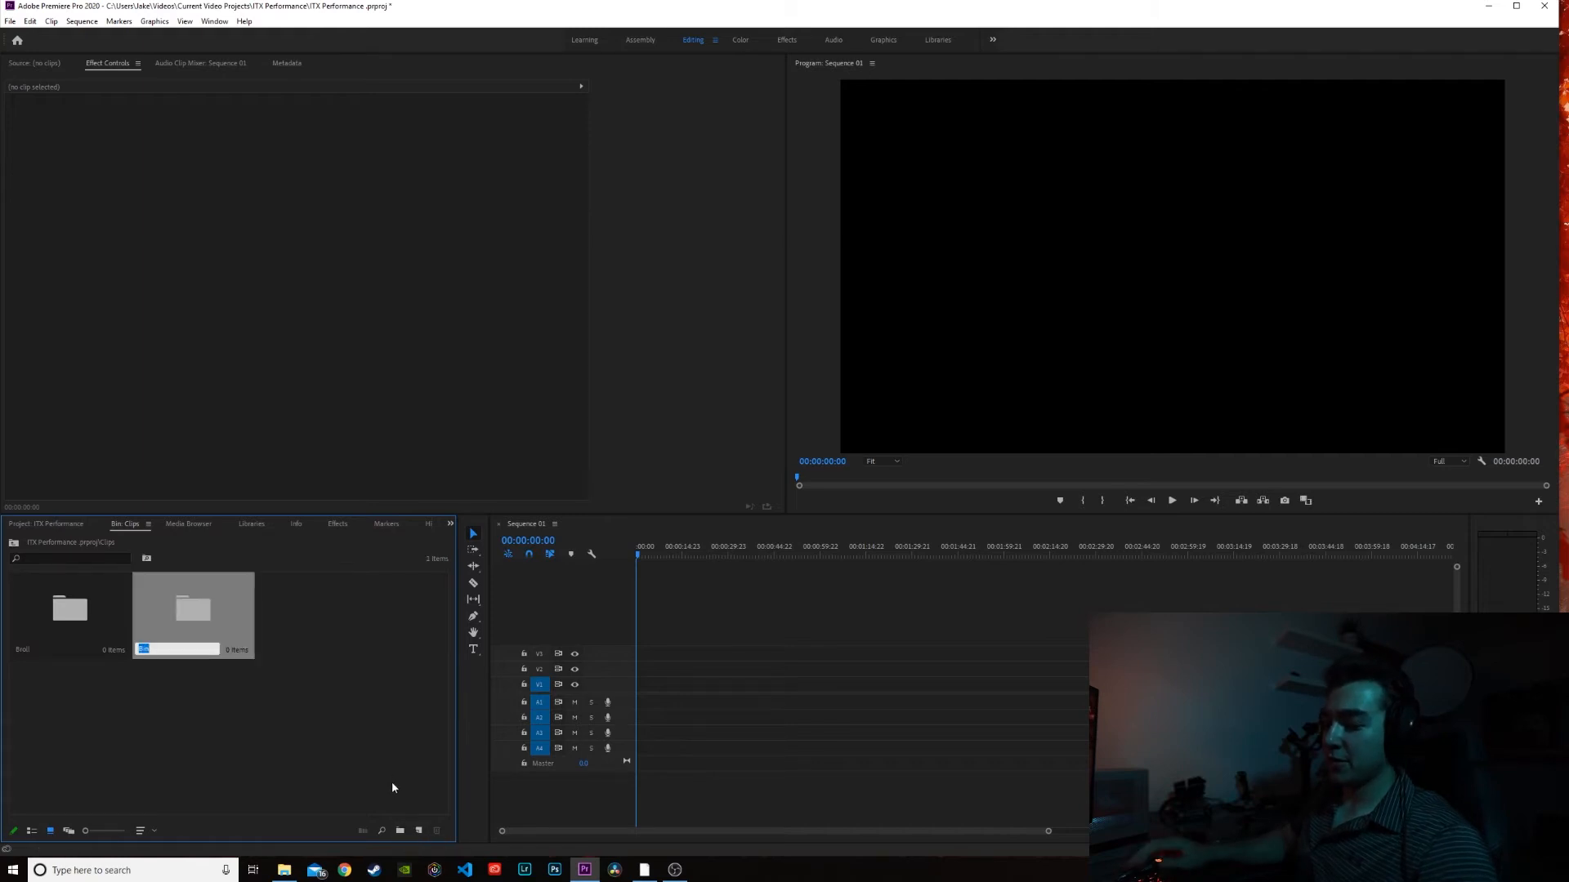
text(Talking)
key(Return)
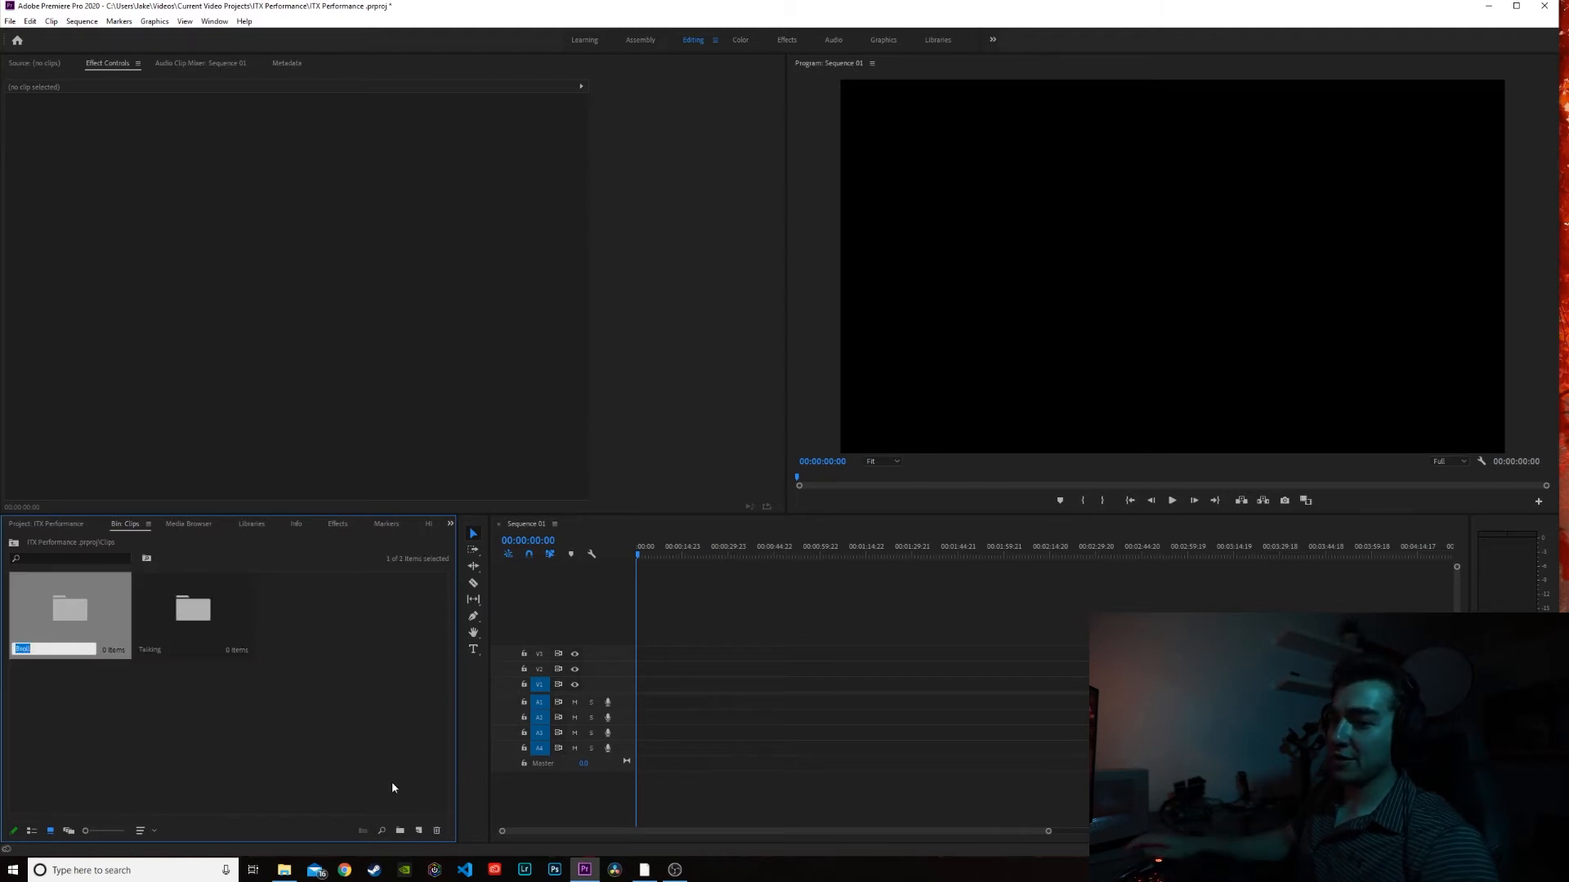
click(159, 710)
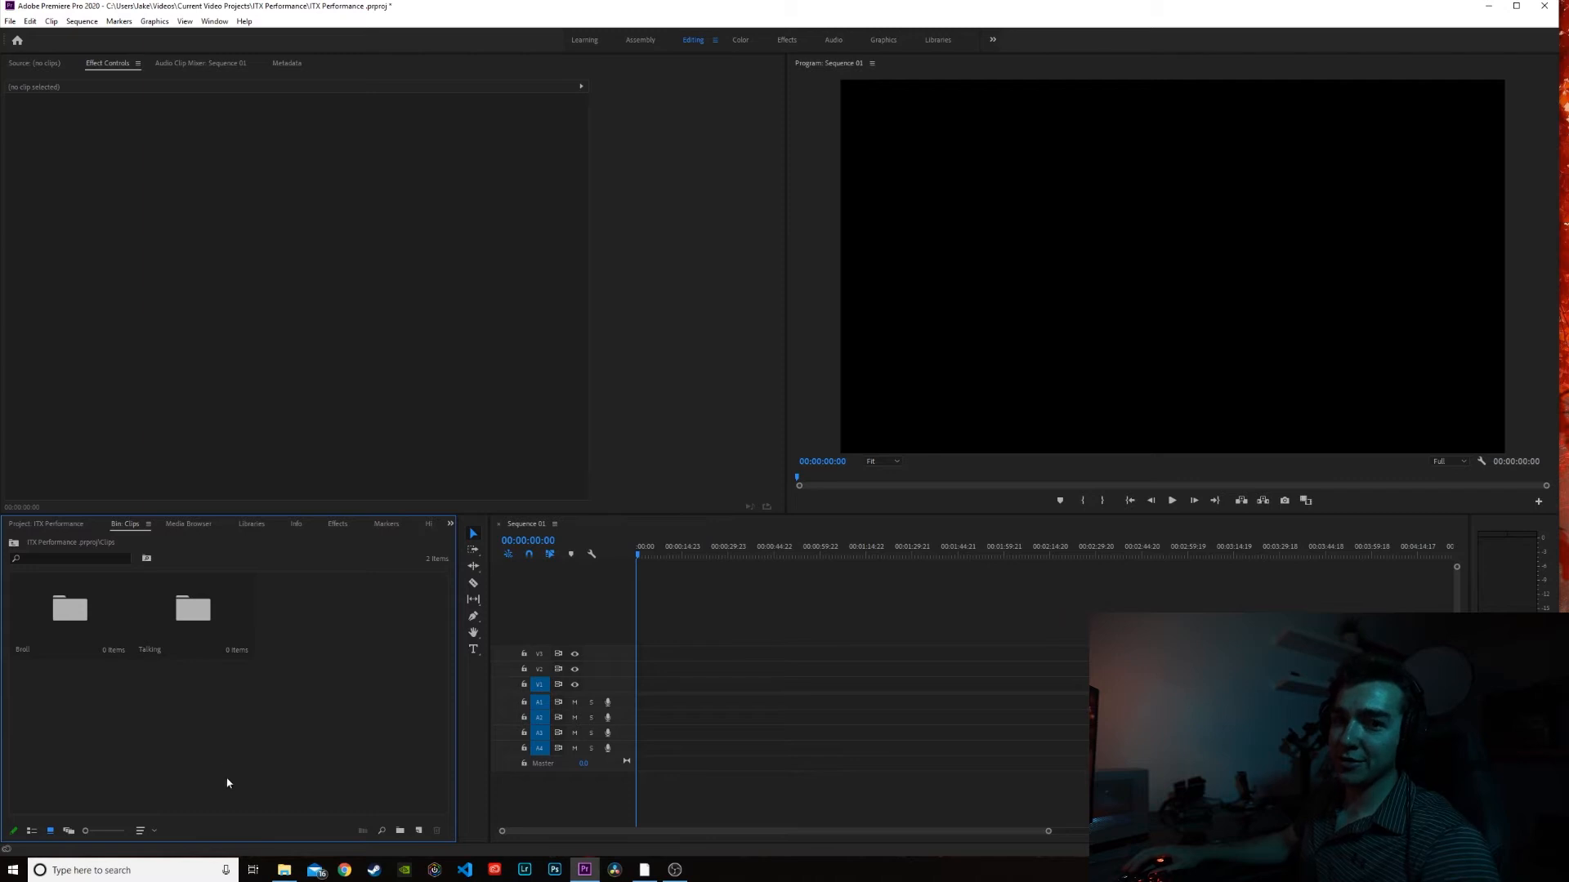
Step: Open the Broll bin, then browse File Explorer to ITX Performance > Clips > Broll to check how that folder is organized
click(285, 869)
double_click(60, 626)
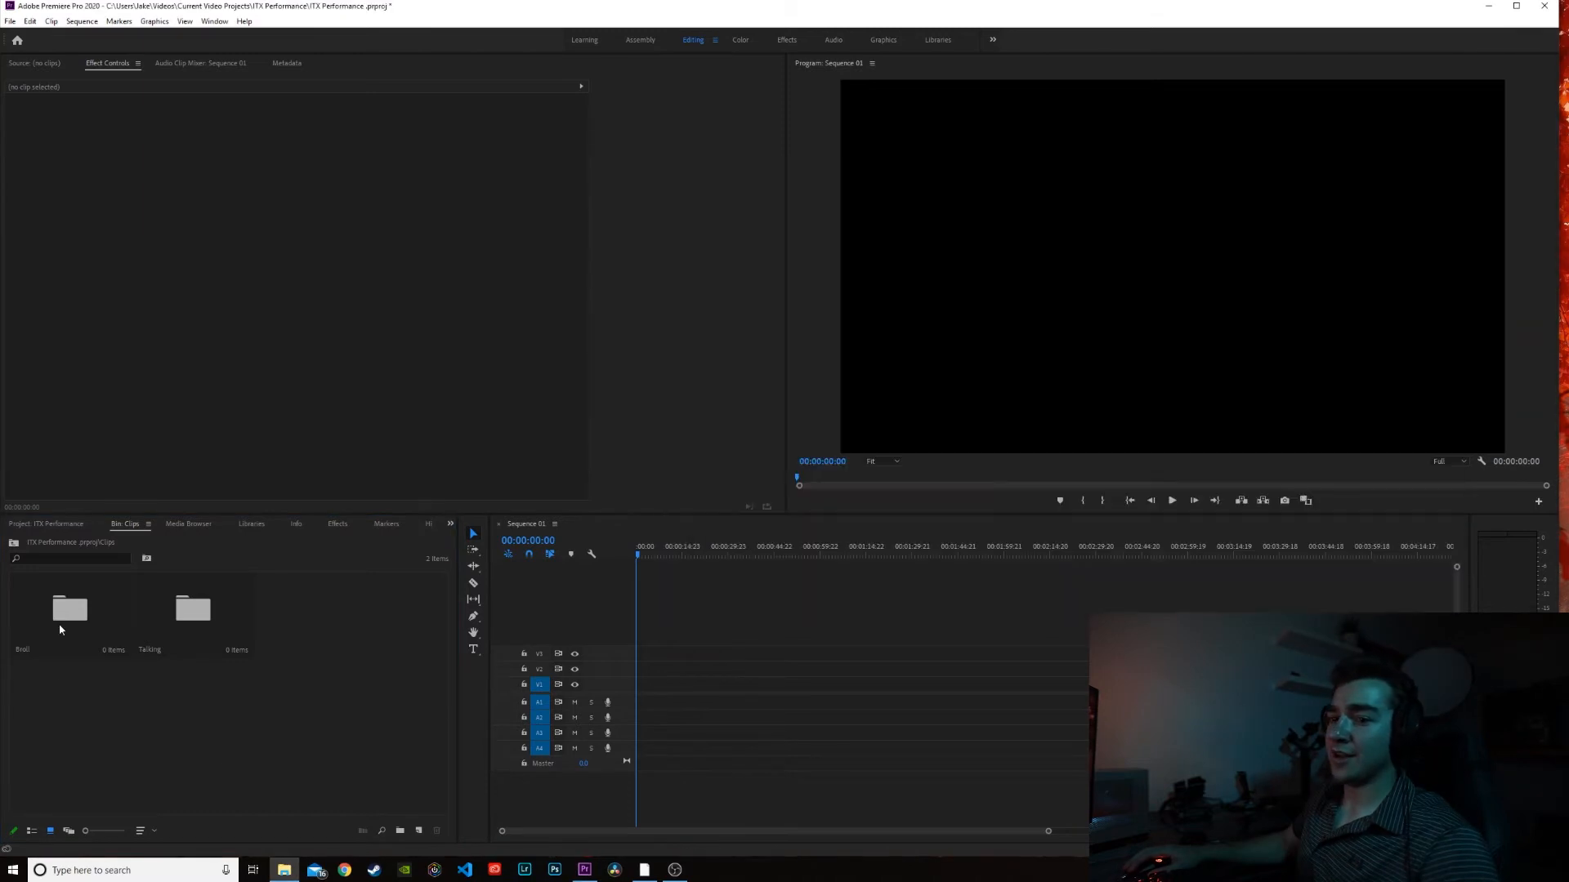
click(284, 869)
drag(1171, 175, 968, 190)
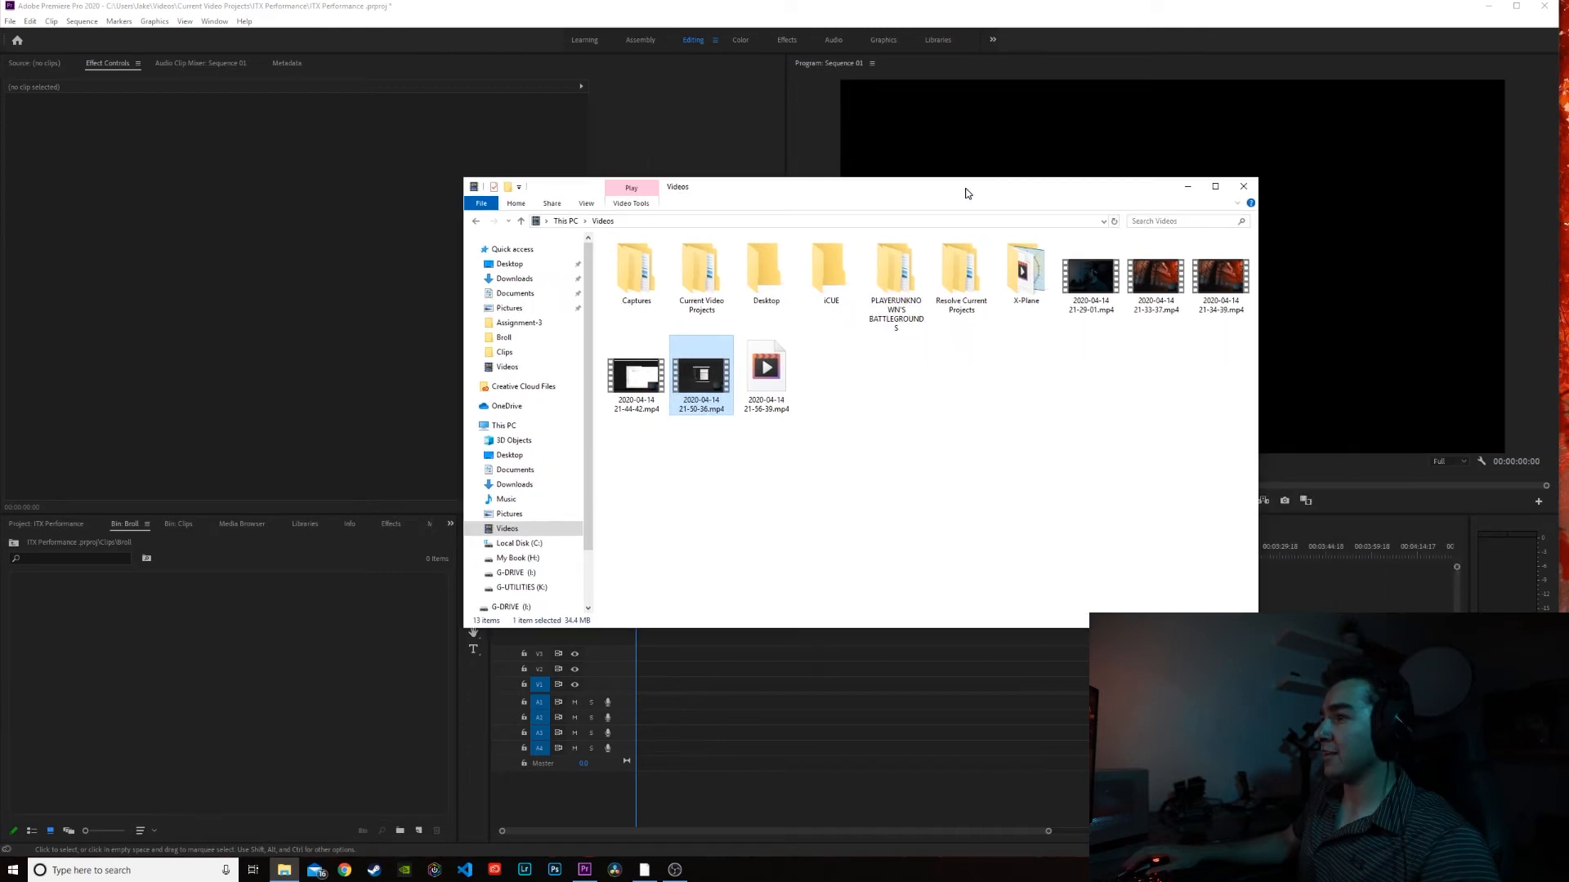
double_click(696, 273)
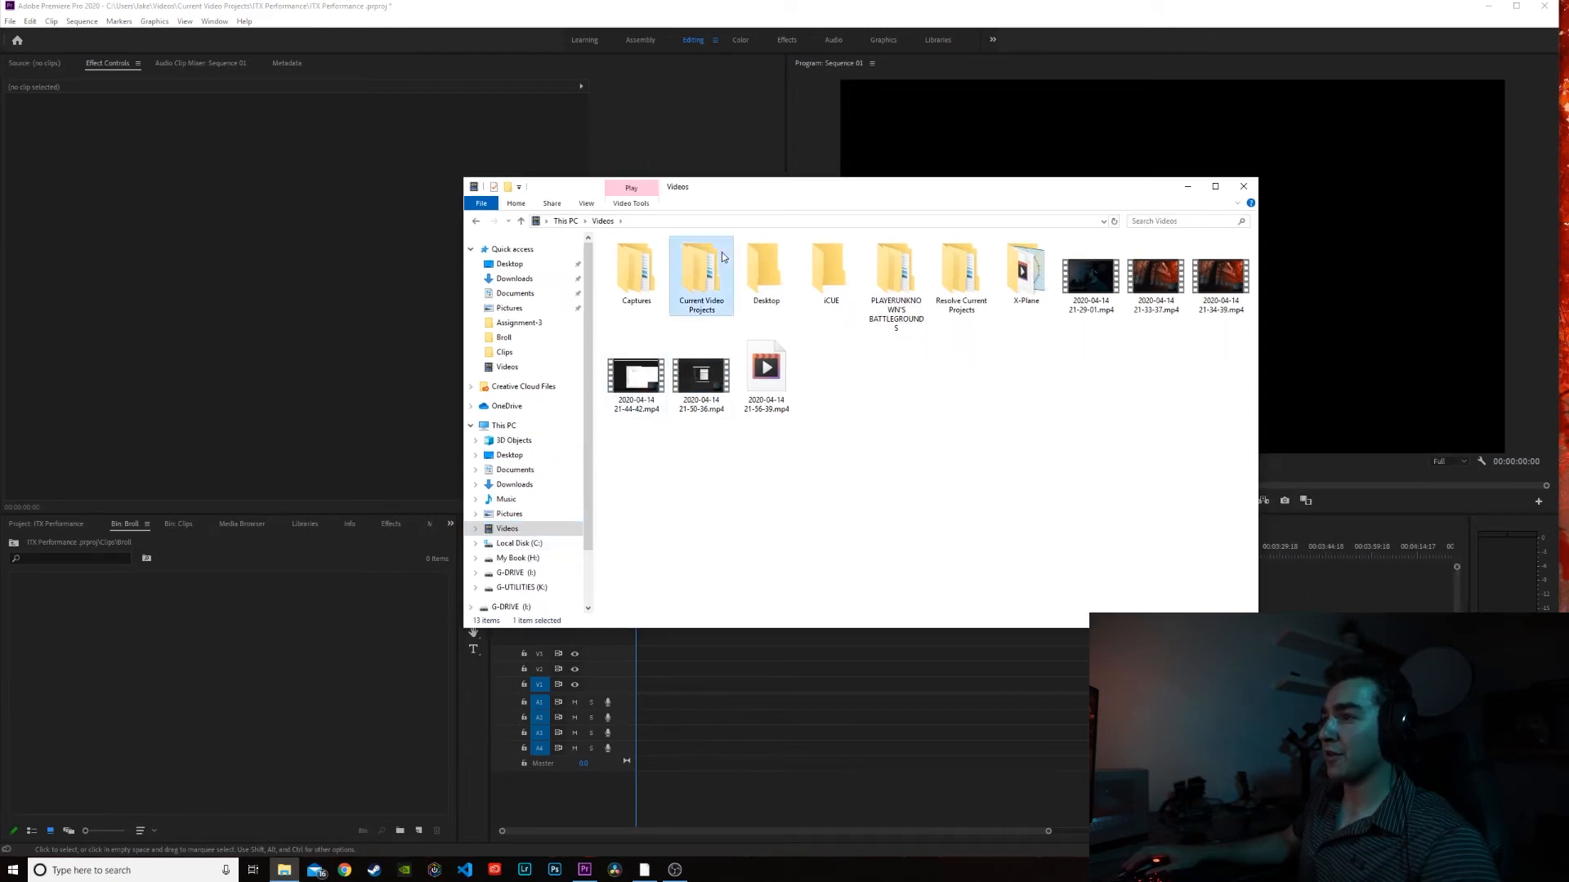
double_click(622, 280)
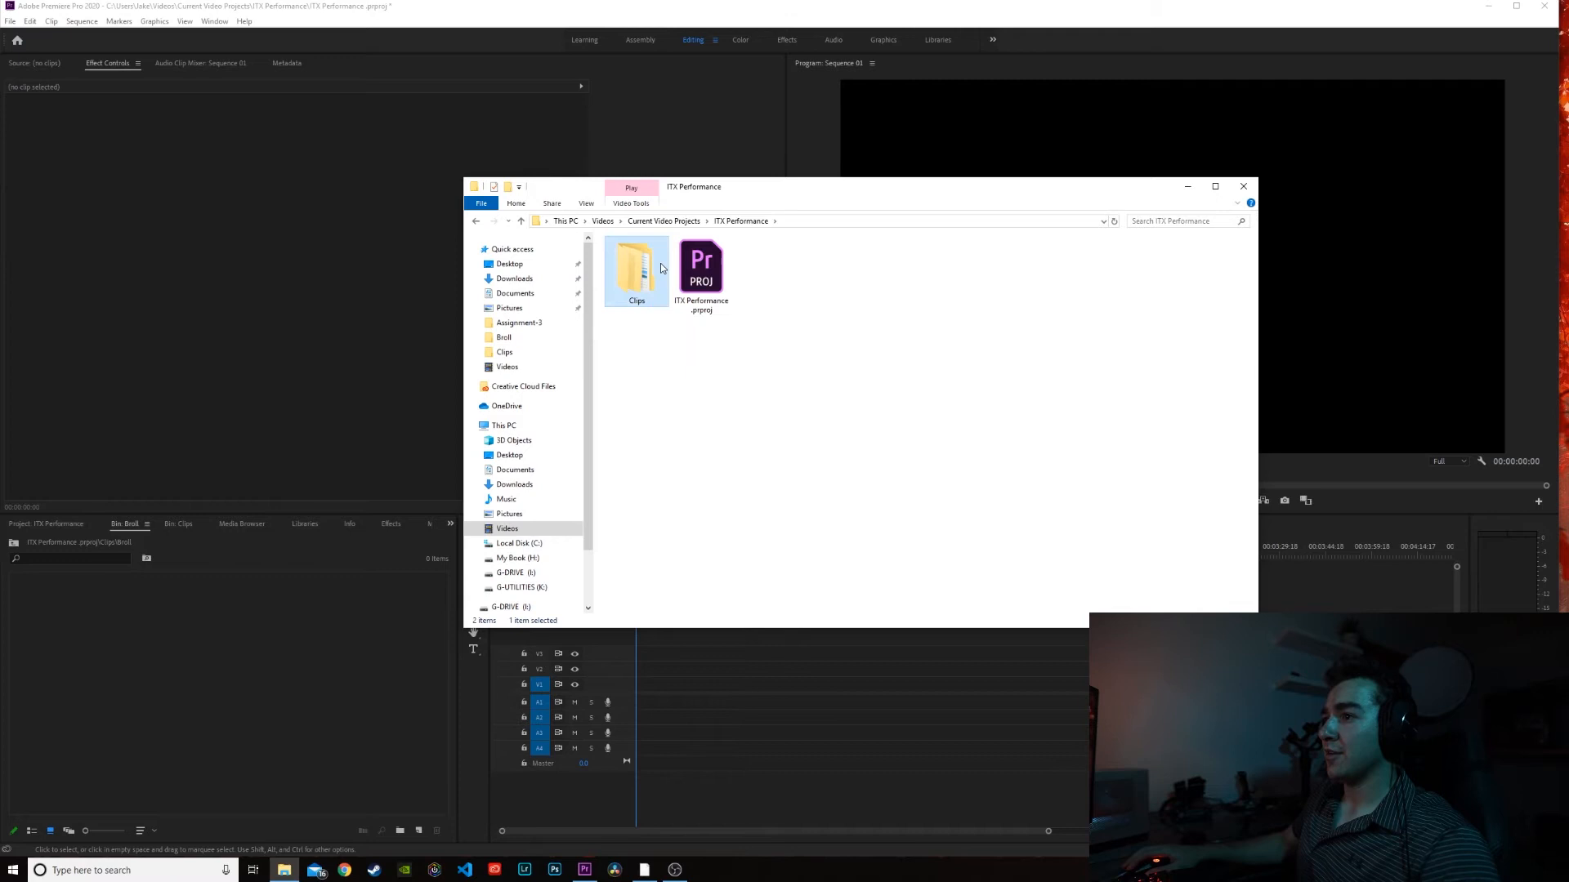
double_click(657, 268)
double_click(652, 282)
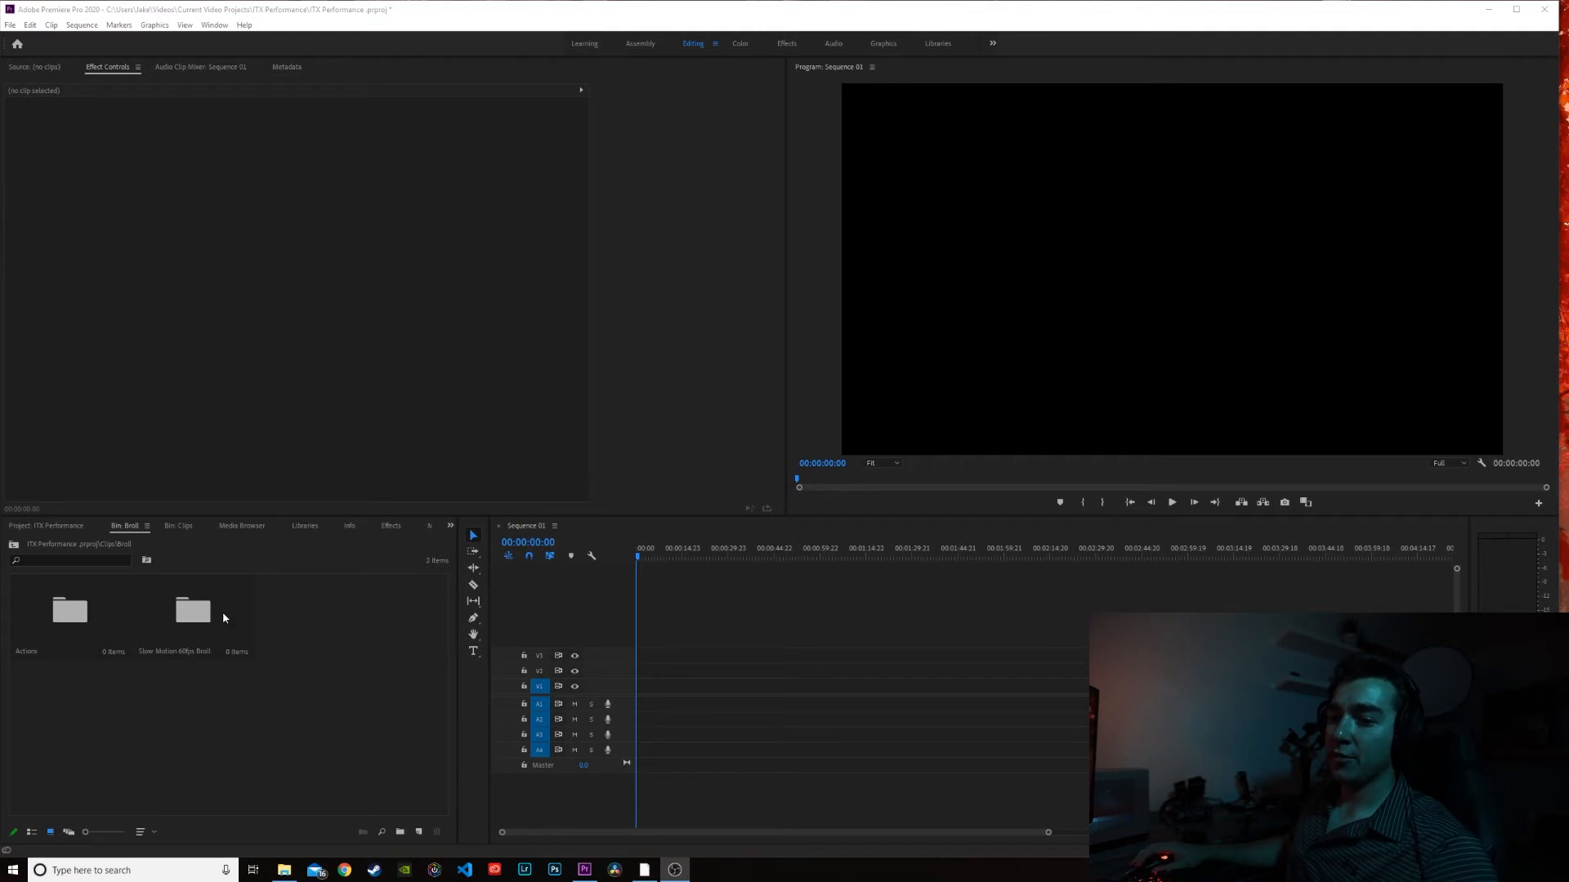
Step: Open the Actions bin and import all clips from Videos > Current Video Projects > ITX Performance > Clips > Broll > Actions into it
double_click(94, 606)
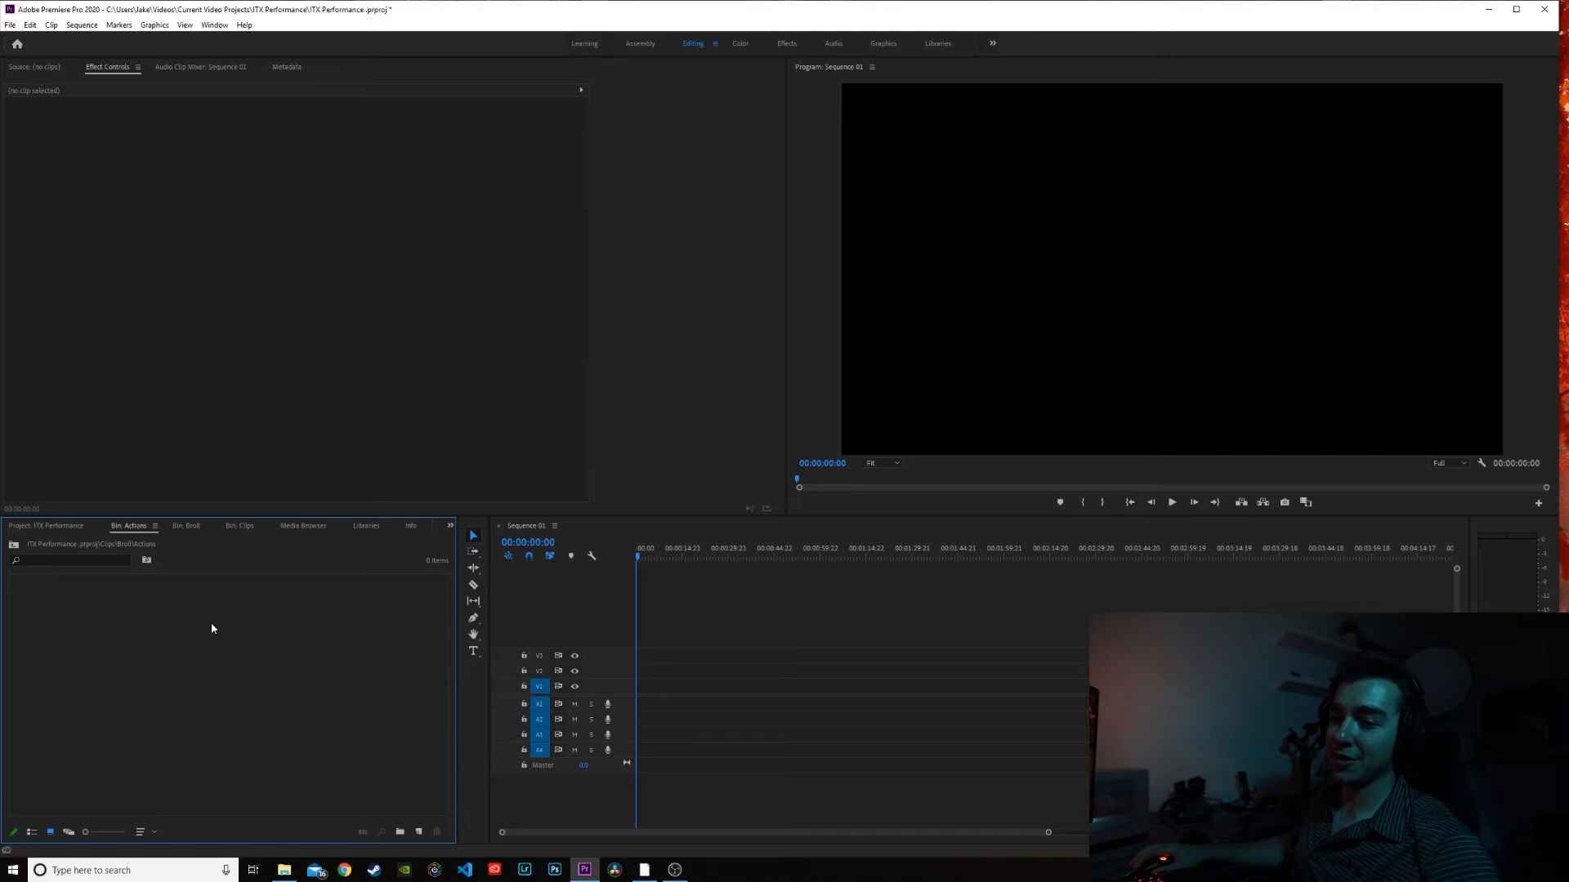
double_click(209, 627)
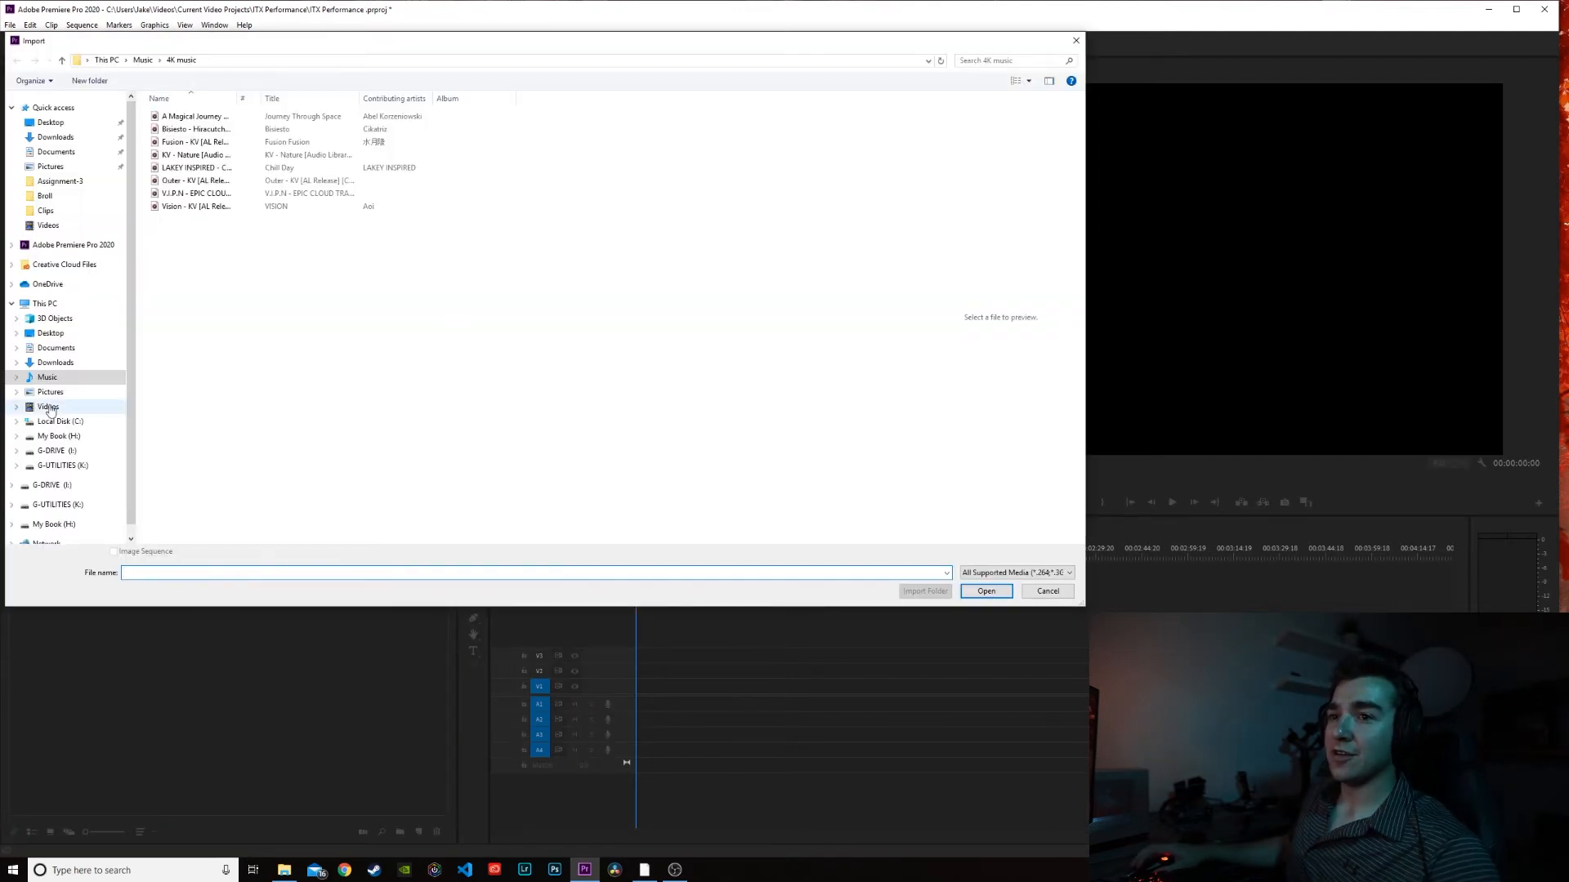
click(1075, 40)
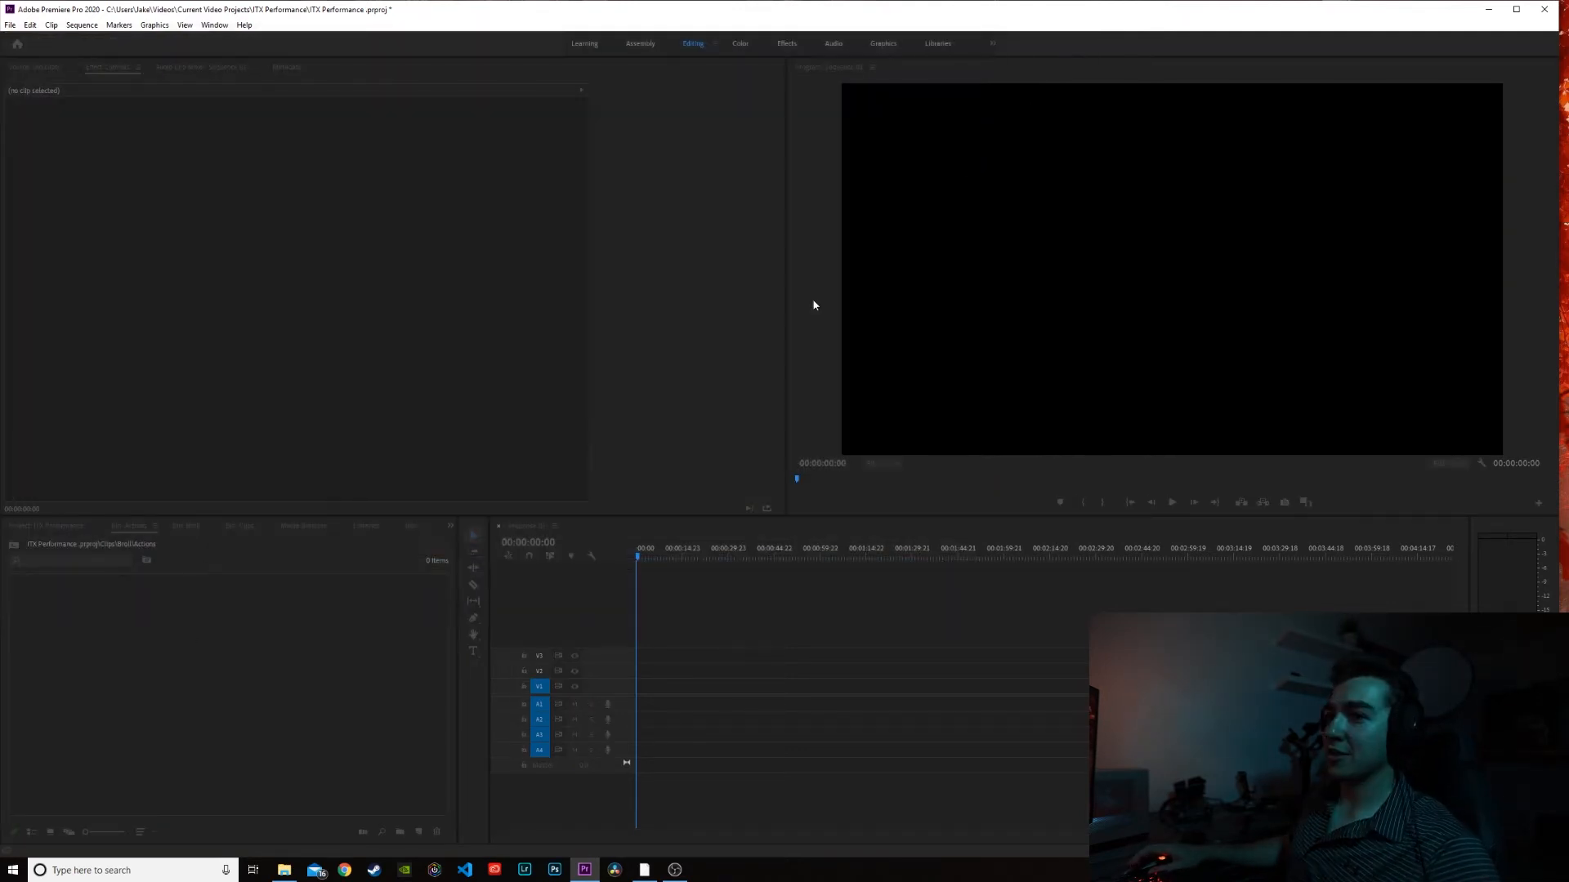
double_click(188, 661)
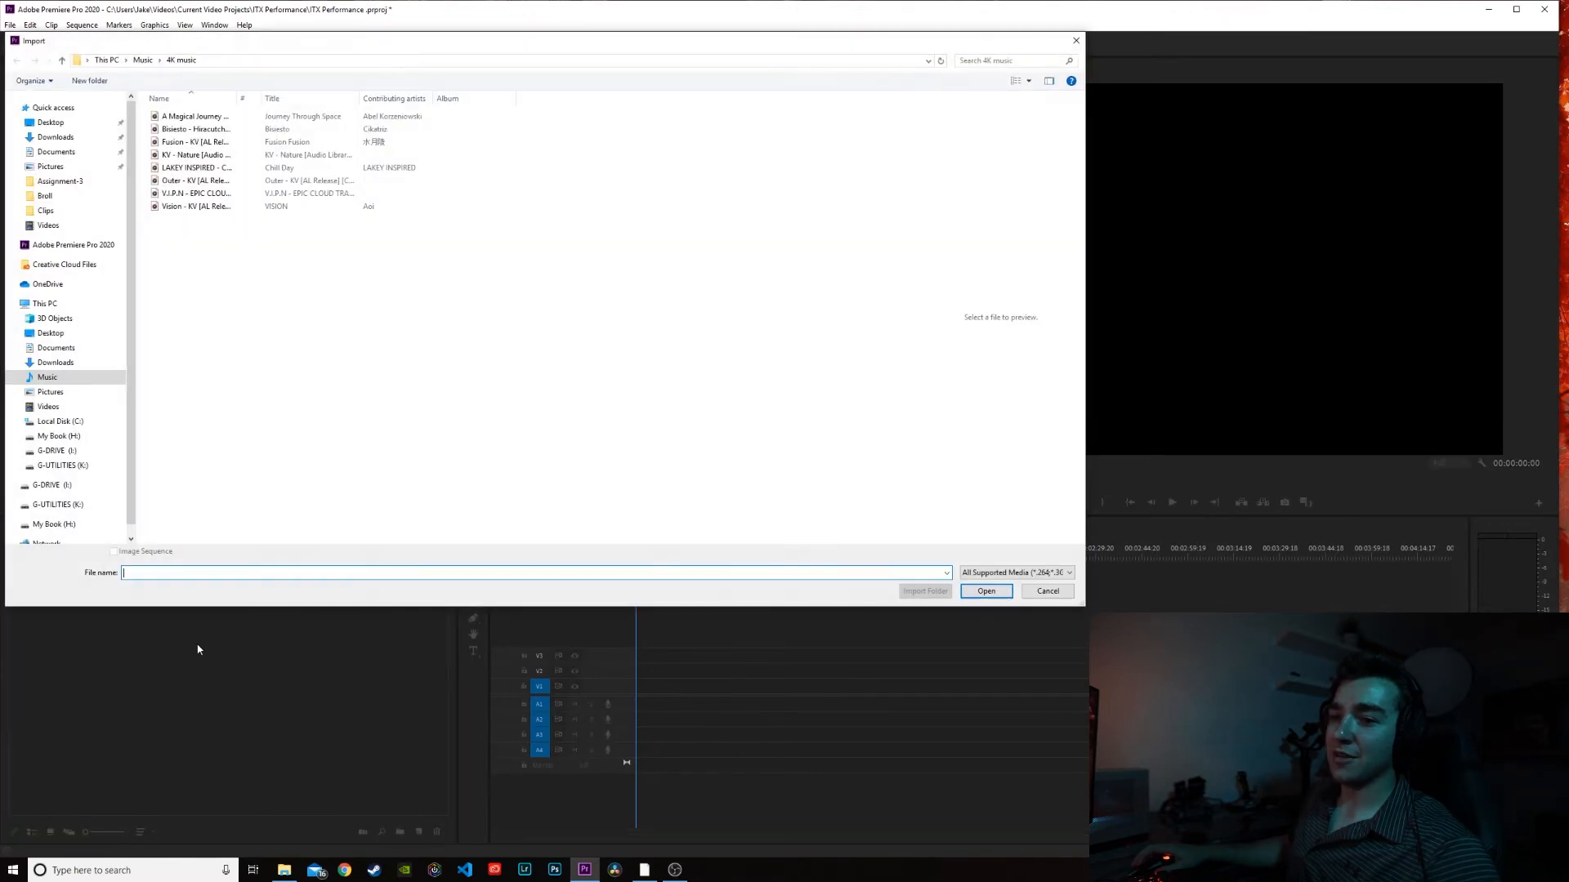
drag(372, 41, 480, 73)
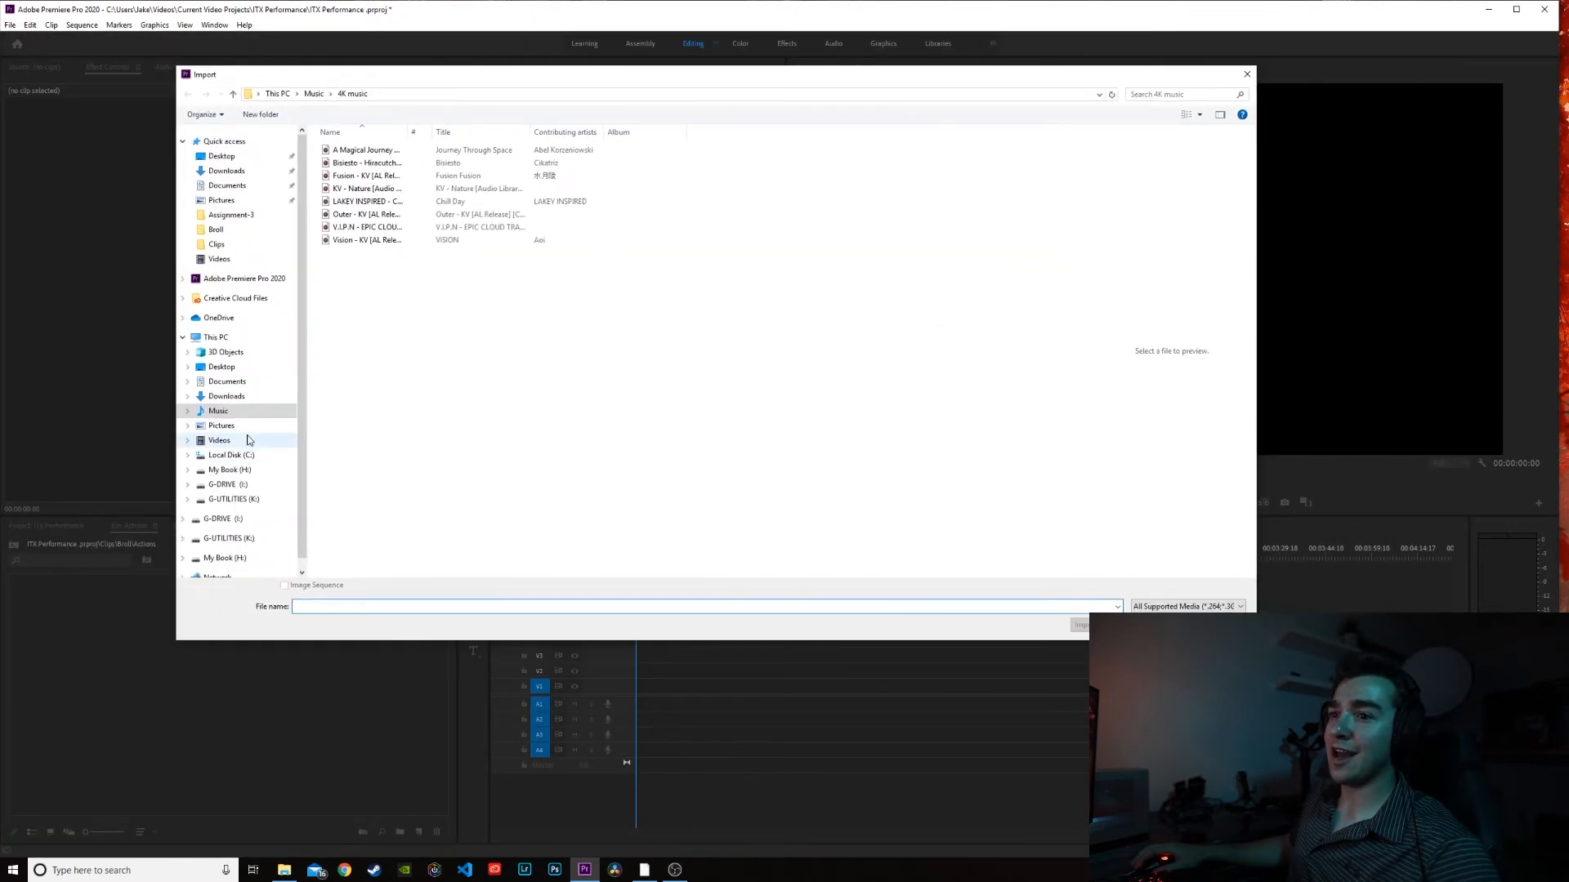
click(219, 440)
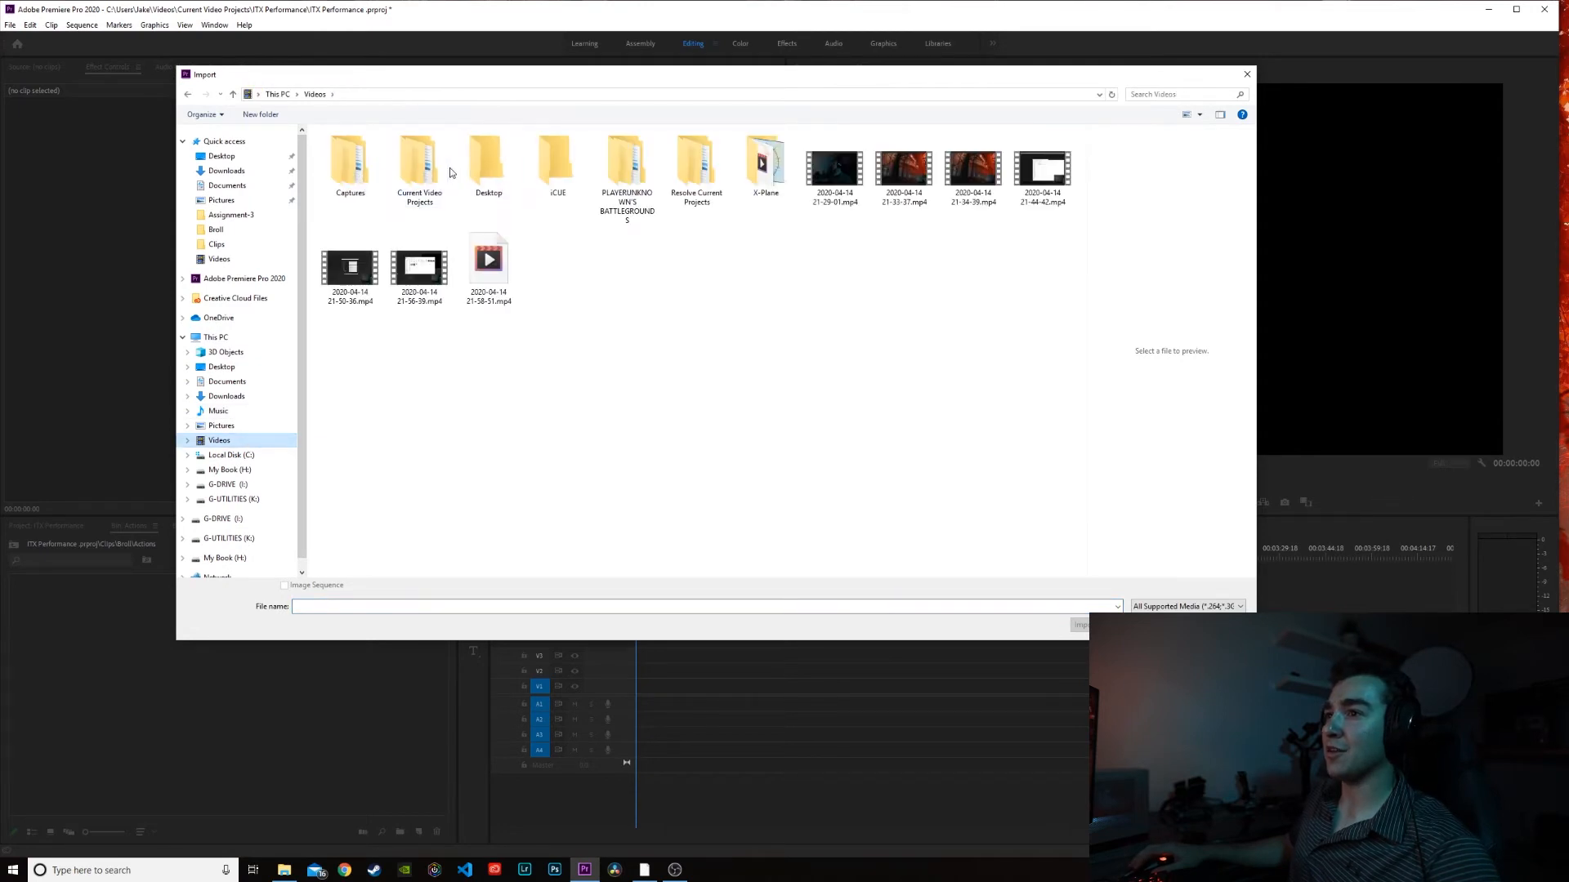
double_click(413, 155)
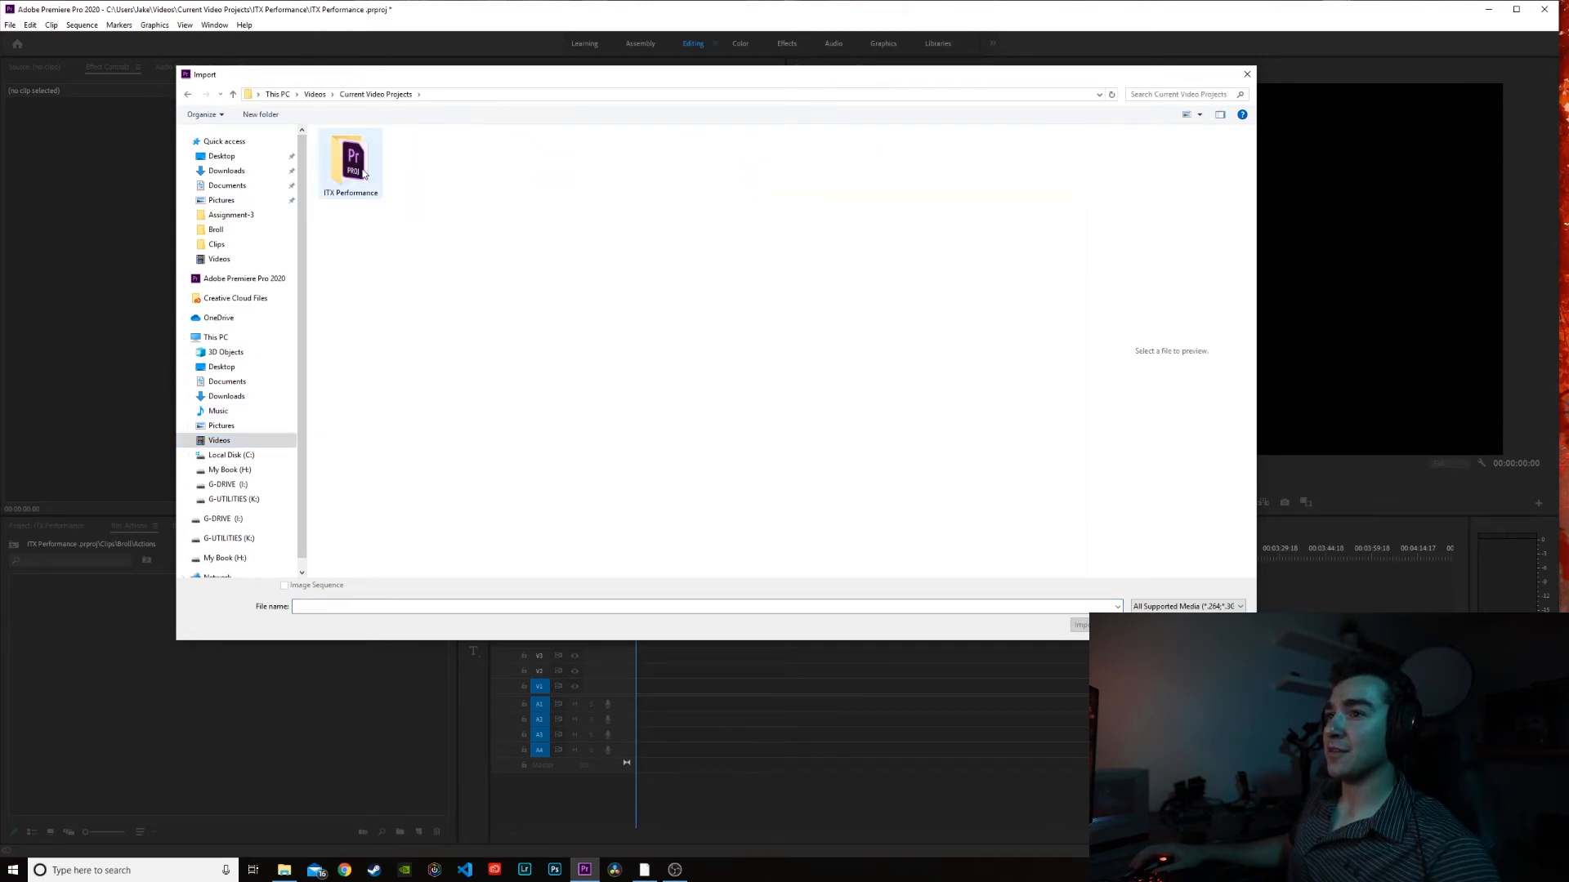
double_click(363, 168)
double_click(351, 161)
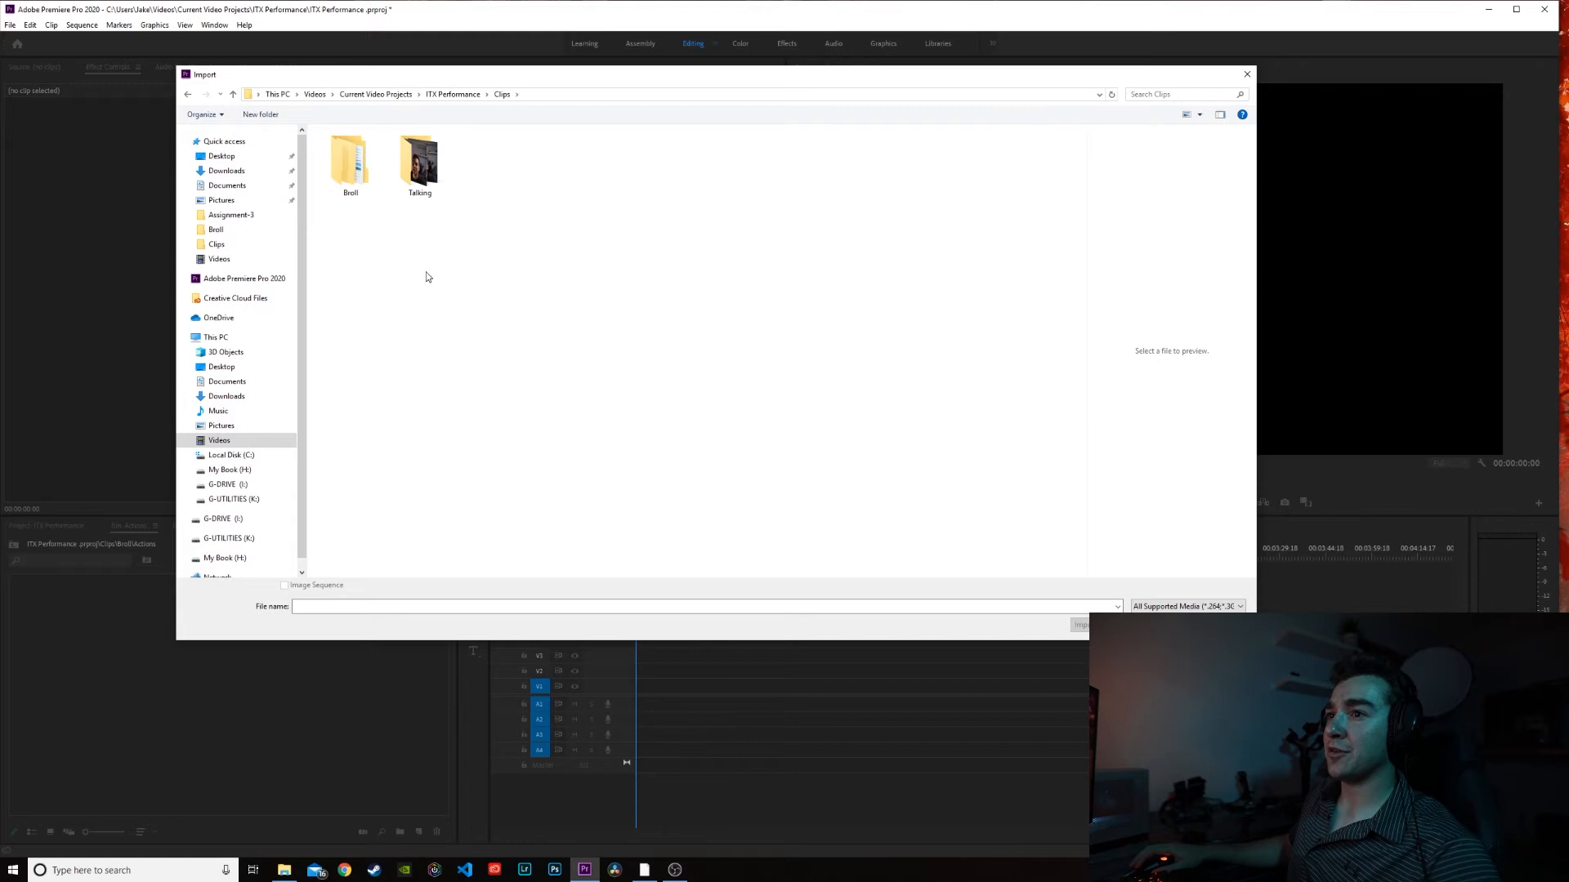
double_click(363, 168)
double_click(351, 162)
drag(845, 209, 315, 129)
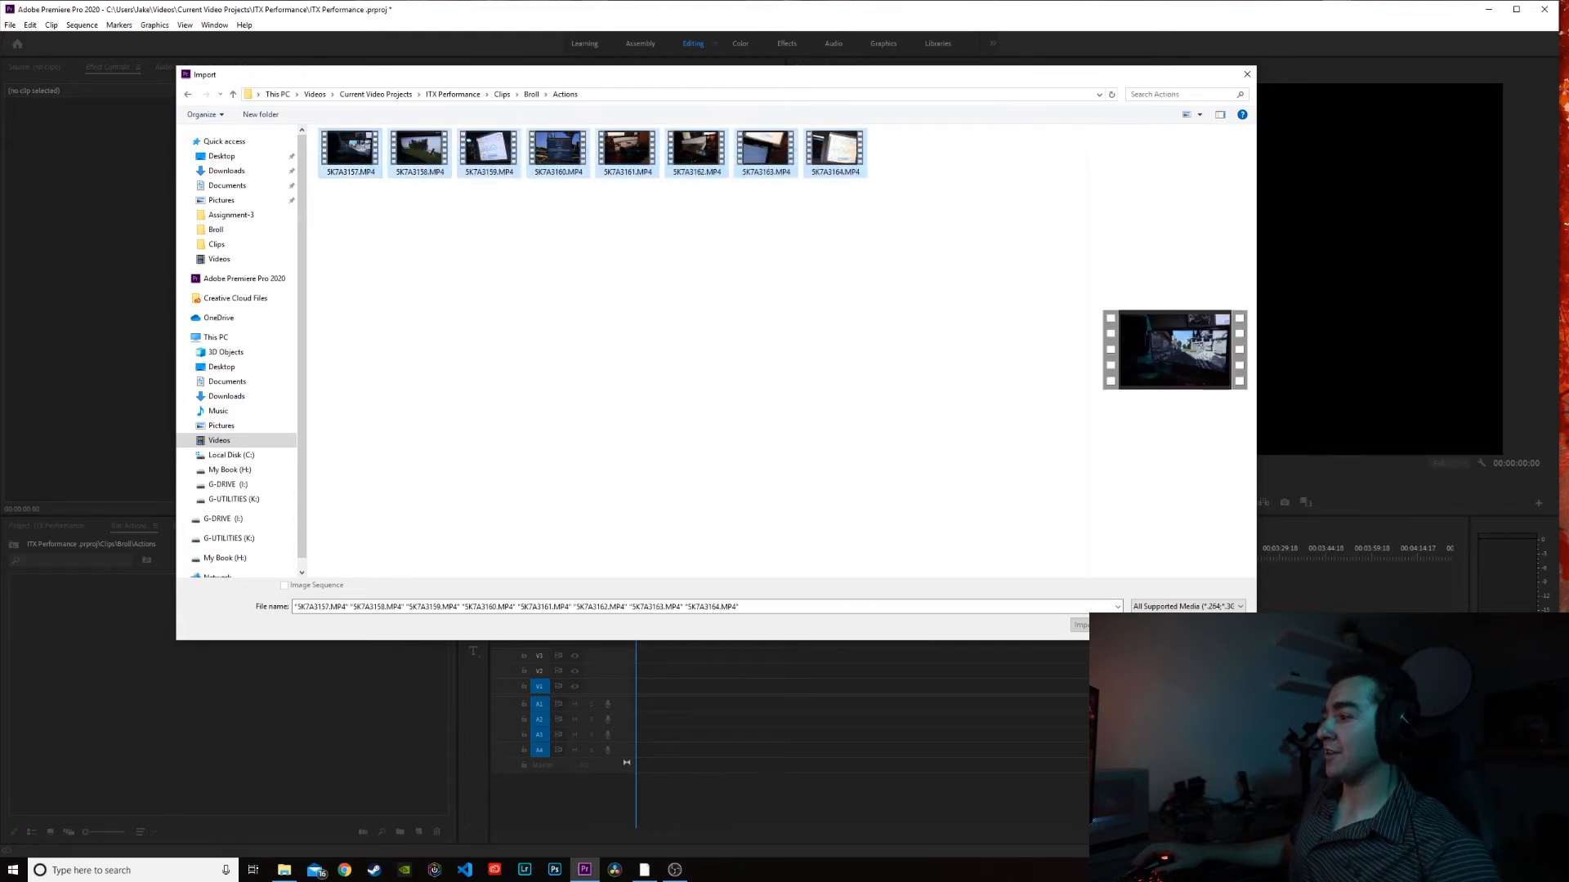
key(Return)
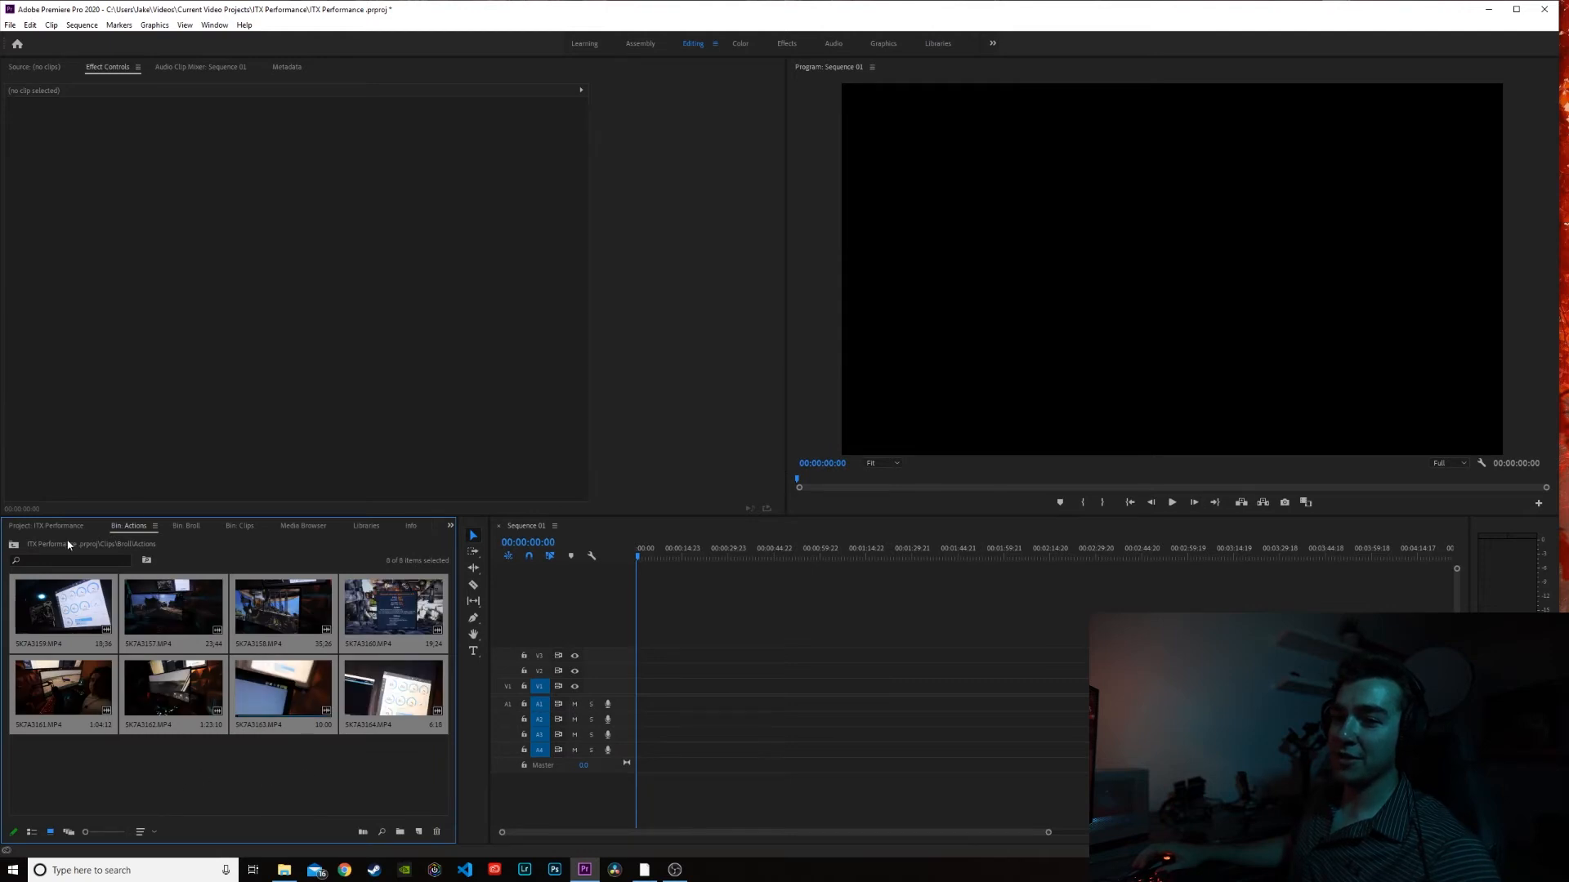
click(212, 780)
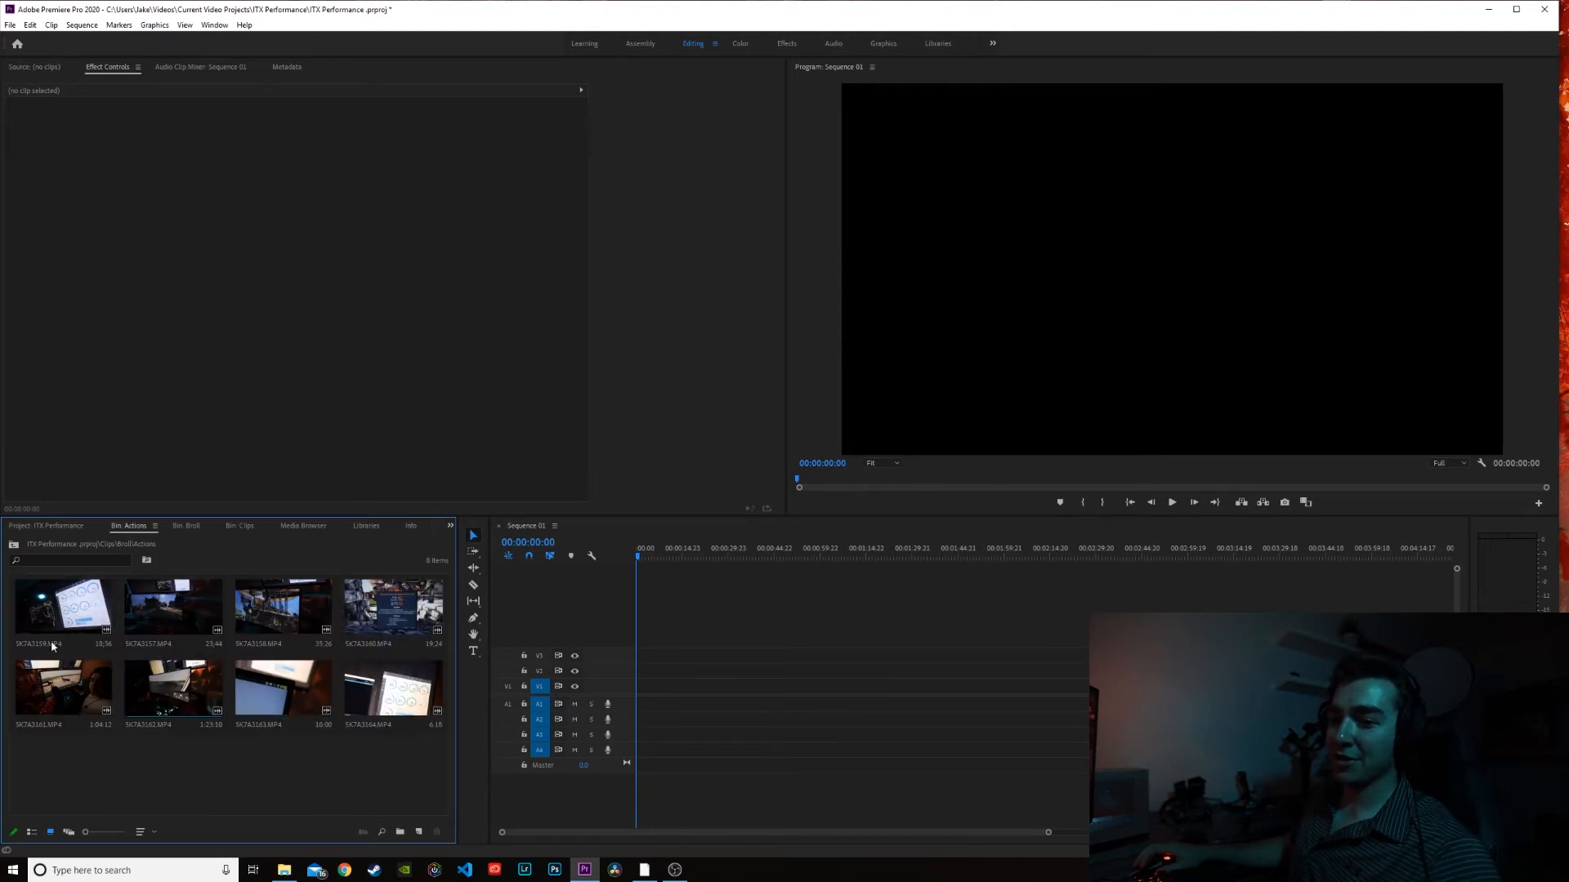
Step: Open the Slow Motion 60fps Broll bin and add all clips from File Explorer's Broll > slow motion 60fps broll folder to it
click(13, 546)
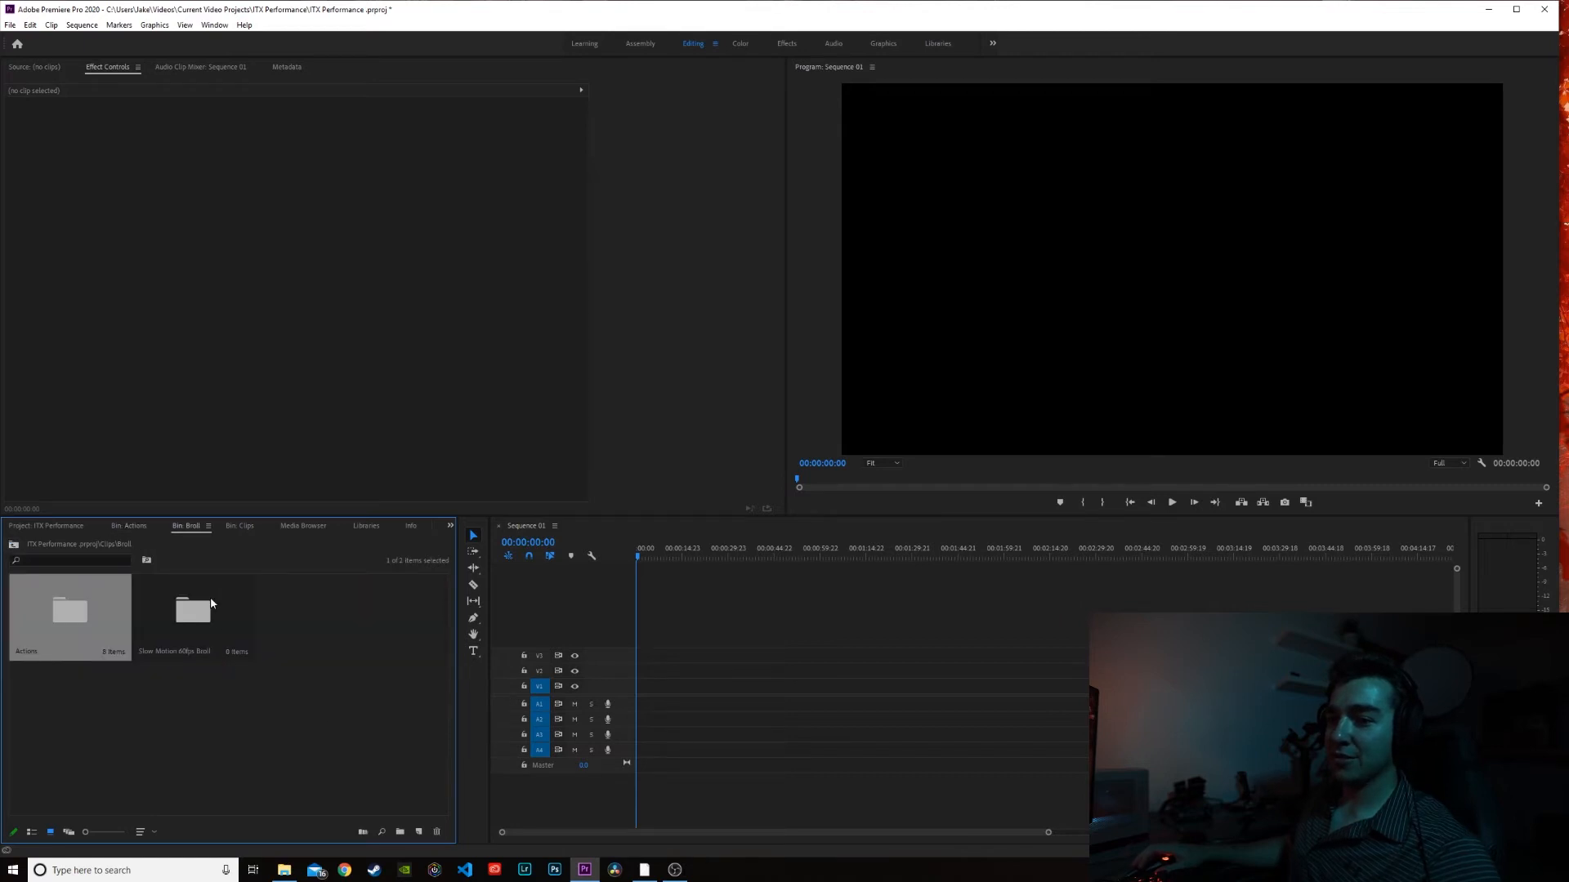
double_click(193, 609)
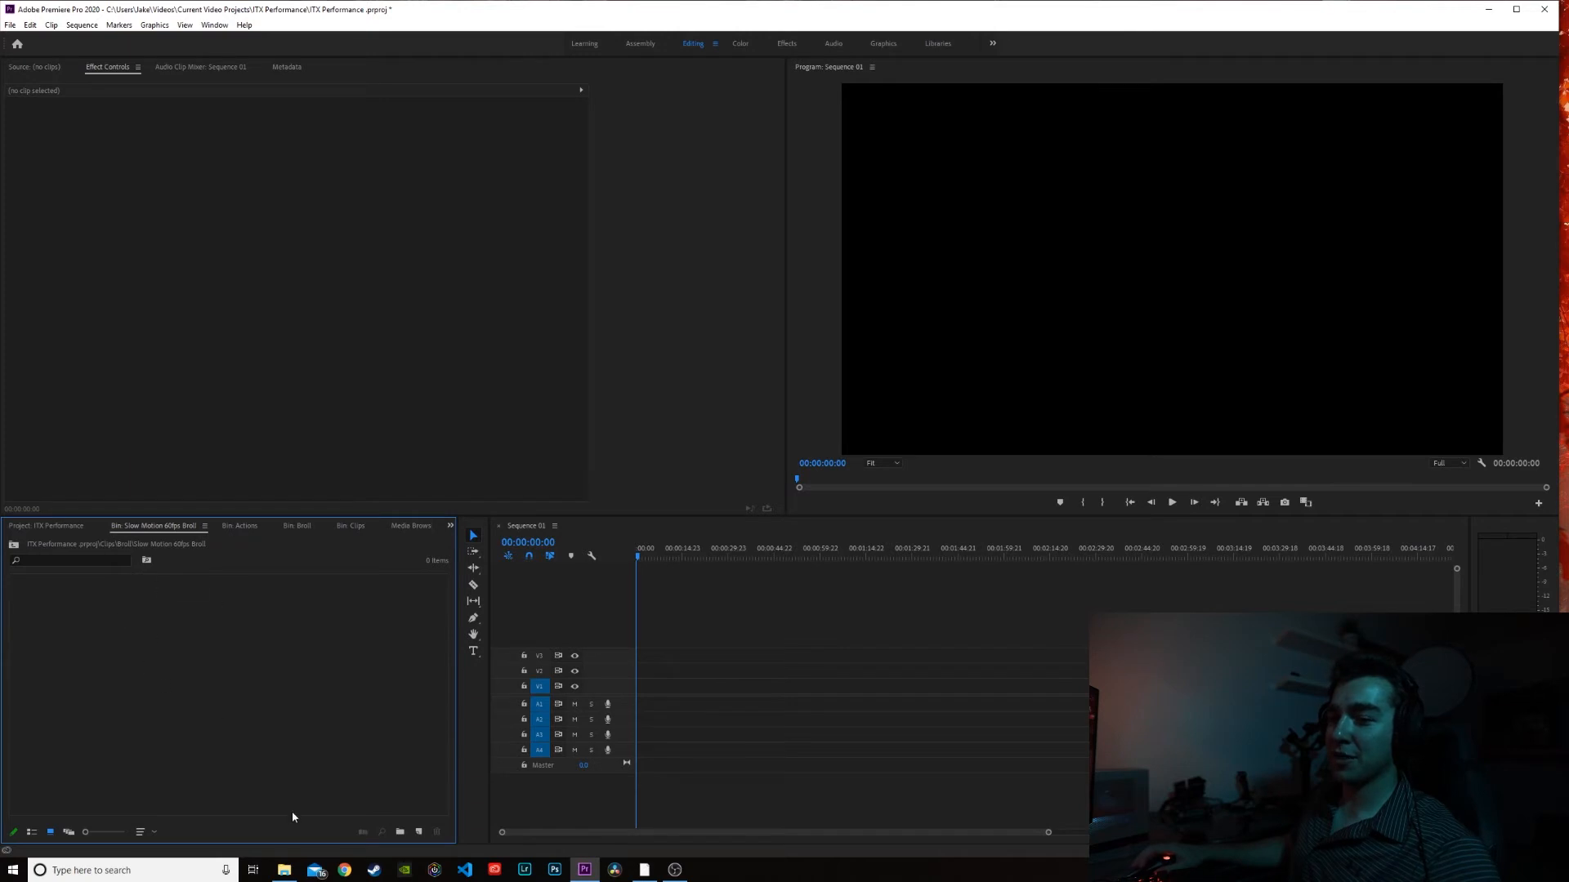
click(284, 870)
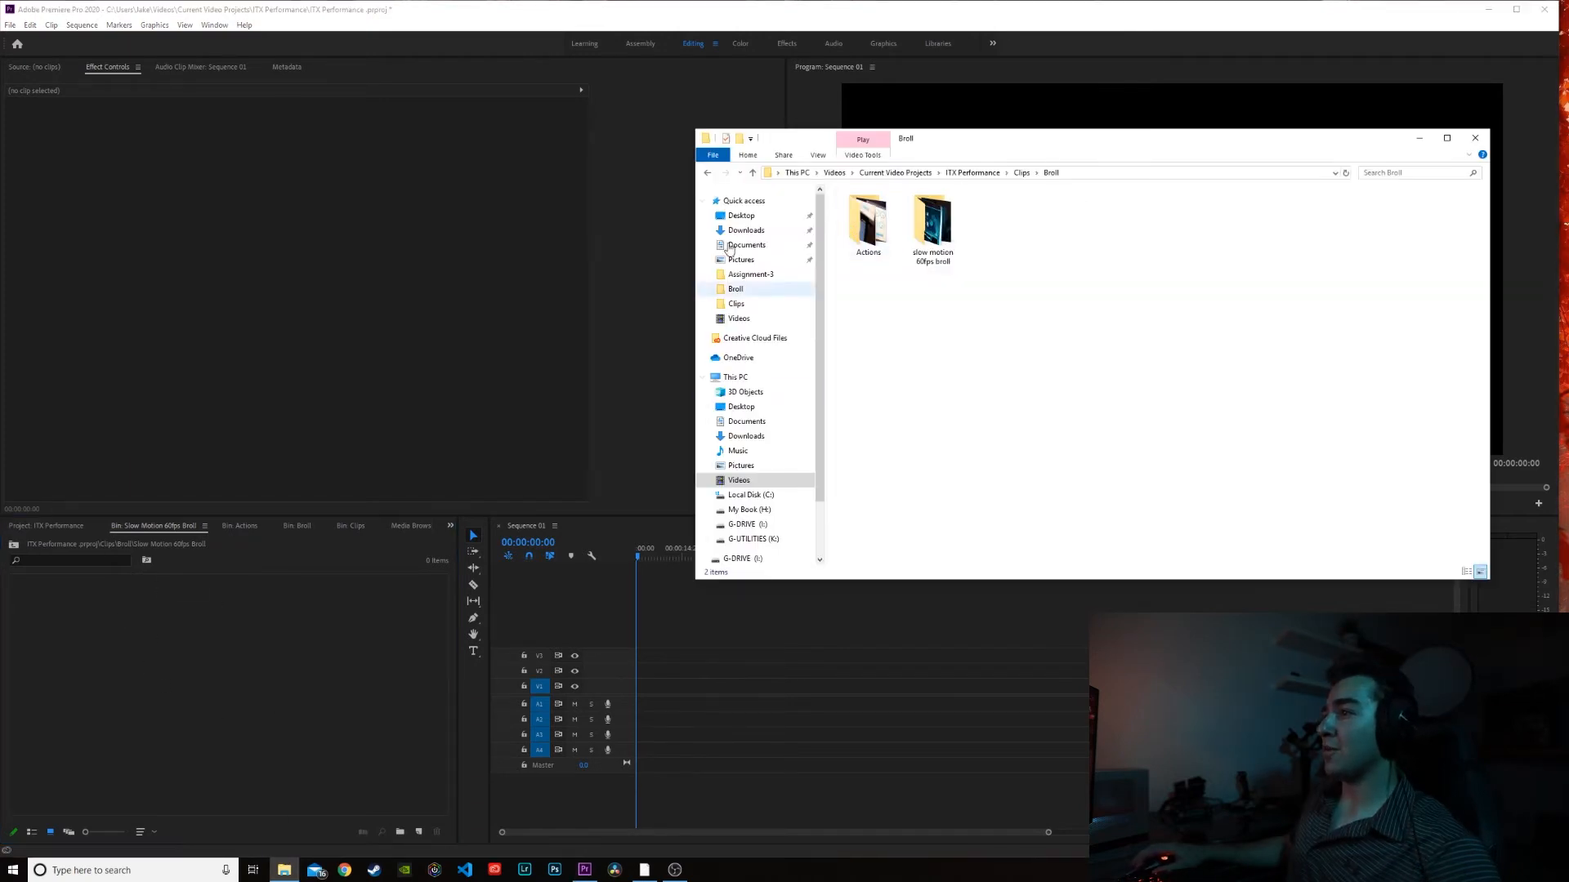
double_click(948, 214)
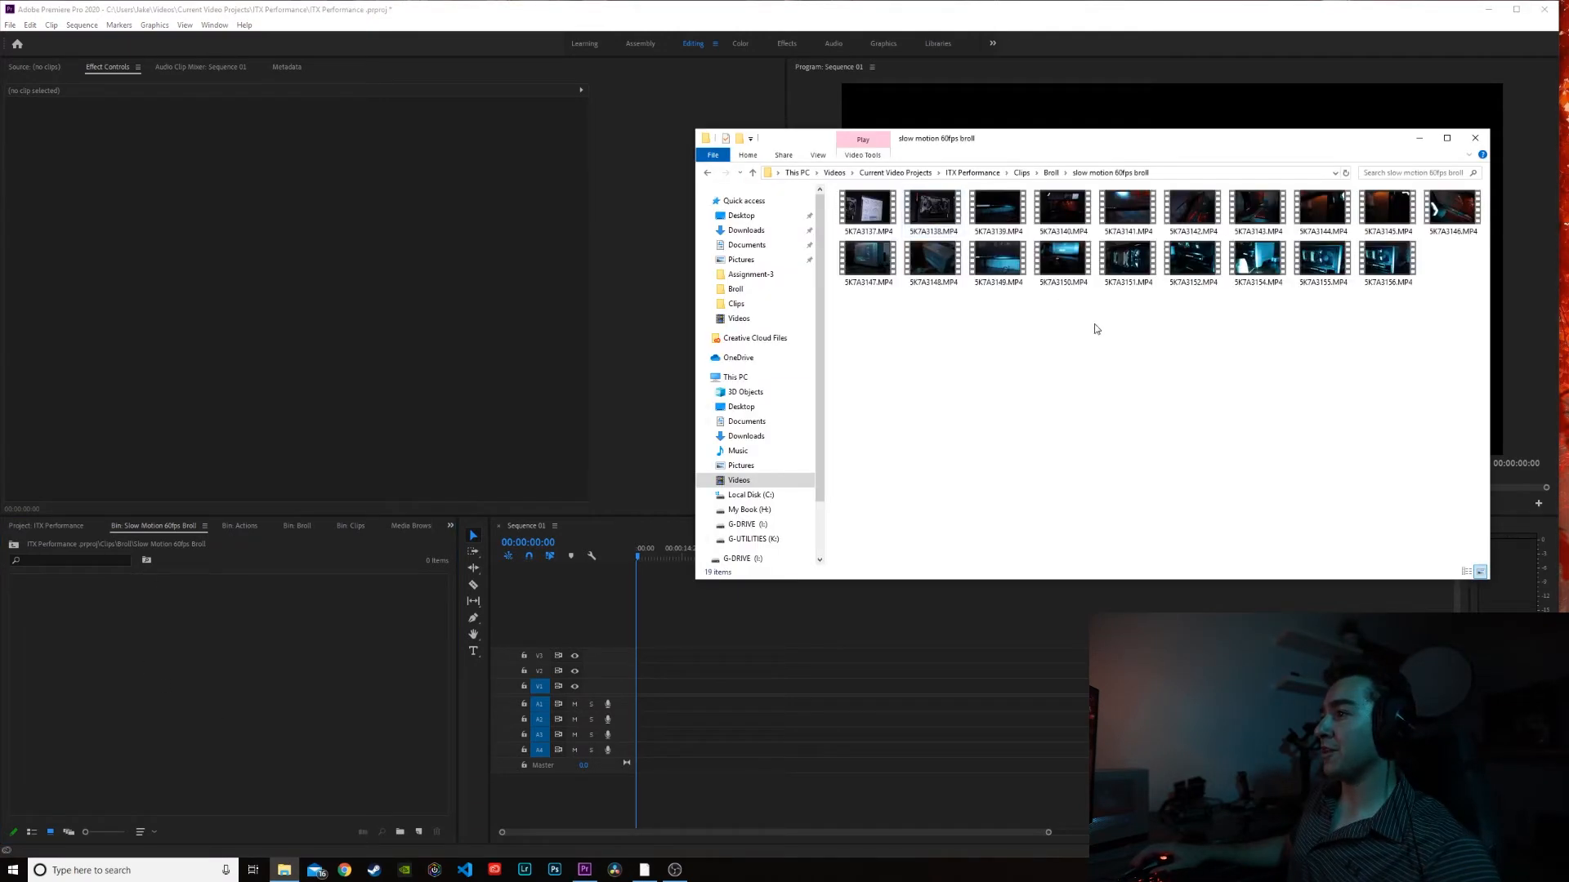
drag(1451, 310, 882, 209)
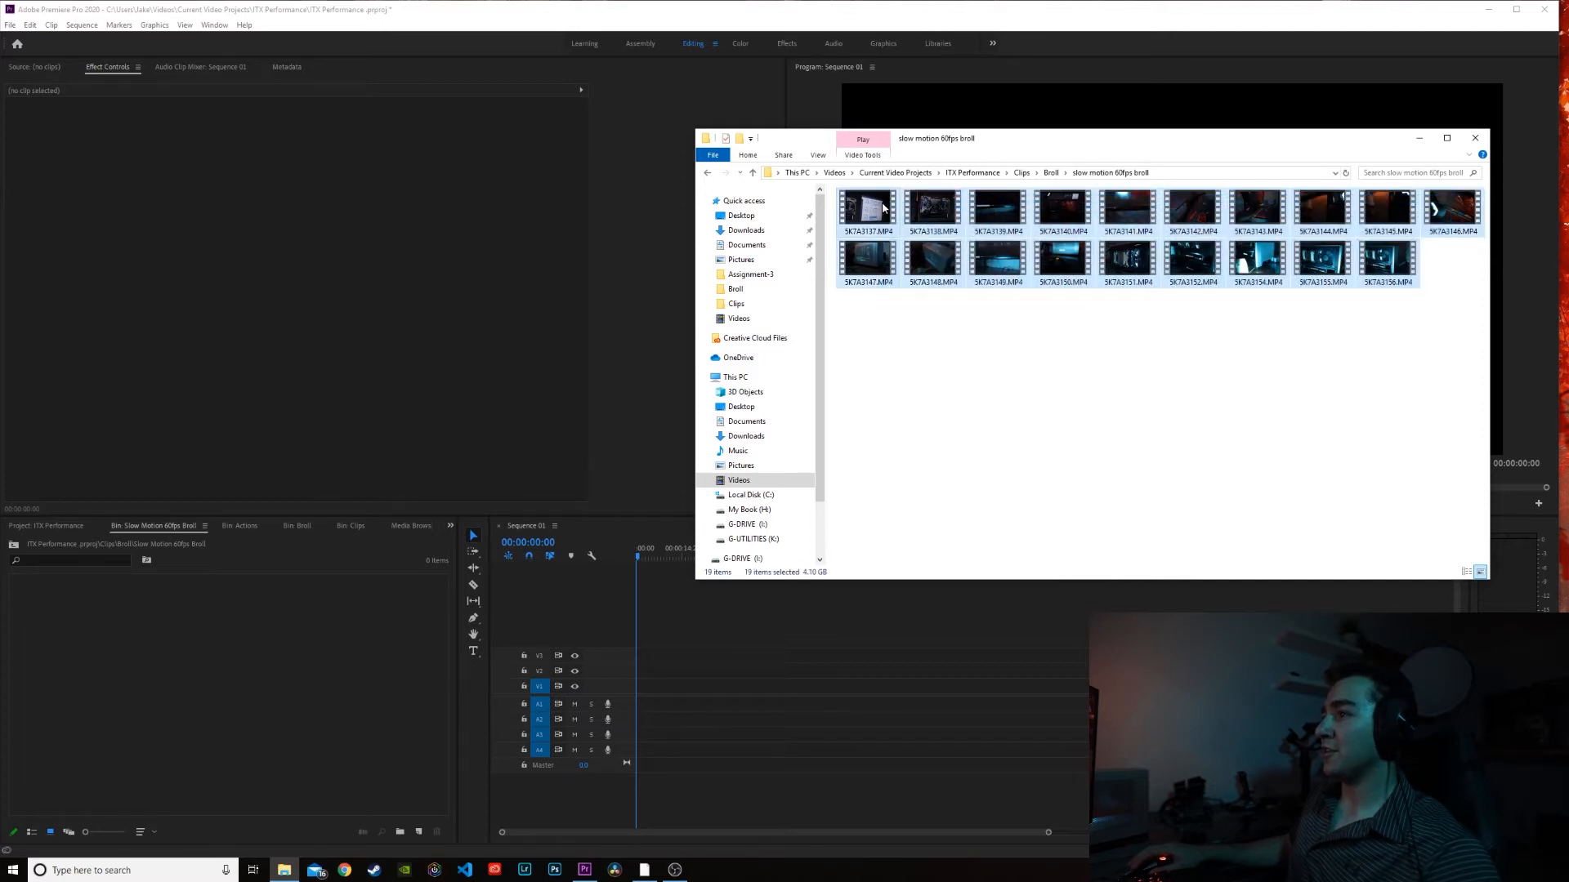
drag(881, 211, 418, 660)
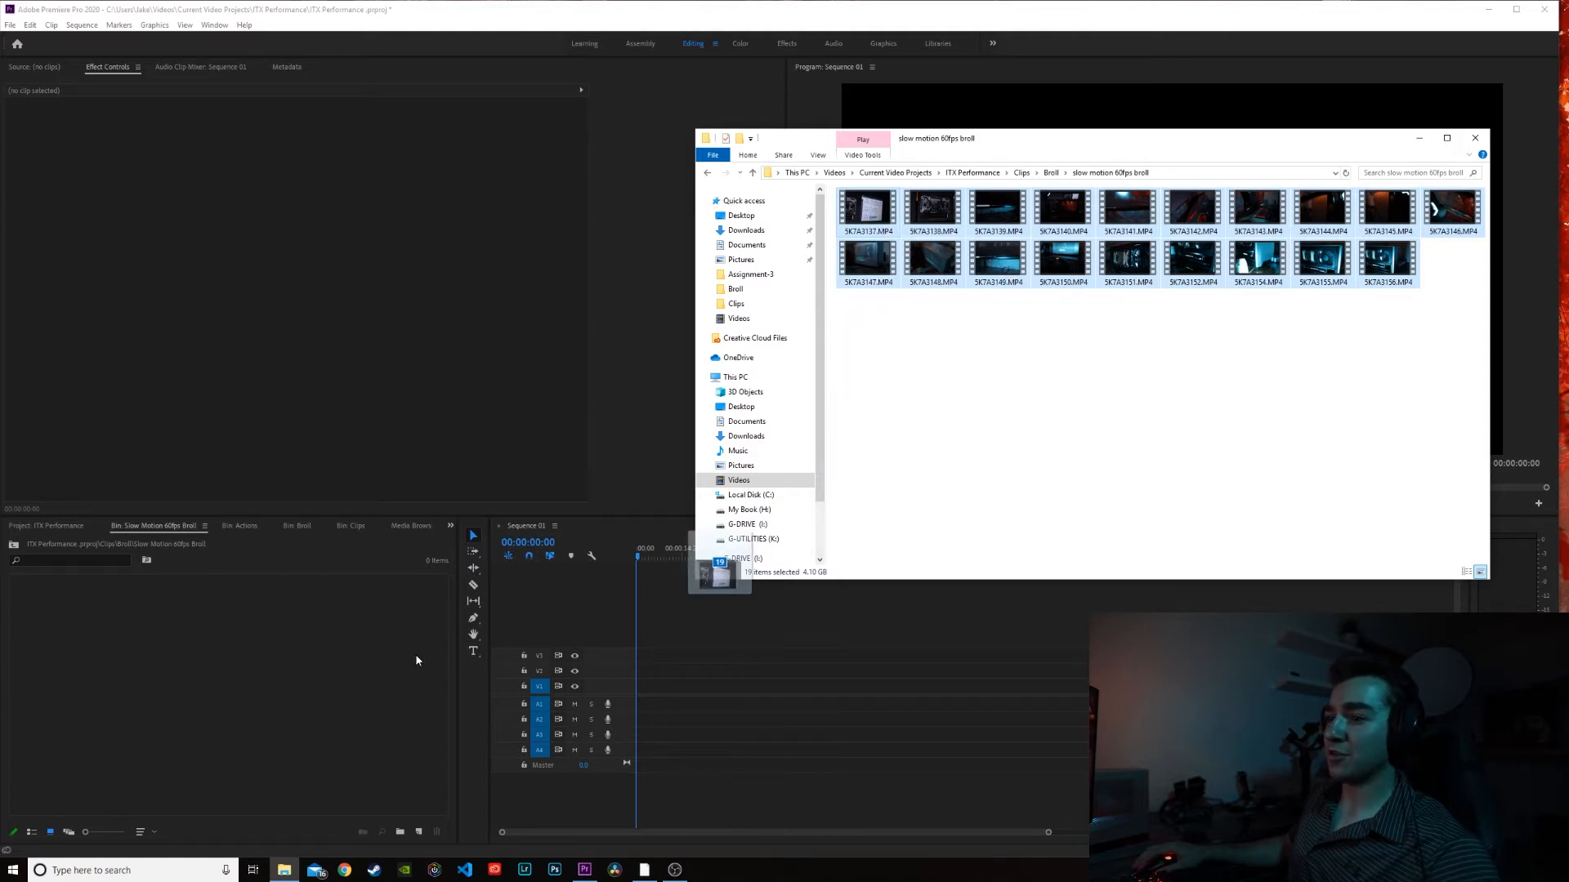
drag(345, 685, 363, 648)
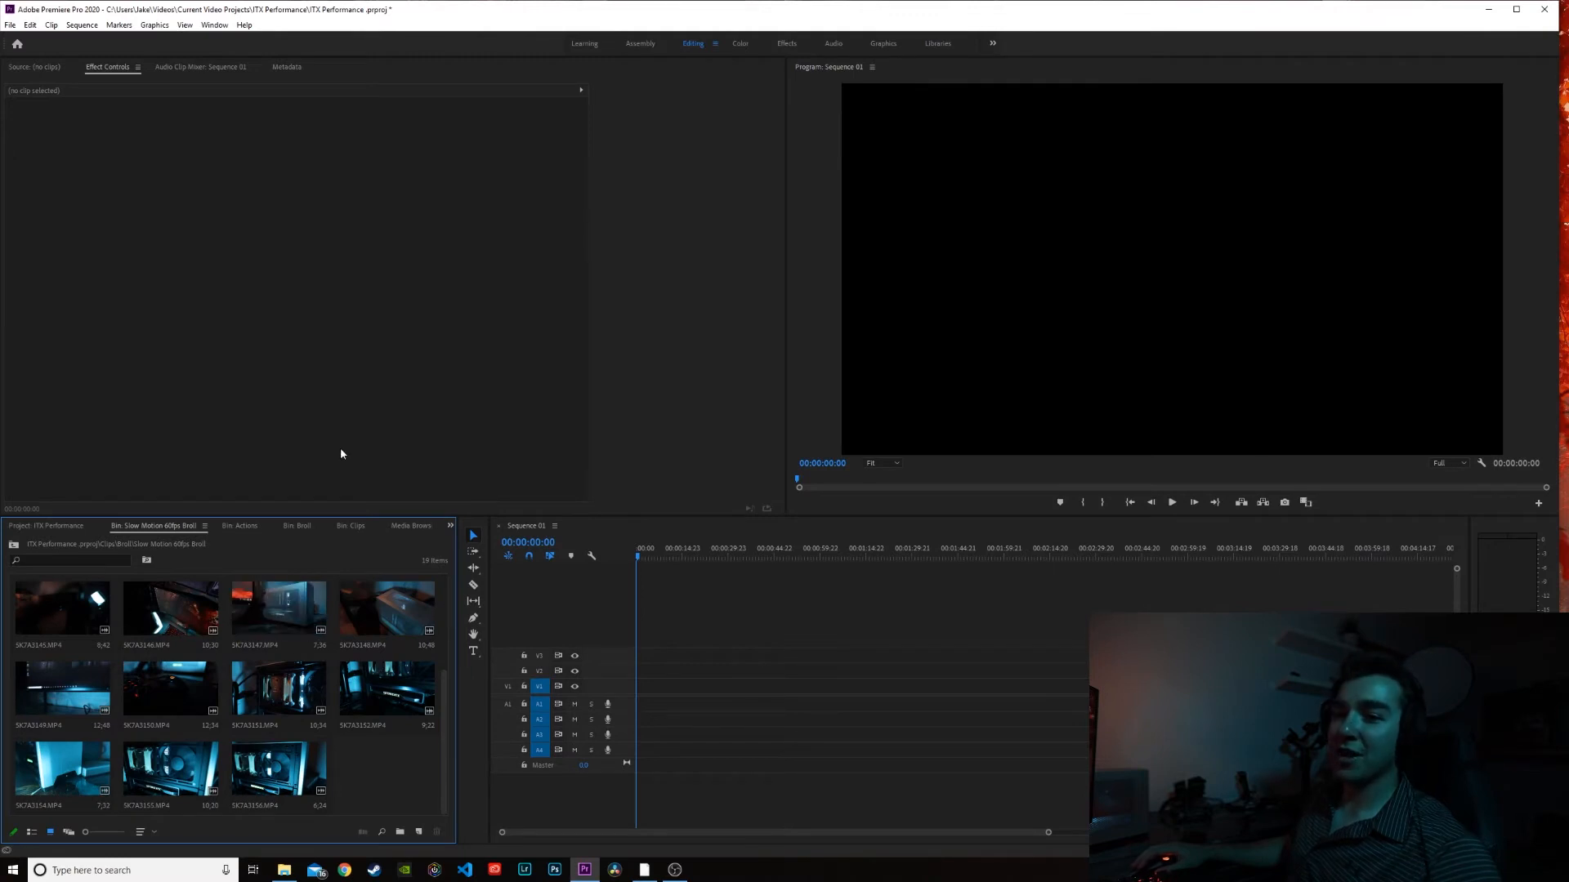
Step: Return to the project's top level and open the Talking bin inside the Clips bin
click(14, 546)
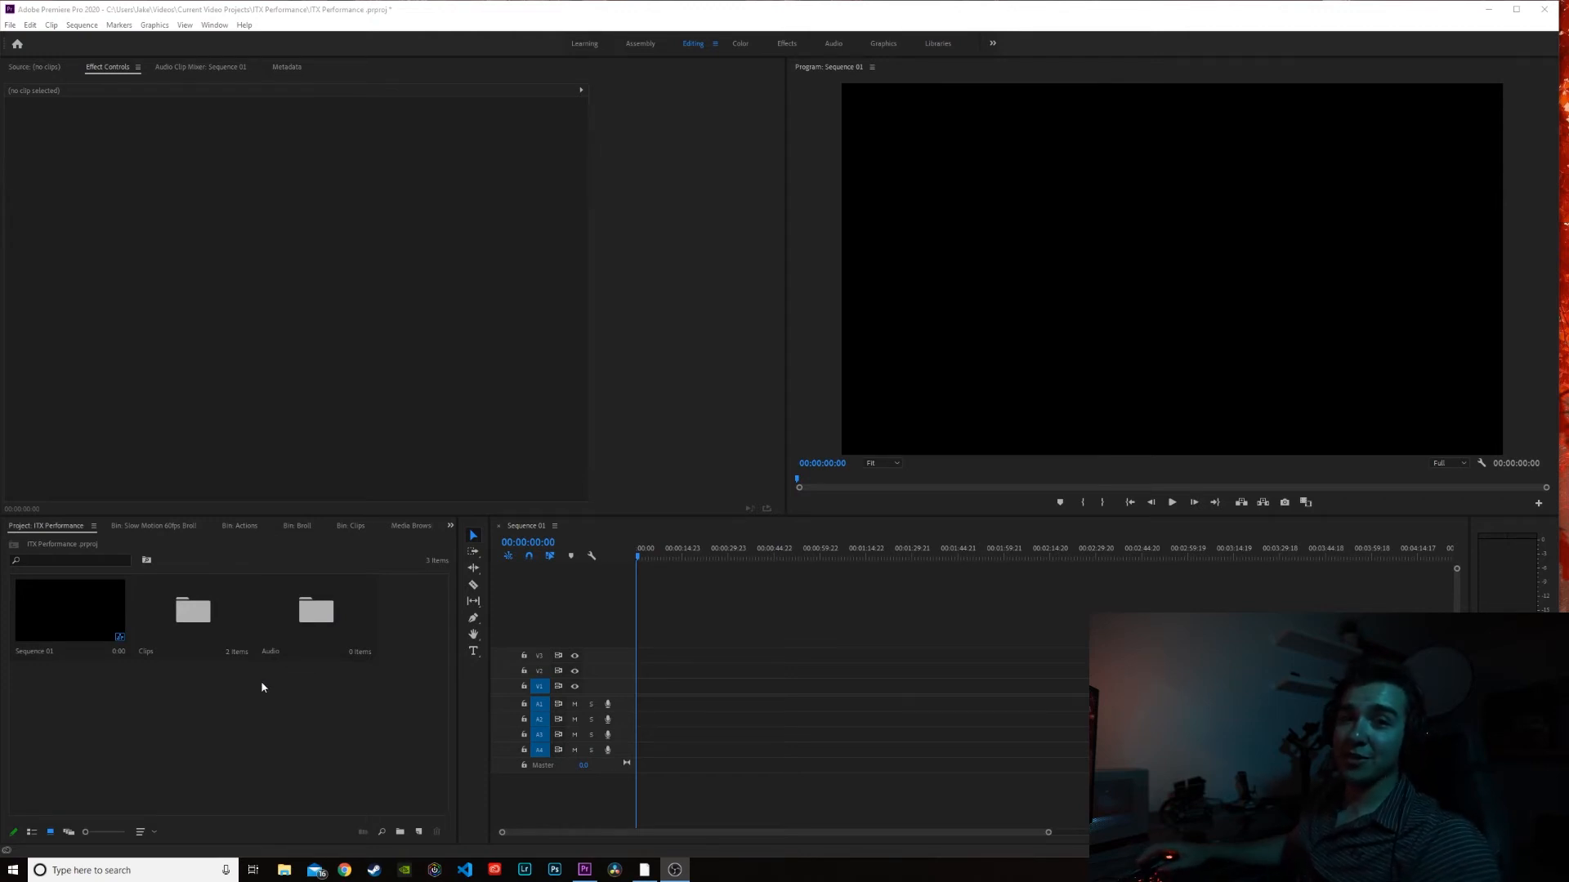
double_click(193, 609)
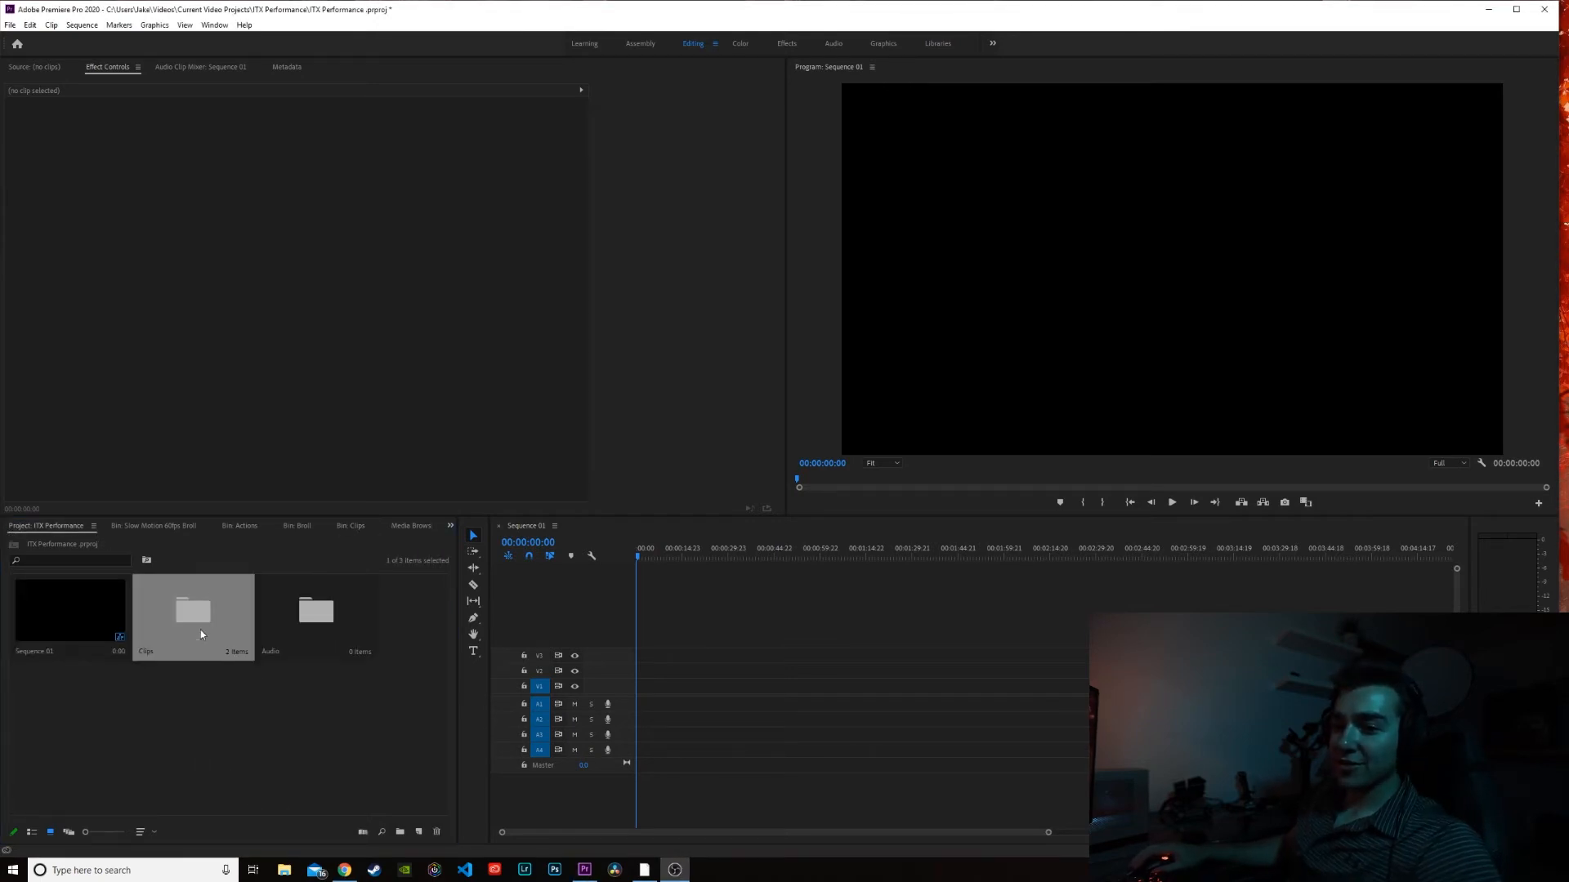
double_click(199, 630)
double_click(222, 609)
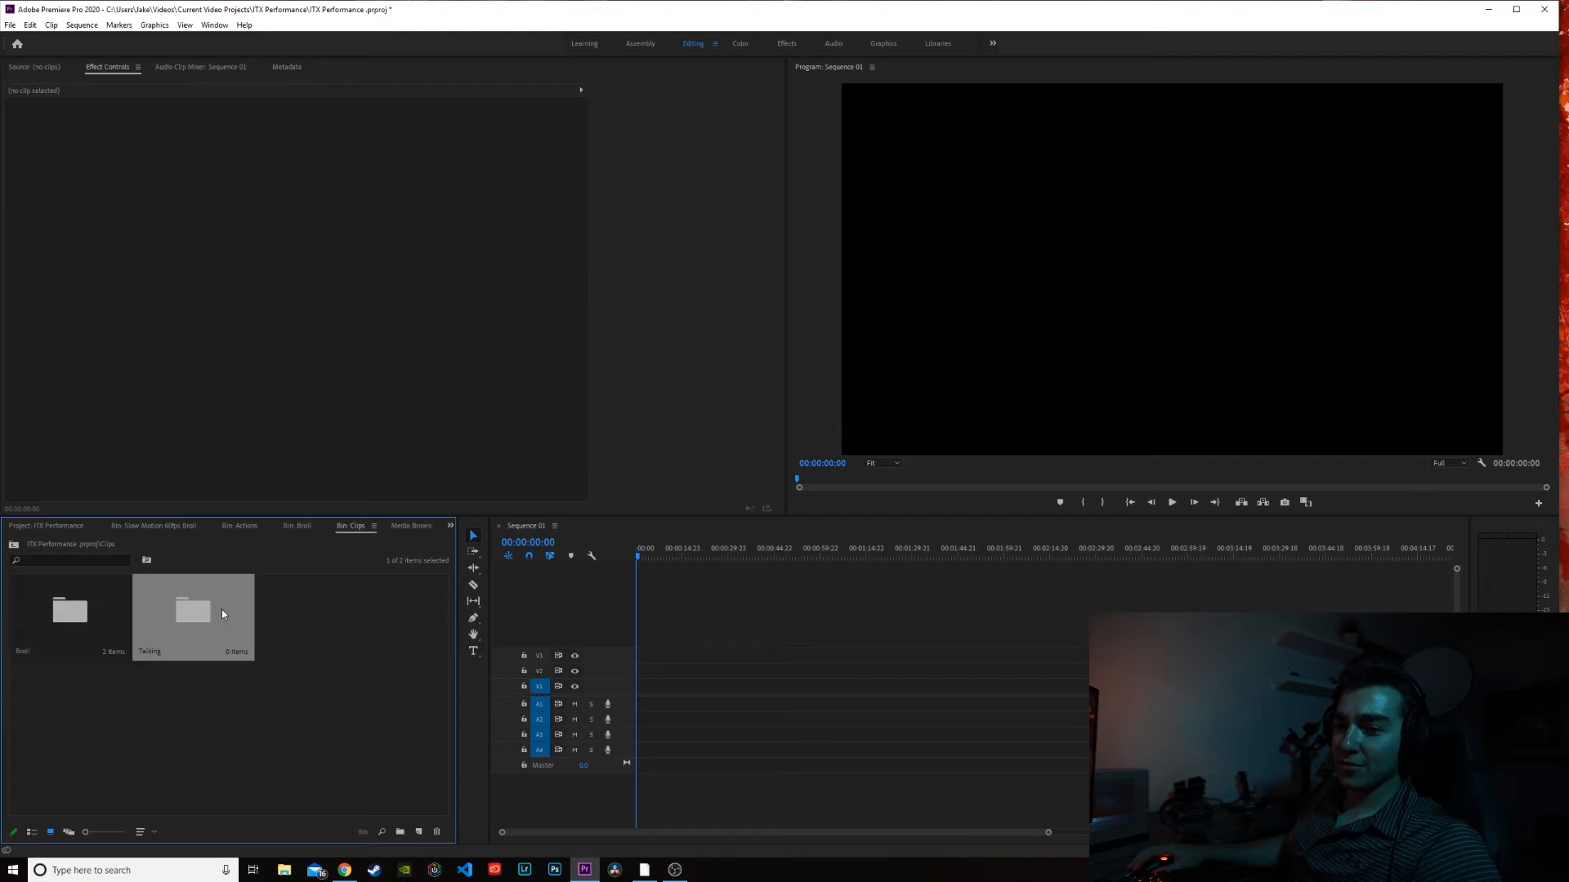
double_click(204, 610)
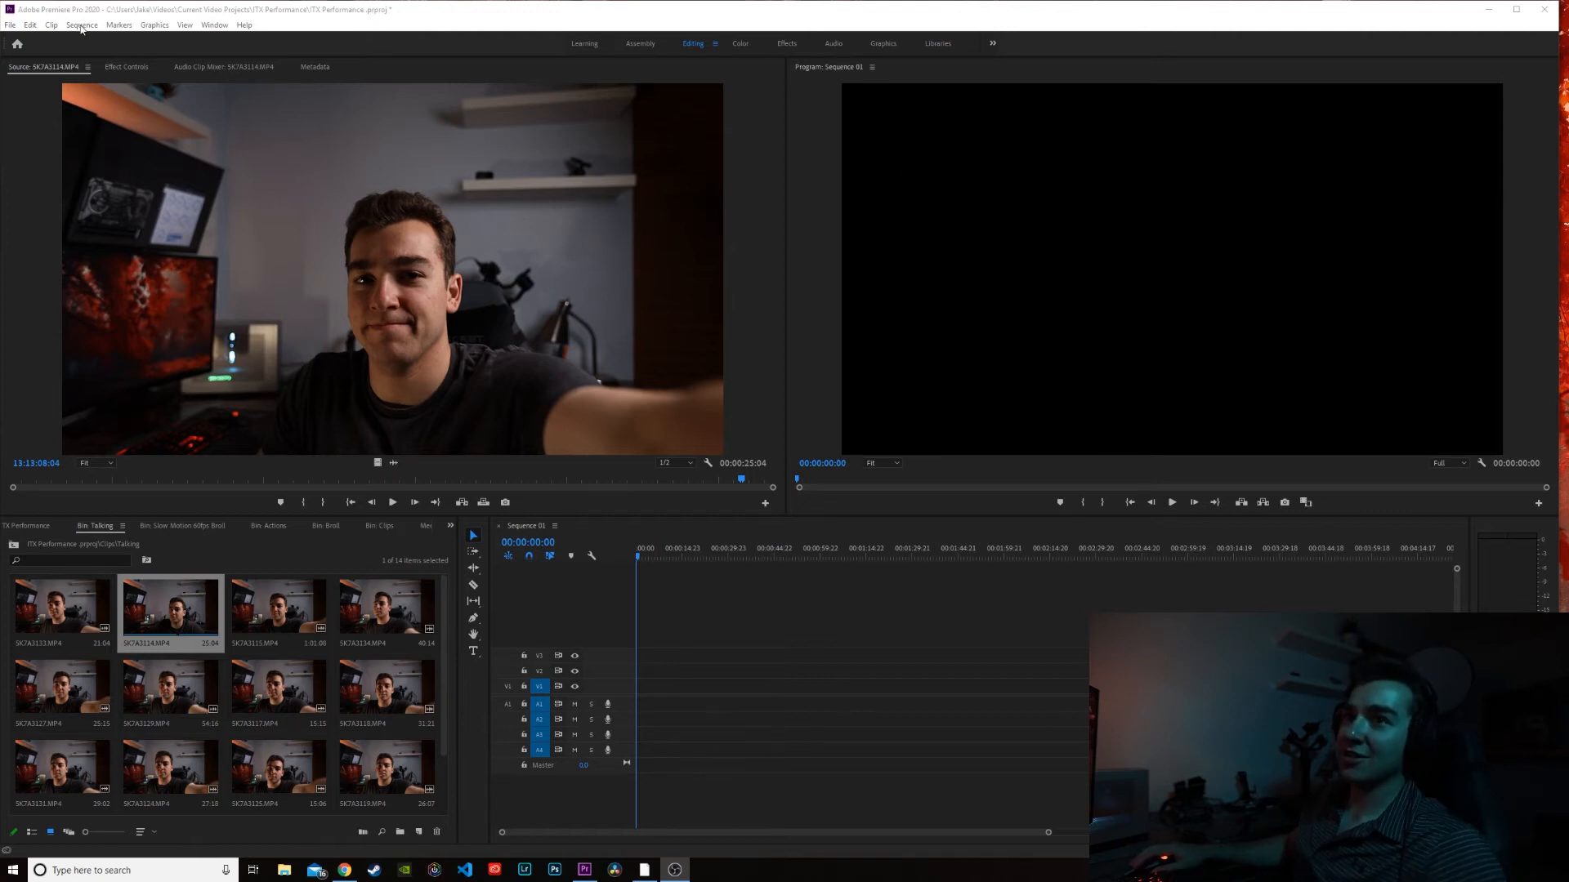
Step: Set Default Media Scaling to Set to frame size in the Media preferences and apply it
click(82, 25)
mouse_move(49, 25)
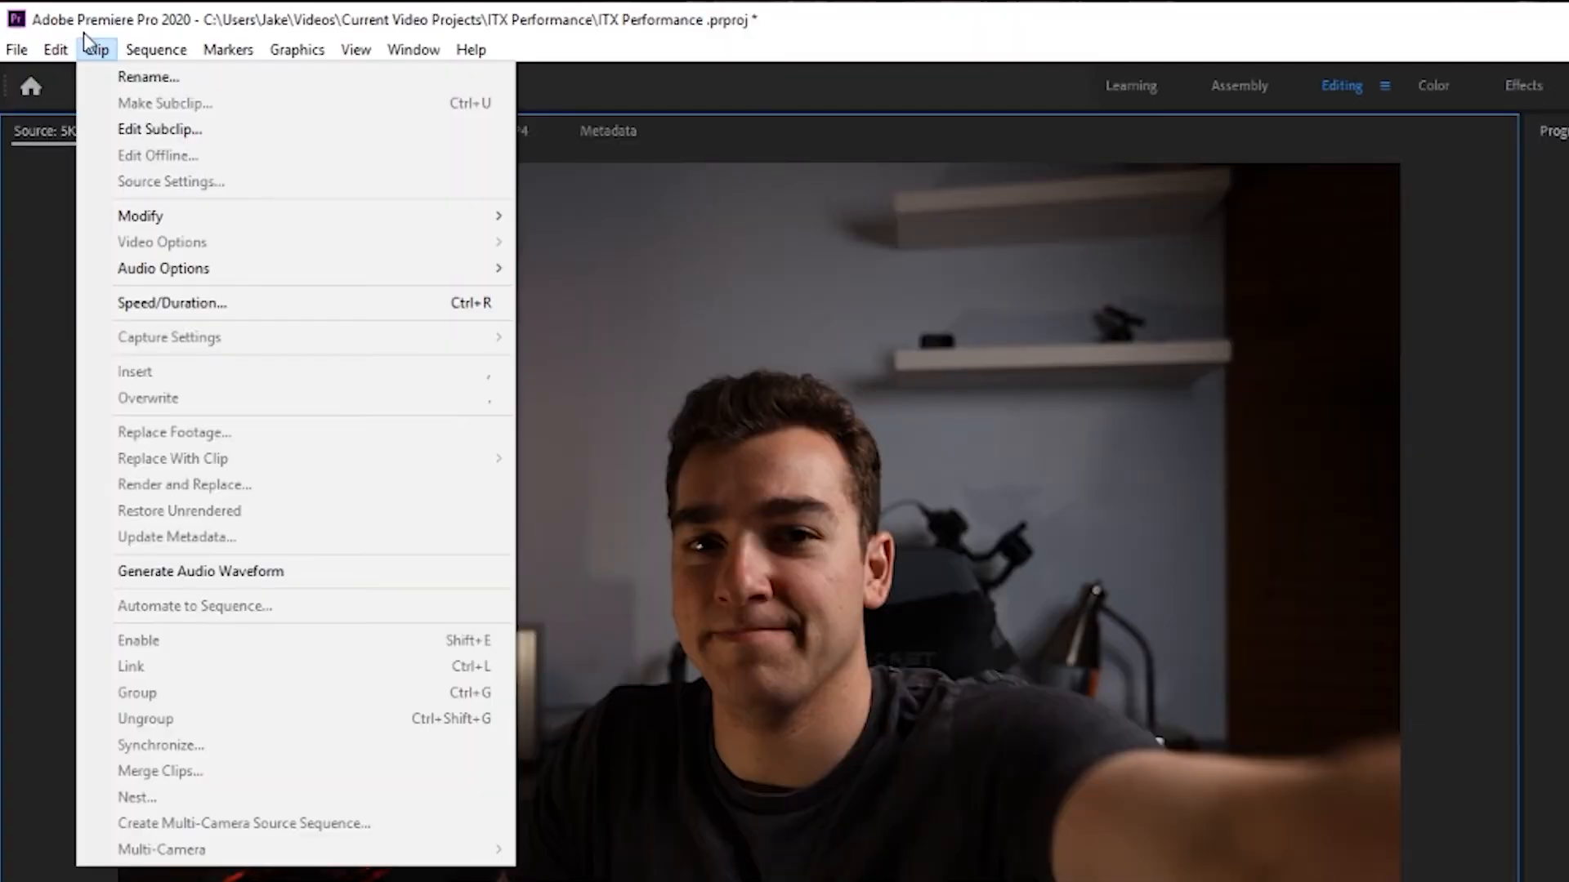
mouse_move(57, 53)
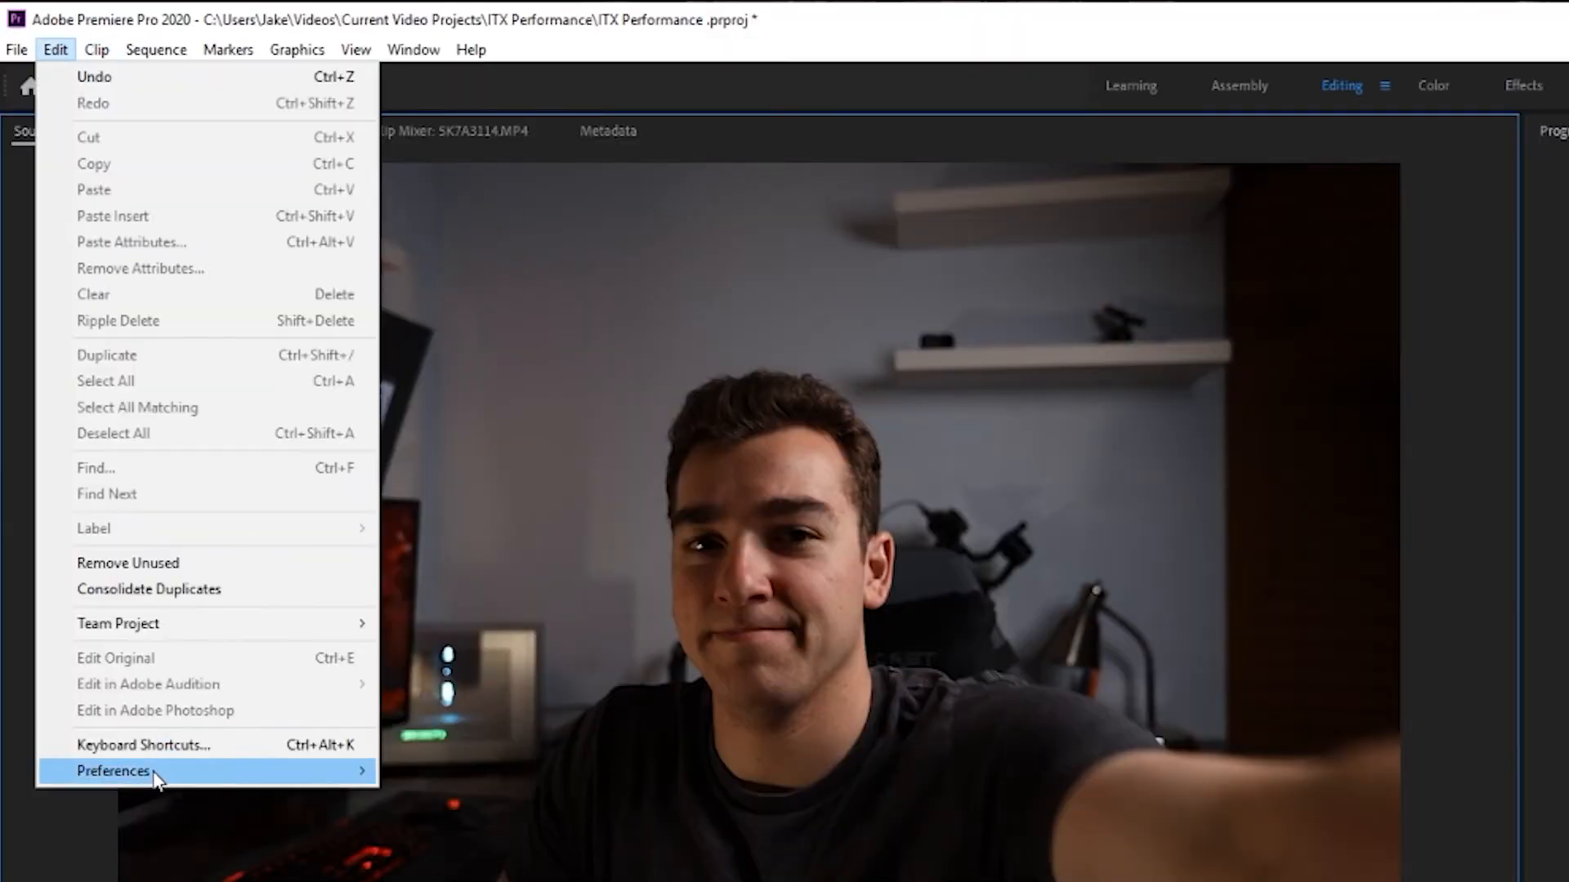
mouse_move(155, 770)
click(433, 800)
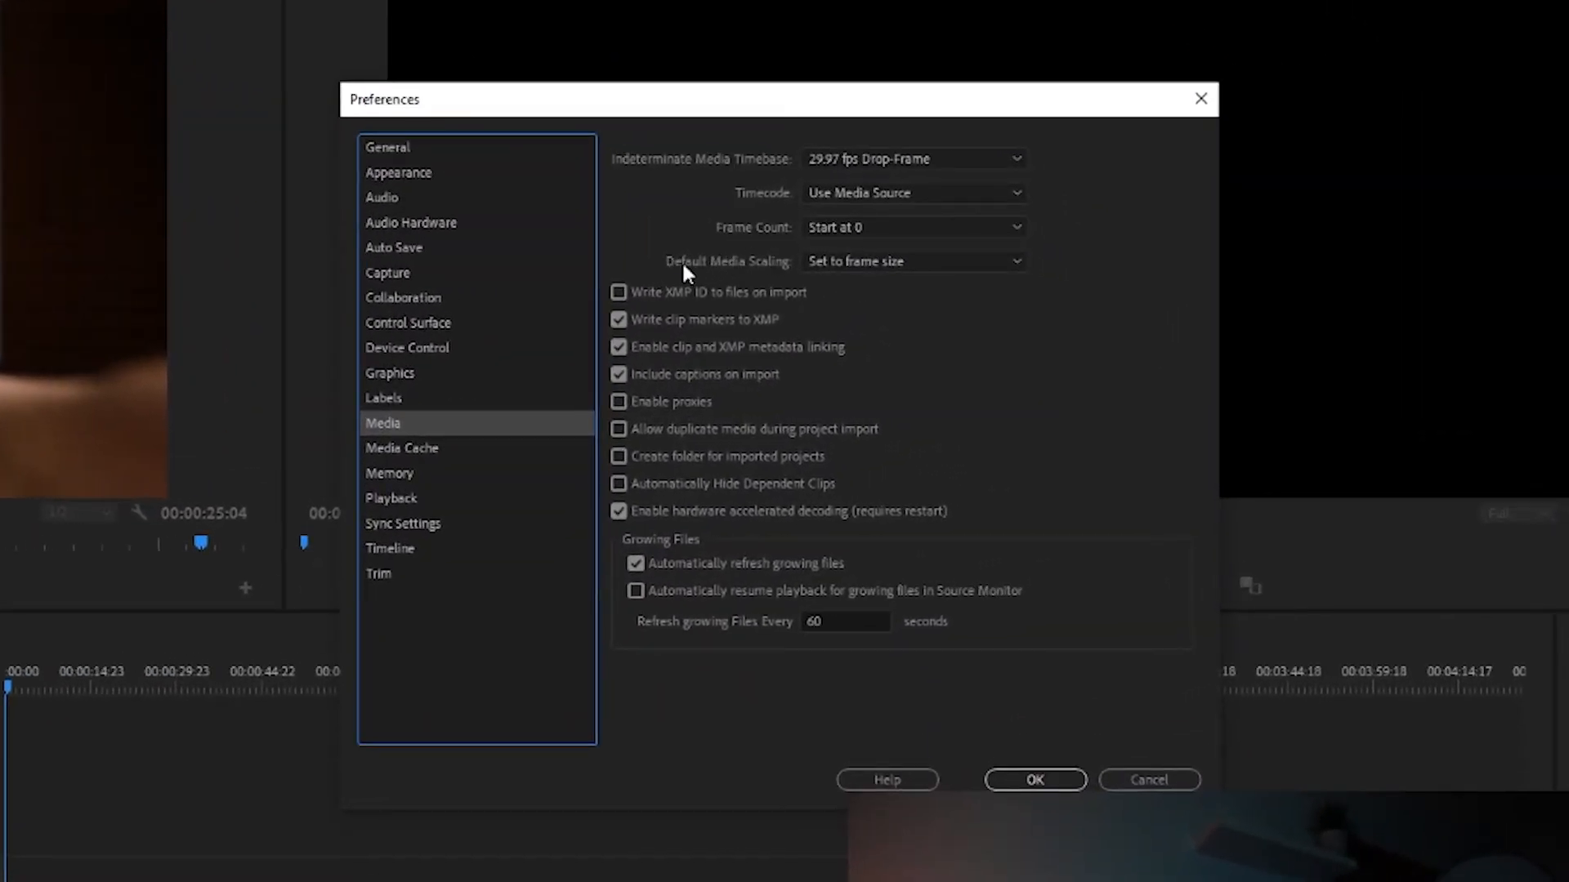
click(866, 263)
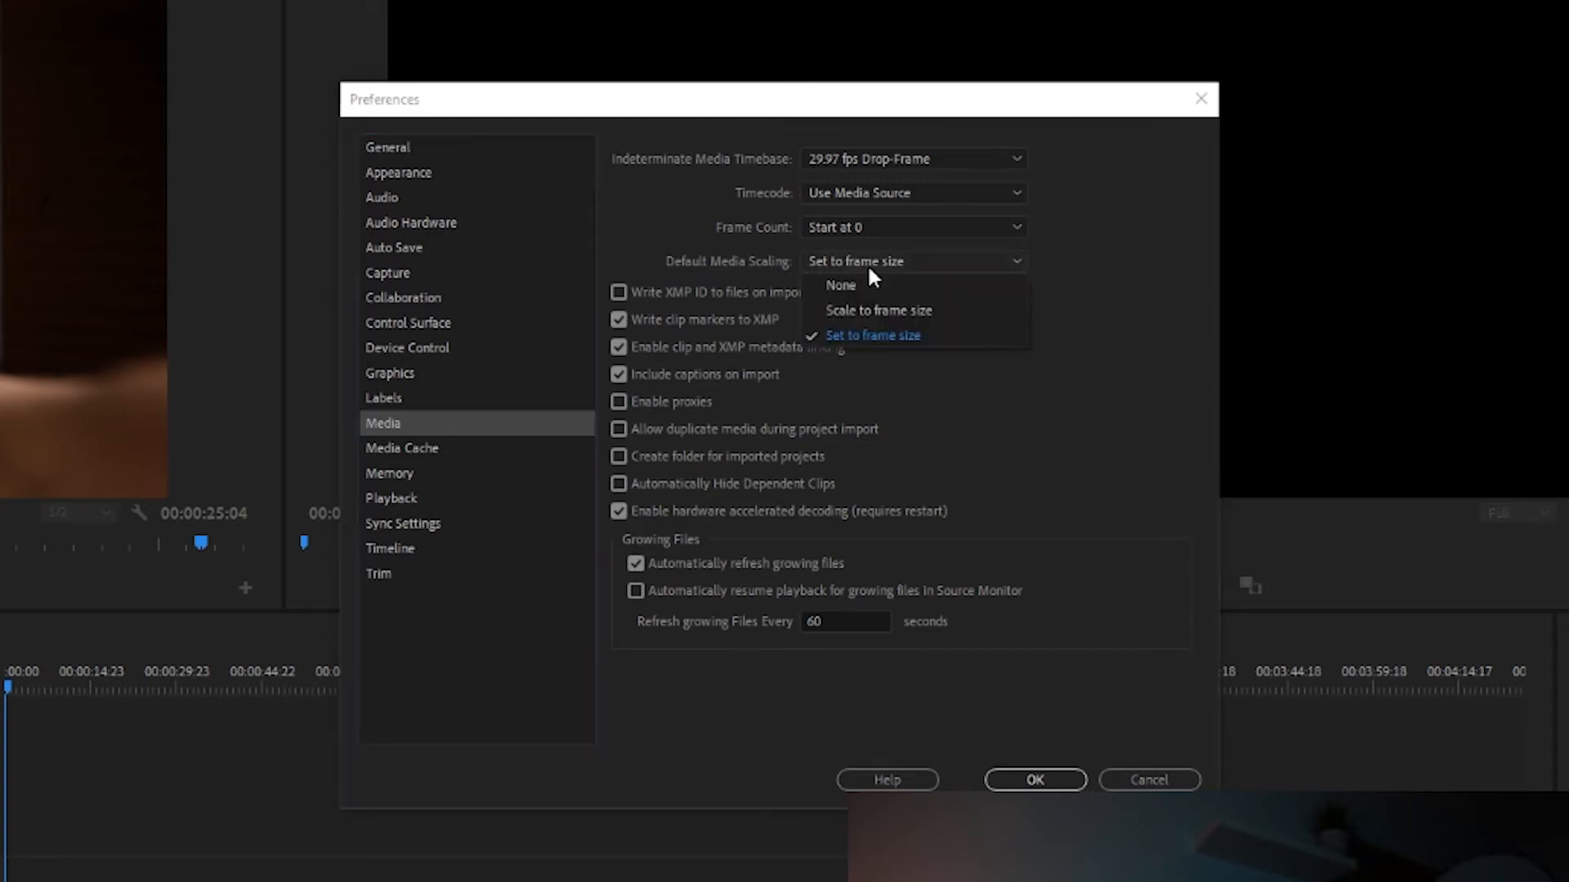
click(906, 337)
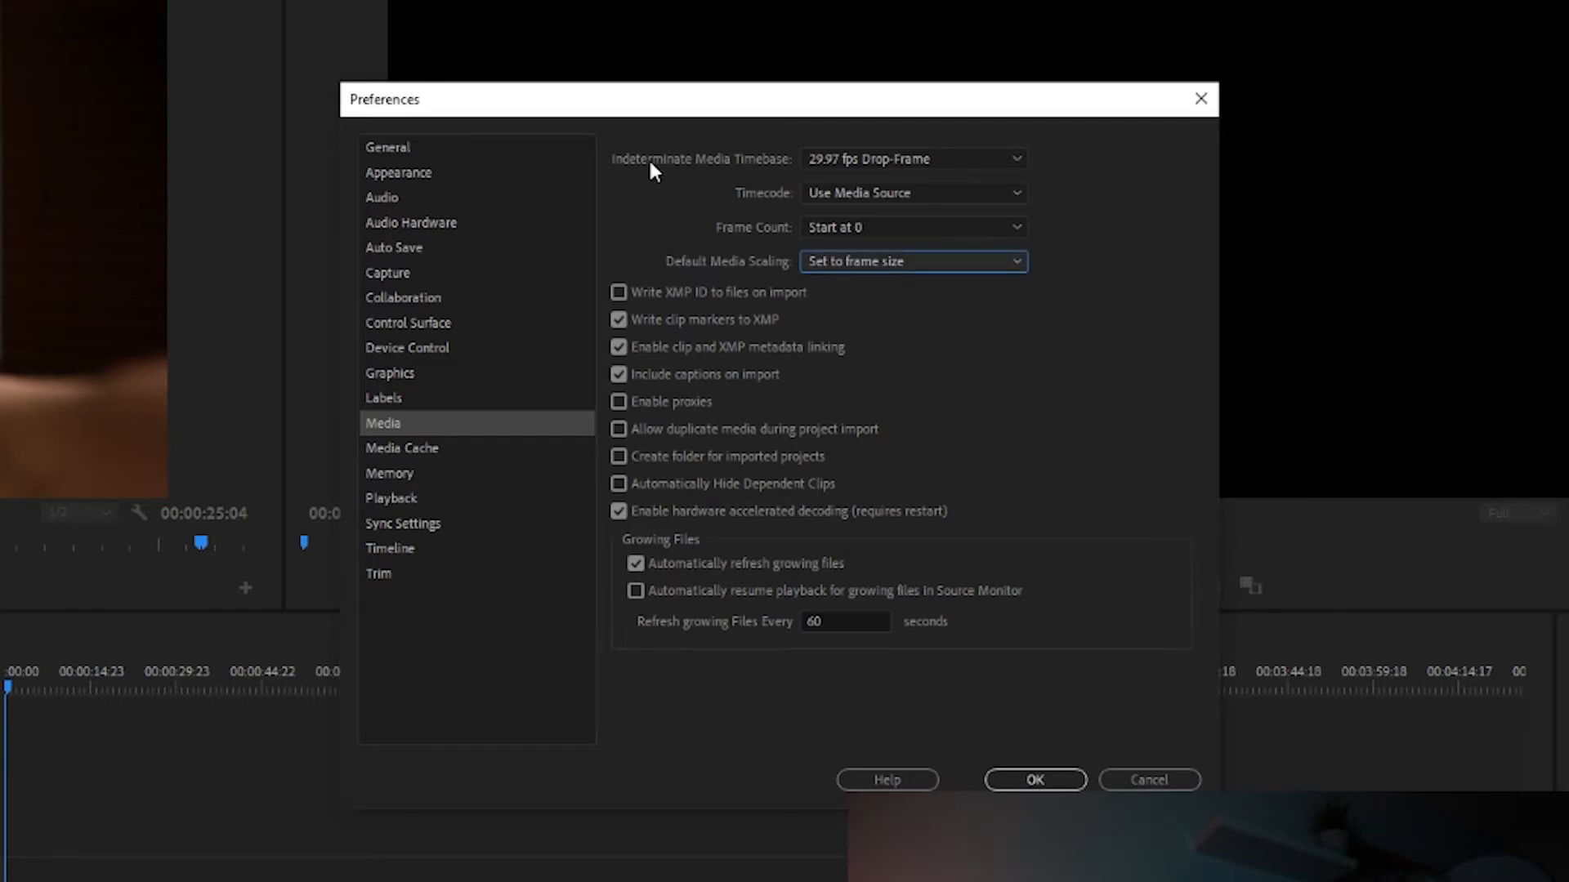
click(1035, 779)
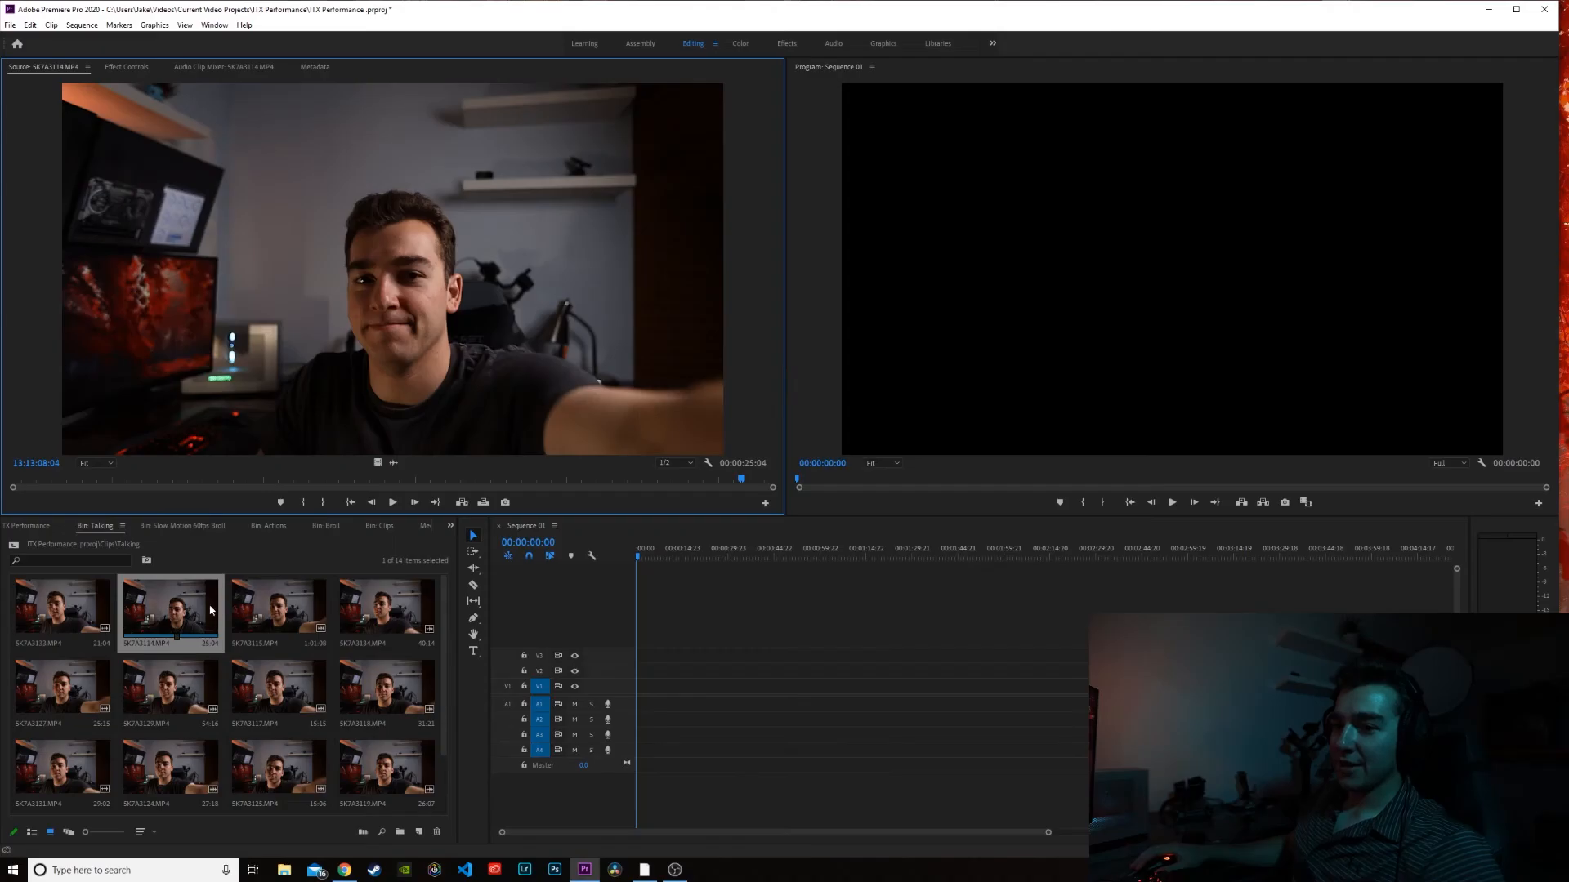
Step: Place 5K7A3114.MP4 on tracks V1 and A1 keeping the existing sequence settings, align it to the timeline's start, and play it
drag(210, 609, 652, 695)
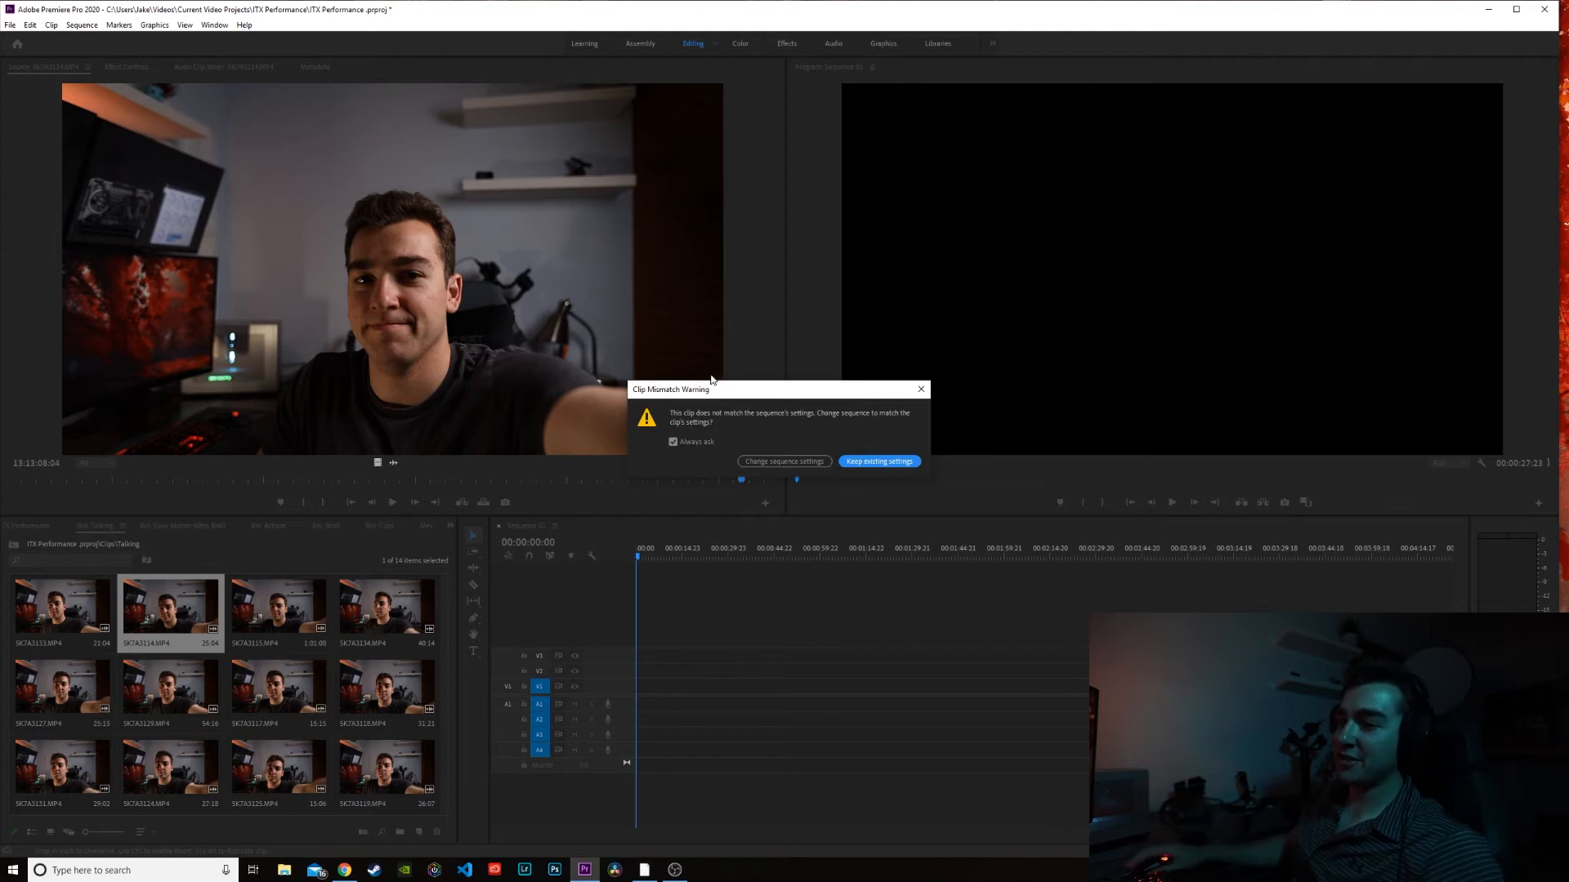
click(880, 462)
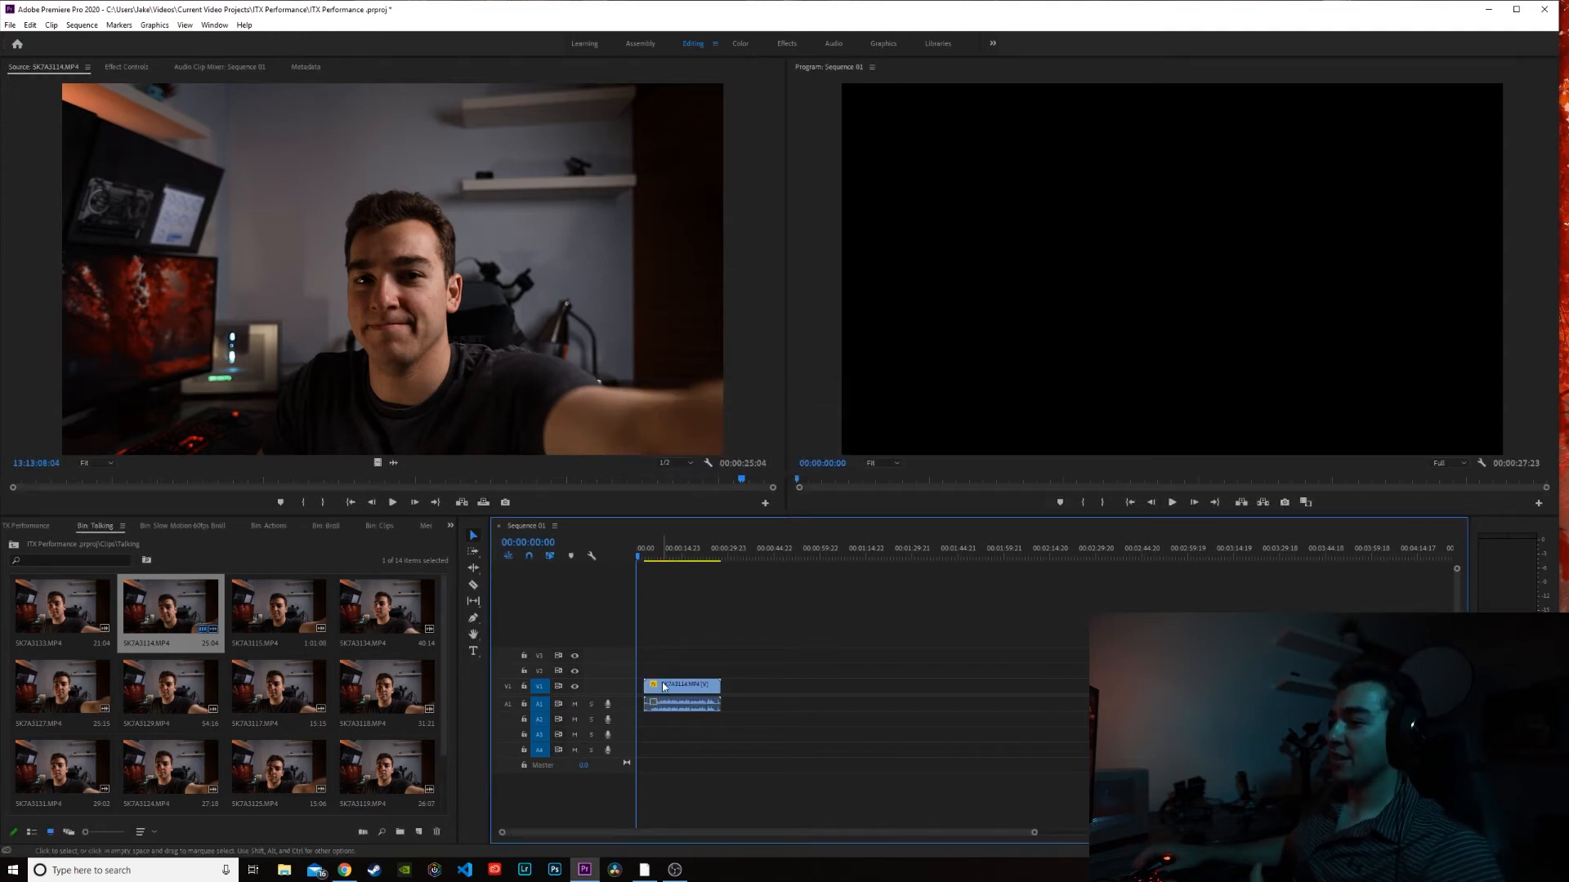
drag(642, 688, 635, 689)
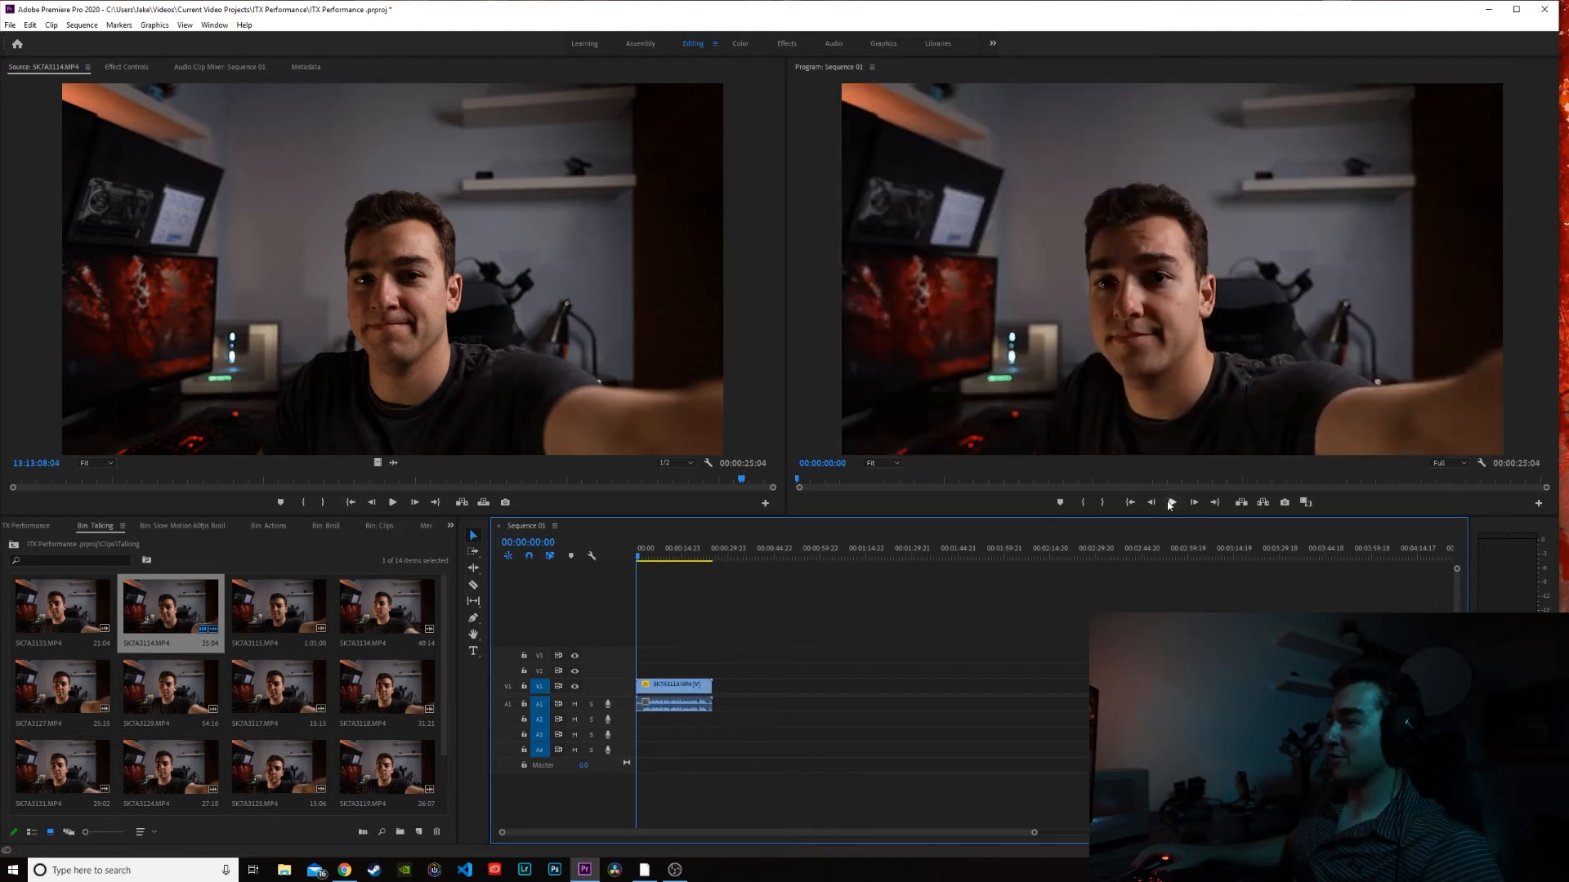
key(space)
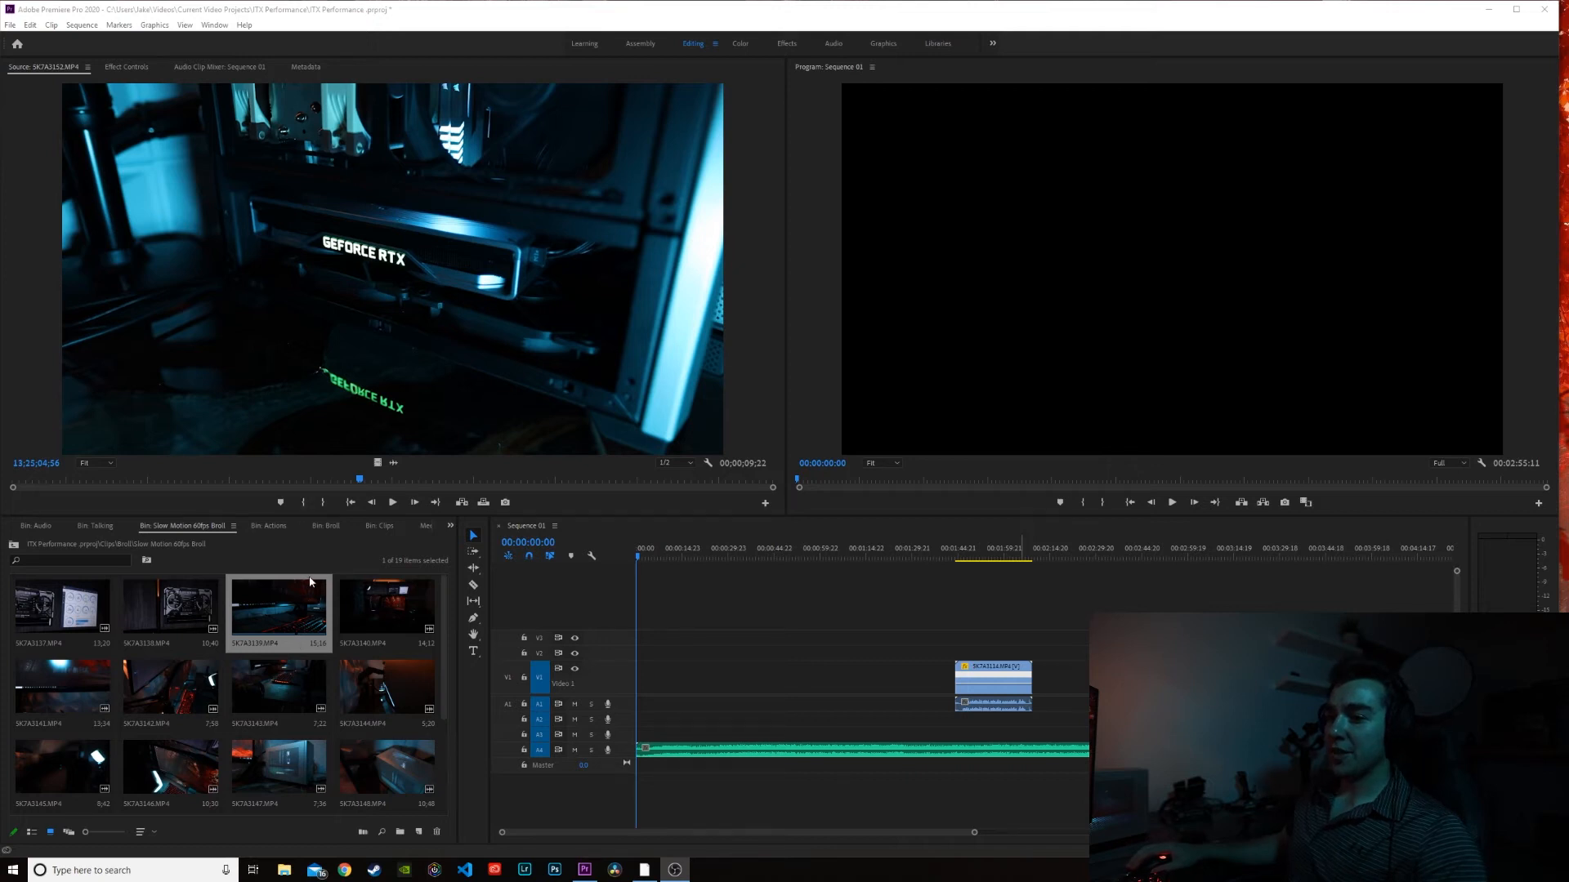
Step: Try to override the frame rate of all clips in the Slow Motion 60fps Broll bin using Interpret Footage's Assume this frame rate option
click(310, 536)
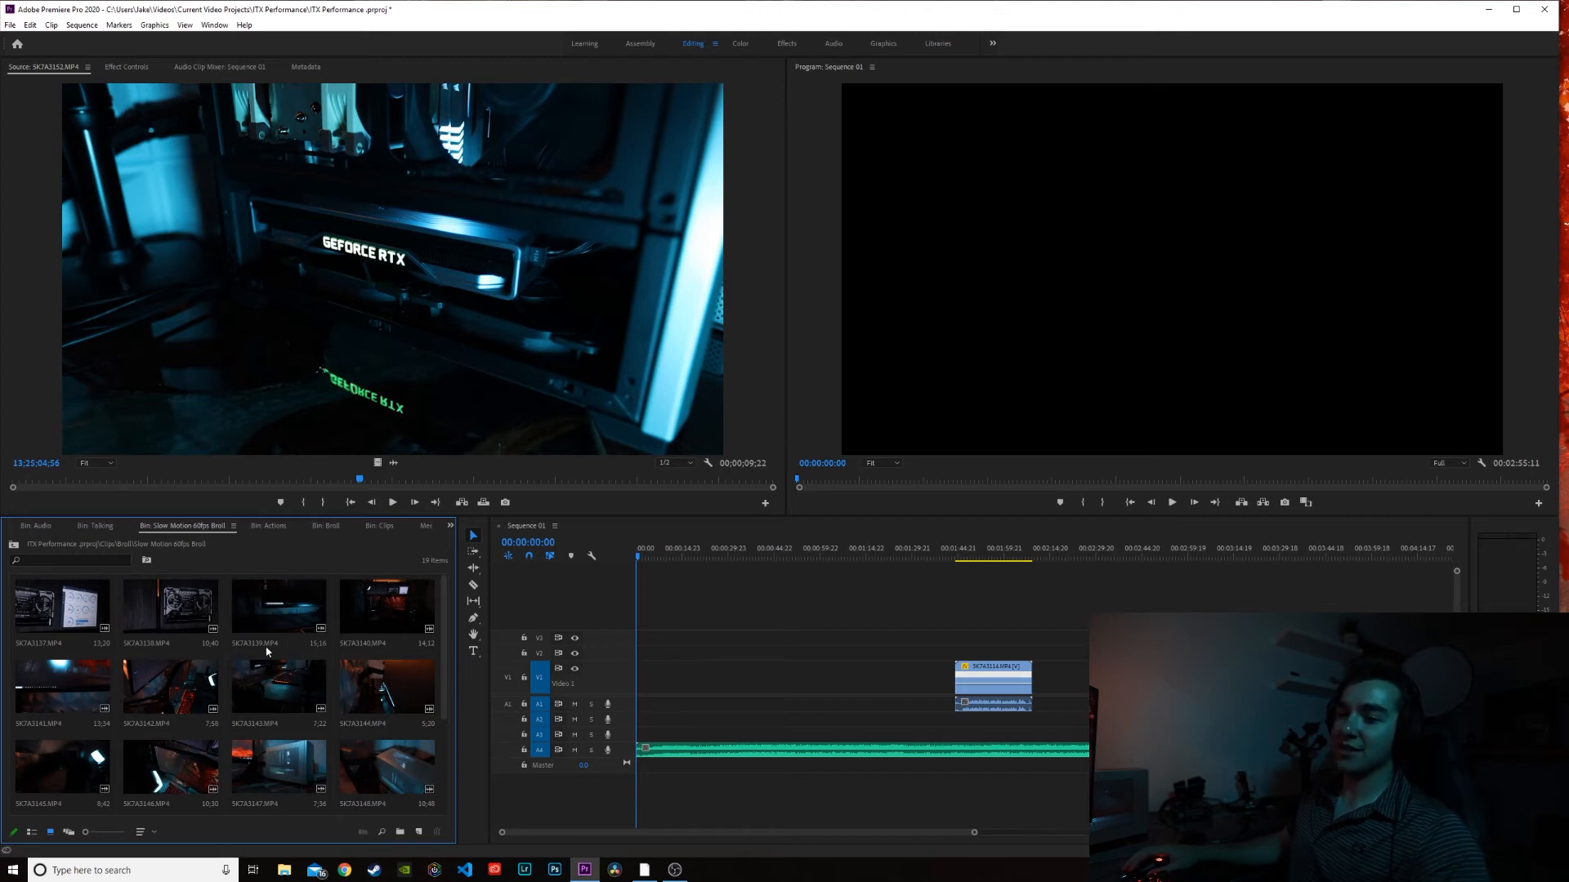
key(ctrl+a)
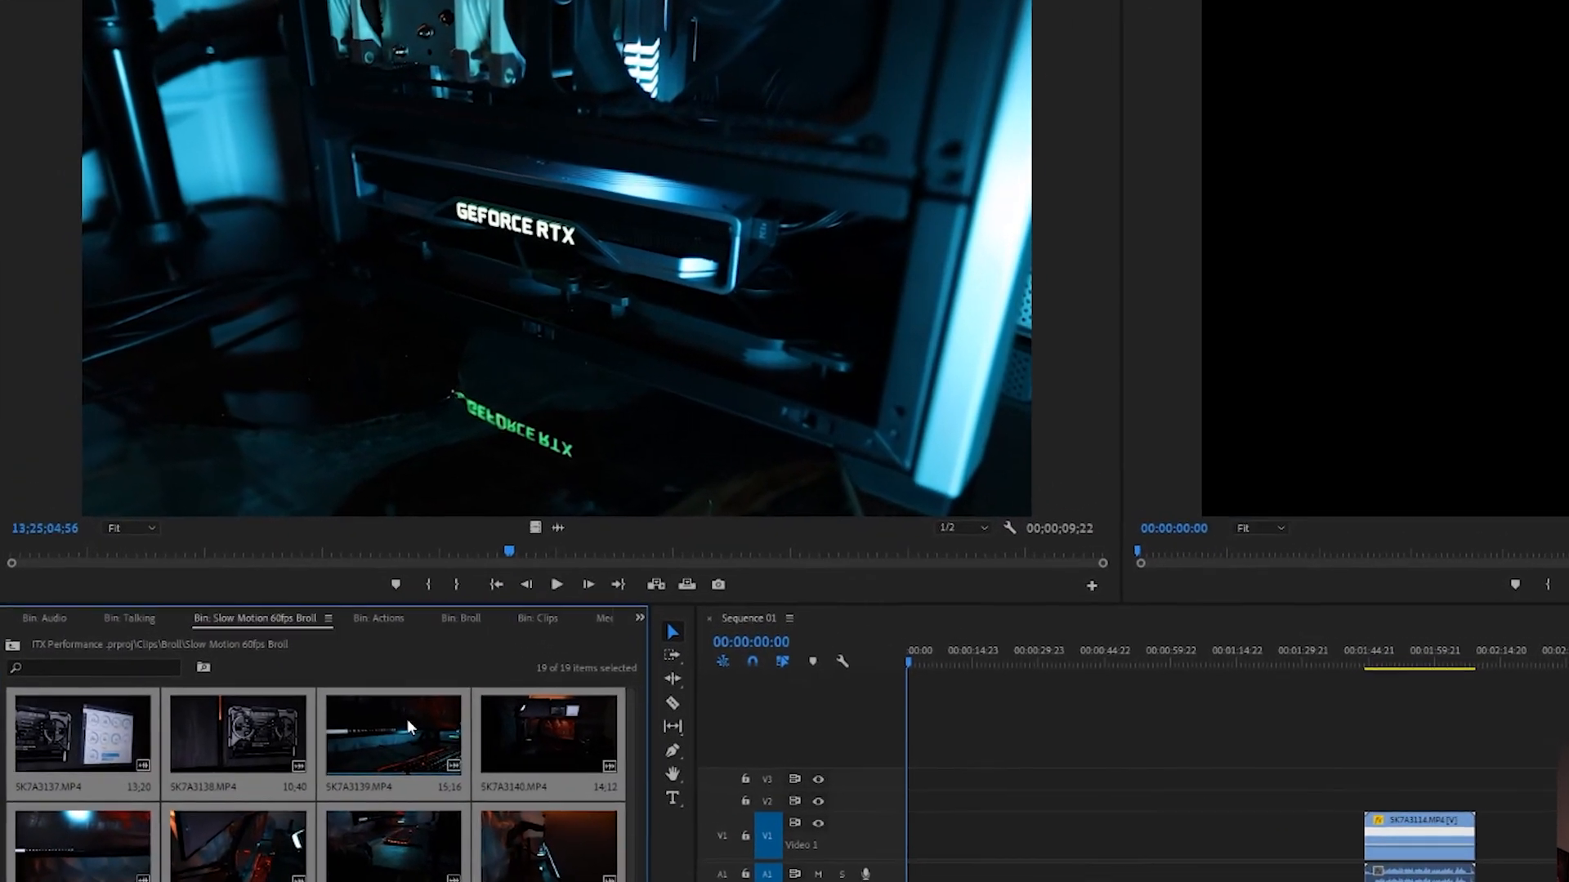
right_click(372, 683)
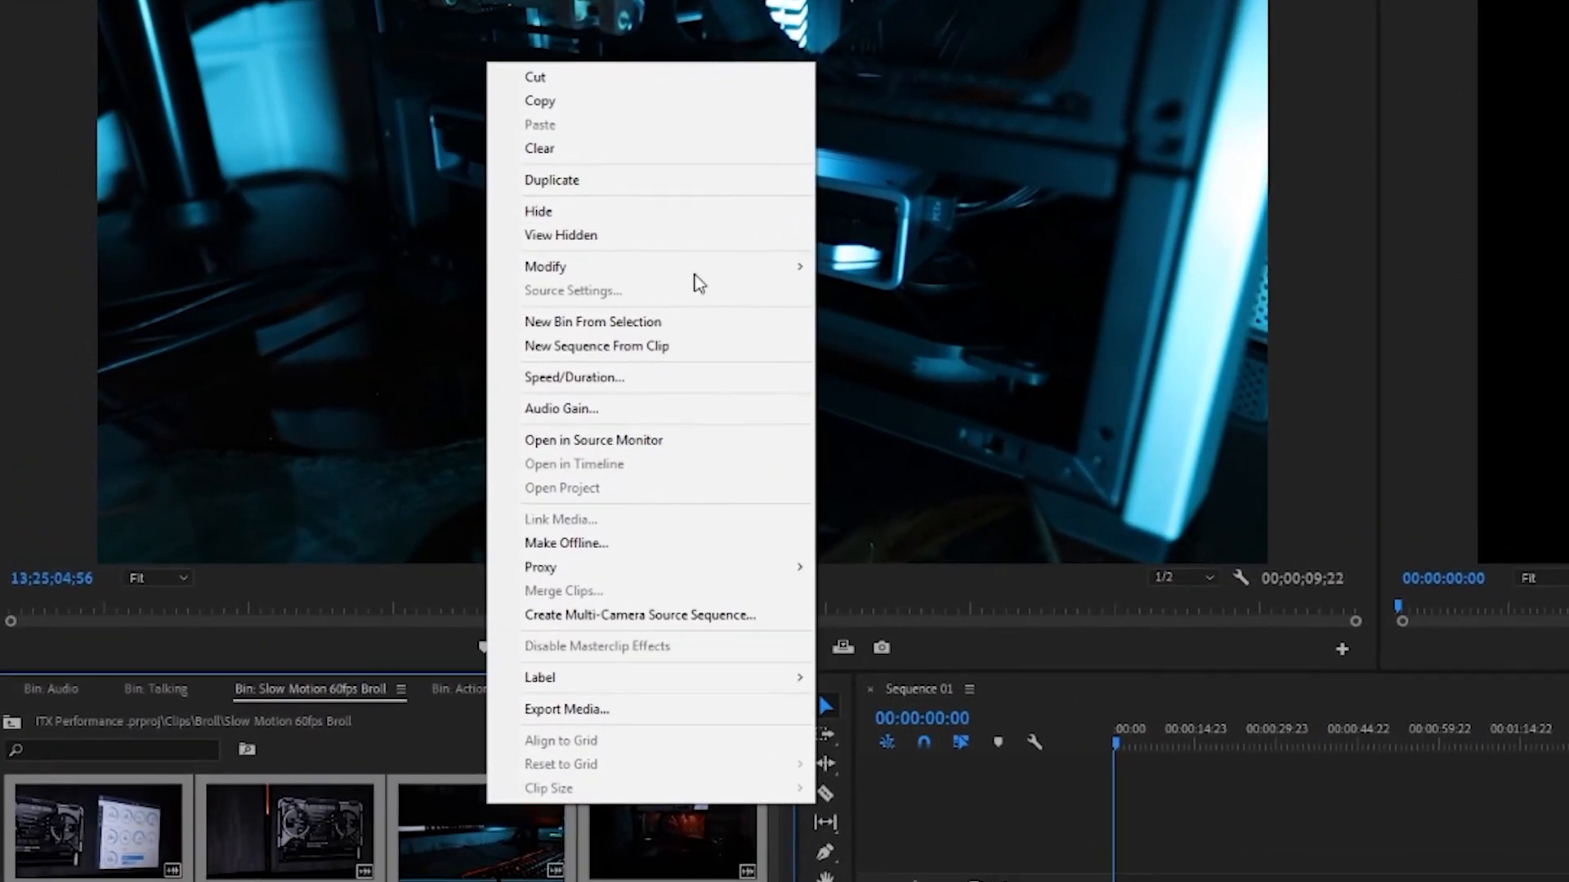
mouse_move(746, 269)
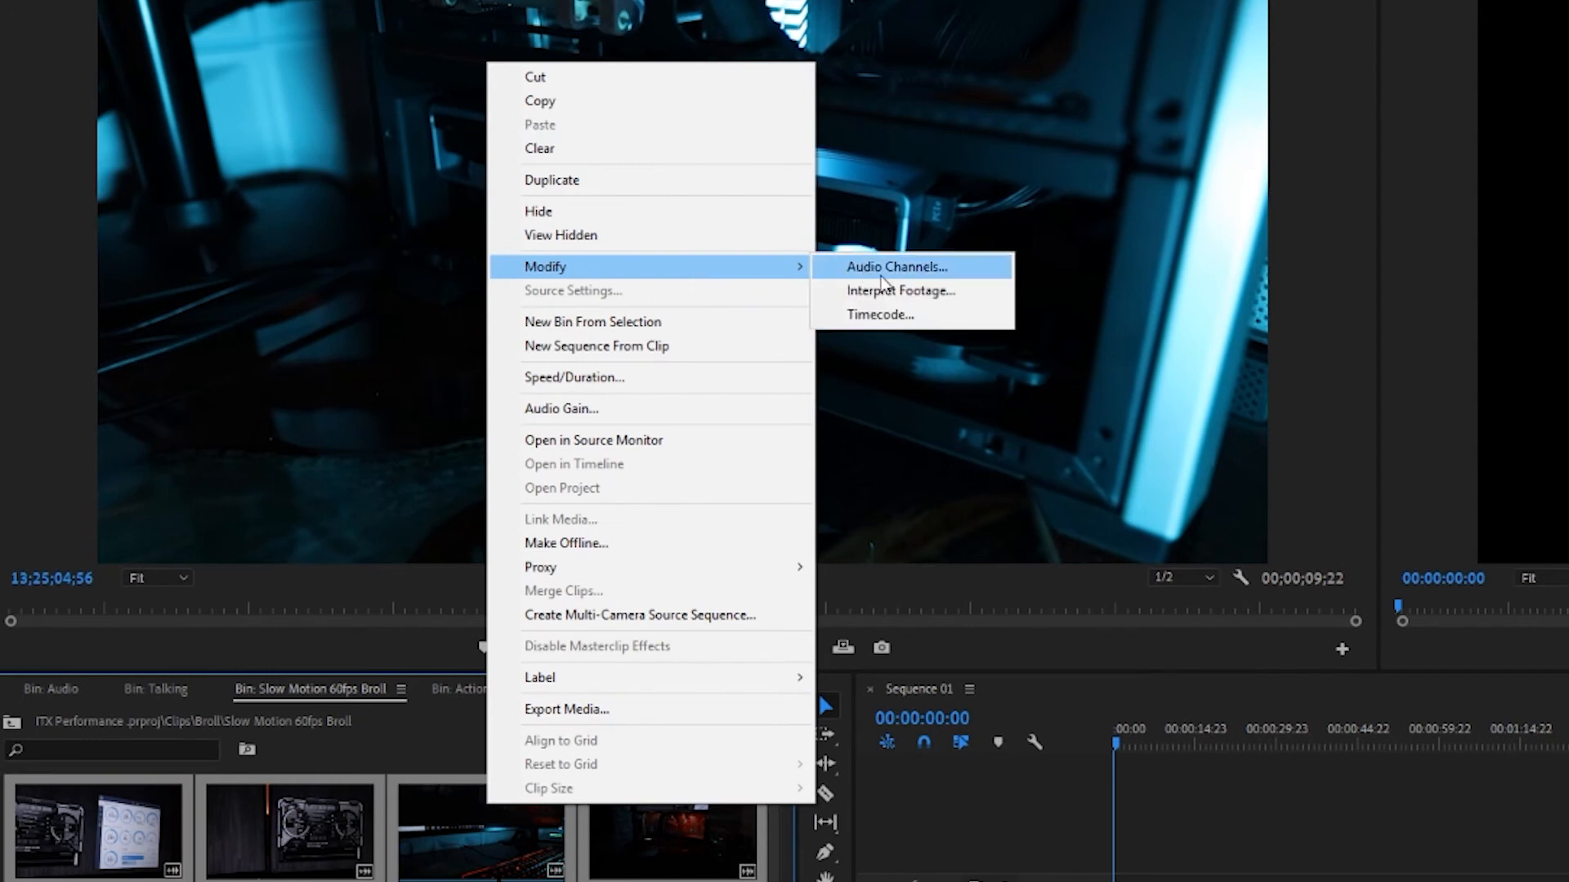
click(908, 301)
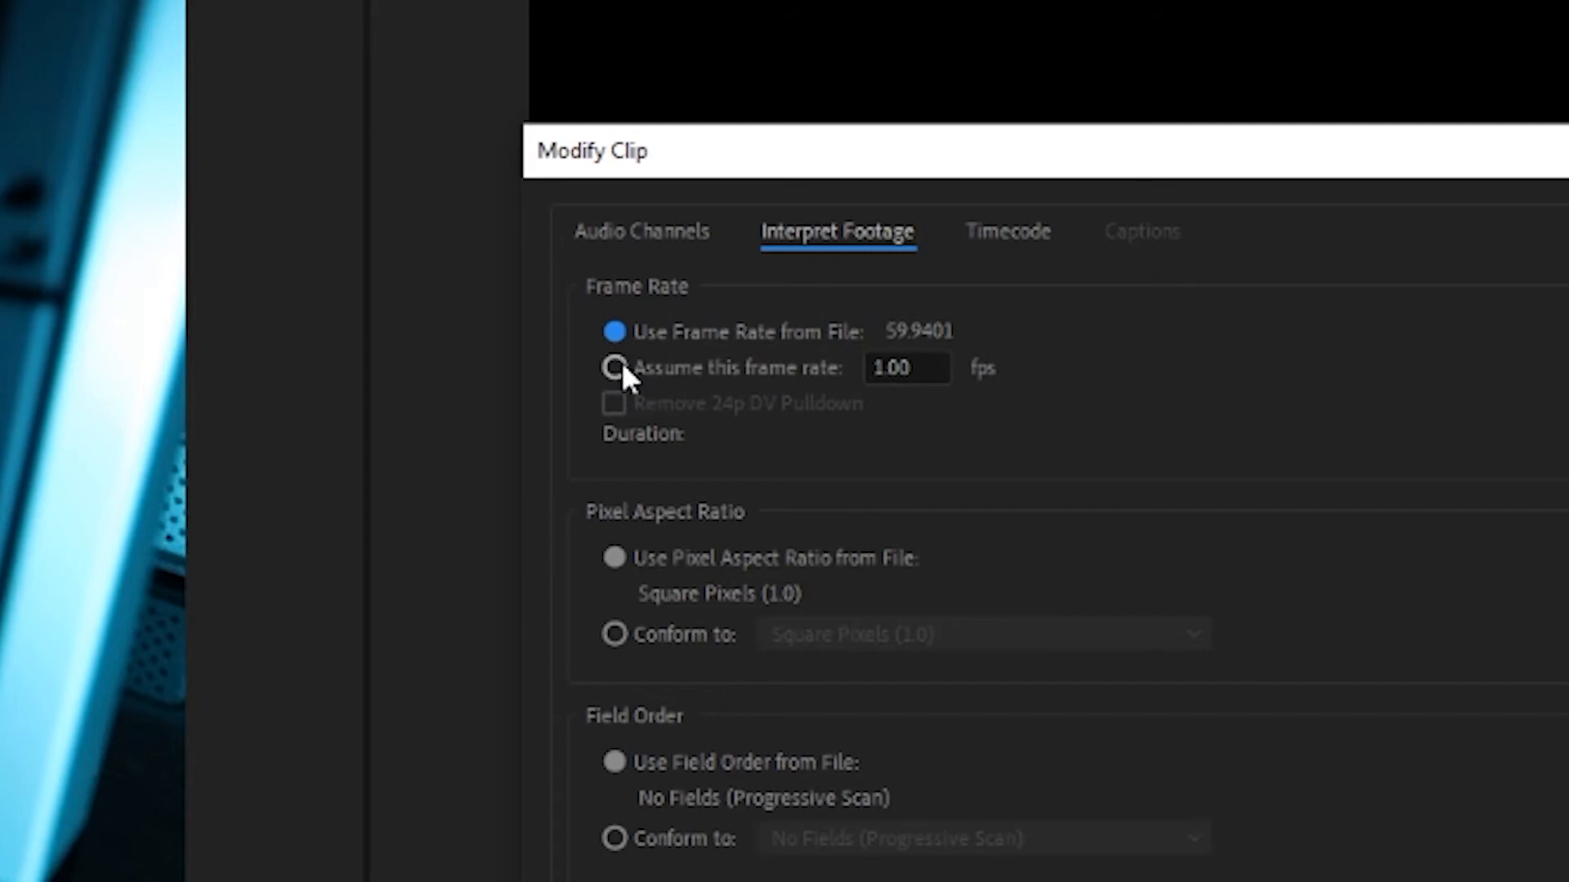
click(614, 367)
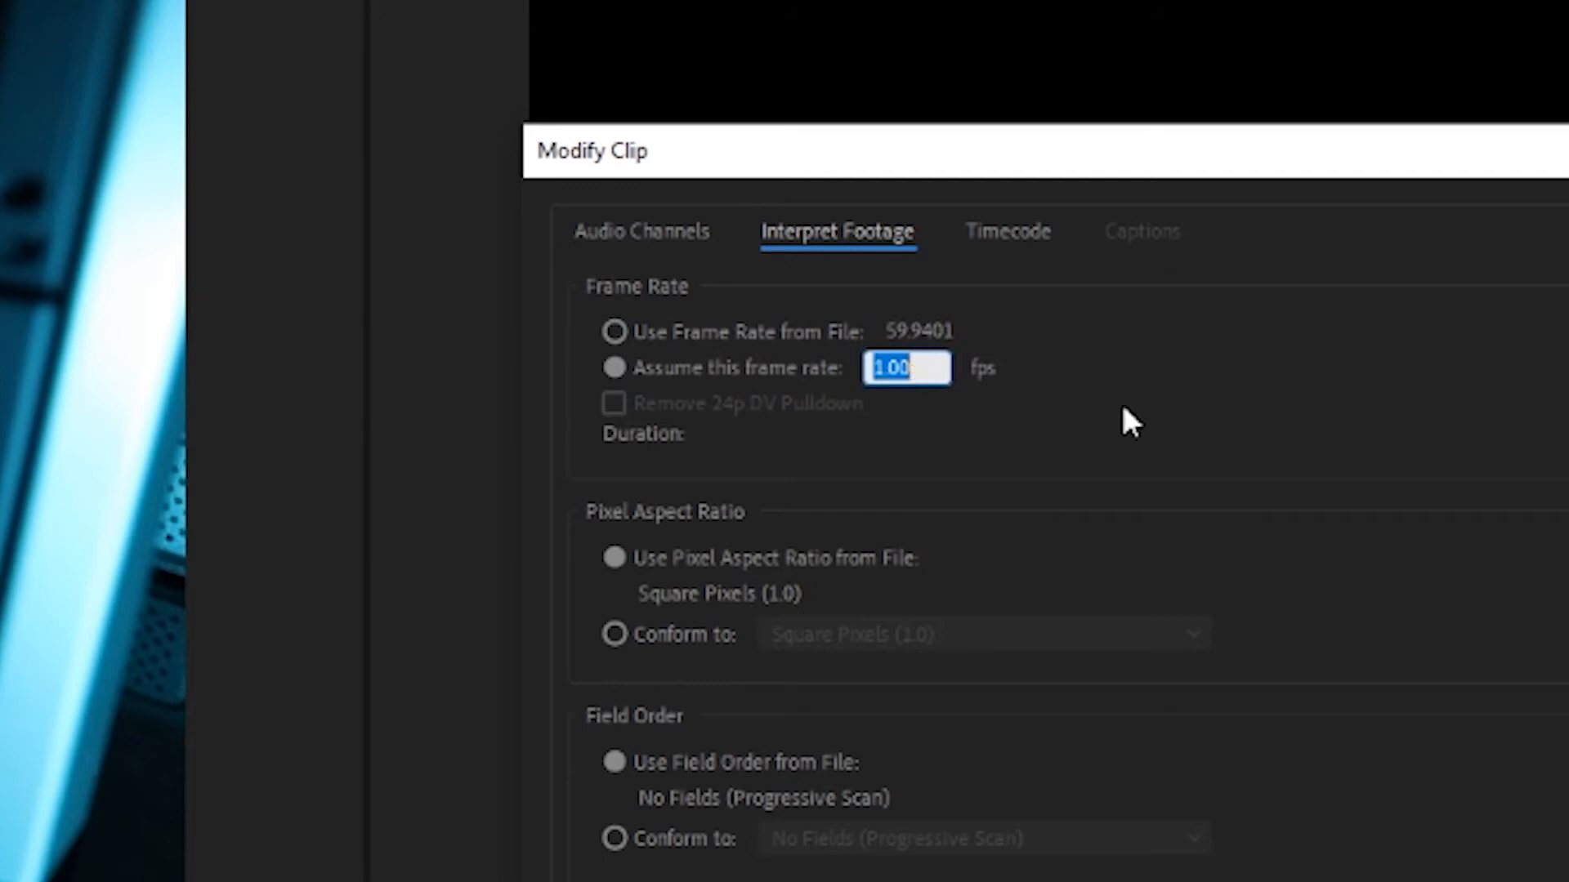
key(BackSpace)
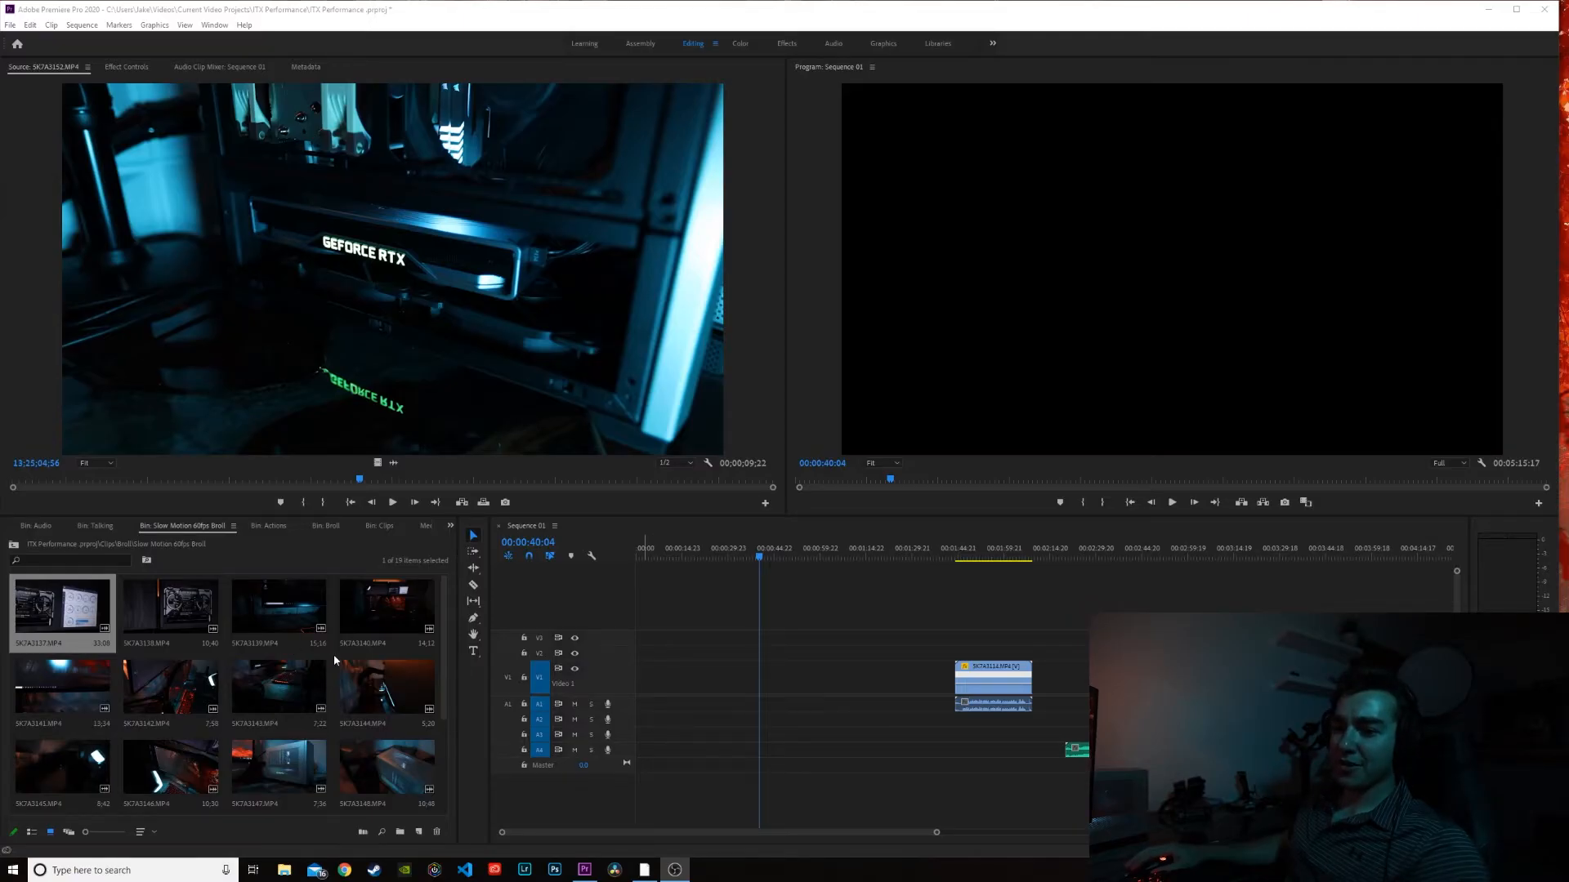
Step: Place 5K7A3140.MP4 on V1 and A1 at its original frame rate, preview it, and return the playhead to its beginning
click(264, 690)
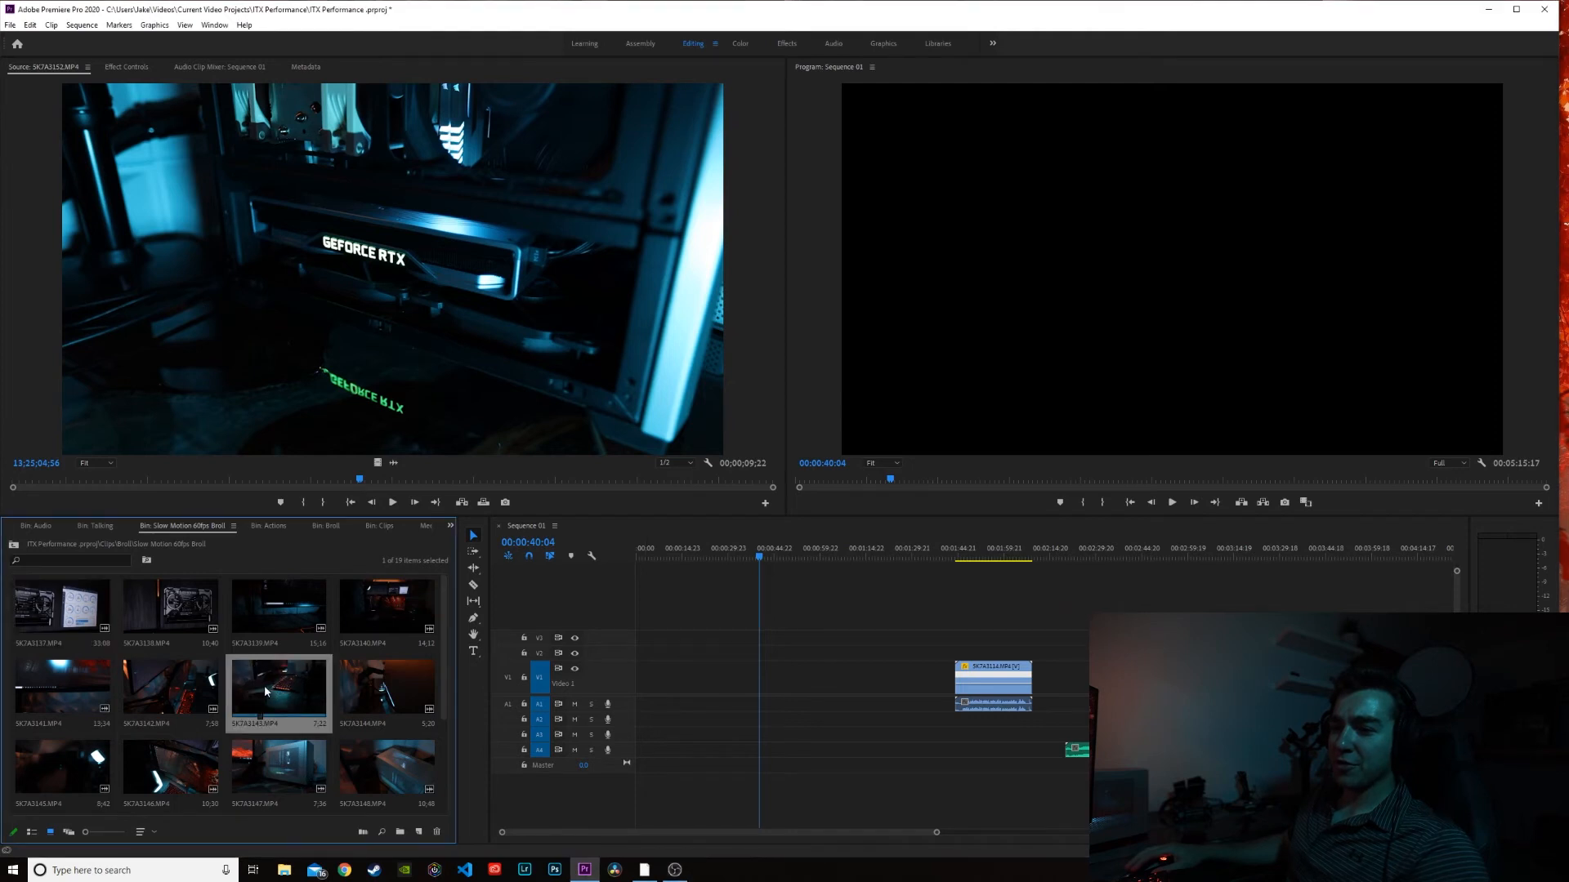
drag(388, 611, 710, 705)
drag(759, 558, 707, 561)
click(1172, 502)
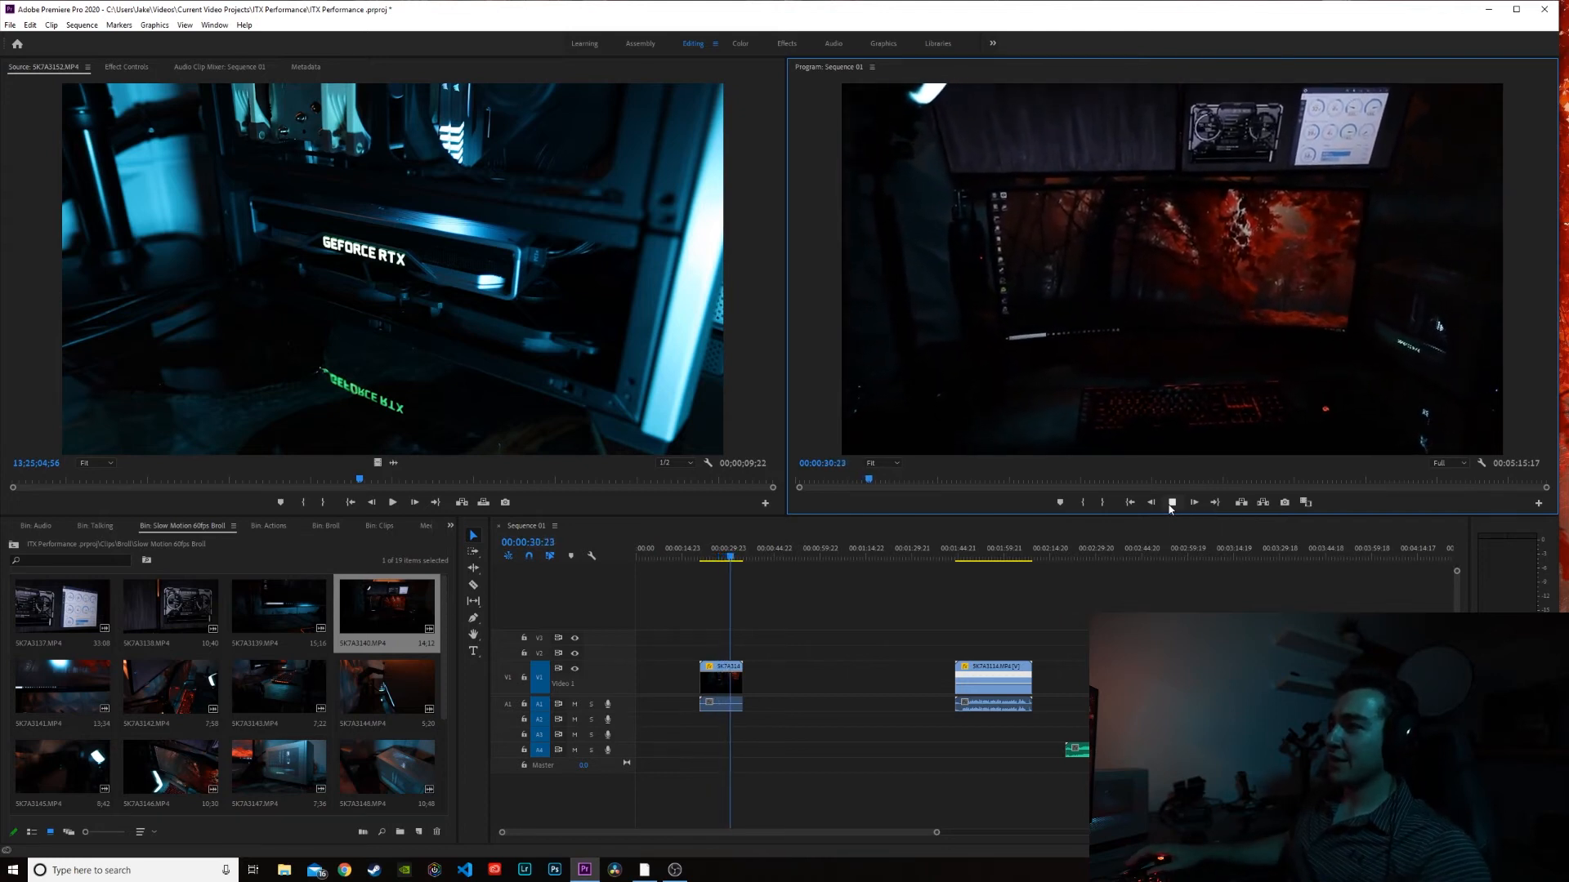
click(1171, 503)
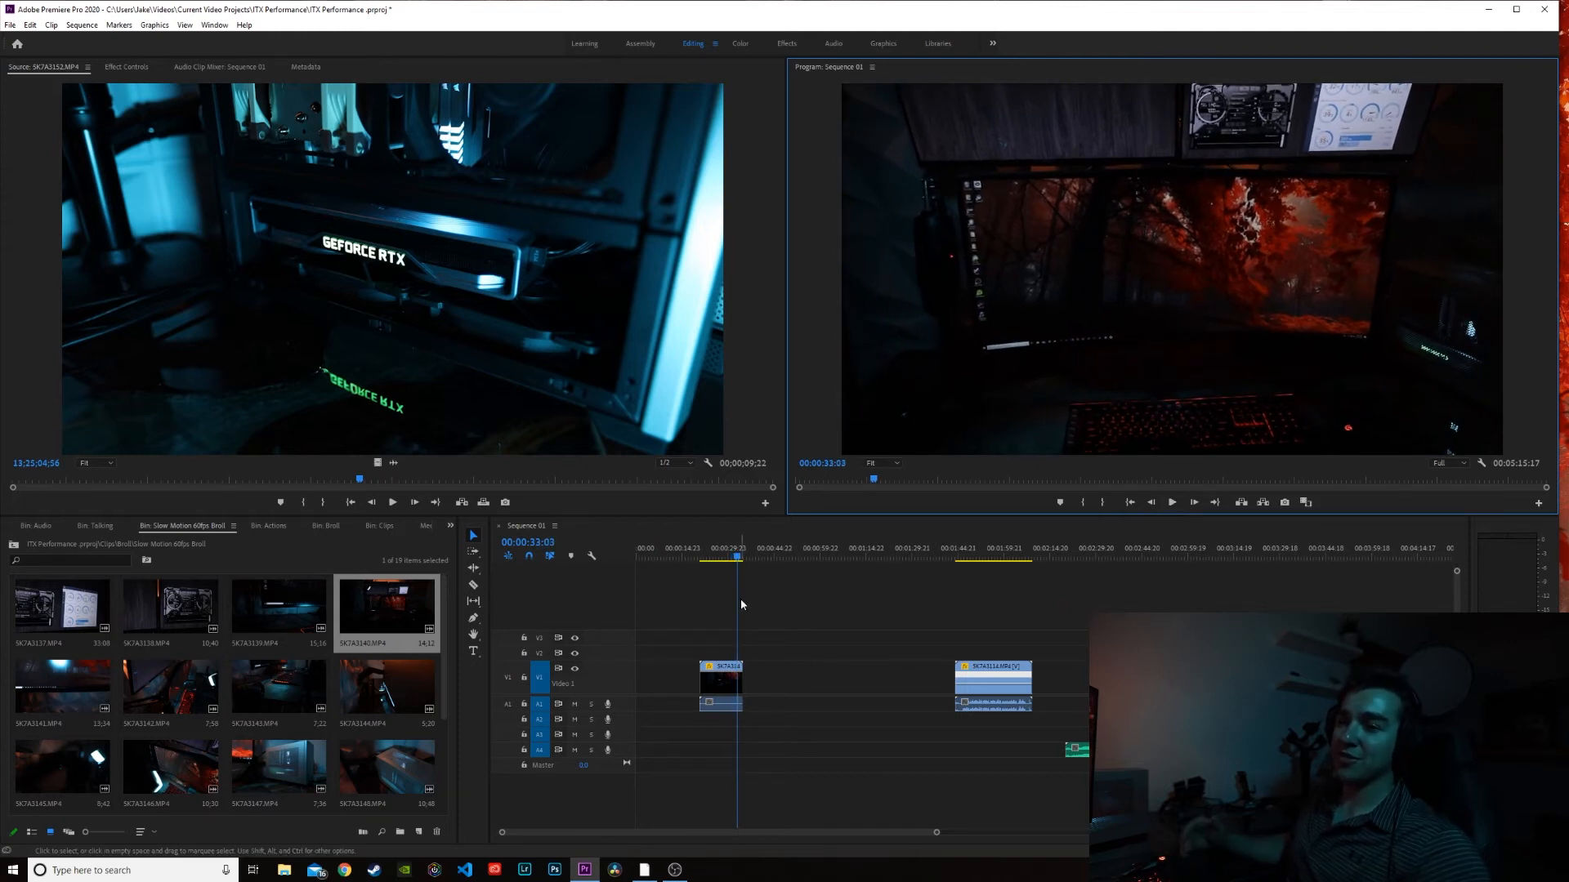
click(736, 558)
drag(736, 558, 707, 558)
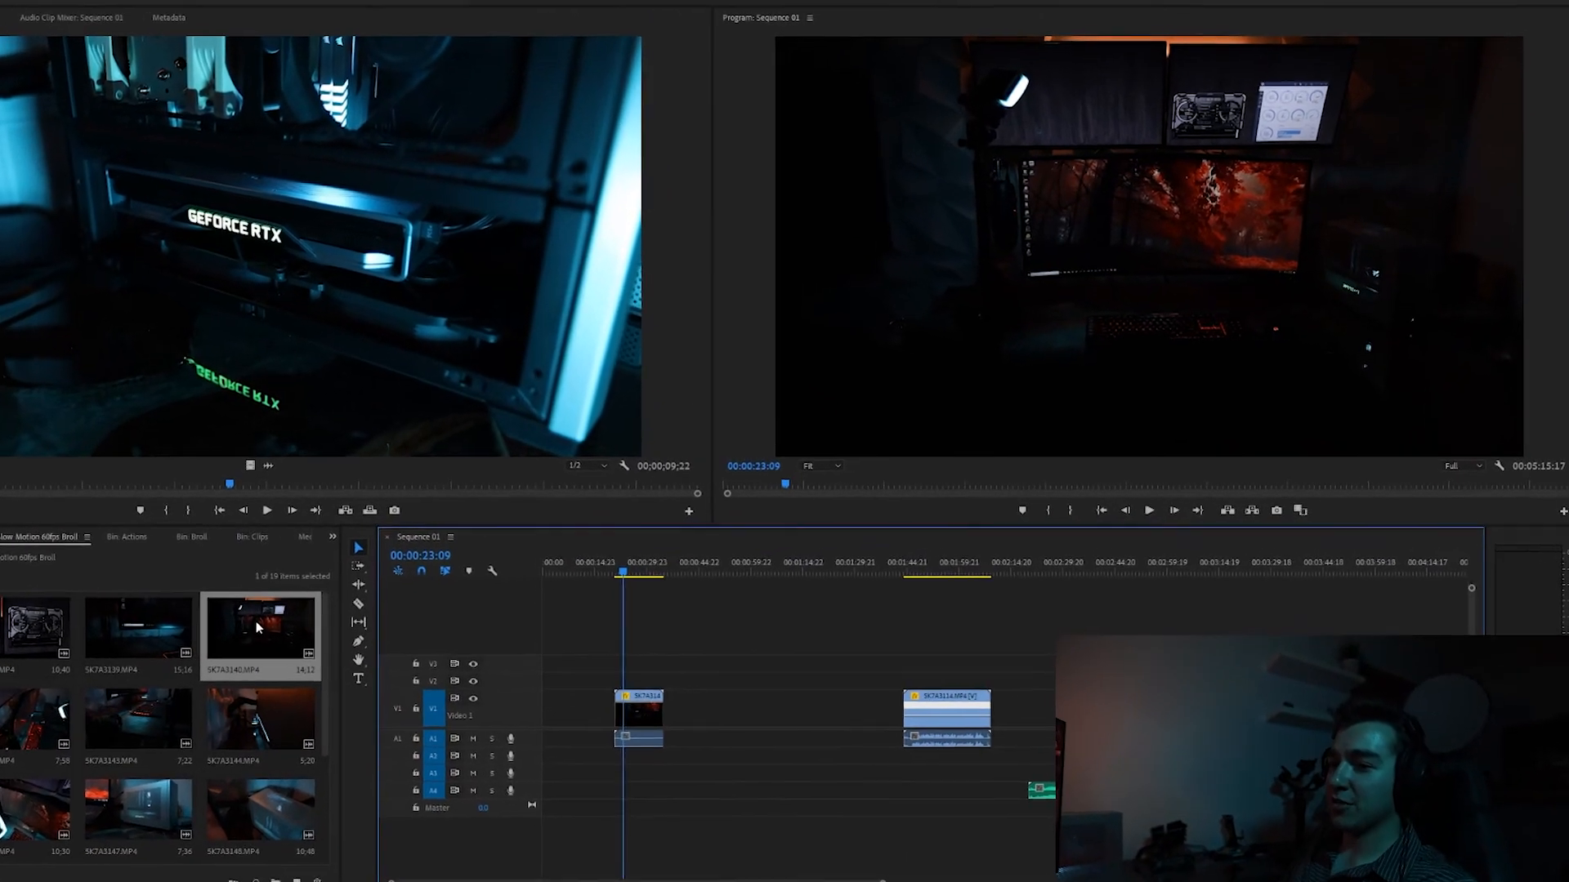
Step: Interpret the footage of 5K7A3140.MP4 in the bin with an assumed frame rate of 23.976 fps
right_click(256, 627)
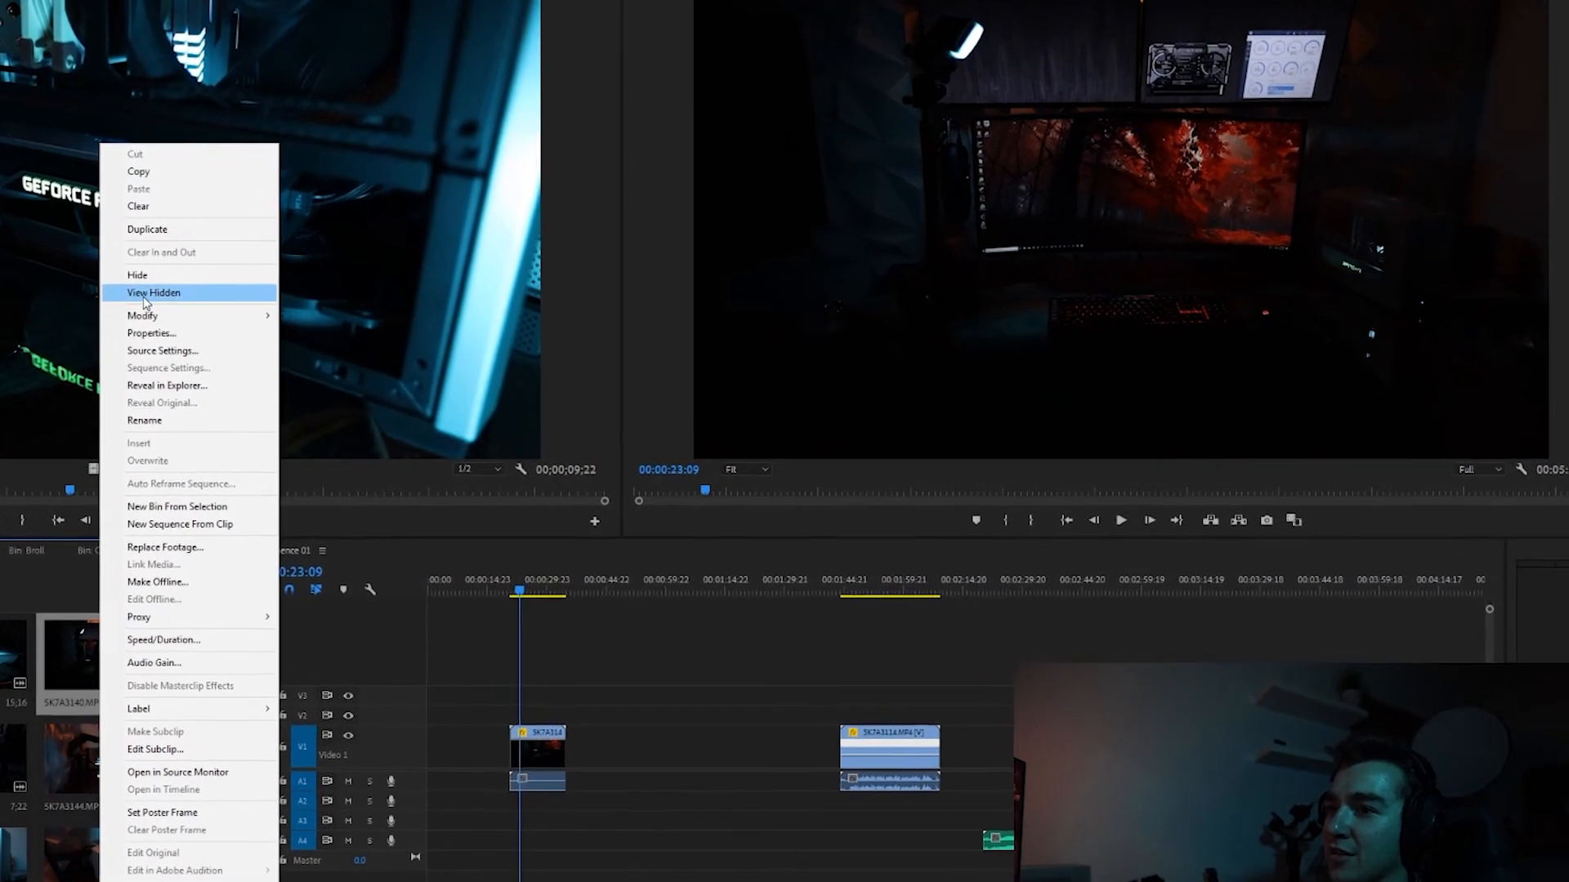
mouse_move(163, 315)
click(372, 335)
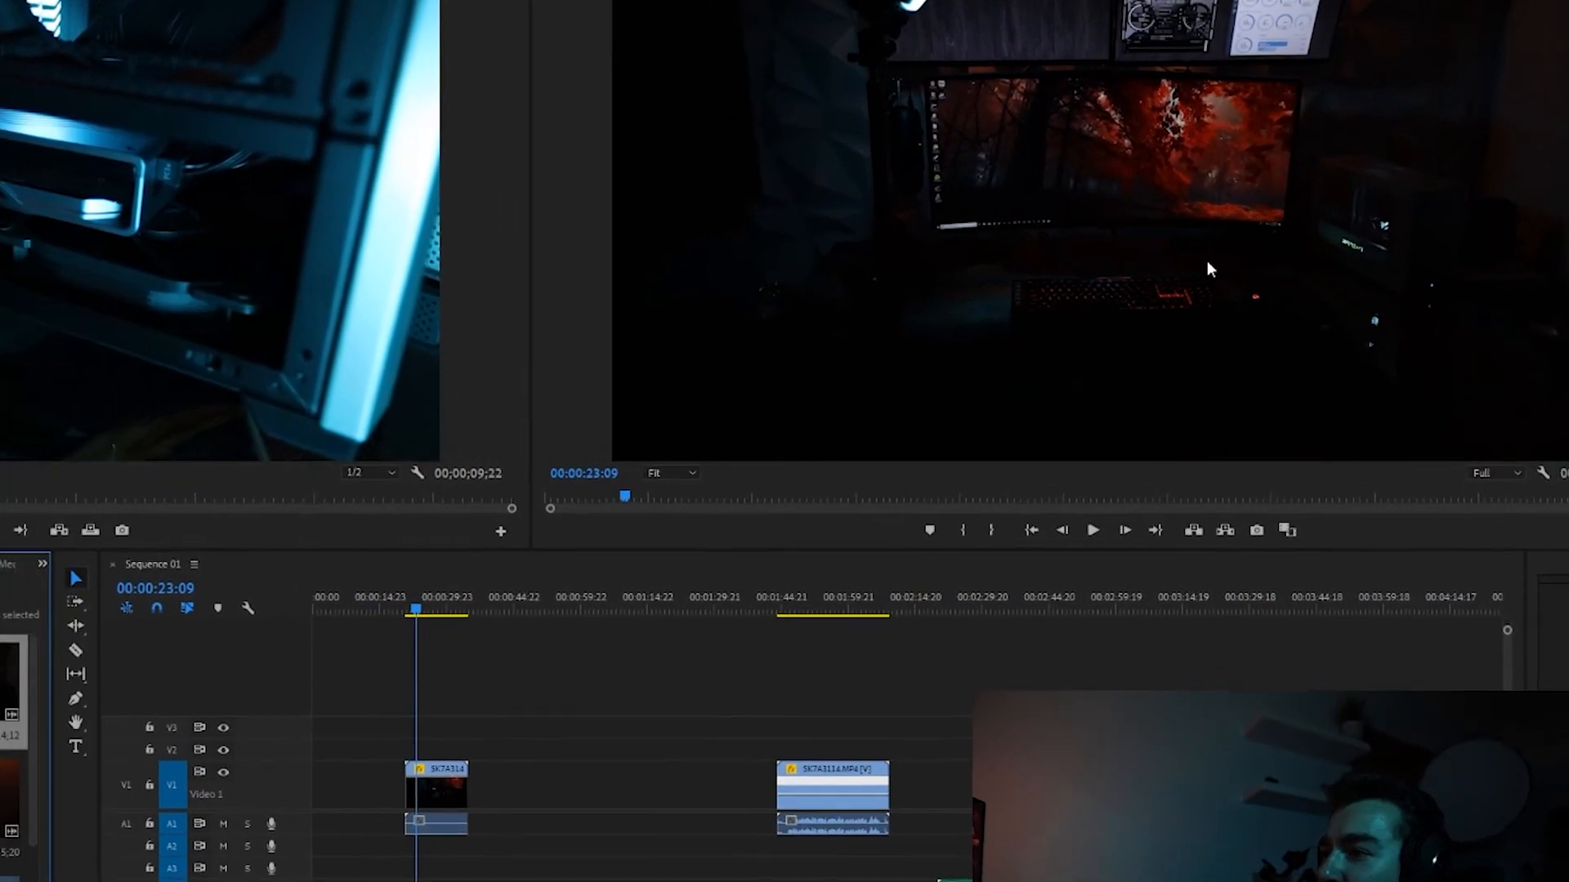
click(617, 160)
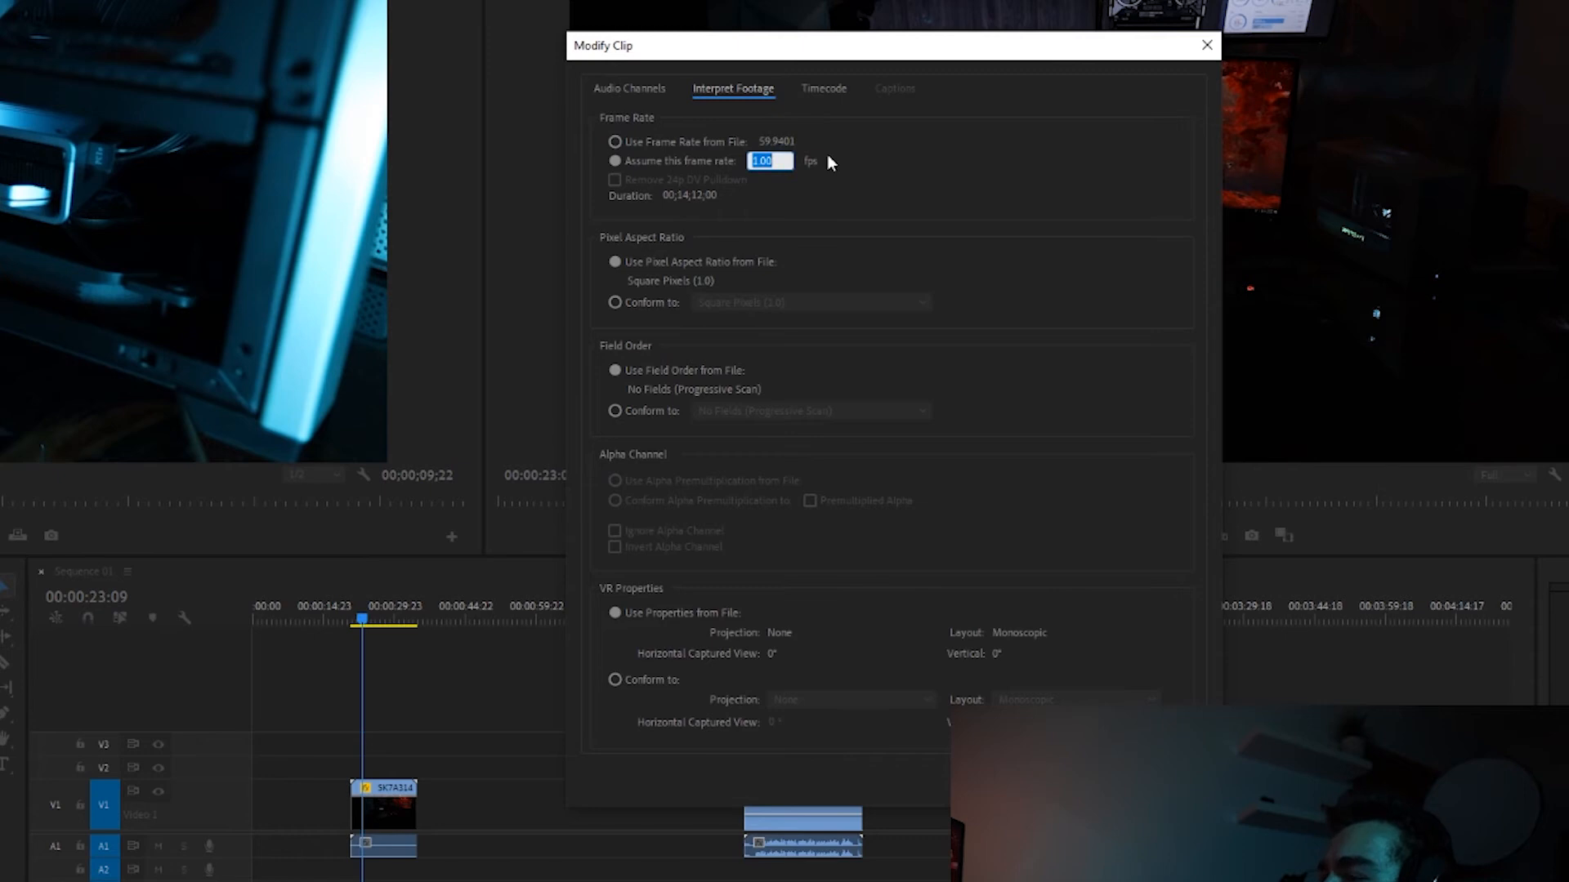
key(BackSpace)
text(23.976)
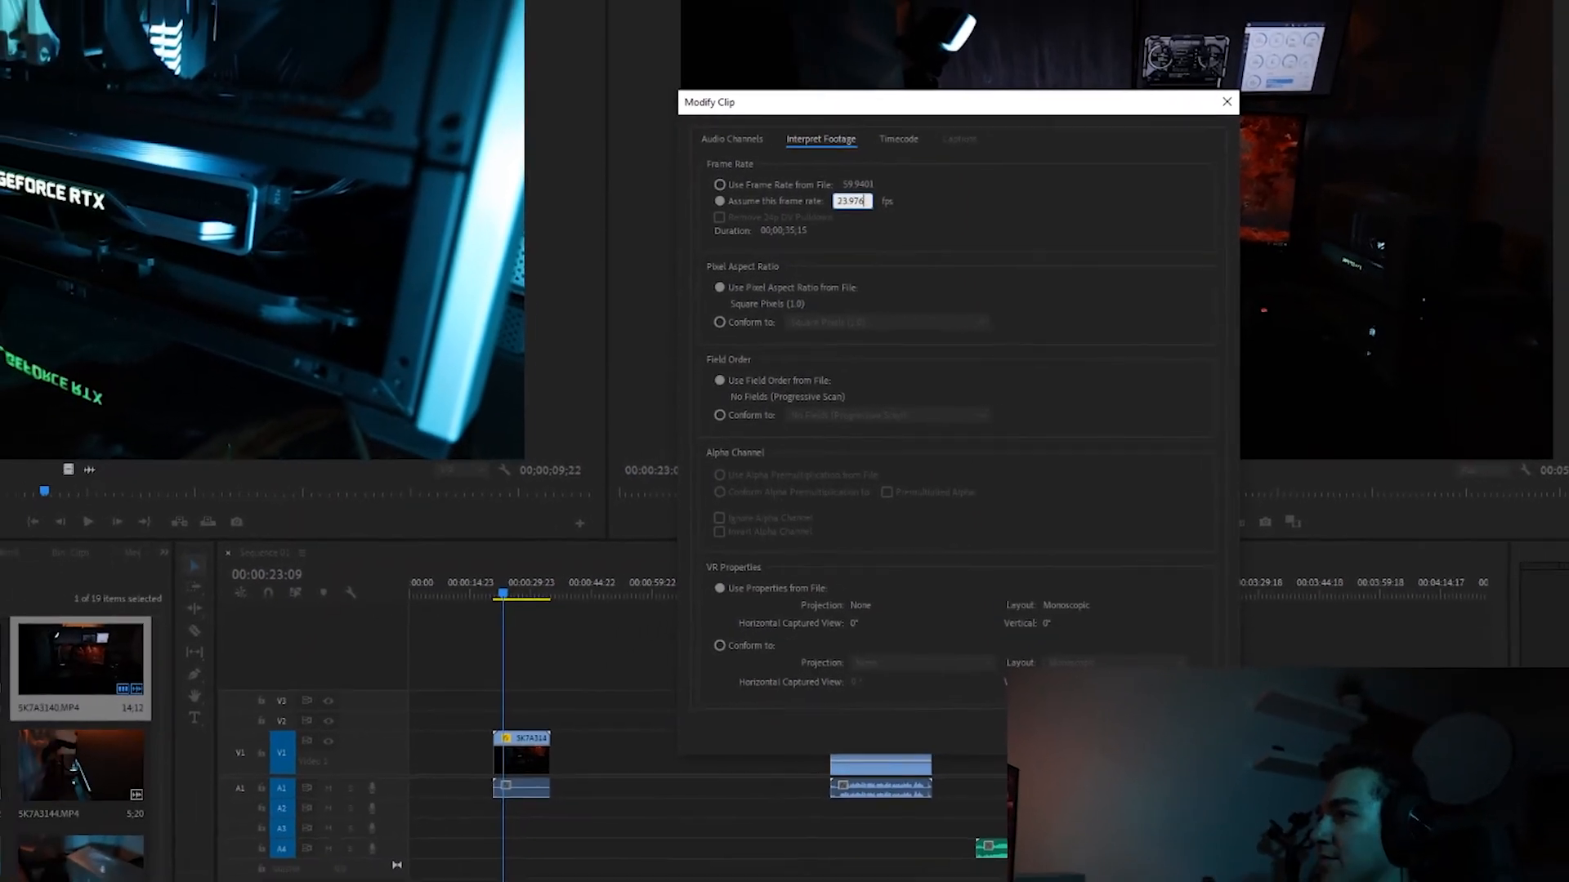
key(Return)
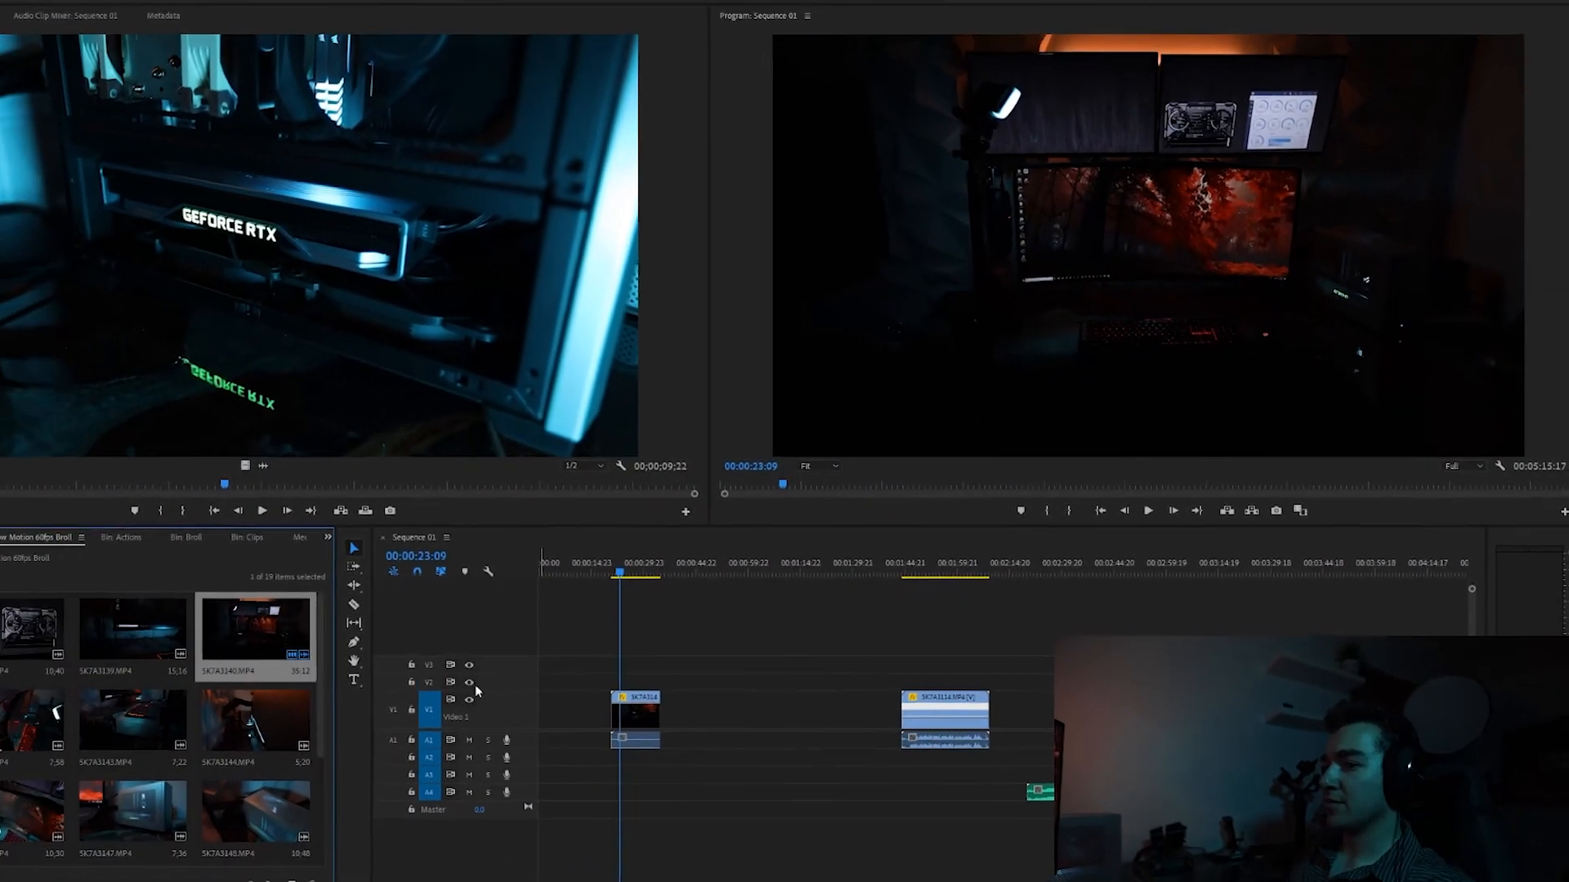
Step: Place the reinterpreted 5K7A3140.MP4 on V2 and A2 directly after the original-speed version and play both to compare their speed
drag(75, 655, 519, 723)
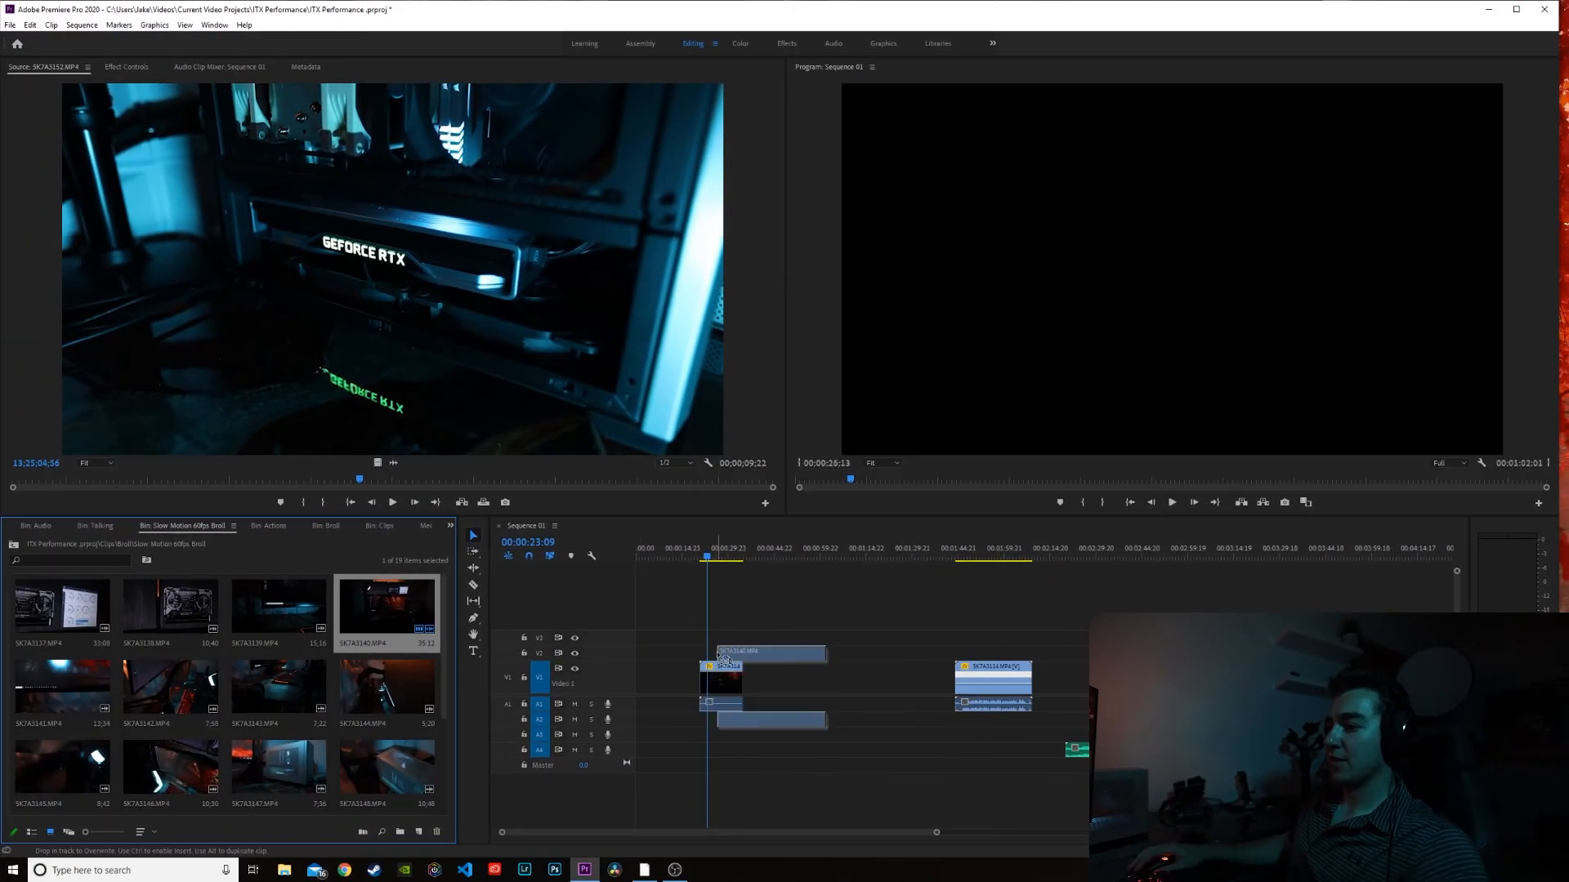
mouse_move(724, 657)
mouse_down()
mouse_move(707, 662)
mouse_move(744, 654)
mouse_up()
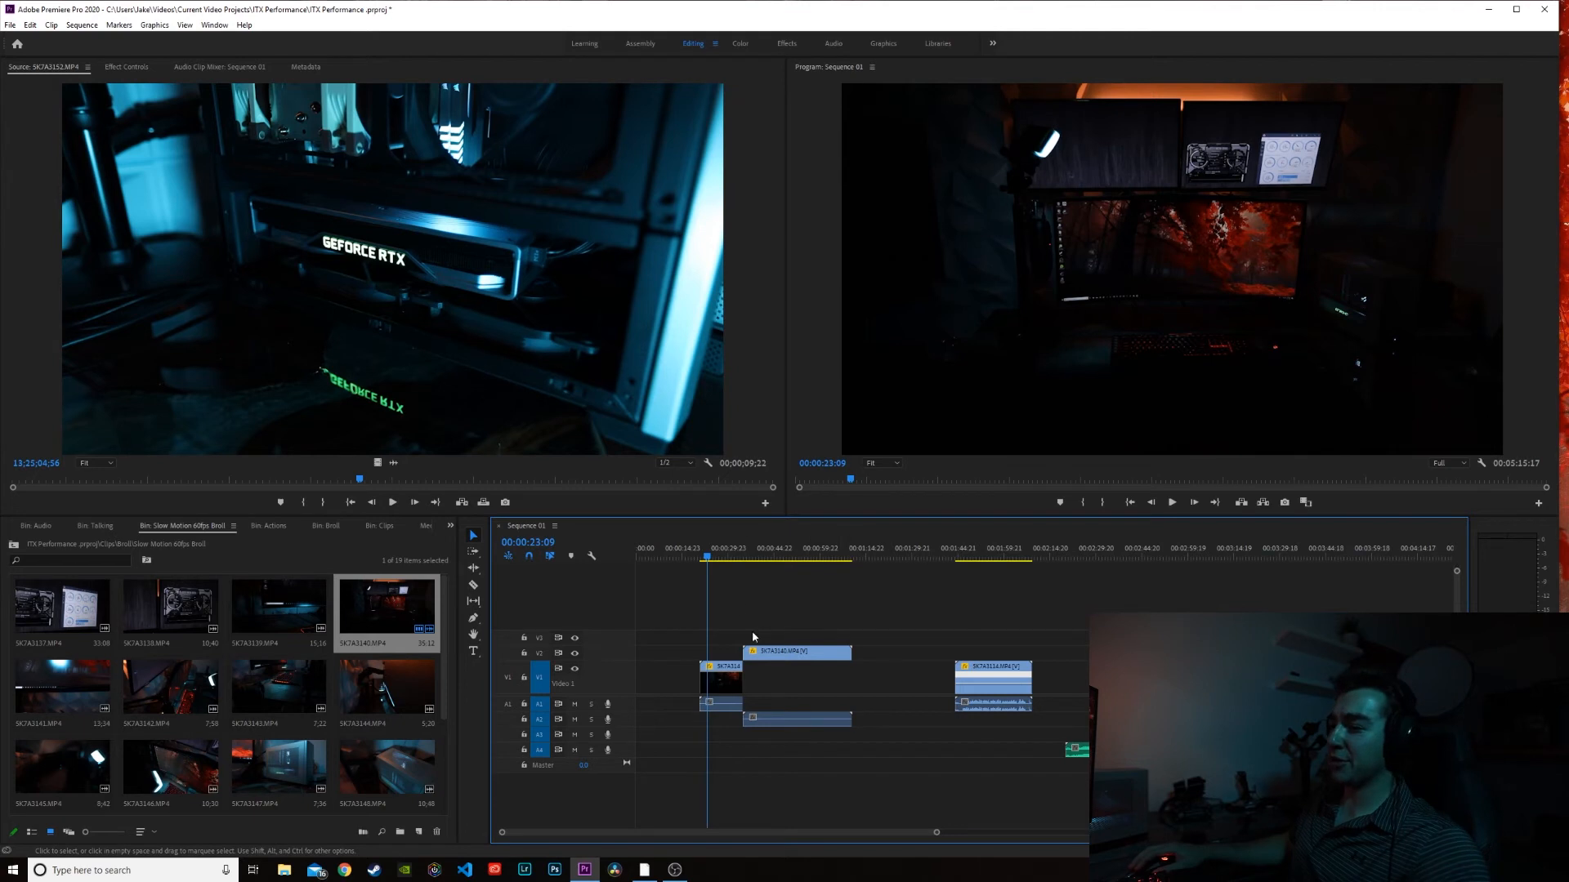
click(1172, 506)
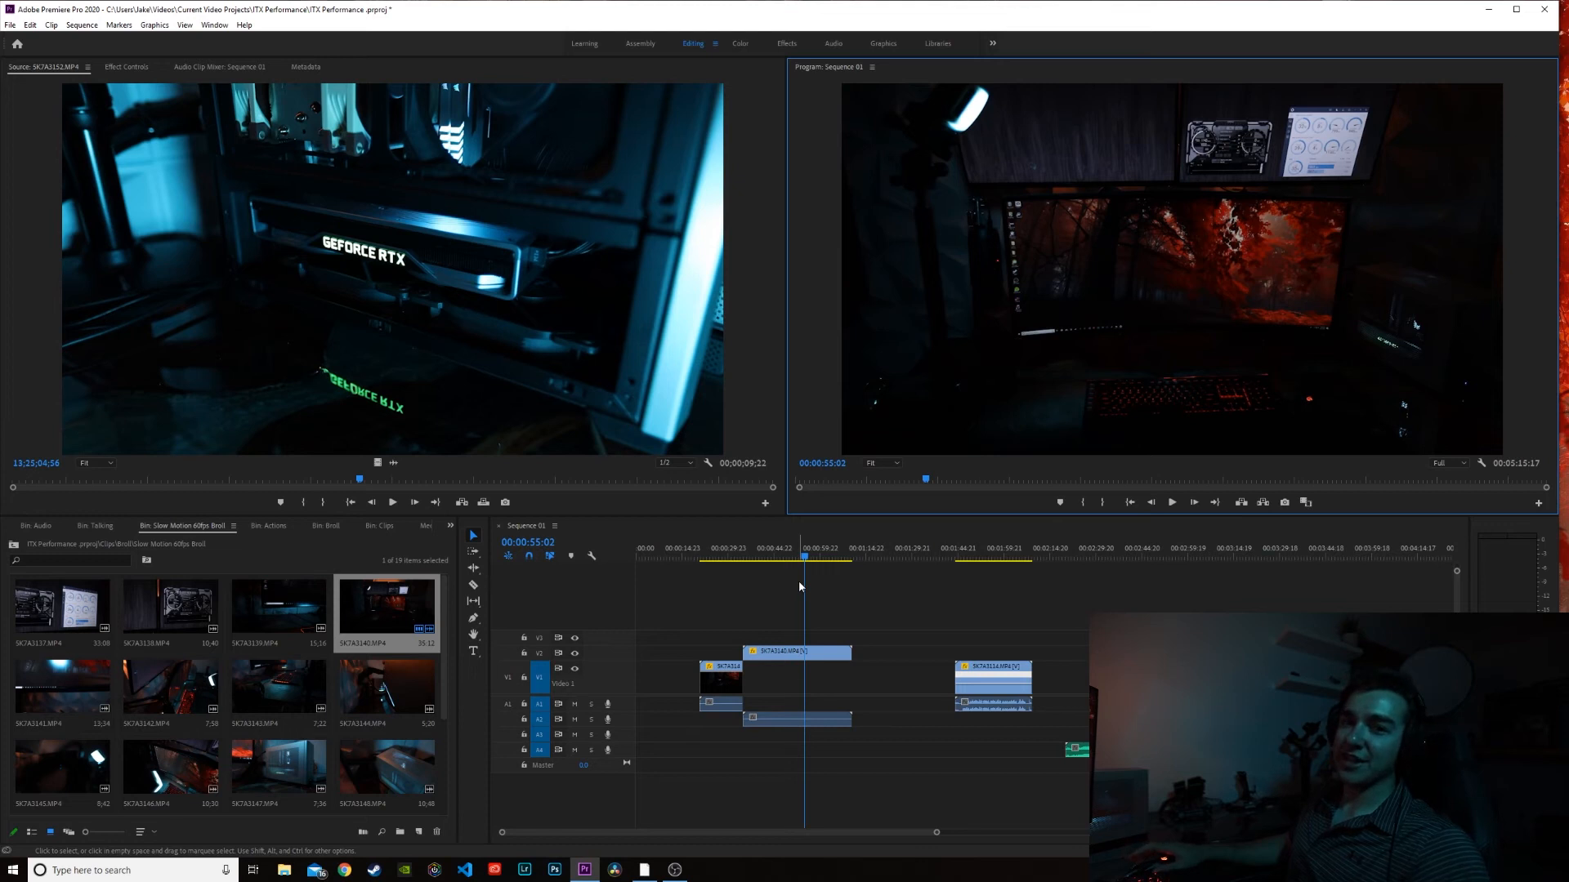
key(space)
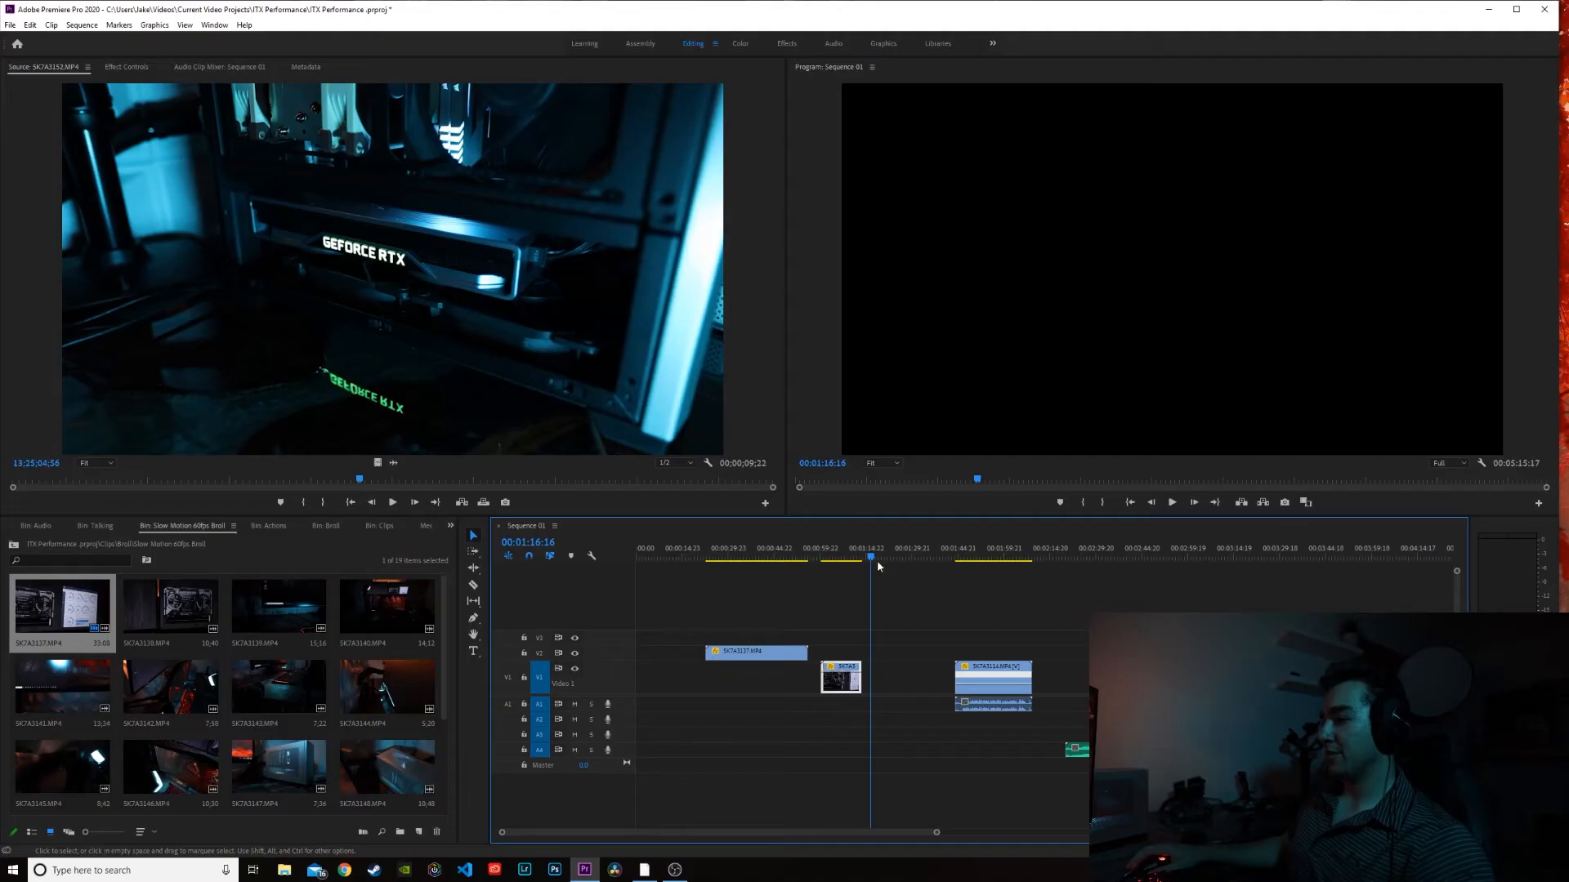
Step: Scrub through the 5K7A3137.MP4 versions on V1 and V2 to compare the original-speed and slow-motion footage
drag(878, 564, 851, 559)
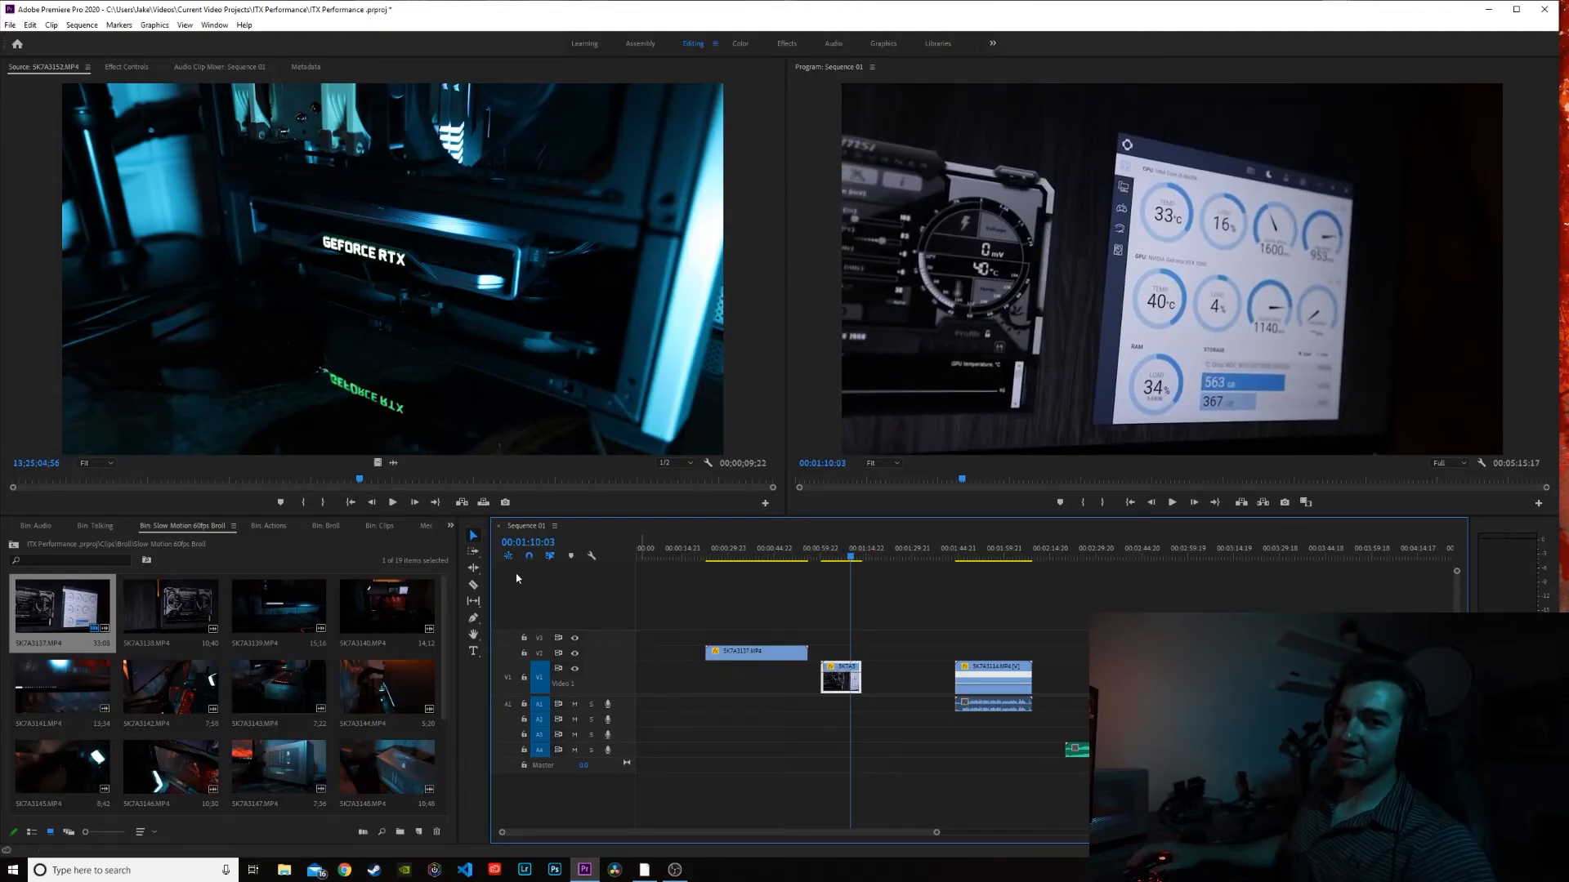
drag(850, 561, 841, 560)
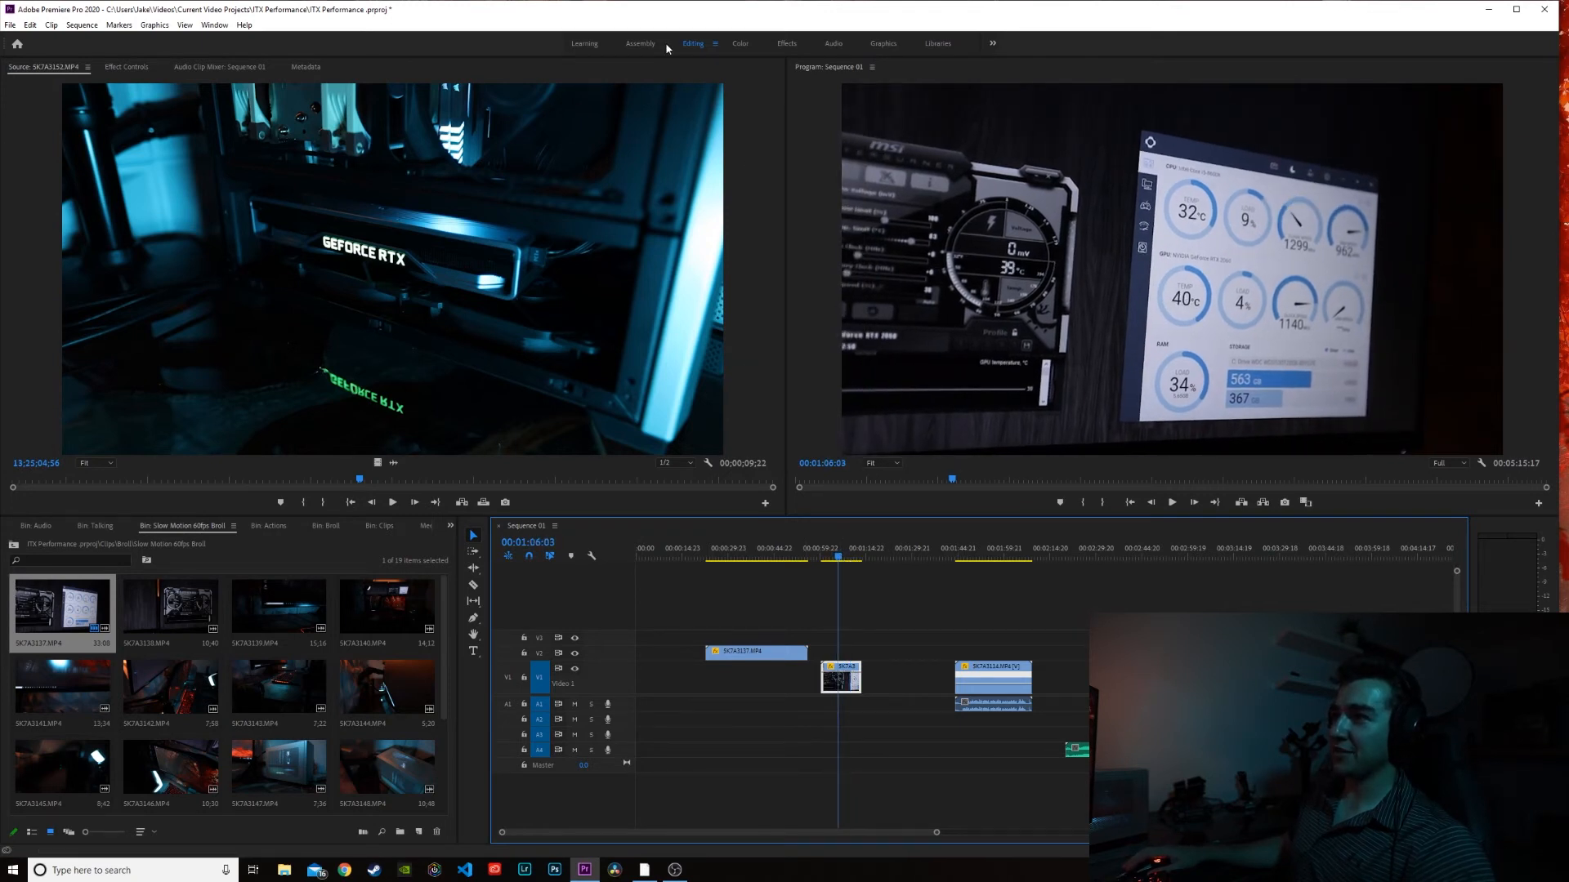
click(789, 652)
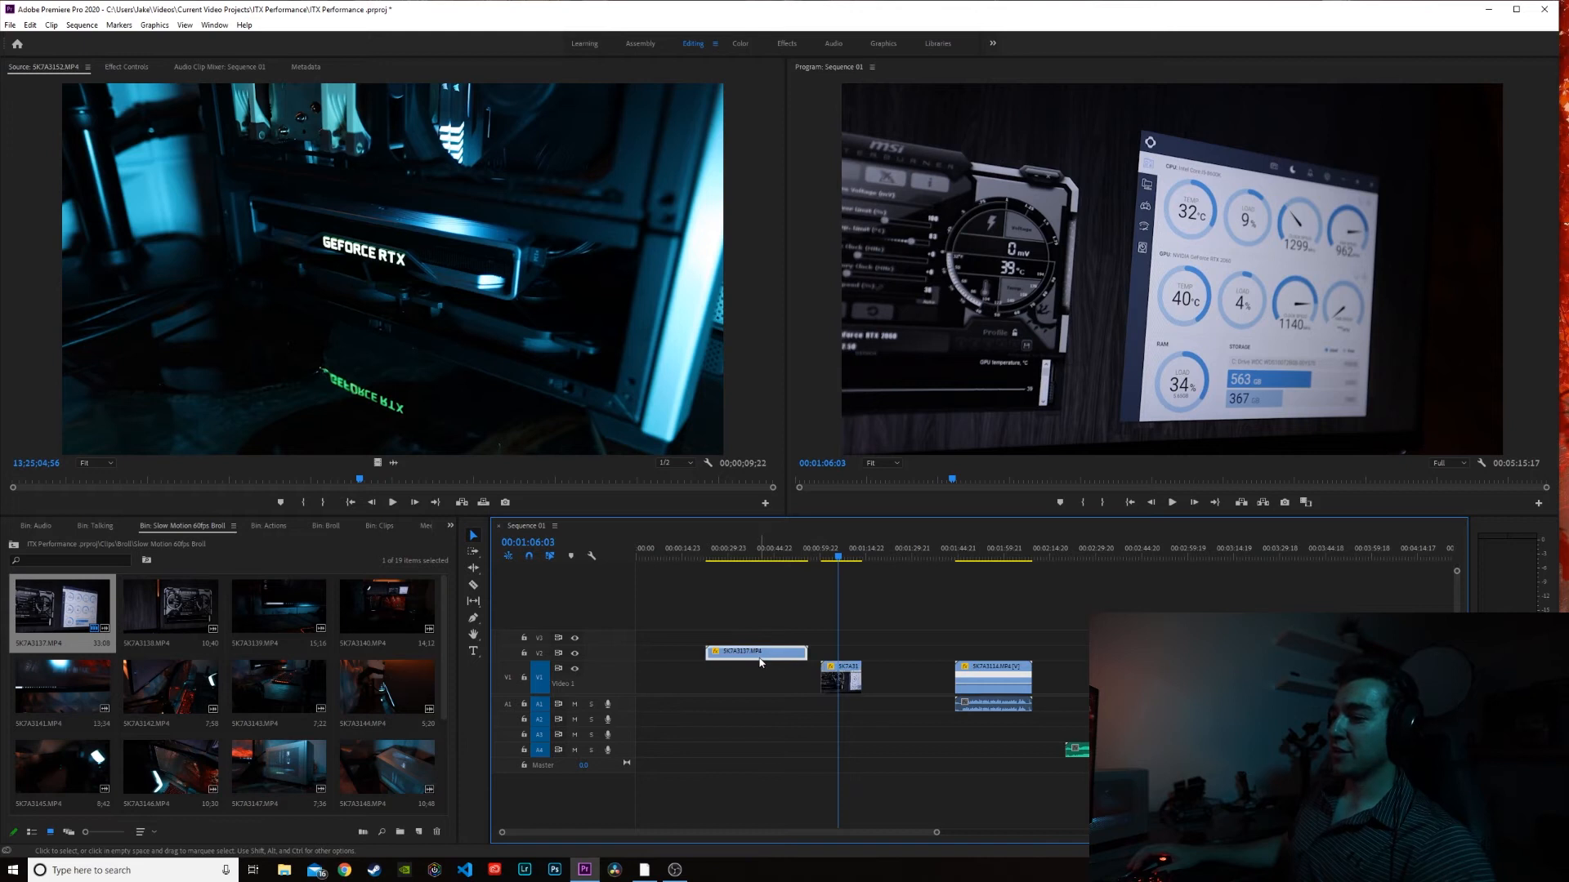
drag(839, 561, 773, 588)
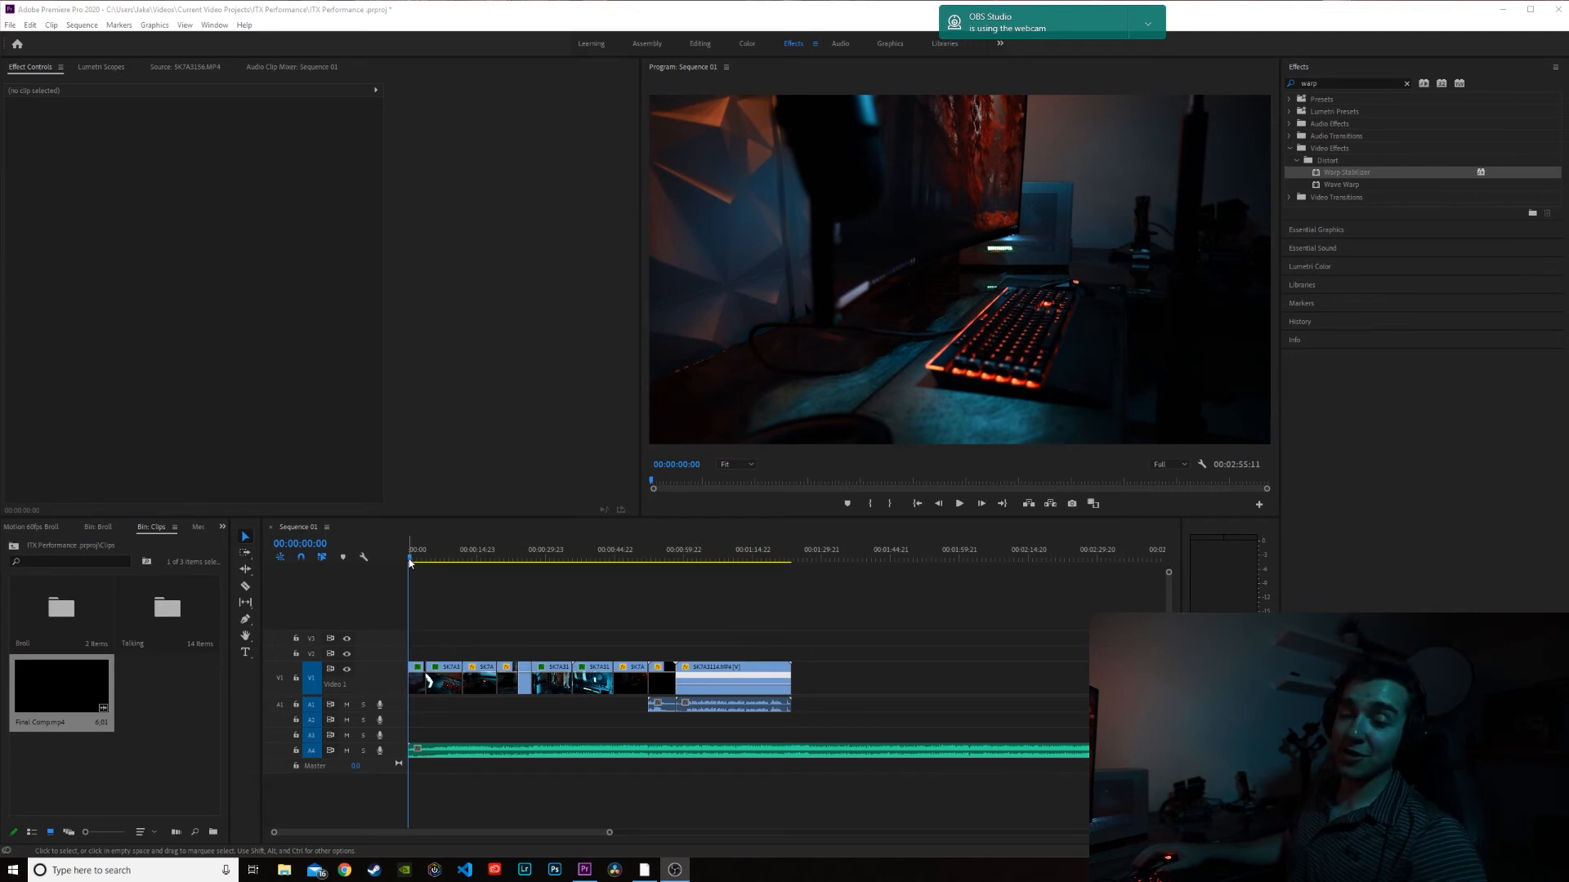
Step: Scrub to the PC case shot at about 00:00:21:04 and try to render the sequence's effects with Render Effects In to Out
drag(409, 562, 505, 553)
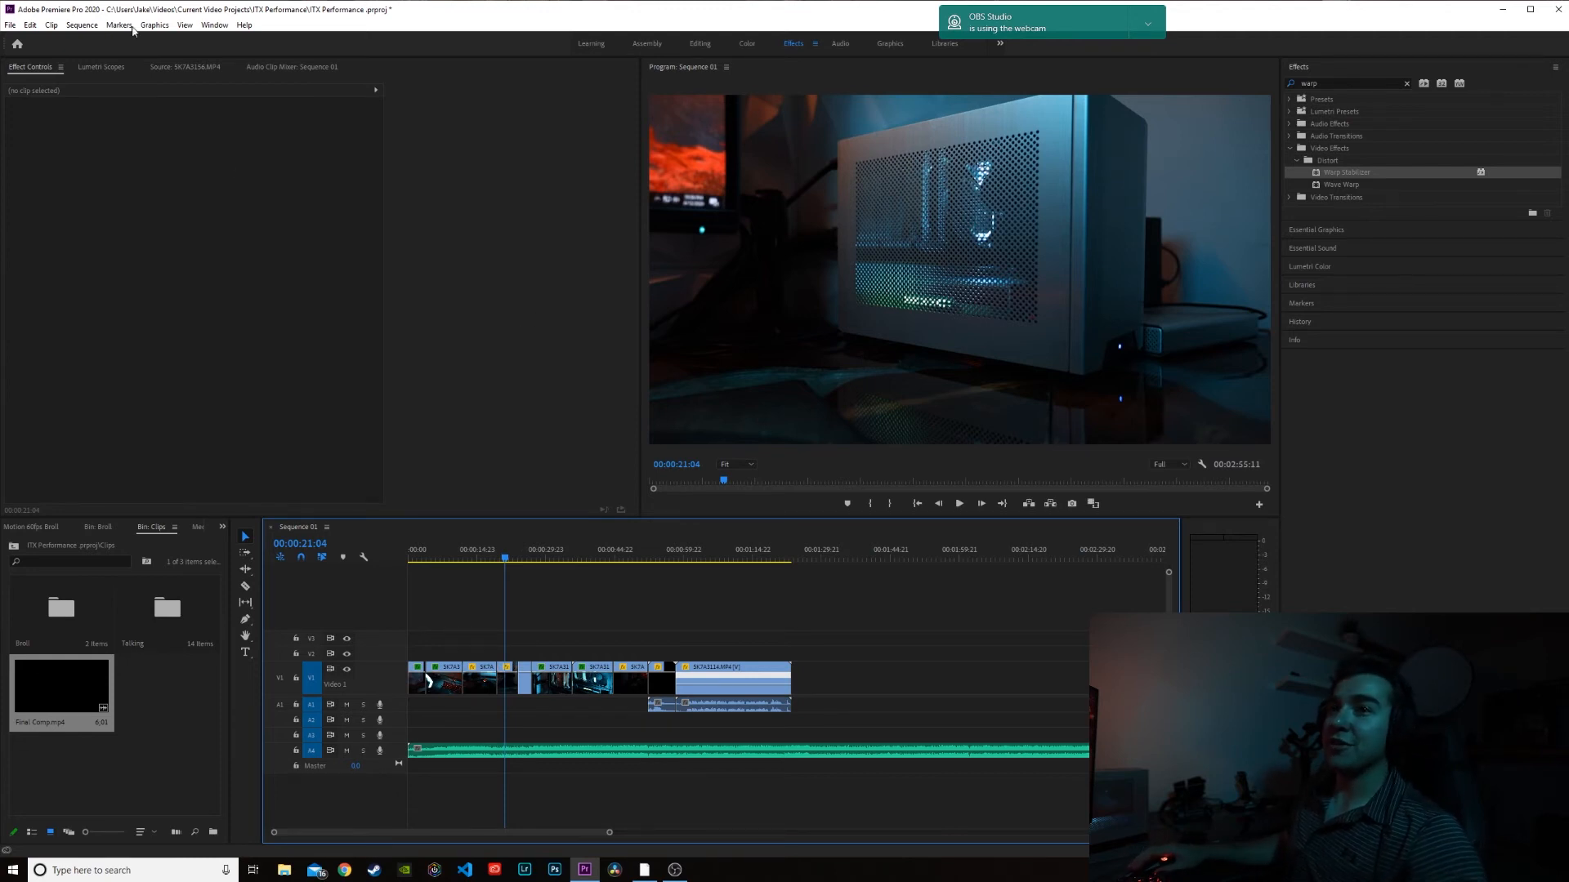
click(81, 25)
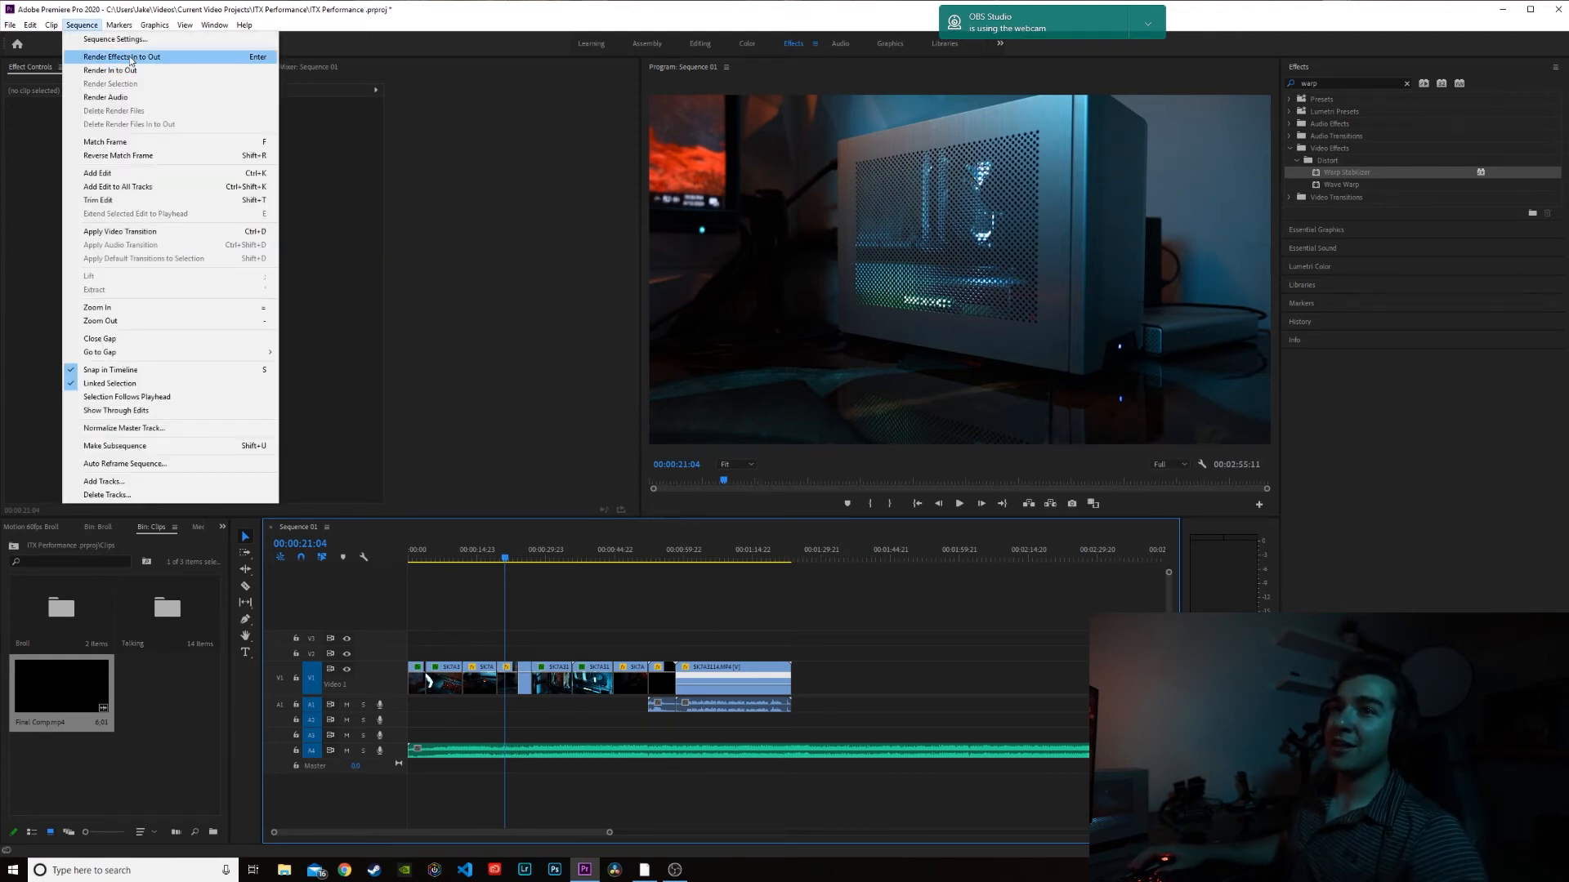
click(129, 59)
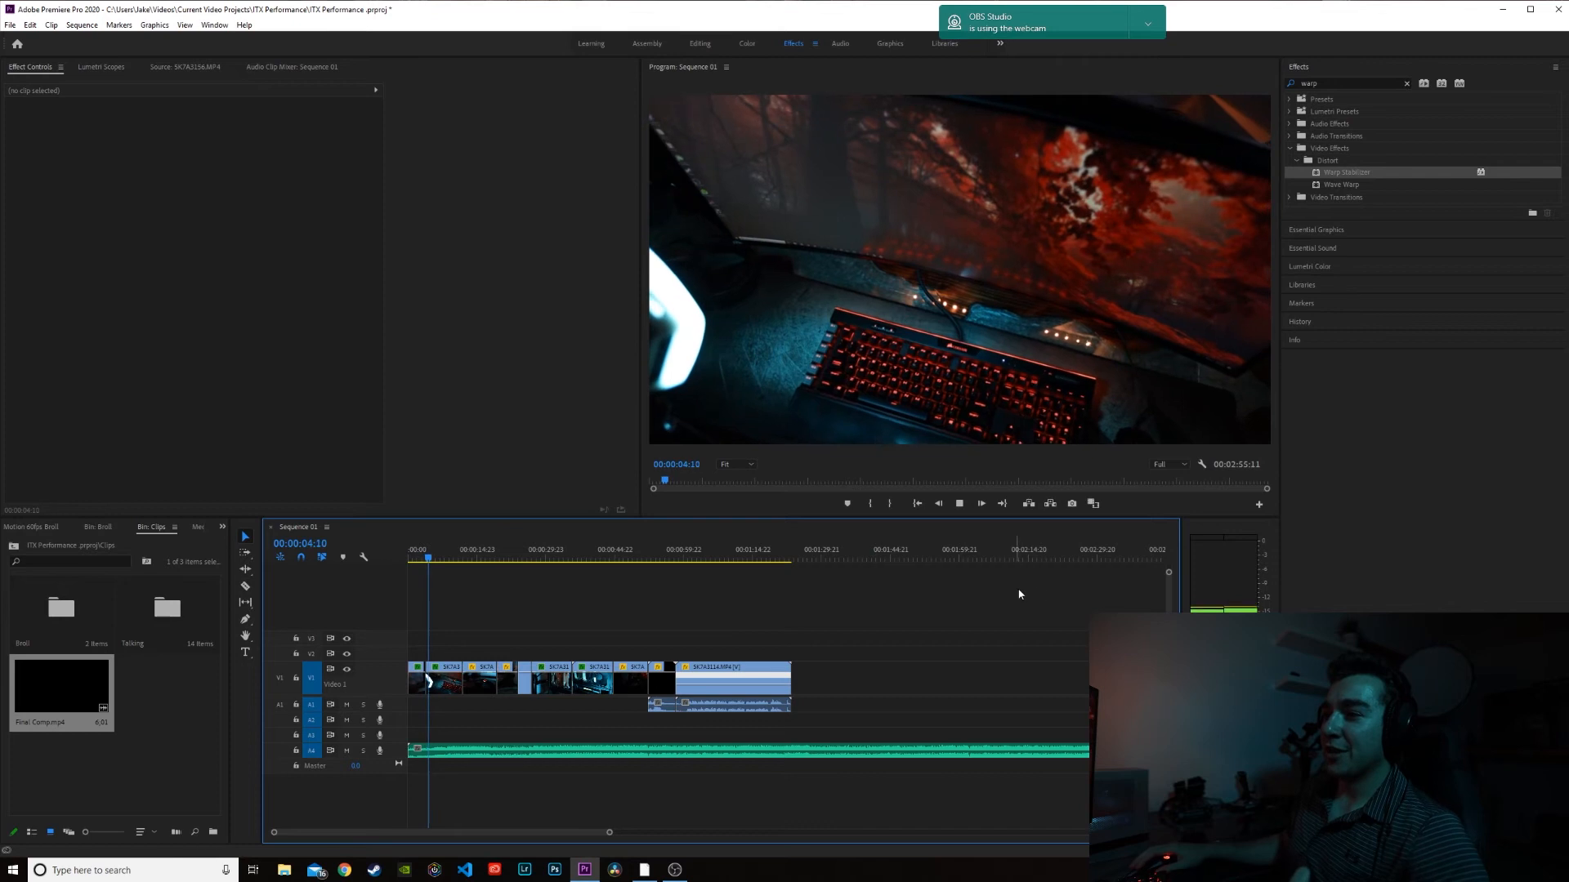
Step: Stop playback and scrub the edited sequence between the PC case shot and the keyboard shot to check preview smoothness
click(960, 503)
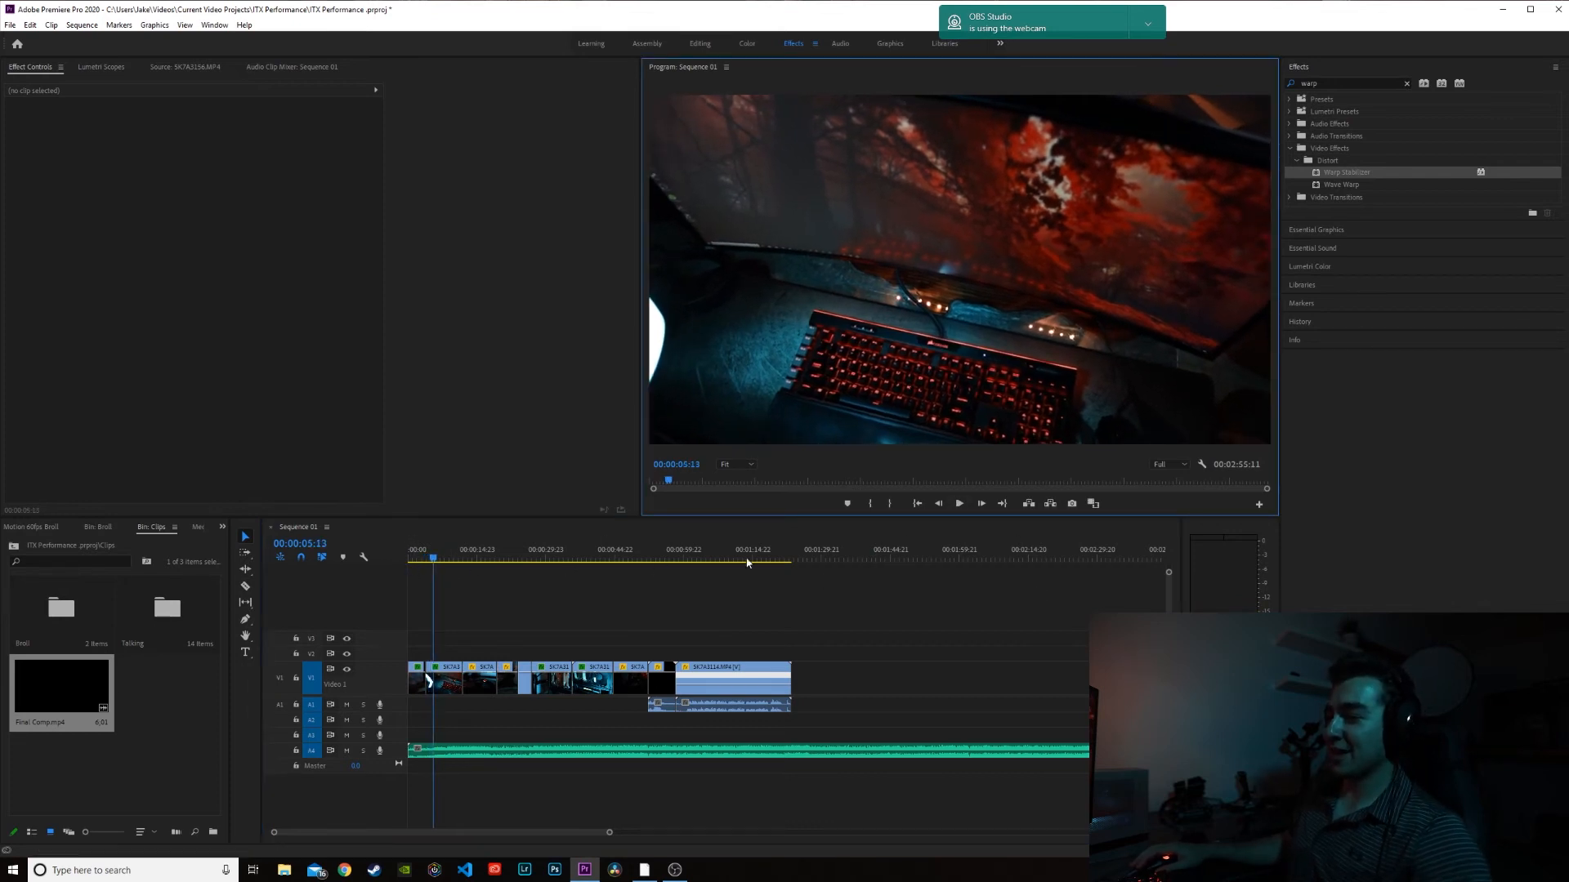
click(512, 558)
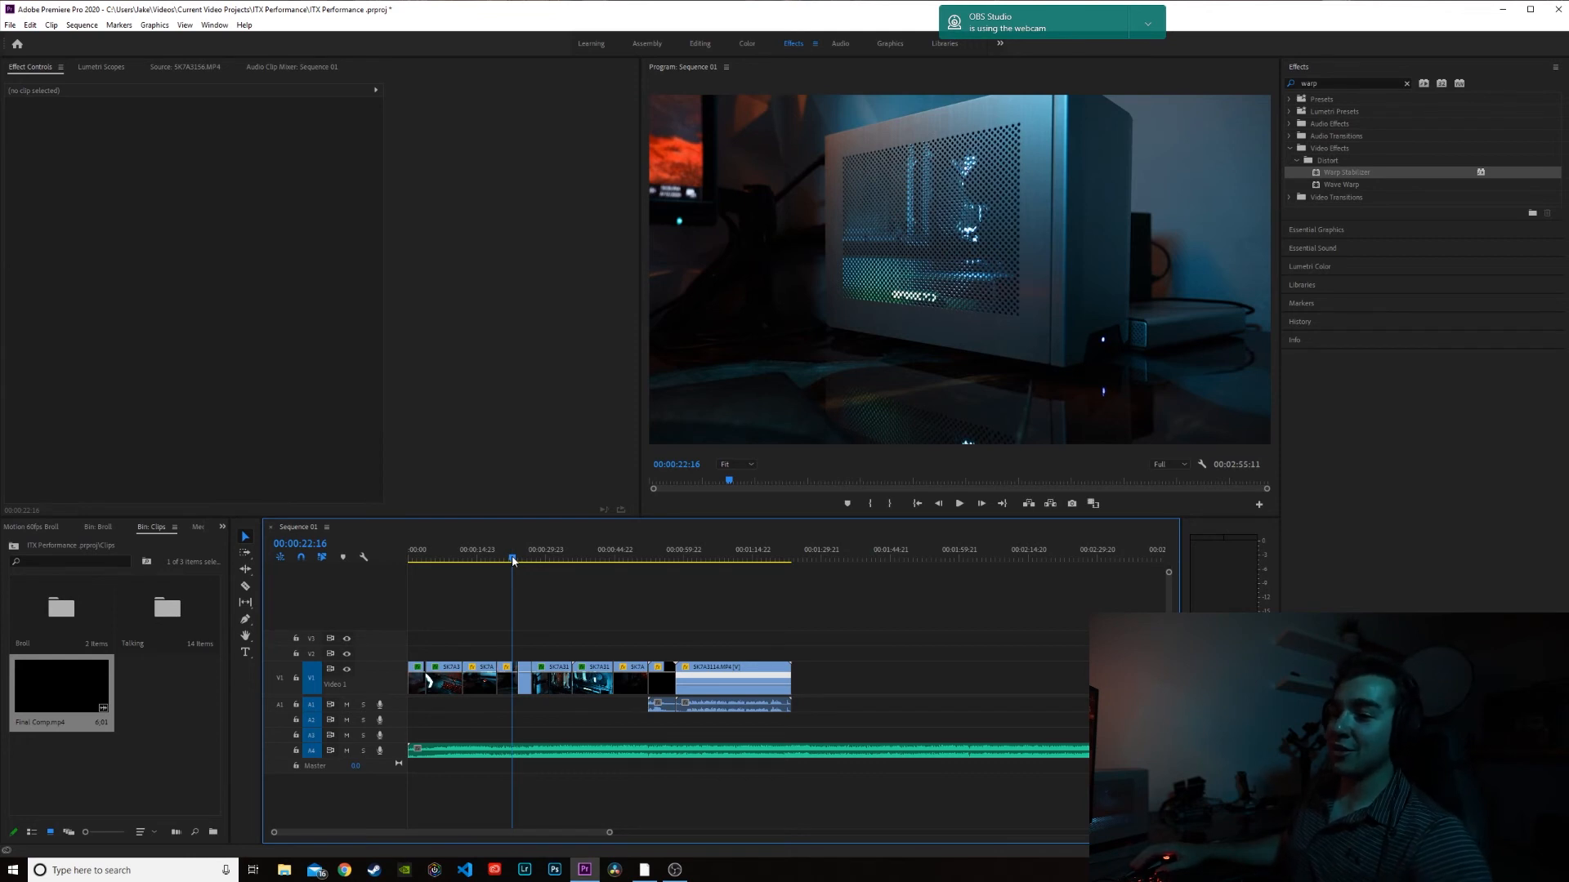
drag(512, 561, 439, 561)
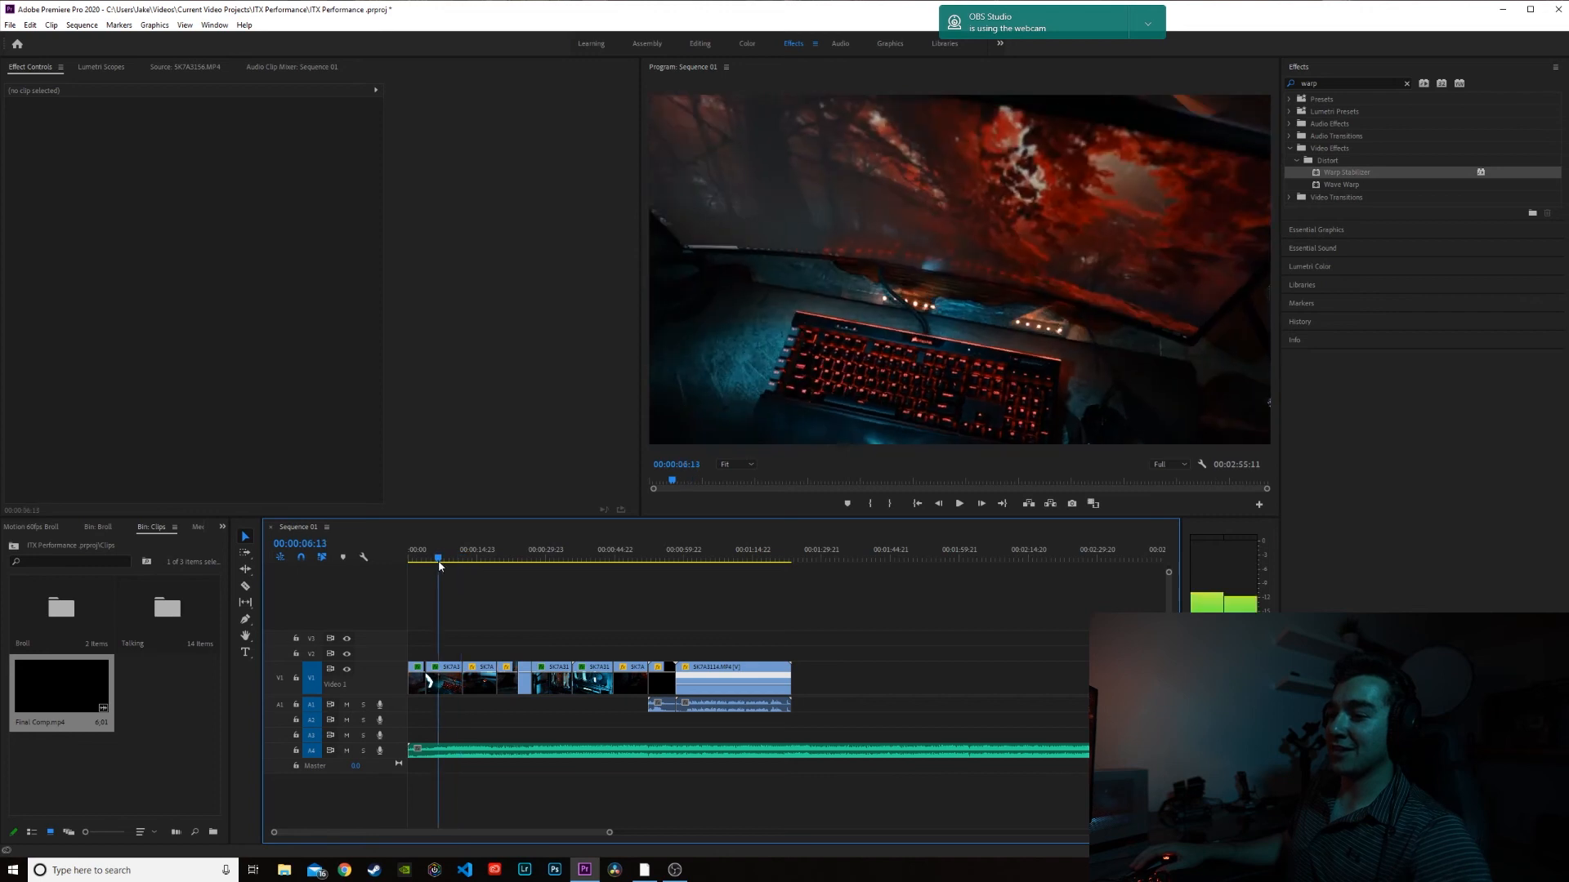
Step: Return to the start of the sequence and mark the in point at 00:00:00:00
click(917, 504)
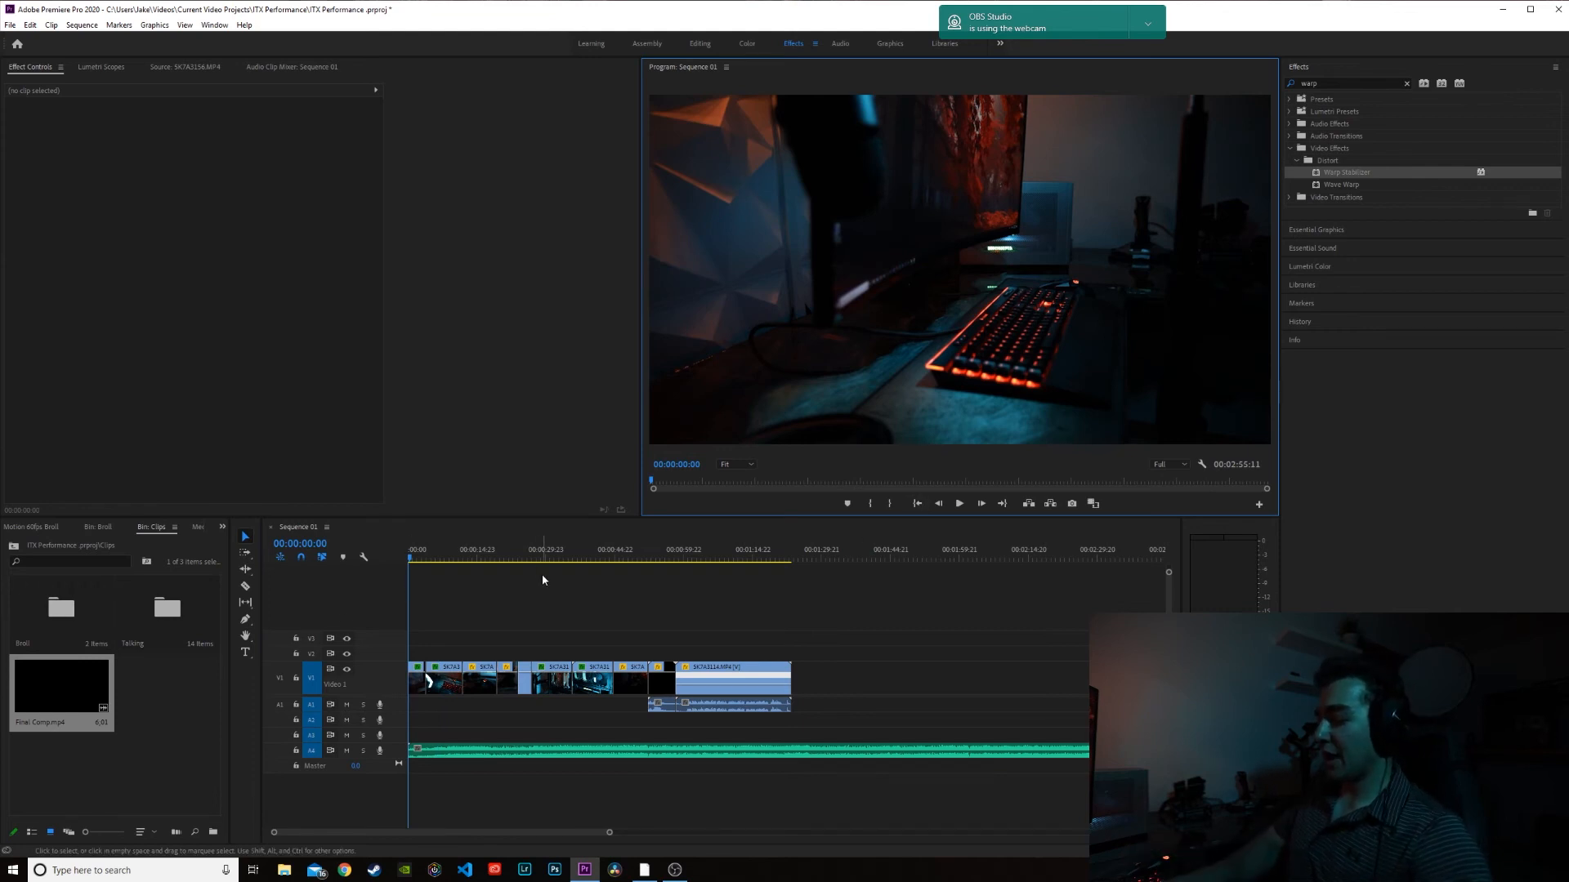
key(ctrl+a)
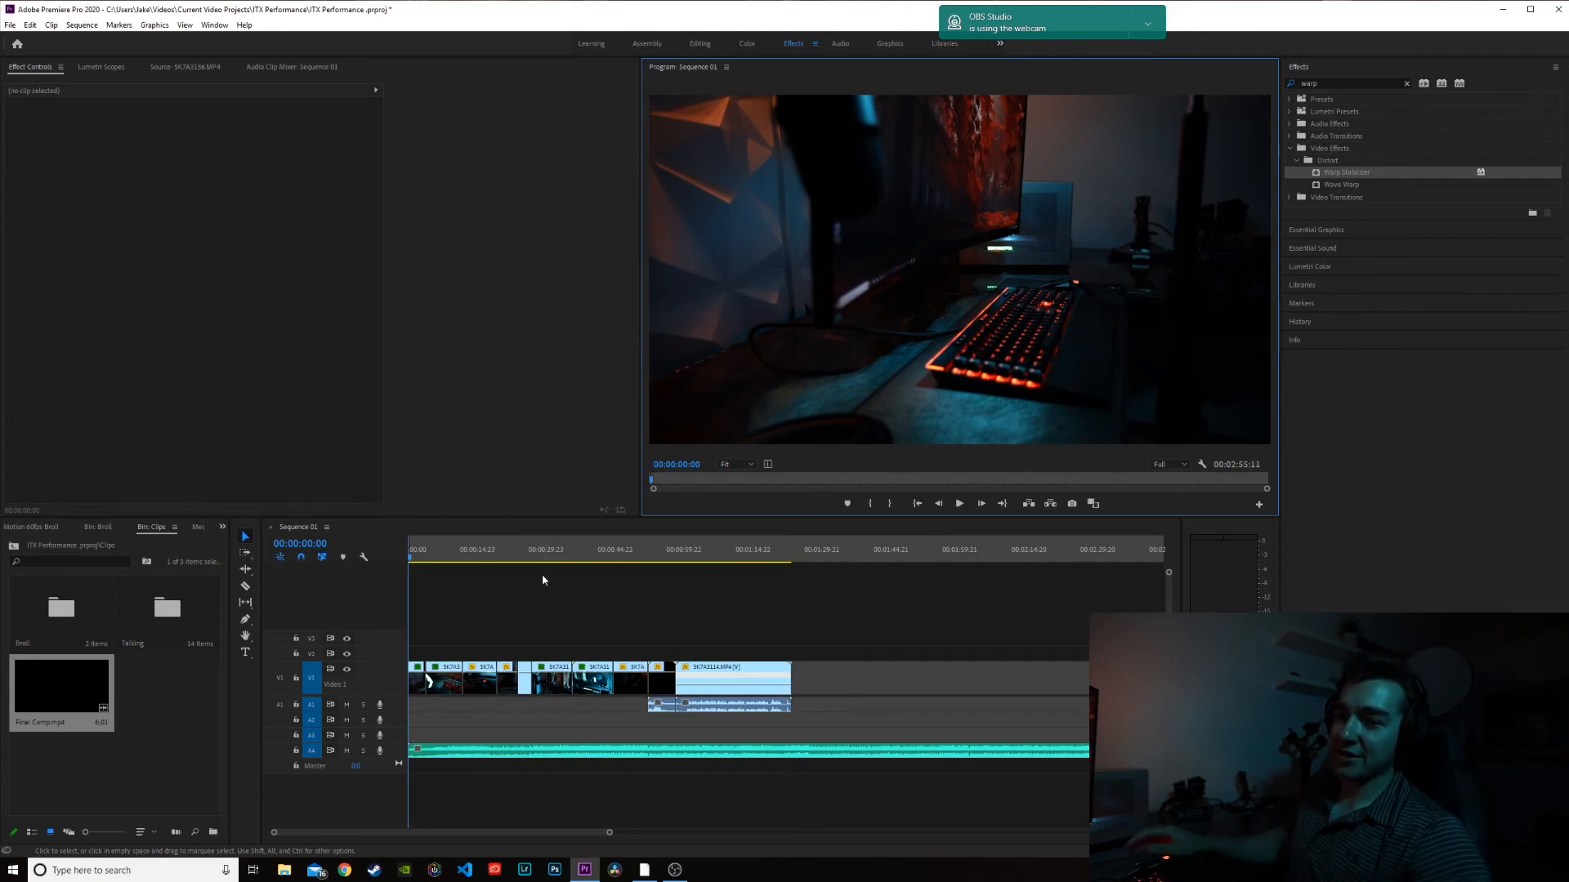
right_click(422, 546)
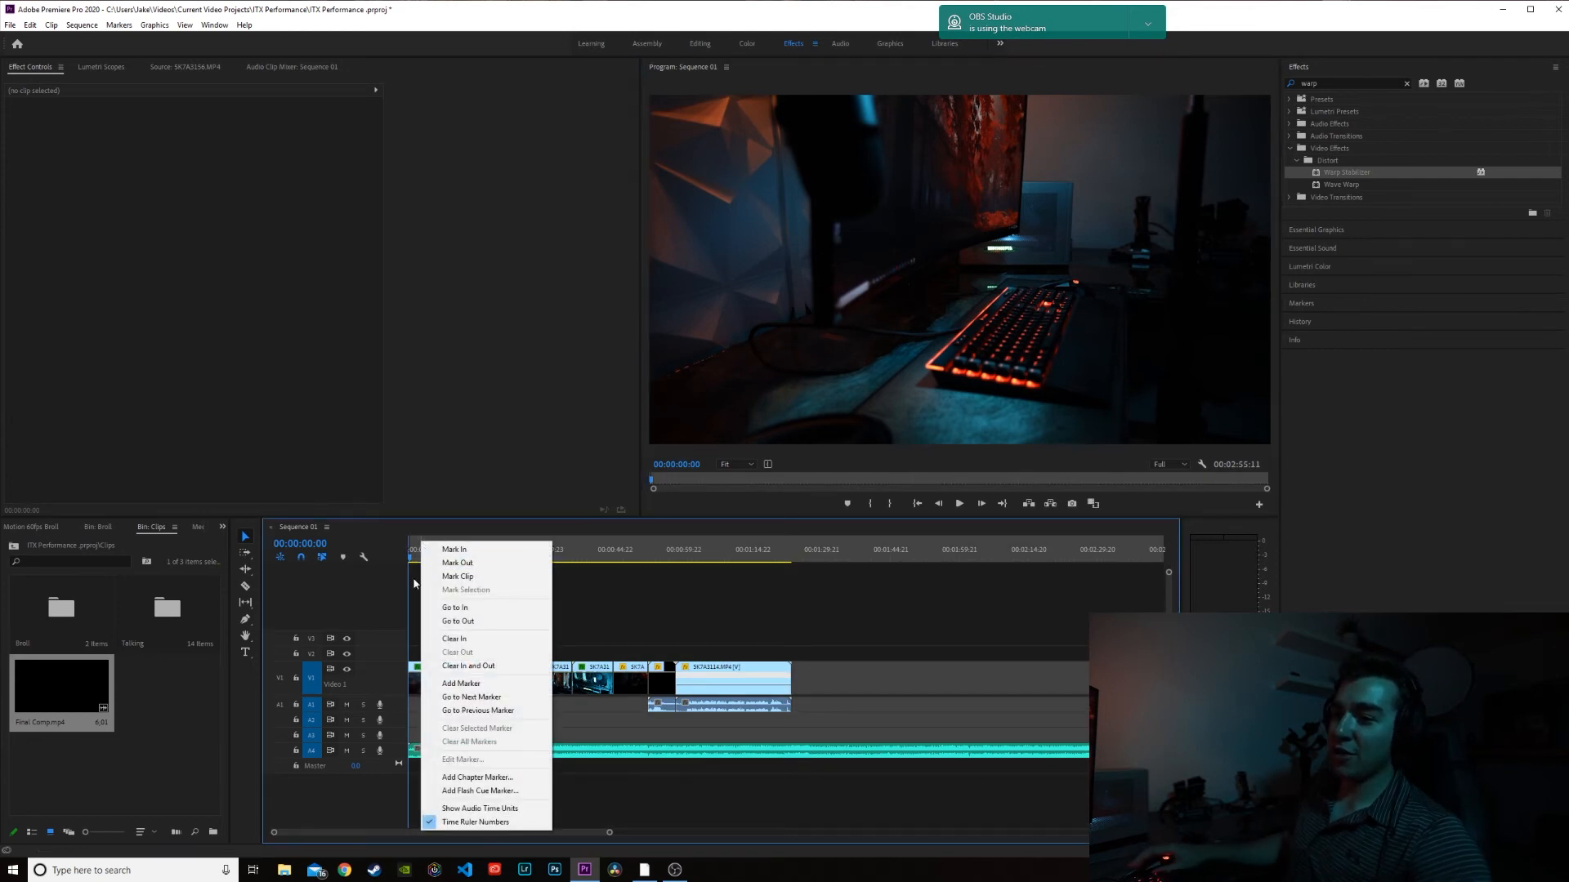
click(666, 595)
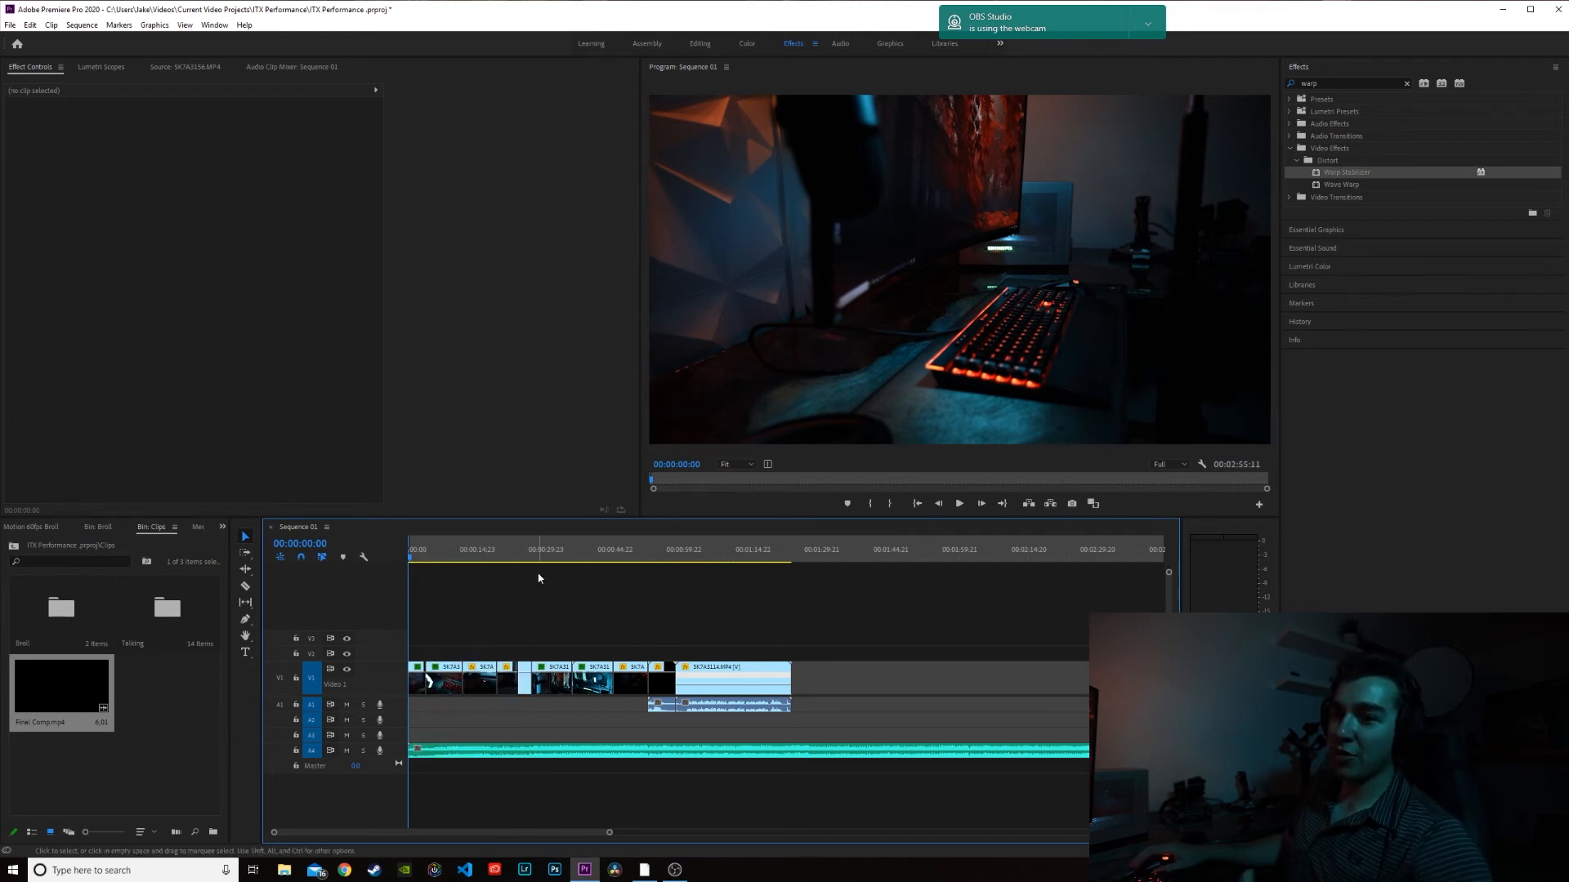
Step: Mark the out point at 00:00:58:07, where the talking clip begins, and render the marked range with Render In to Out
click(1001, 504)
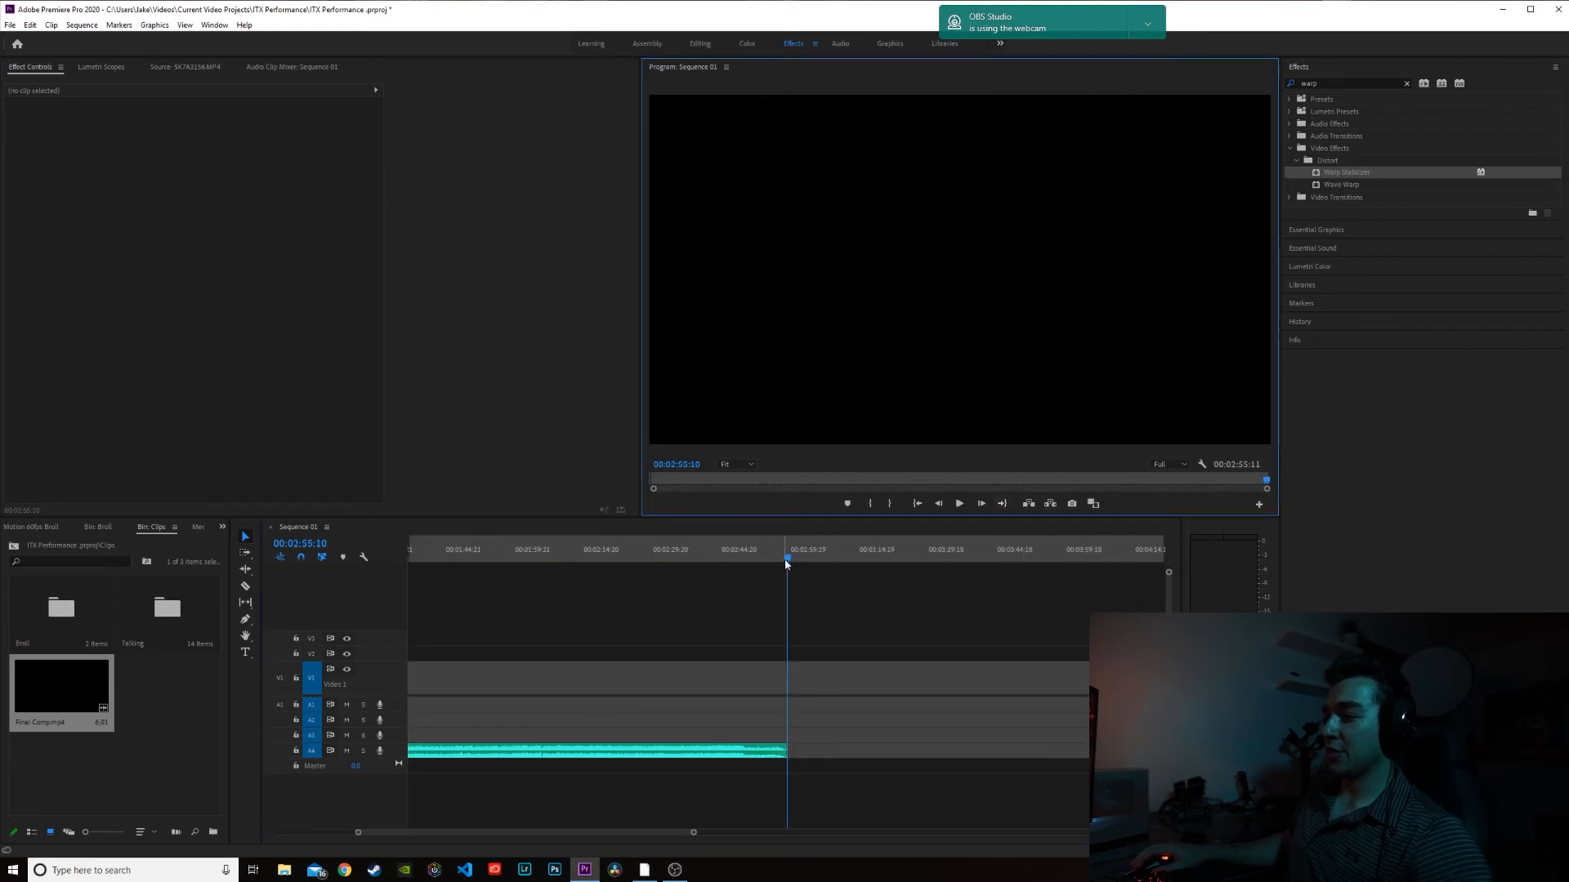
drag(696, 833, 881, 833)
drag(720, 559, 513, 597)
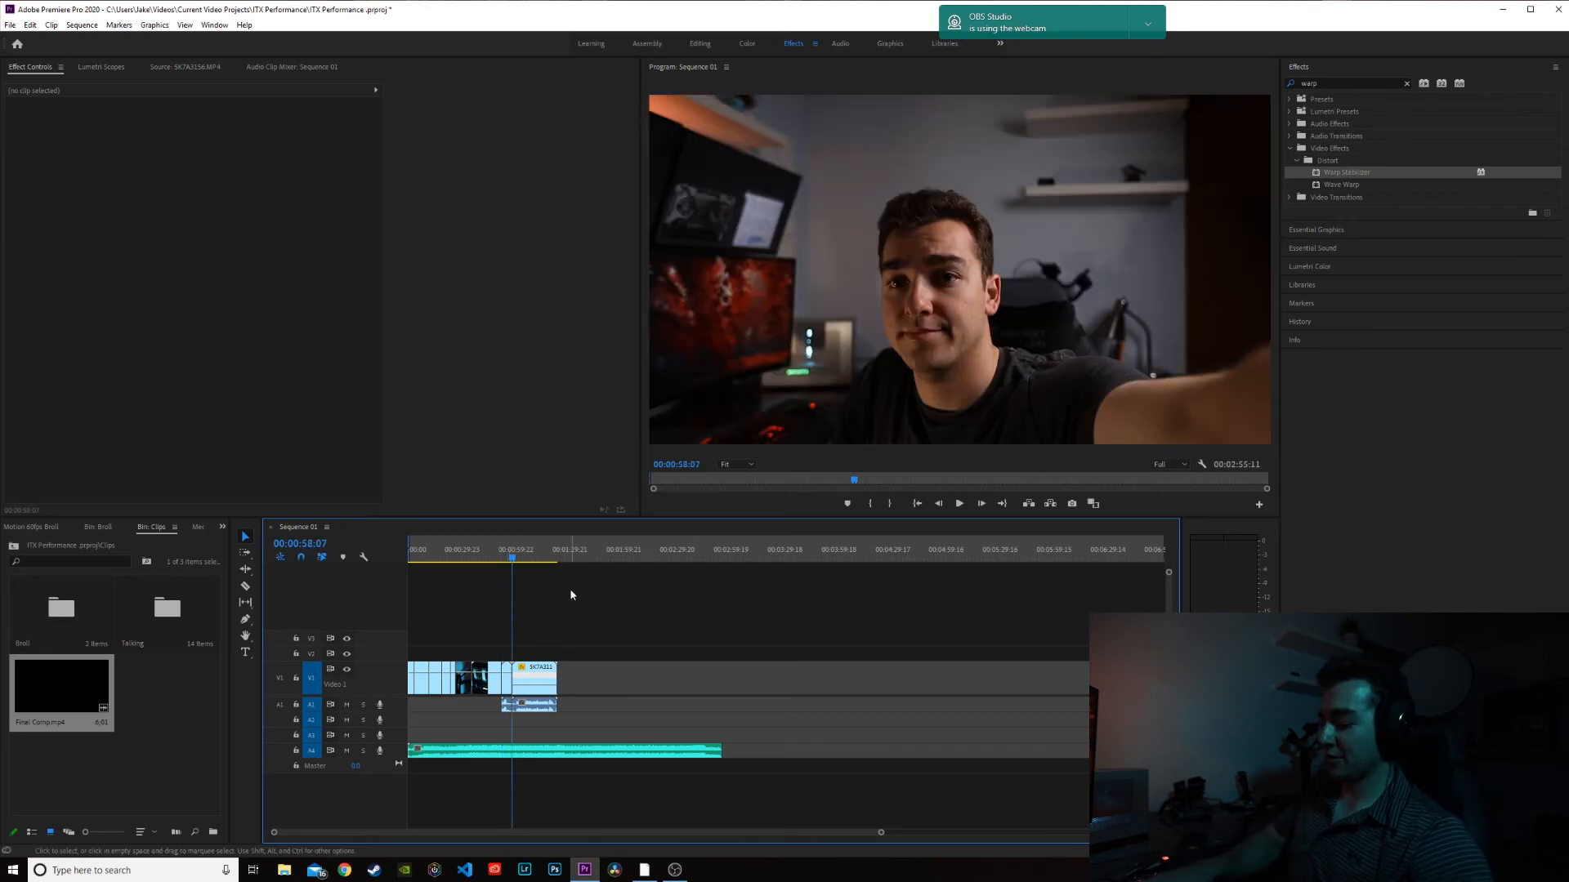
key(o)
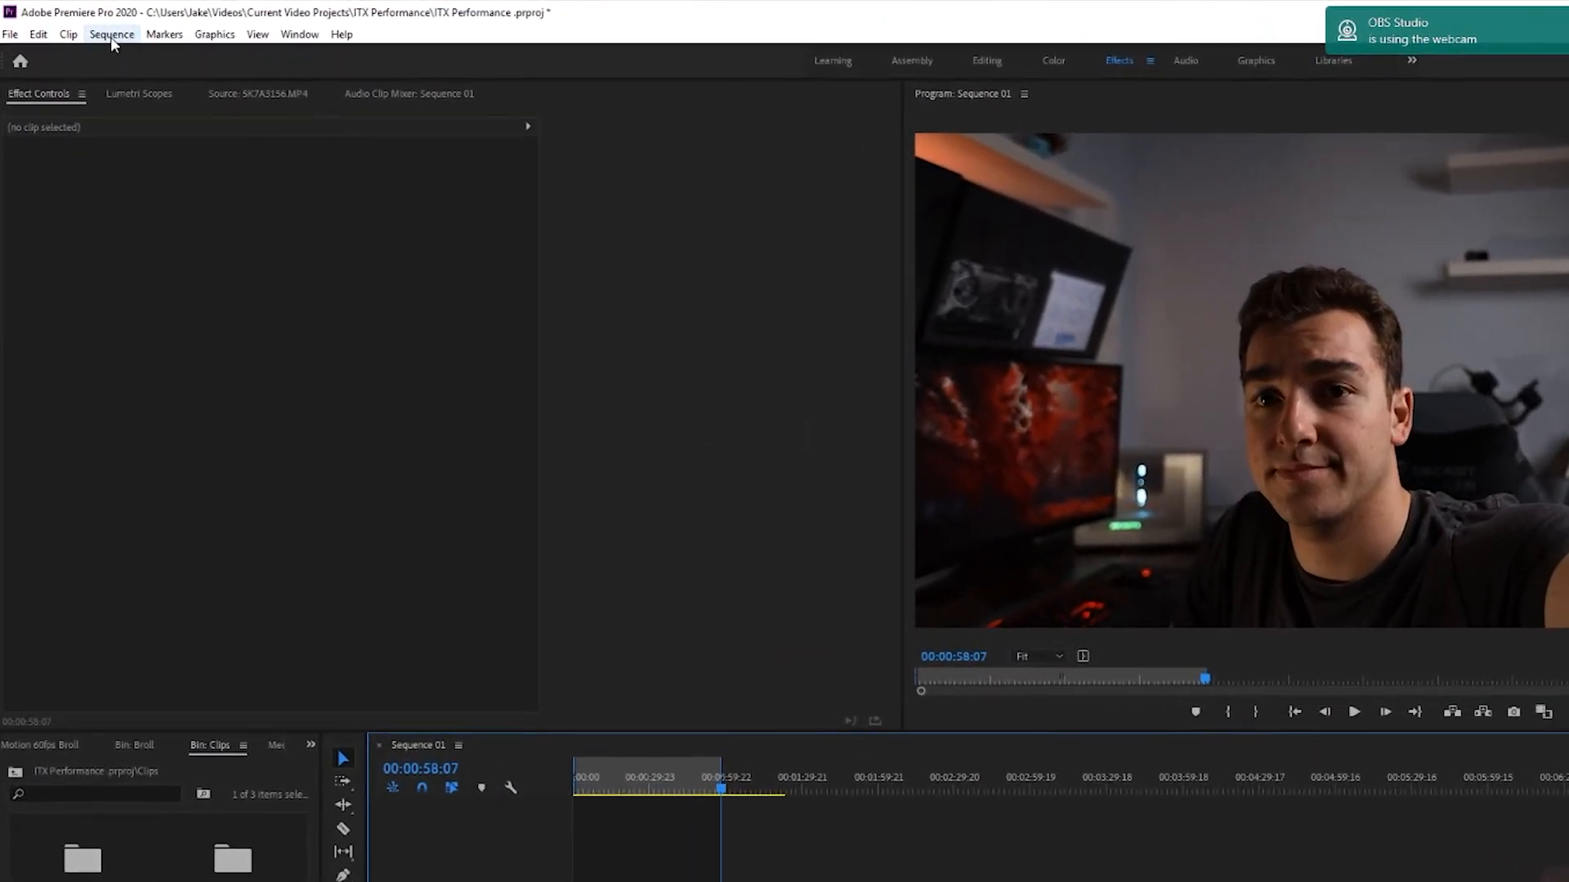
click(111, 37)
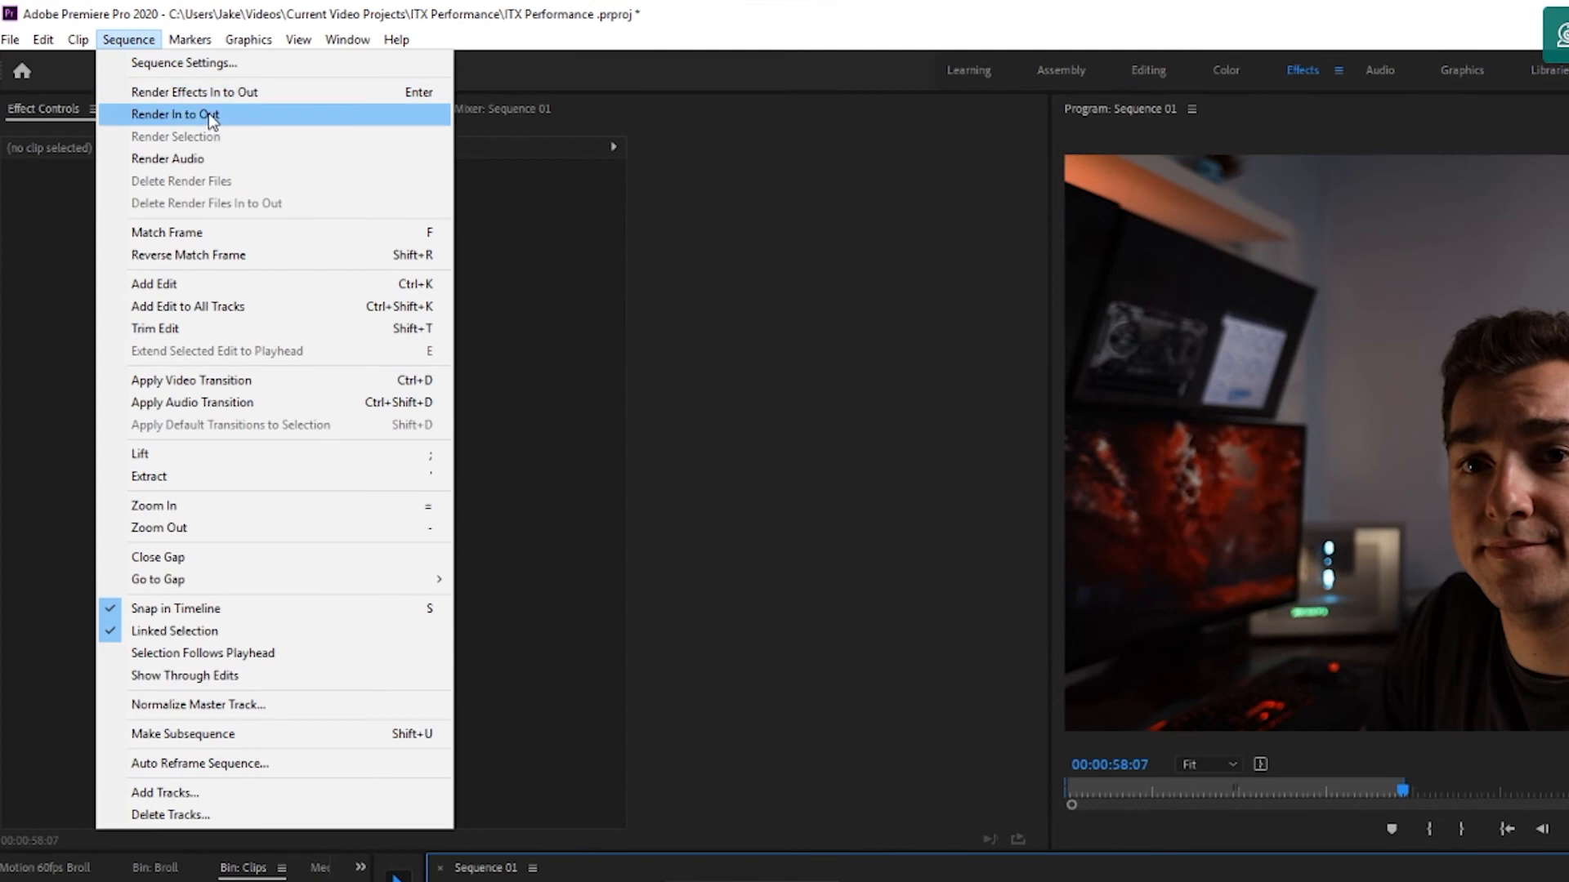
click(208, 114)
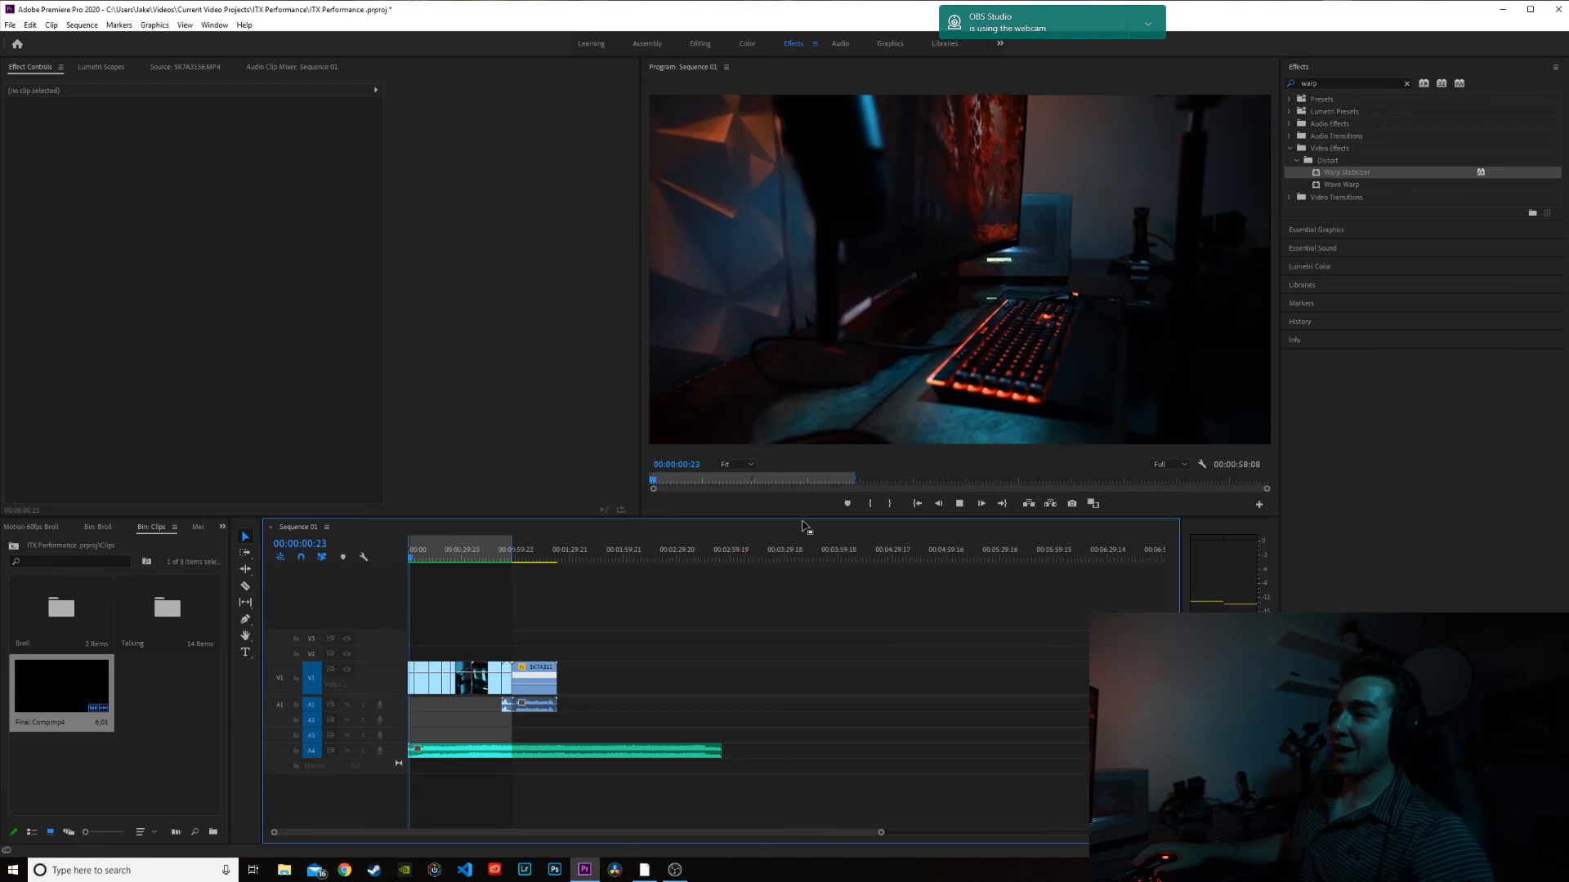
Step: Stop playback and scrub the rendered opening up to about 00:00:14:08 and back to the start to check preview smoothness
mouse_move(416, 554)
mouse_down()
mouse_move(455, 566)
mouse_move(412, 569)
mouse_up()
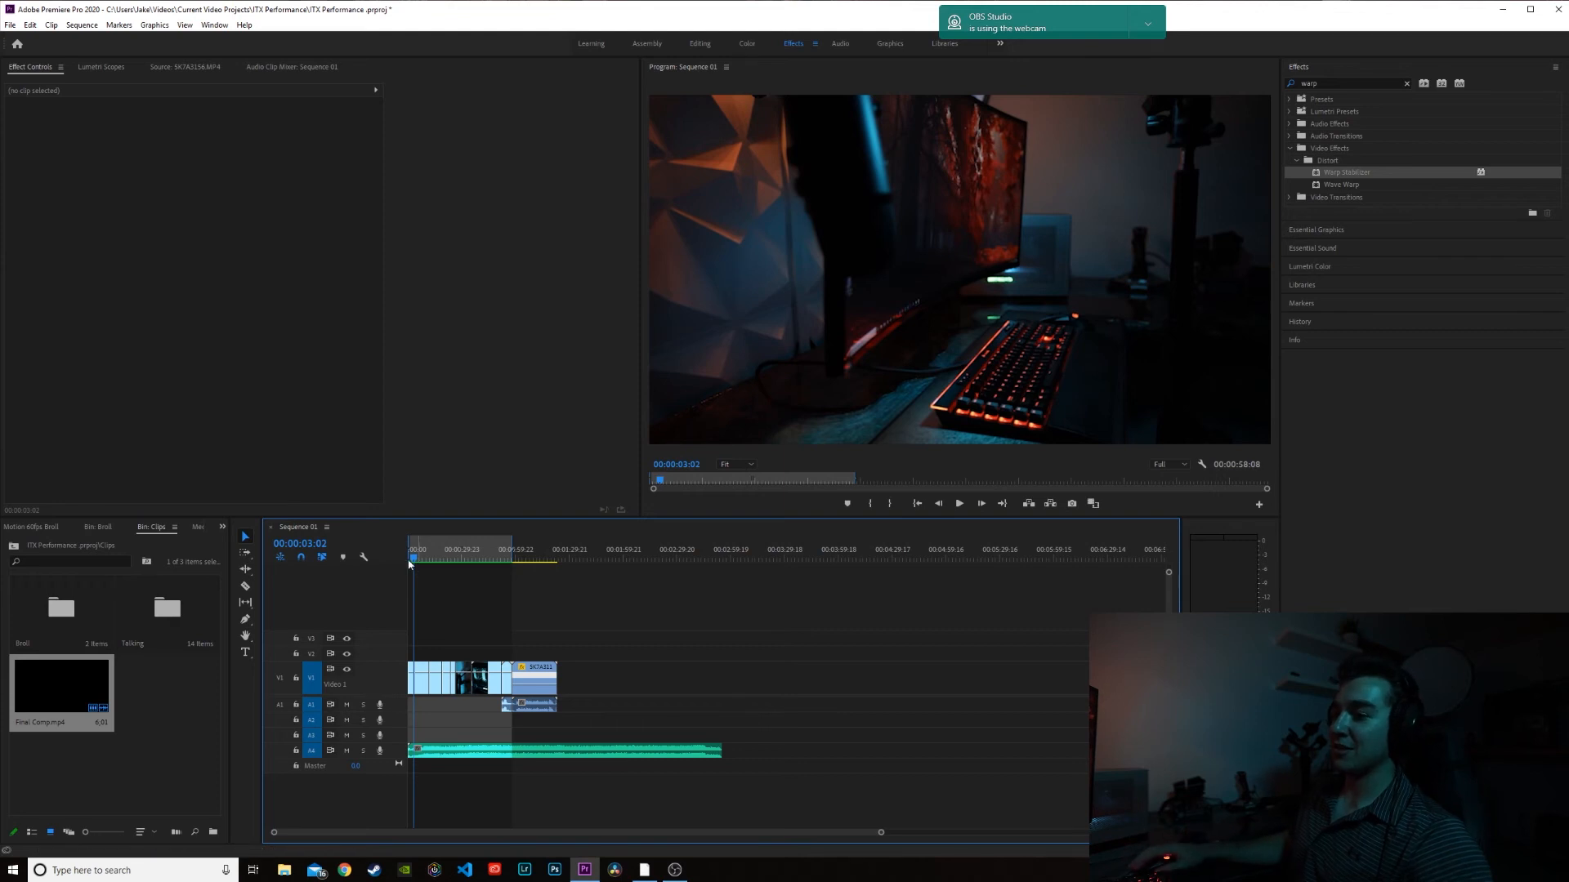
drag(415, 563, 435, 562)
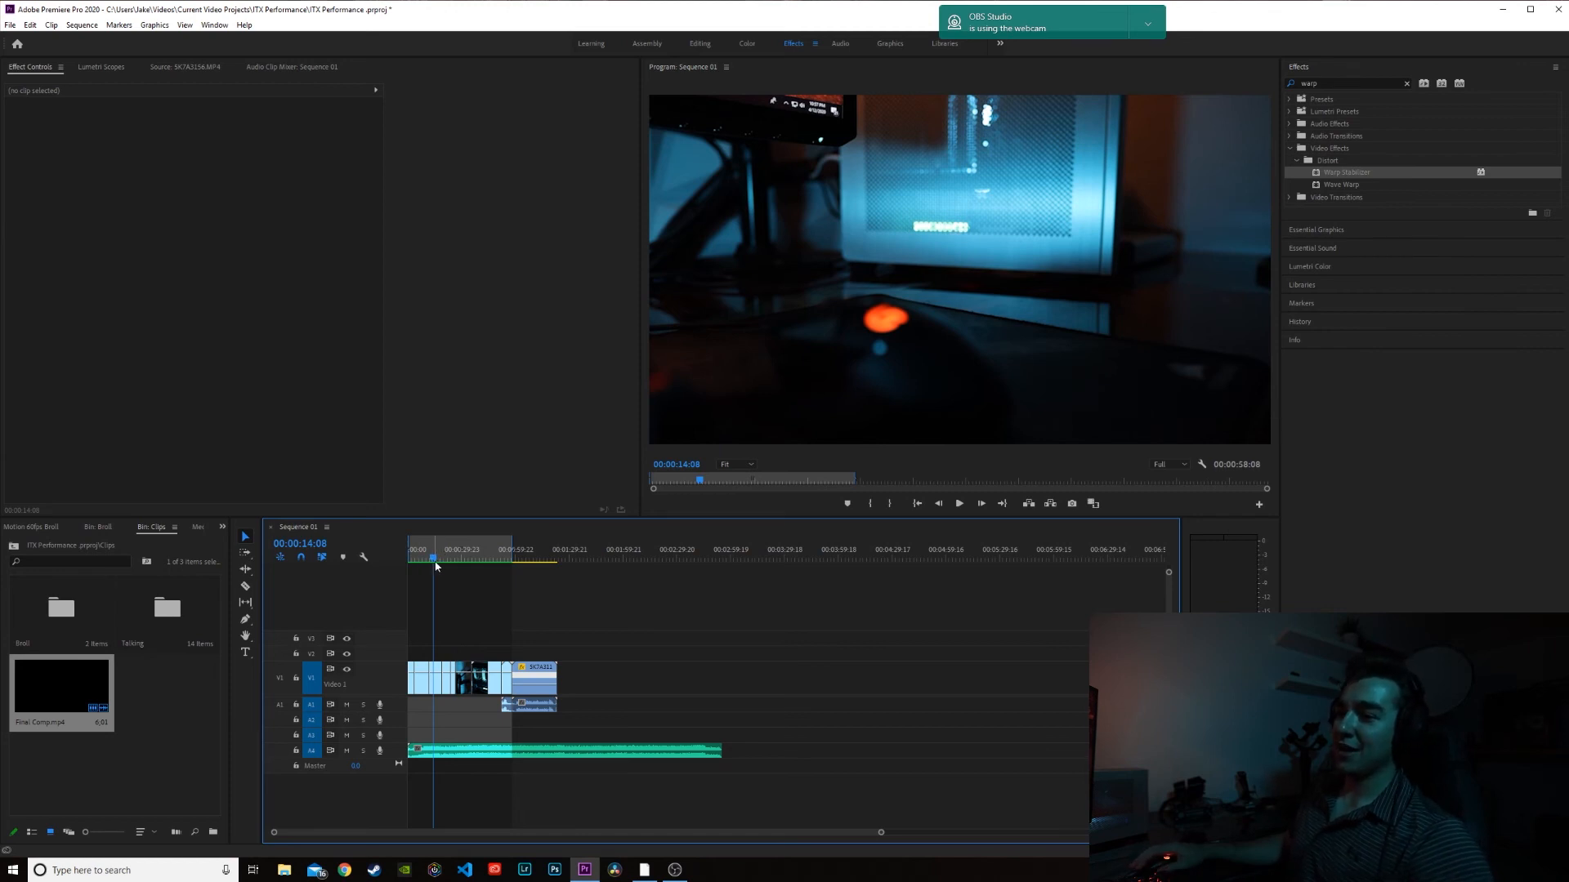
drag(433, 563, 410, 560)
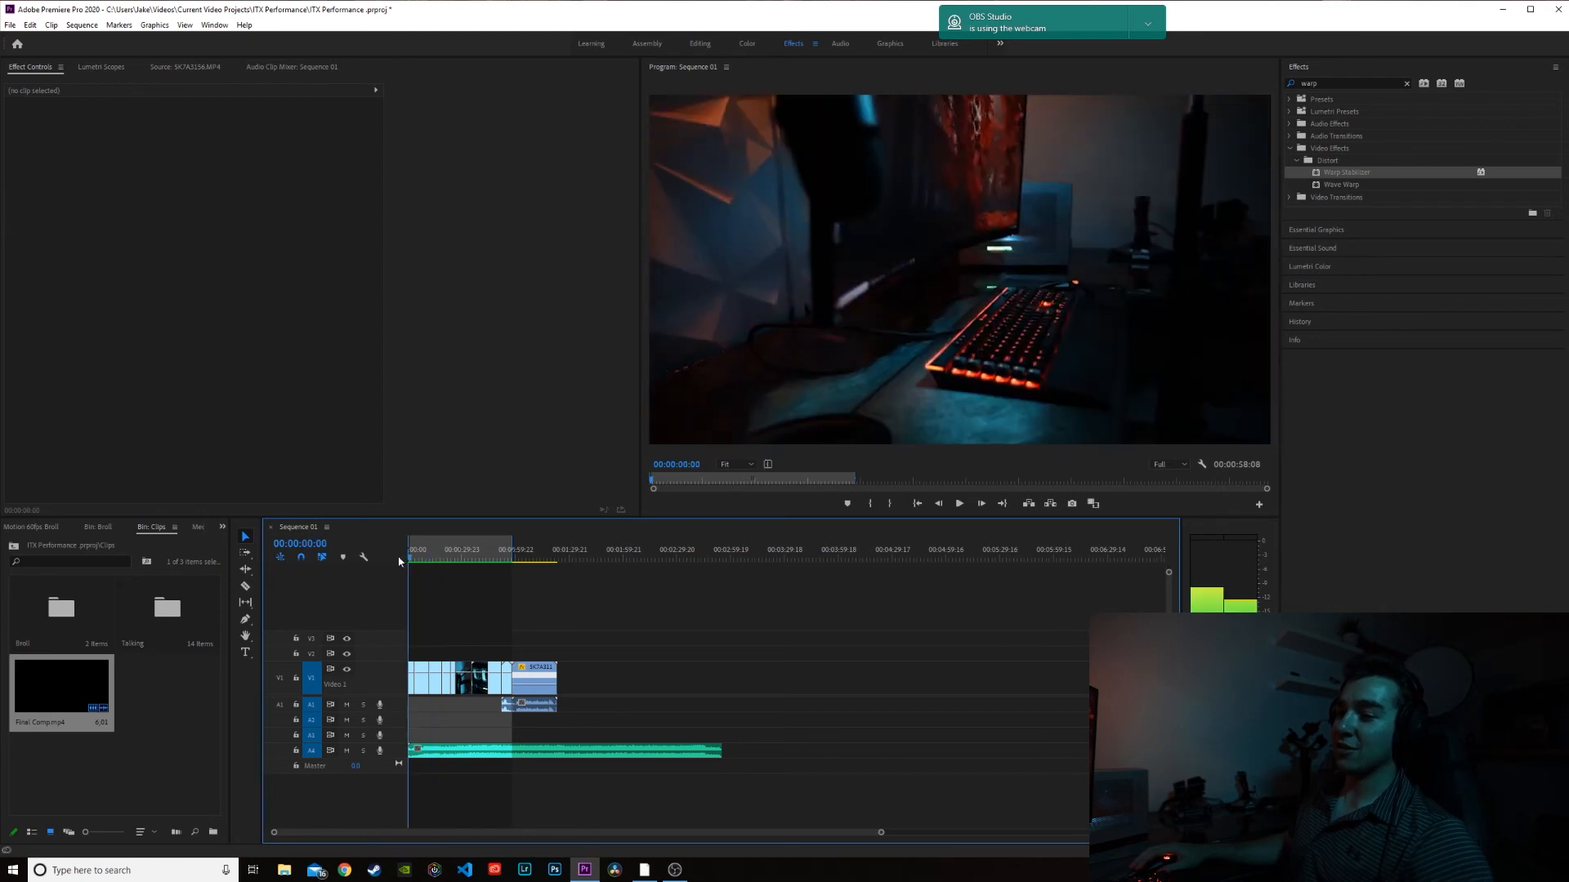
Step: Clear both the in and out points from the sequence
right_click(413, 561)
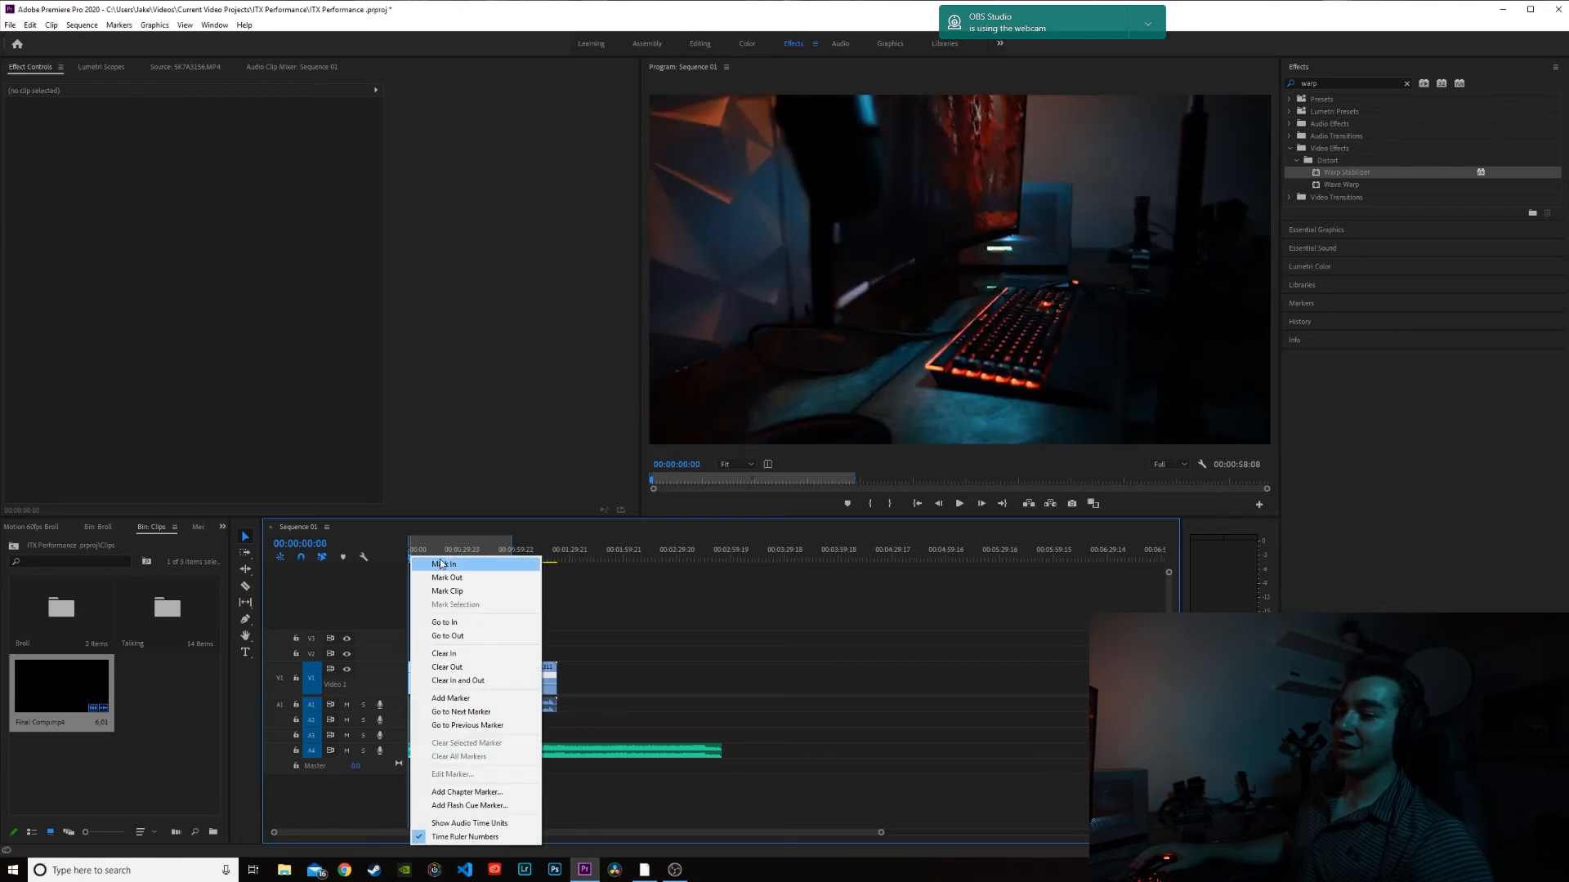
click(589, 577)
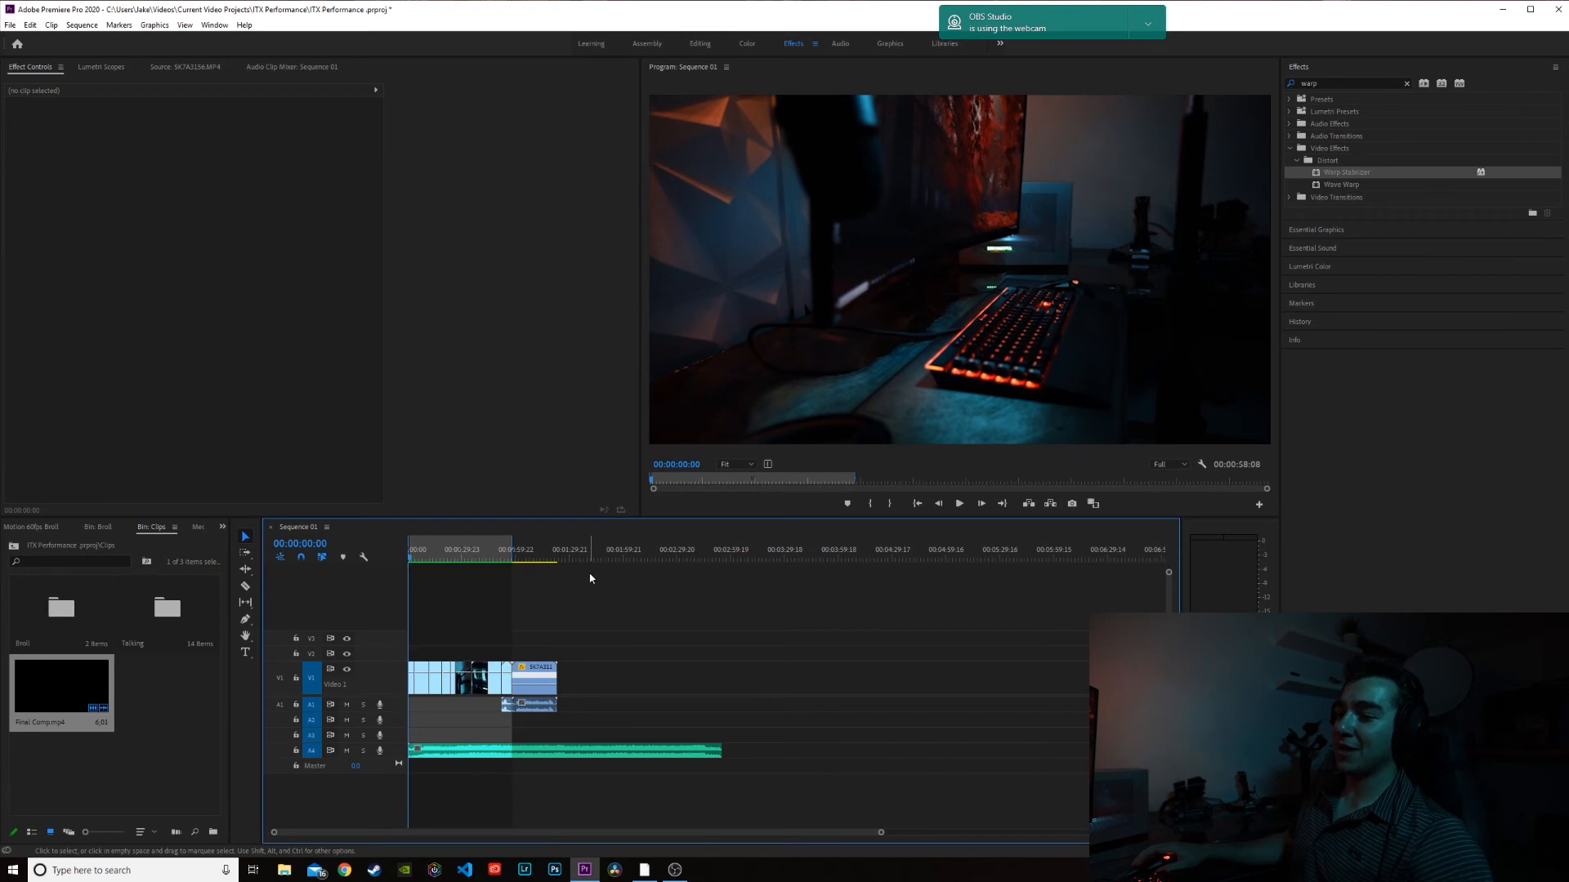
right_click(490, 548)
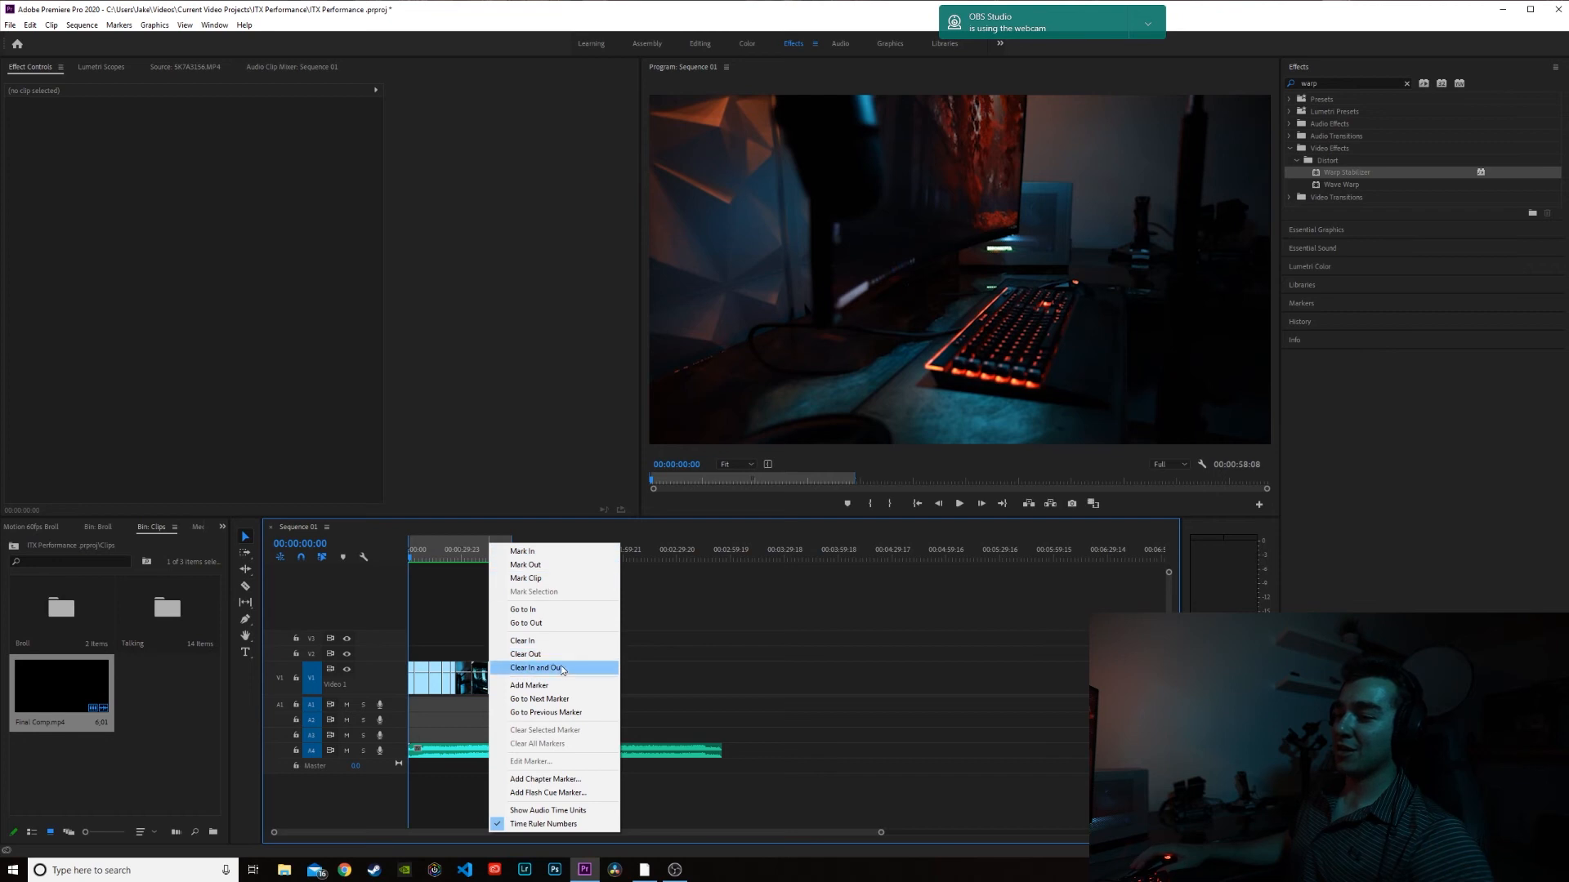
click(536, 667)
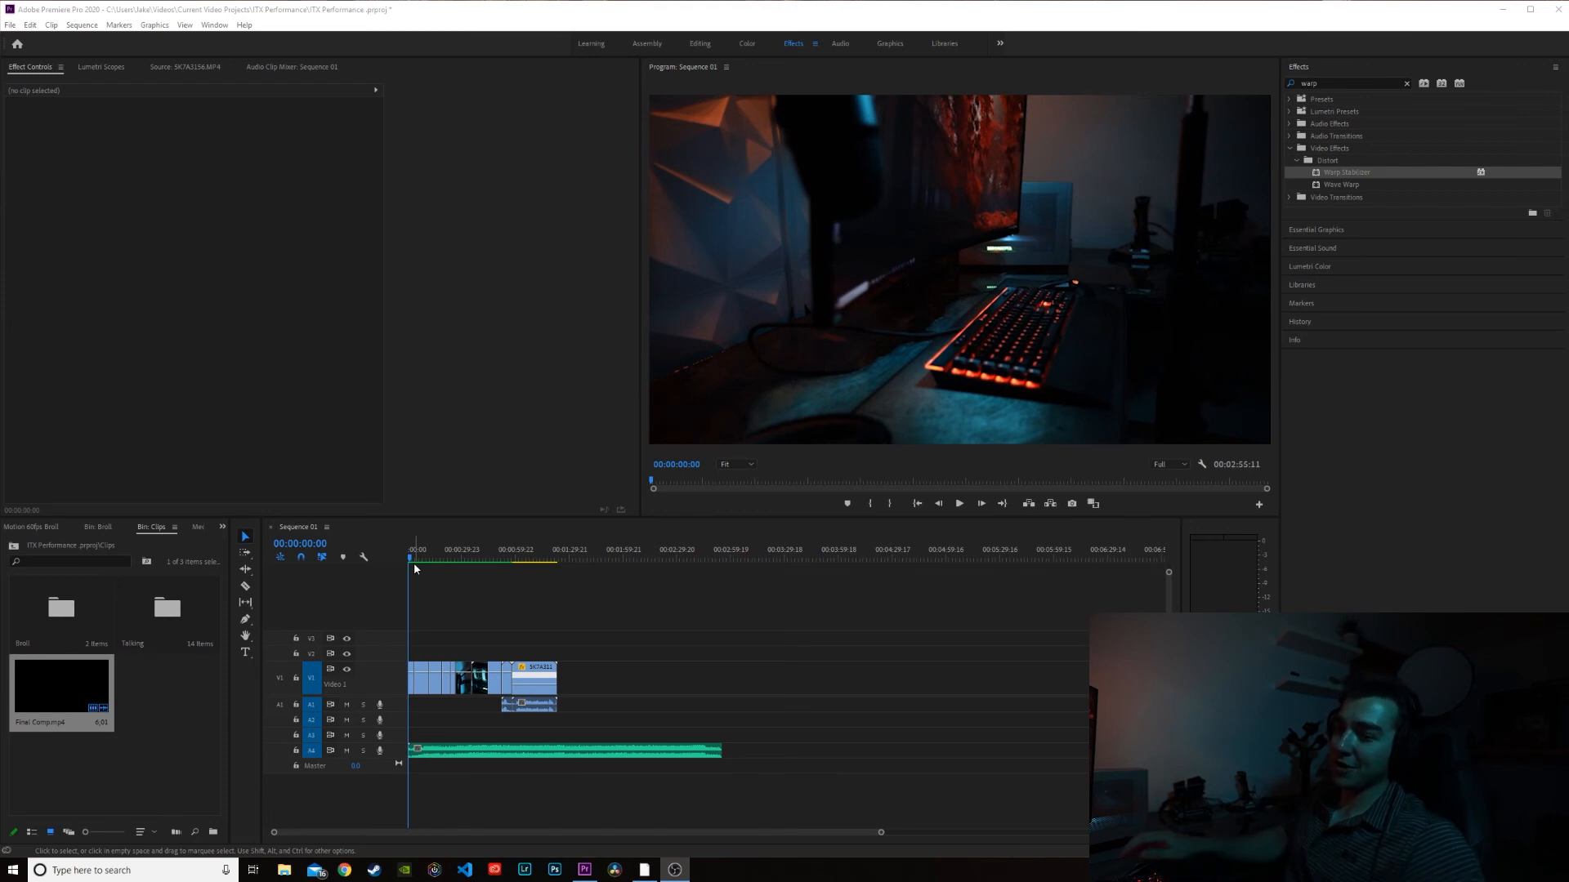
Step: Mark the export range with an in point at the sequence start and an out point at the 00:00:58:07 edit point
key(ctrl+s)
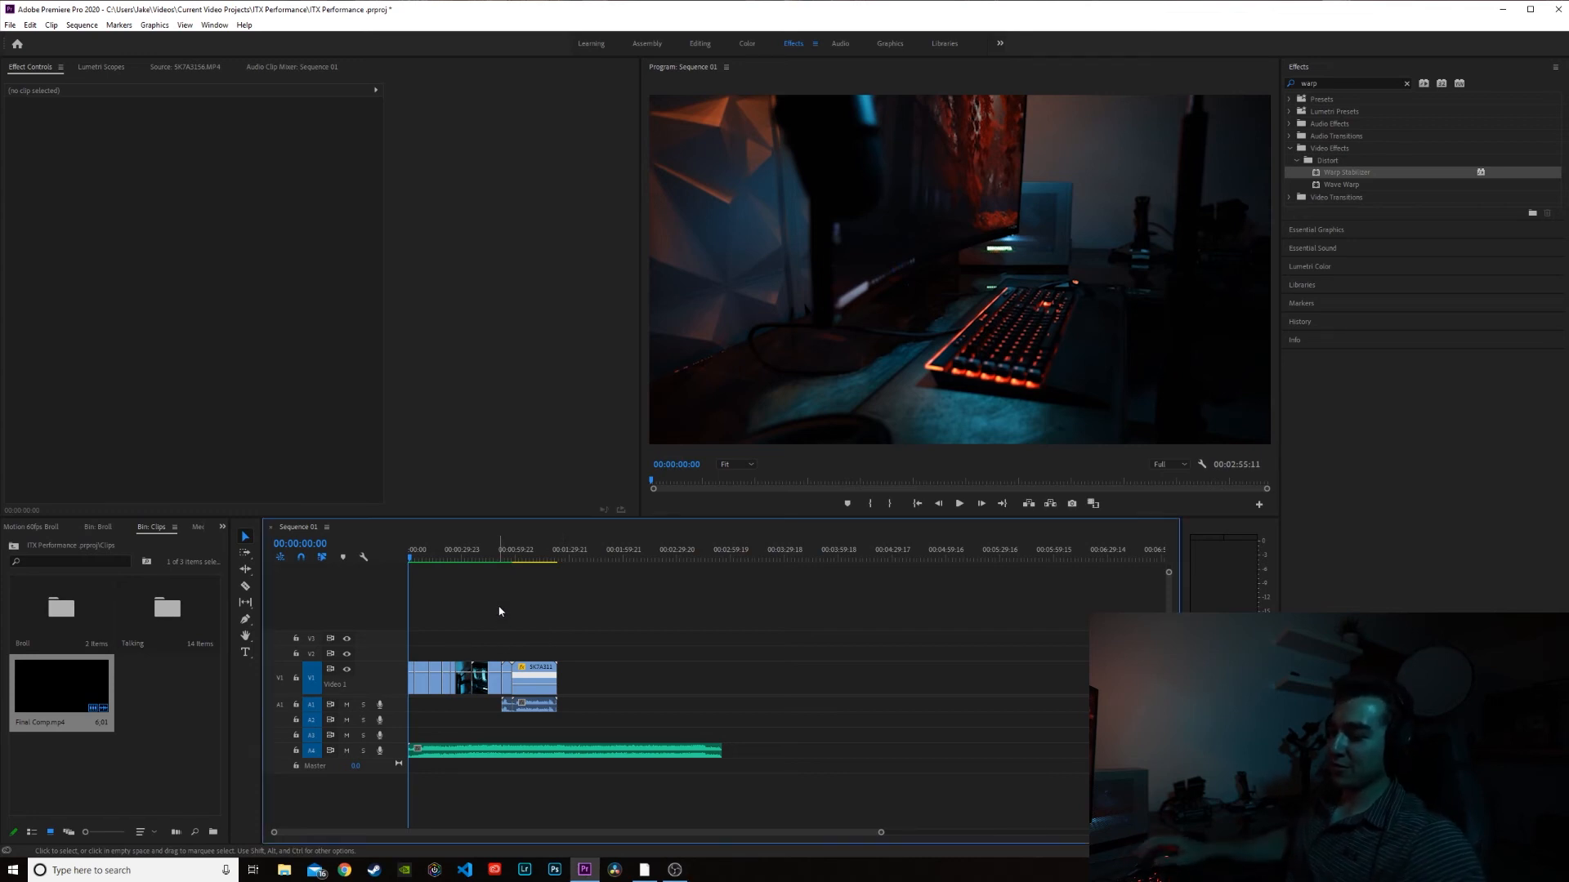
key(i)
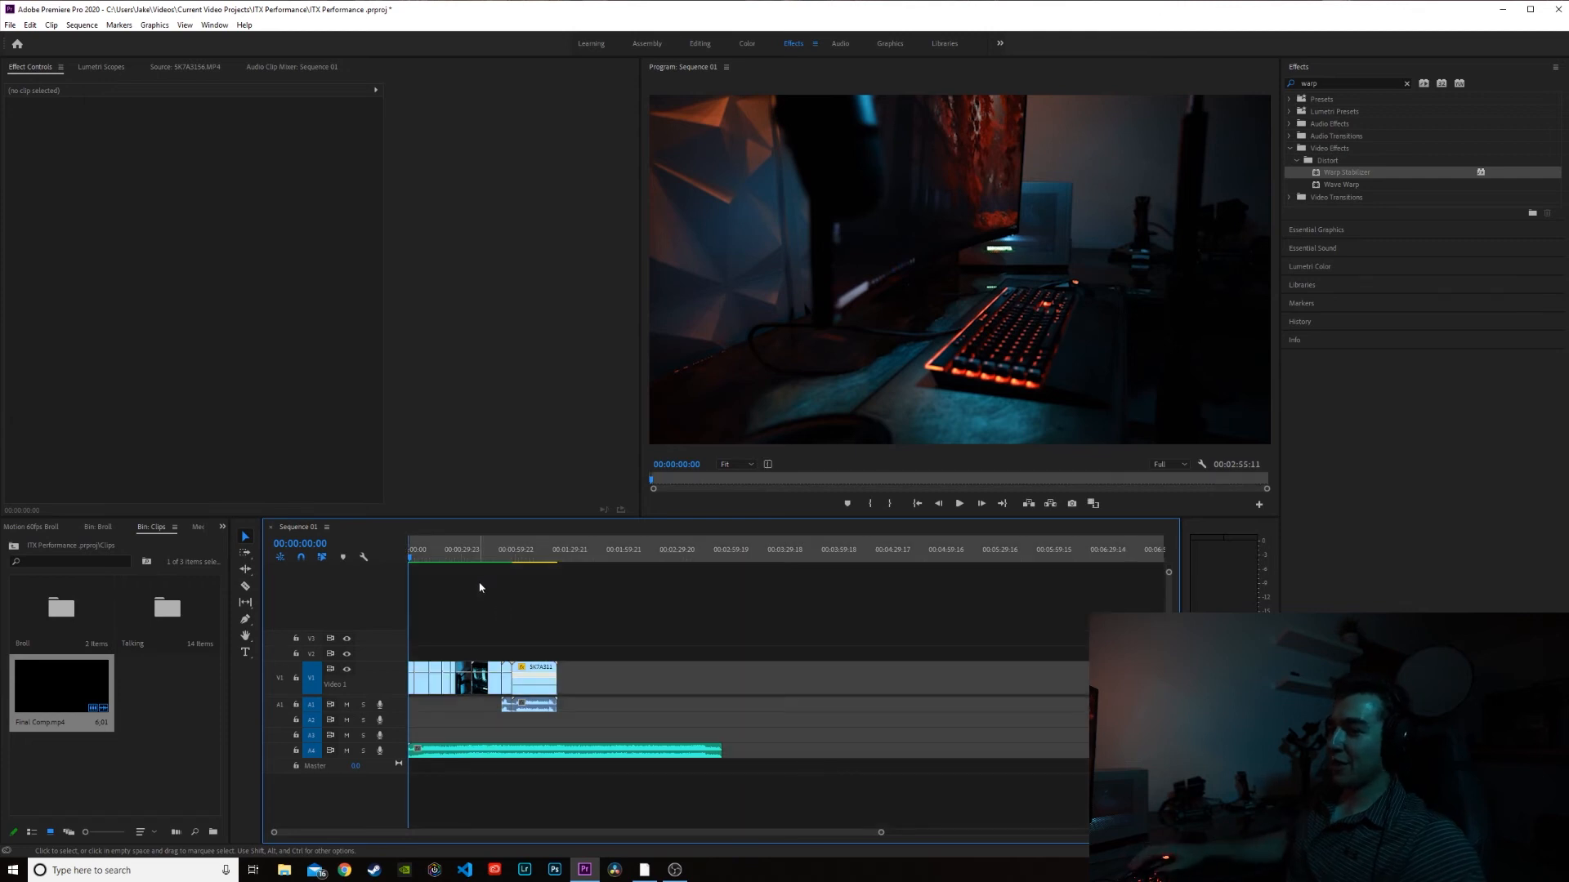
drag(418, 564, 460, 565)
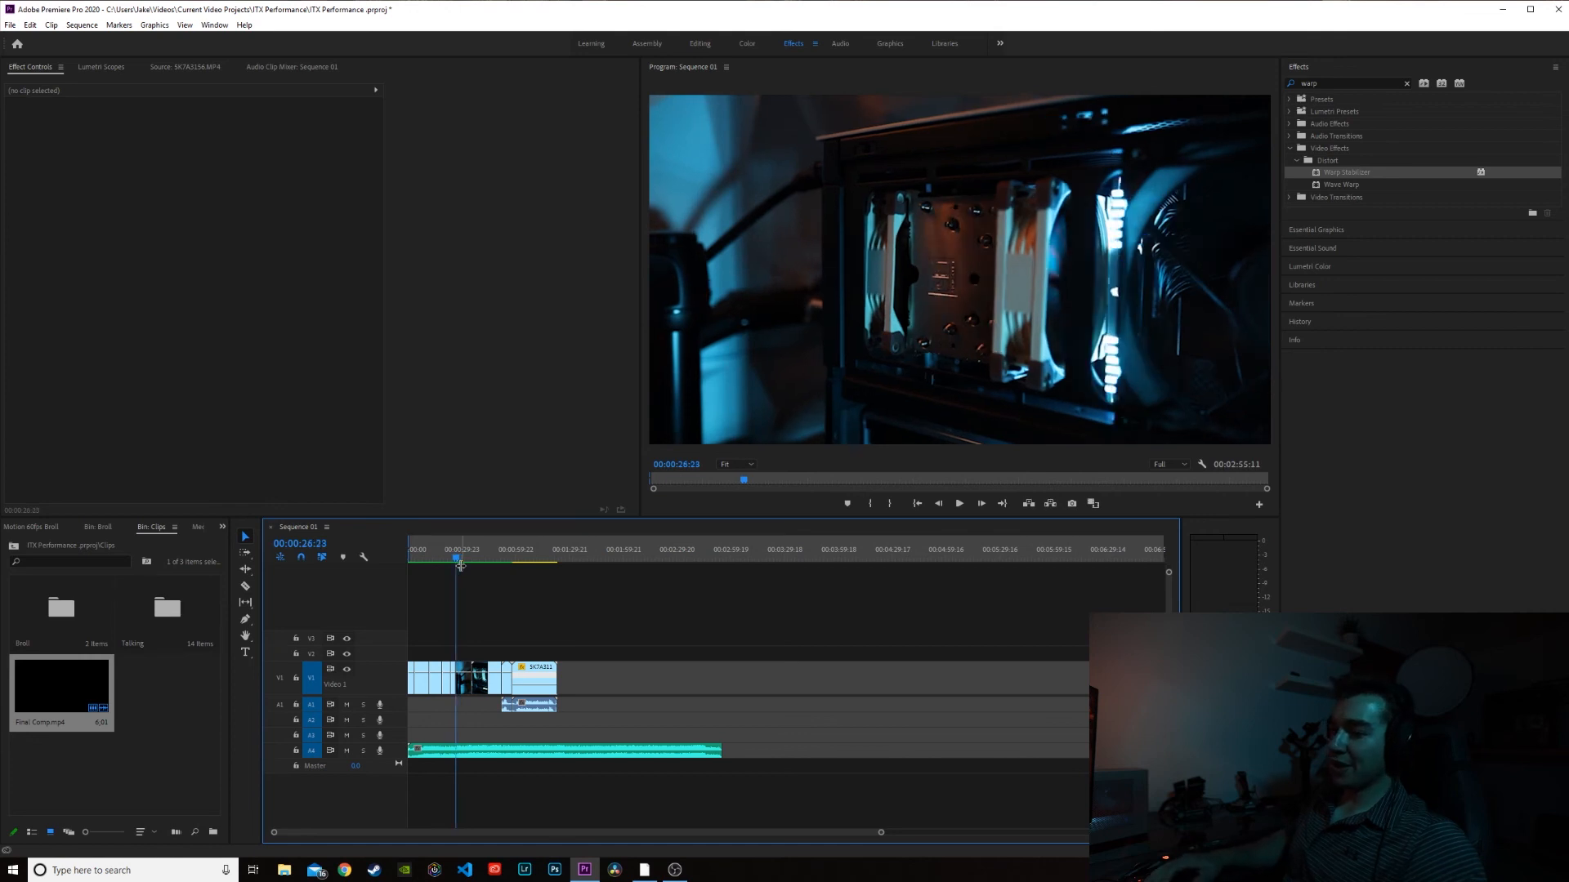
key(Down)
key(Up)
key(Up)
key(Up)
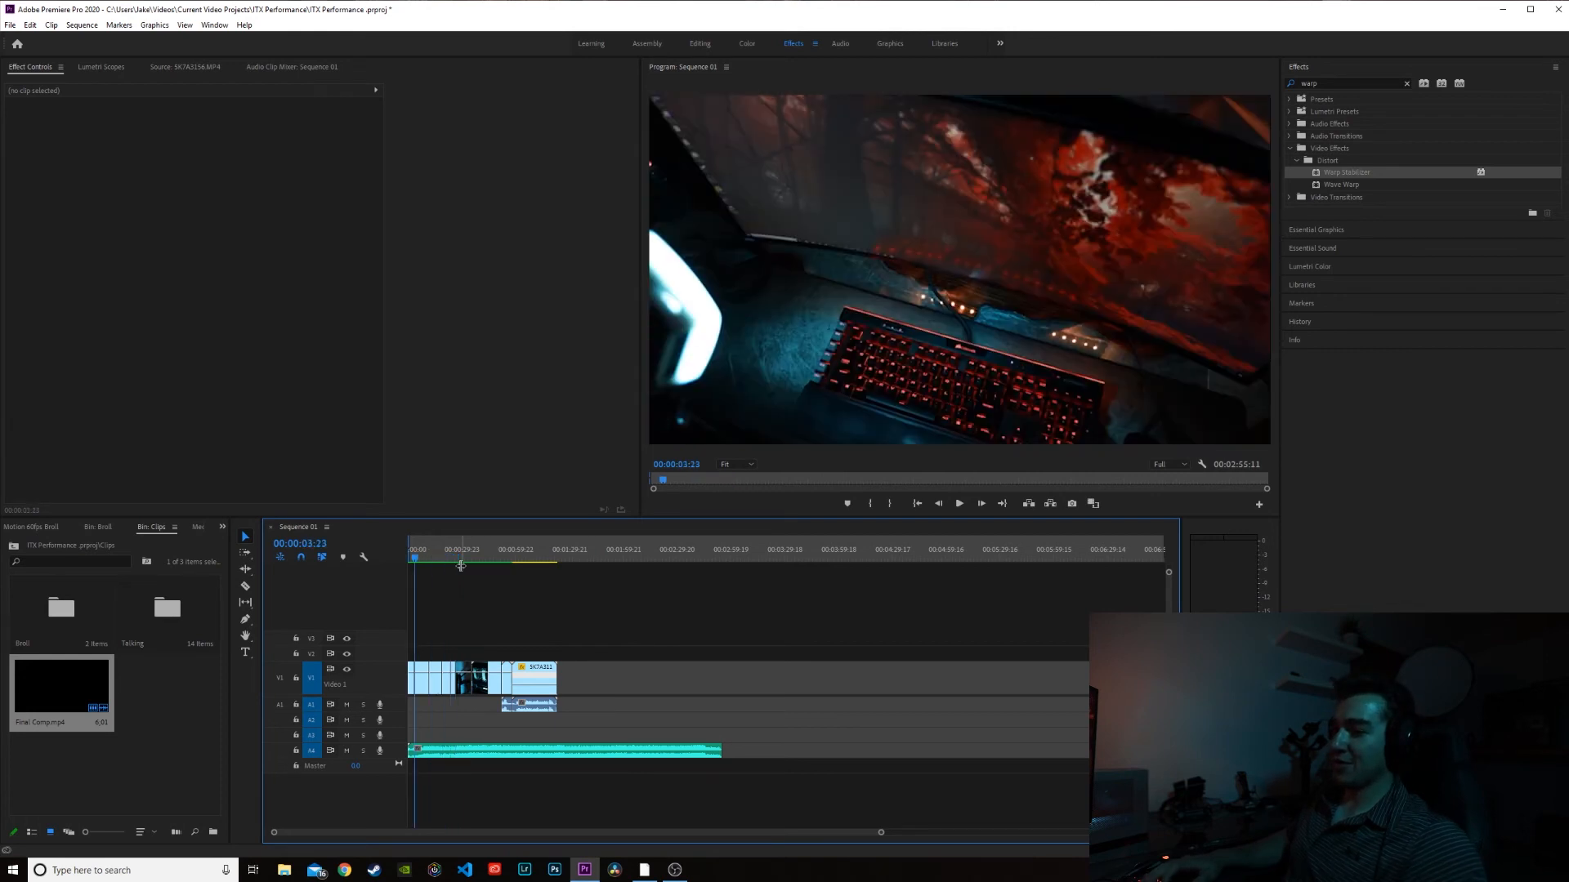
key(Down)
key(Down)
key(Down)
key(Down)
key(Down)
key(Down)
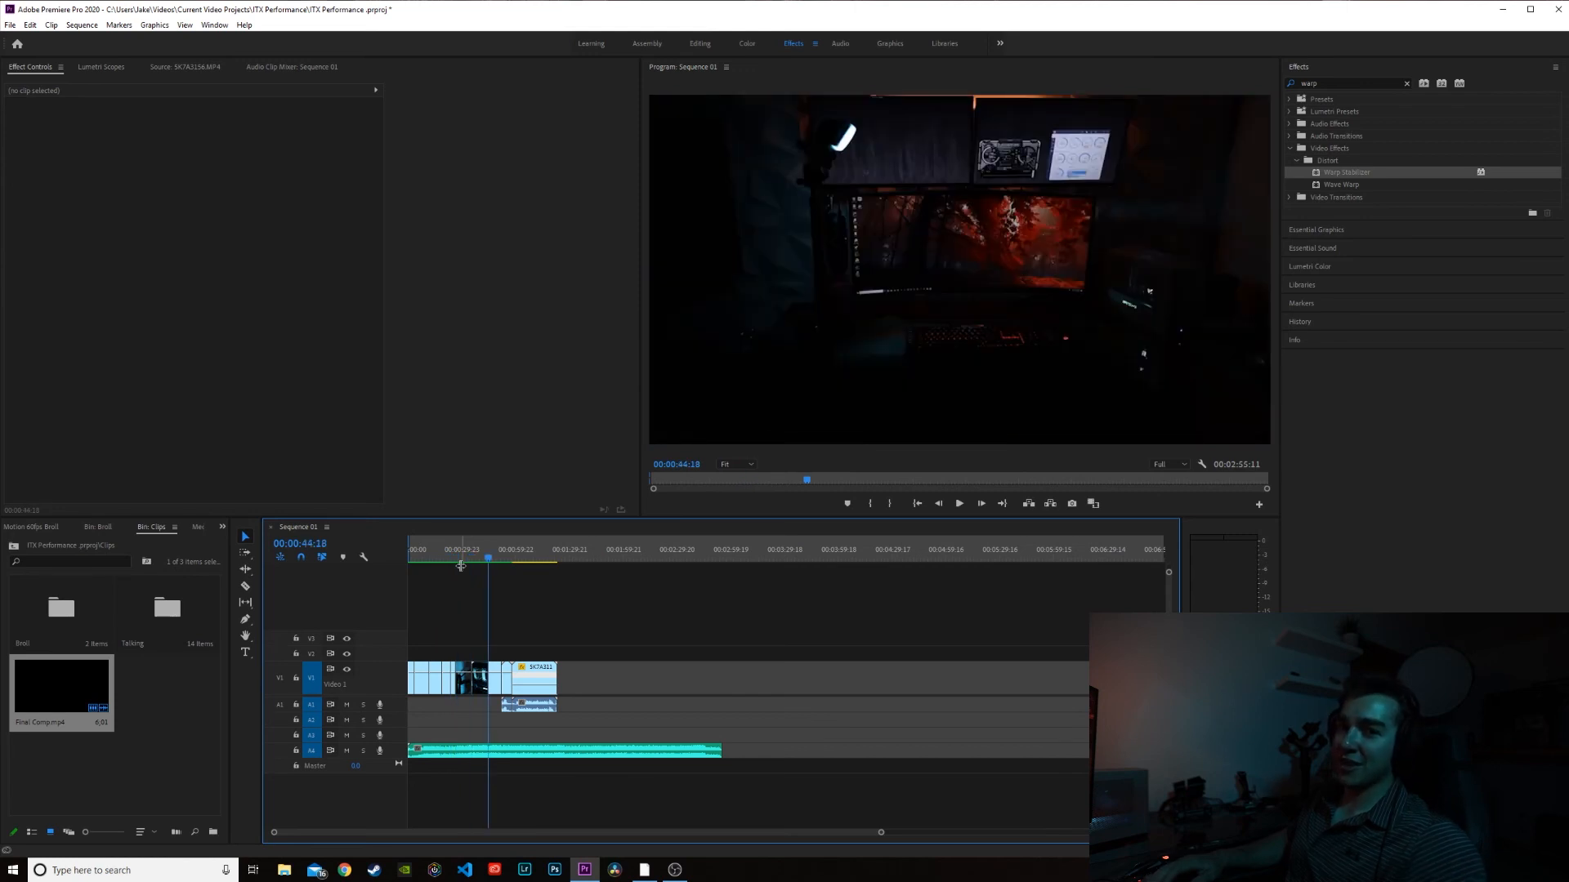
key(Down)
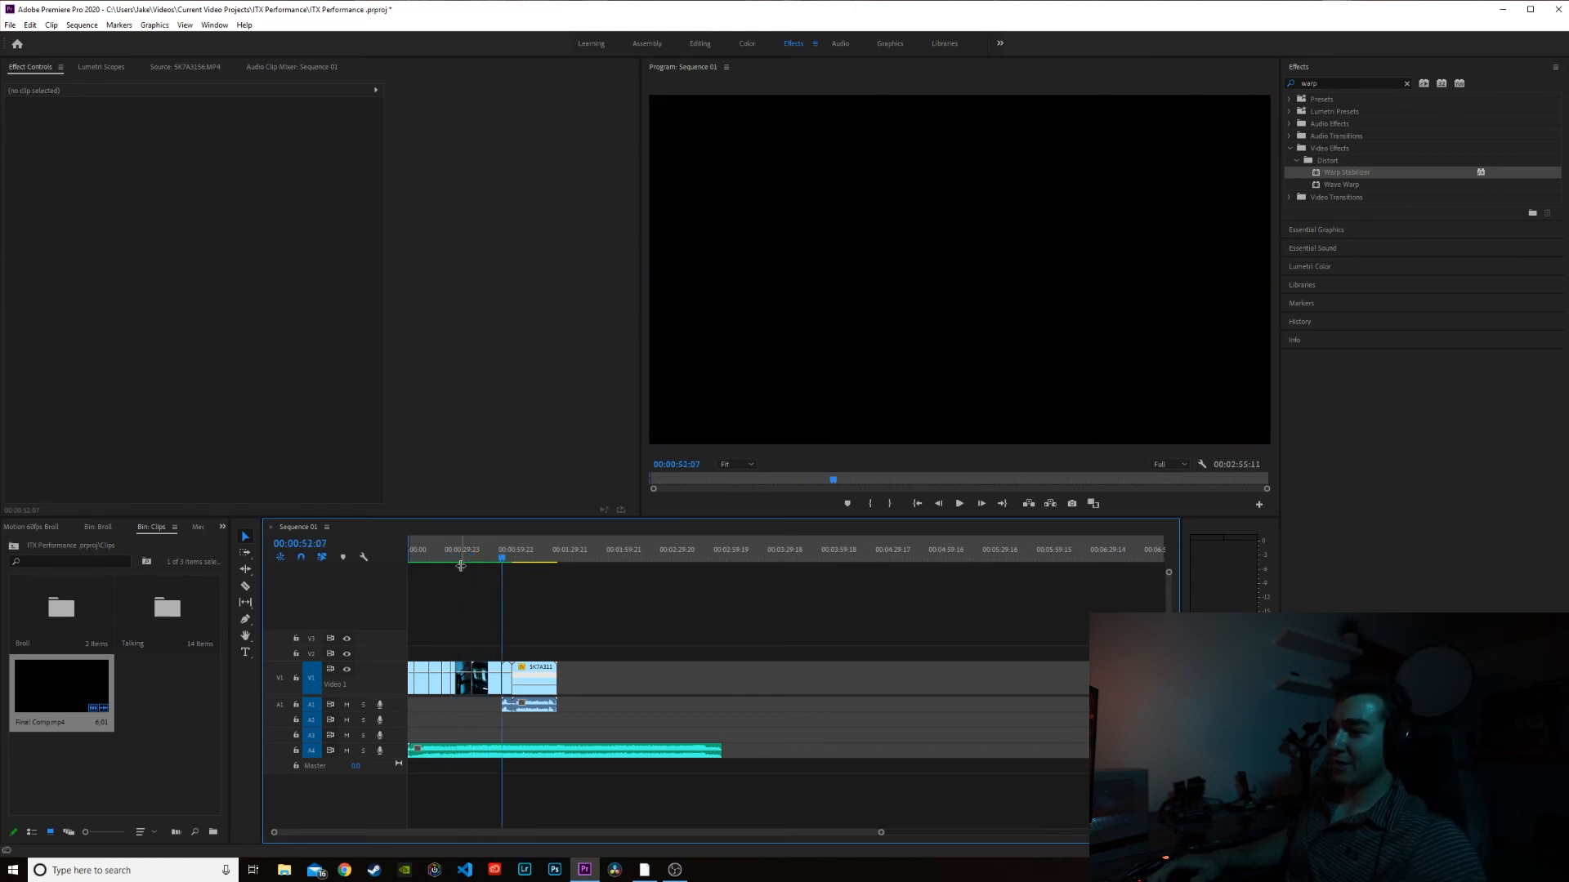
key(Down)
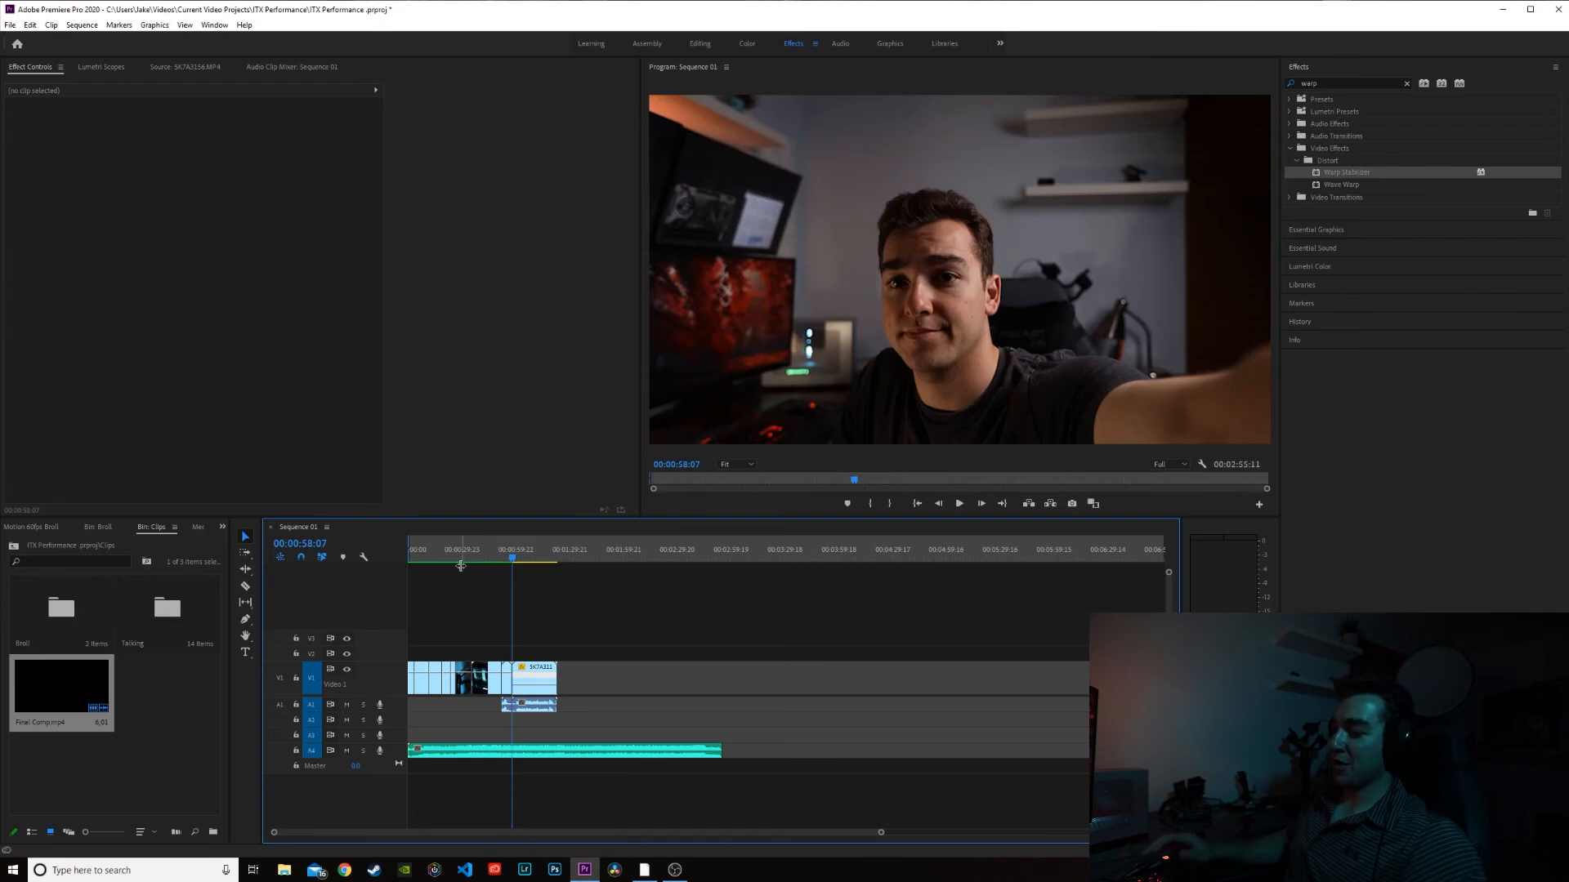
key(o)
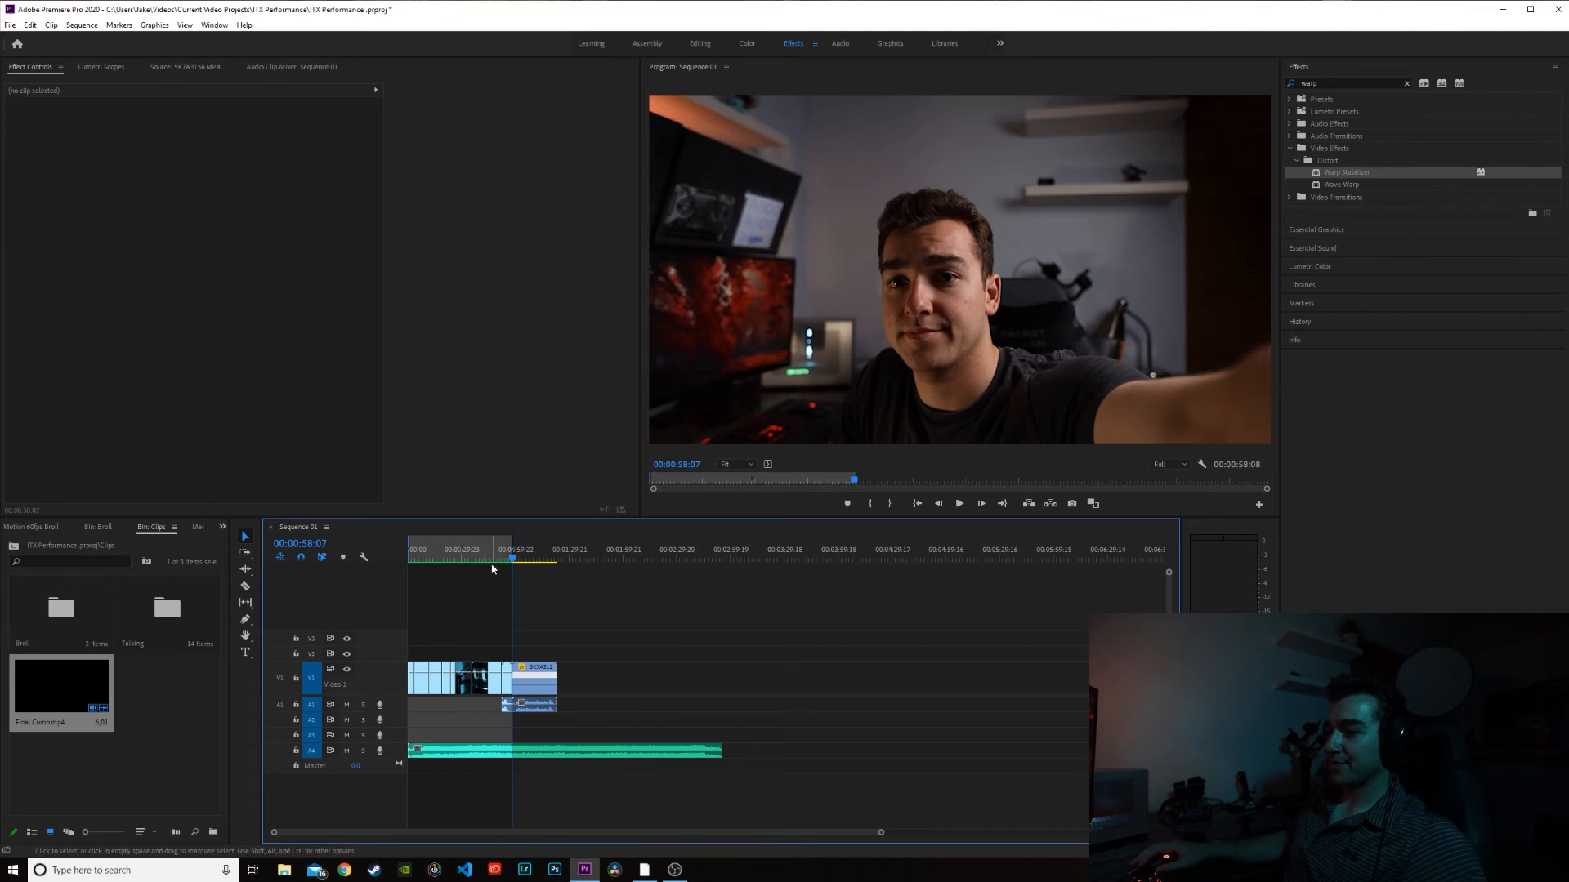
Step: Open the media export settings for the marked range and scrub the preview to 00:00:58:01 to check its ending
click(13, 26)
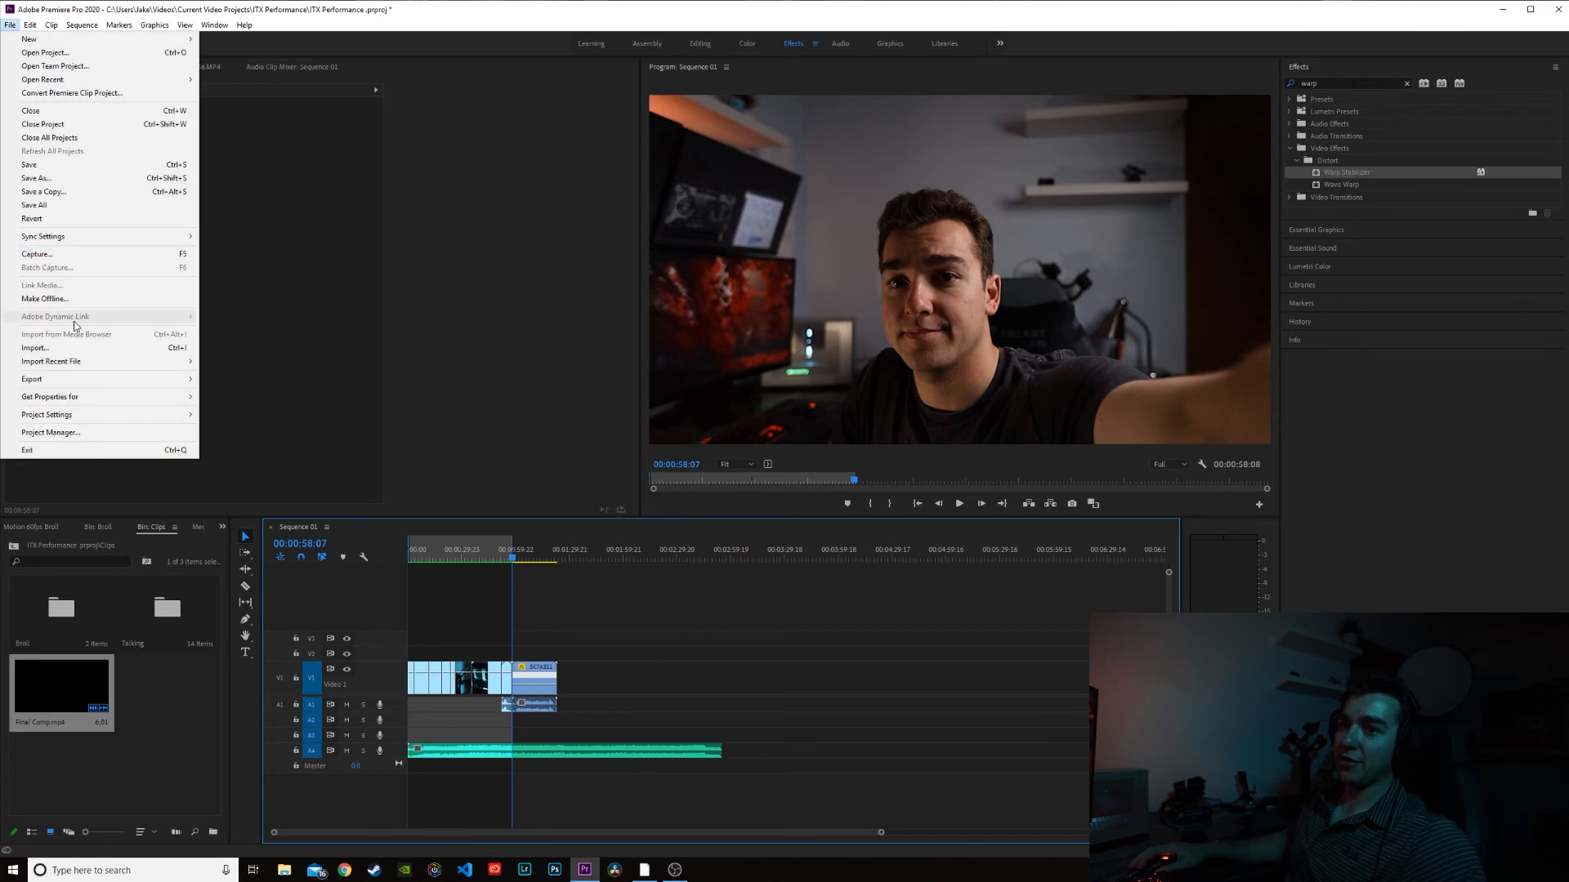
mouse_move(77, 382)
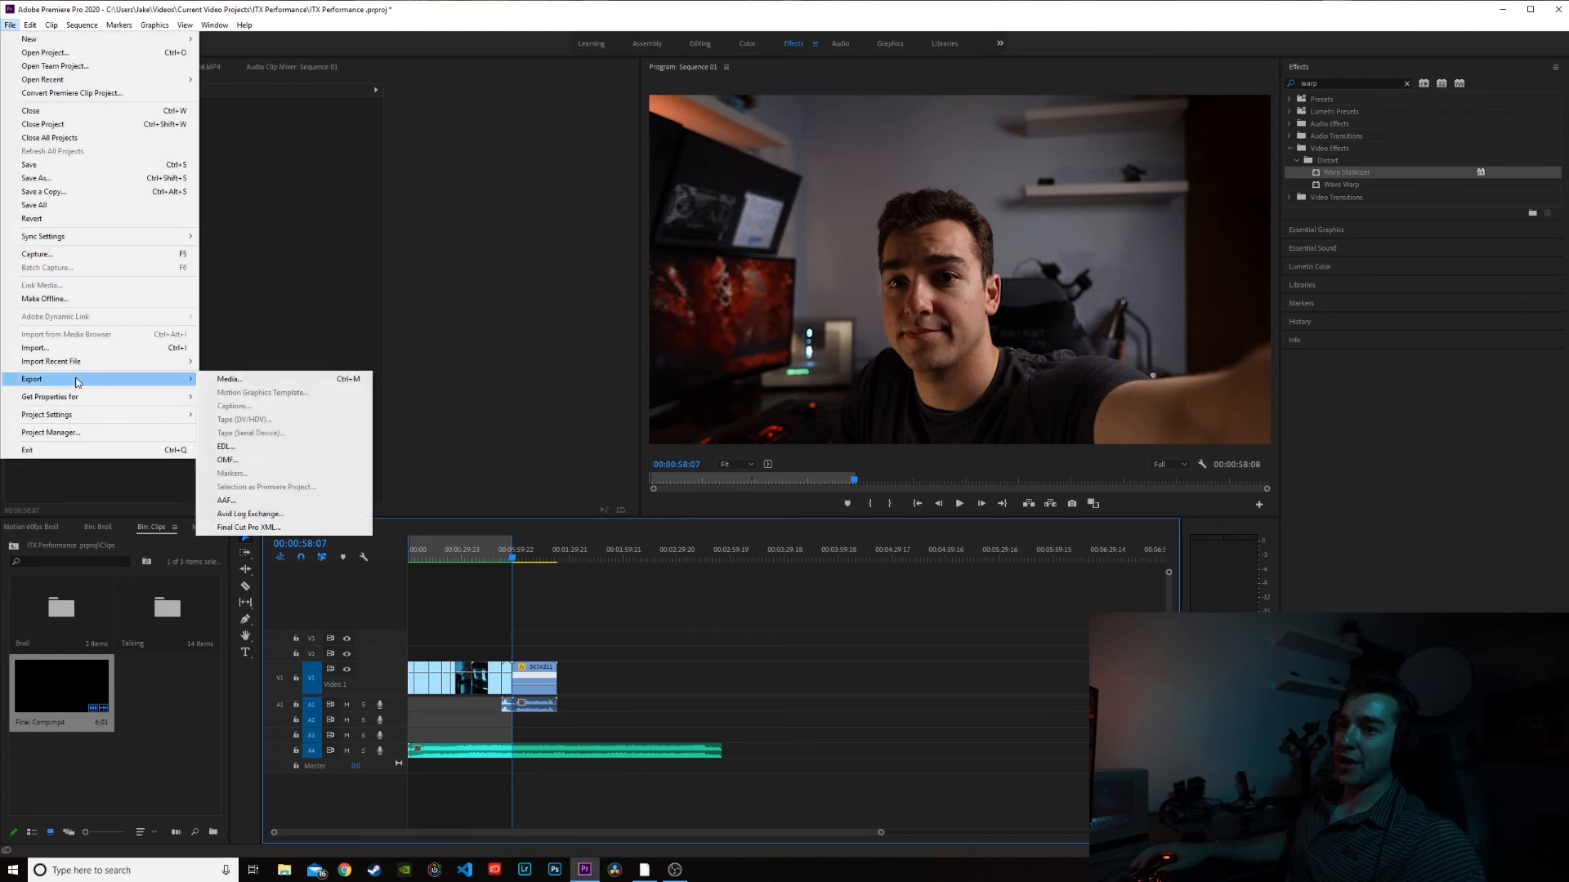
click(231, 380)
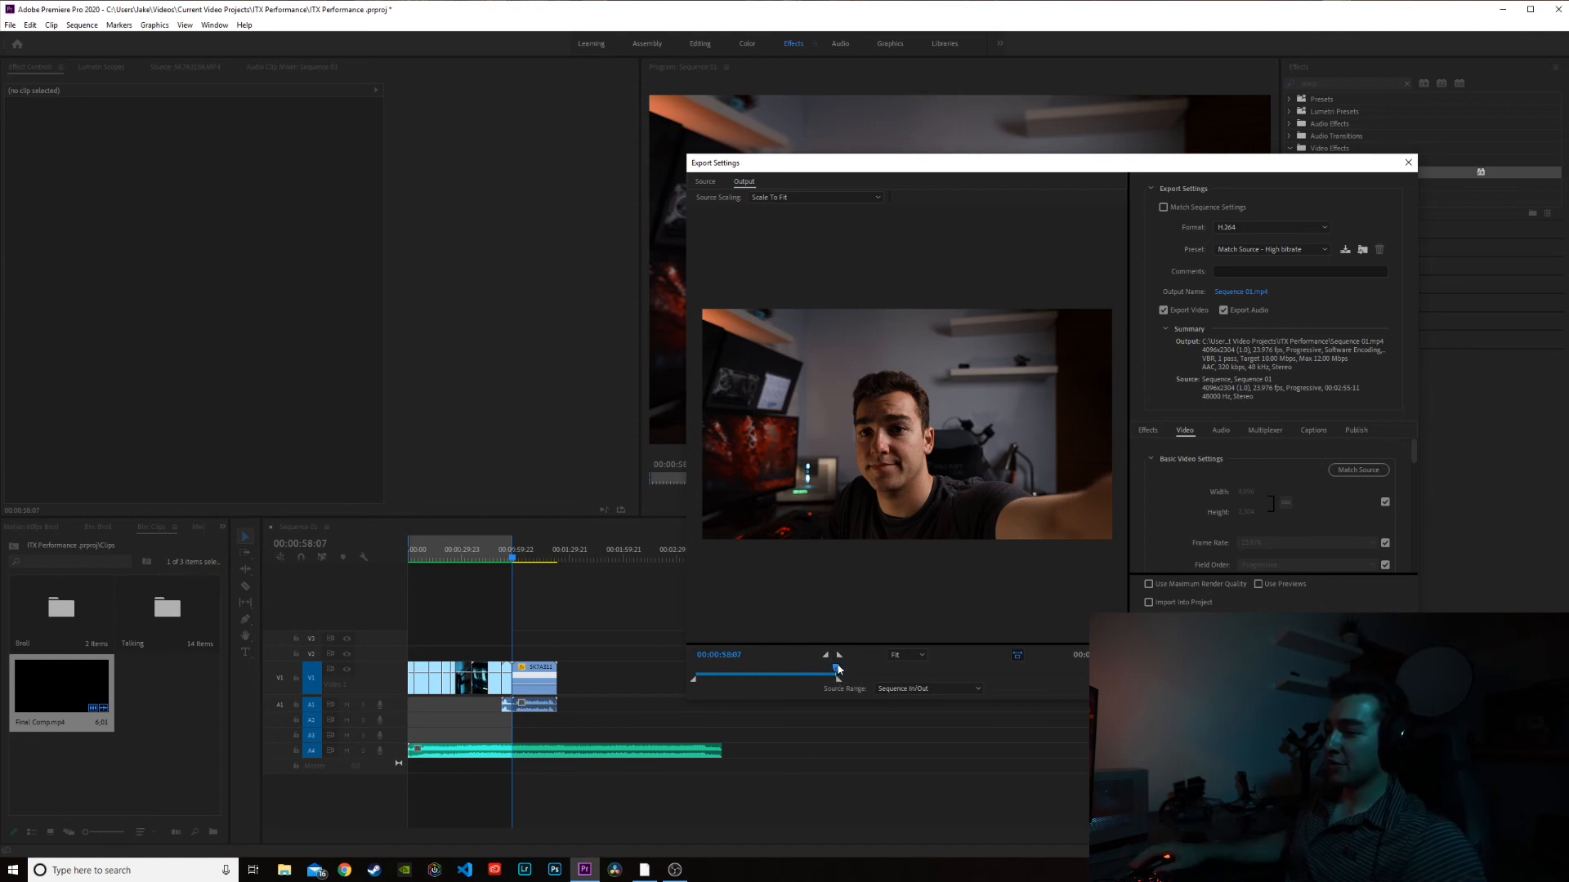
drag(835, 668, 838, 666)
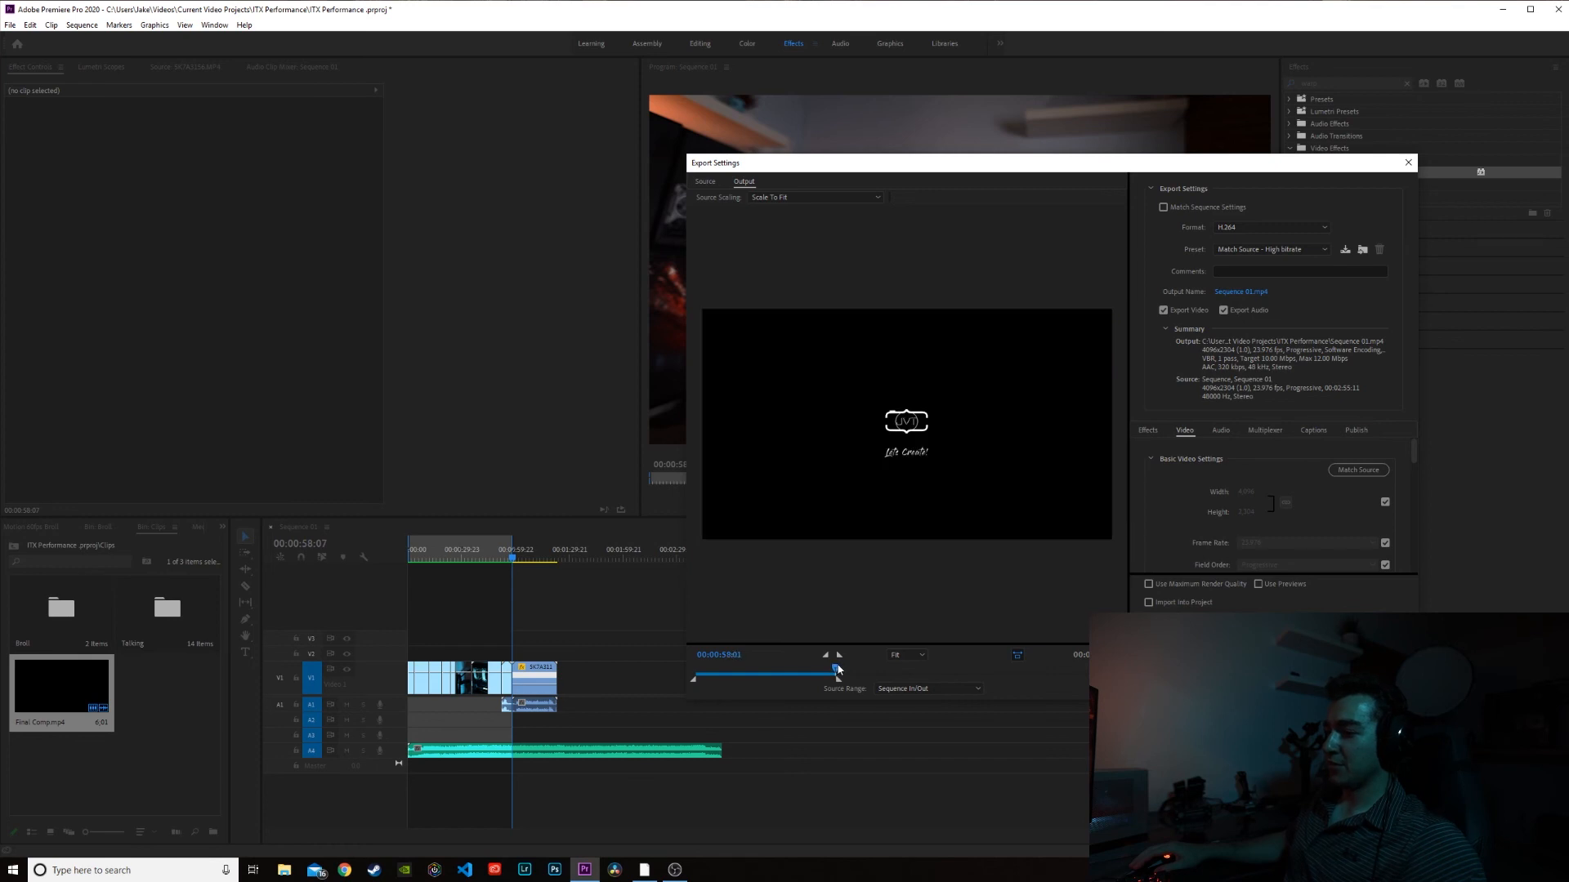
drag(837, 668, 835, 669)
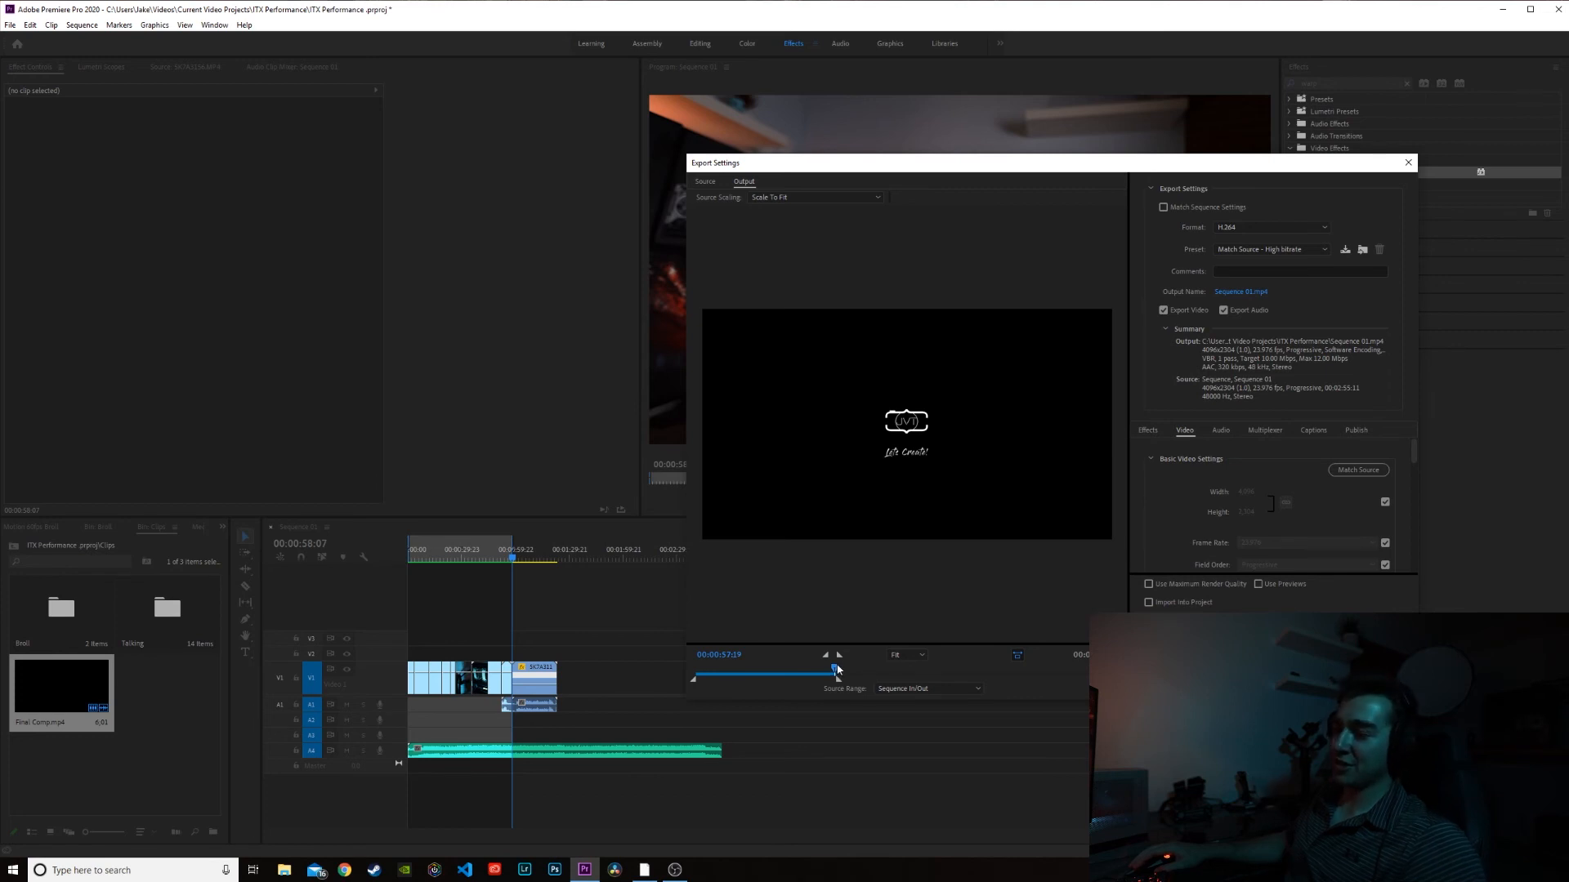
drag(835, 668, 835, 685)
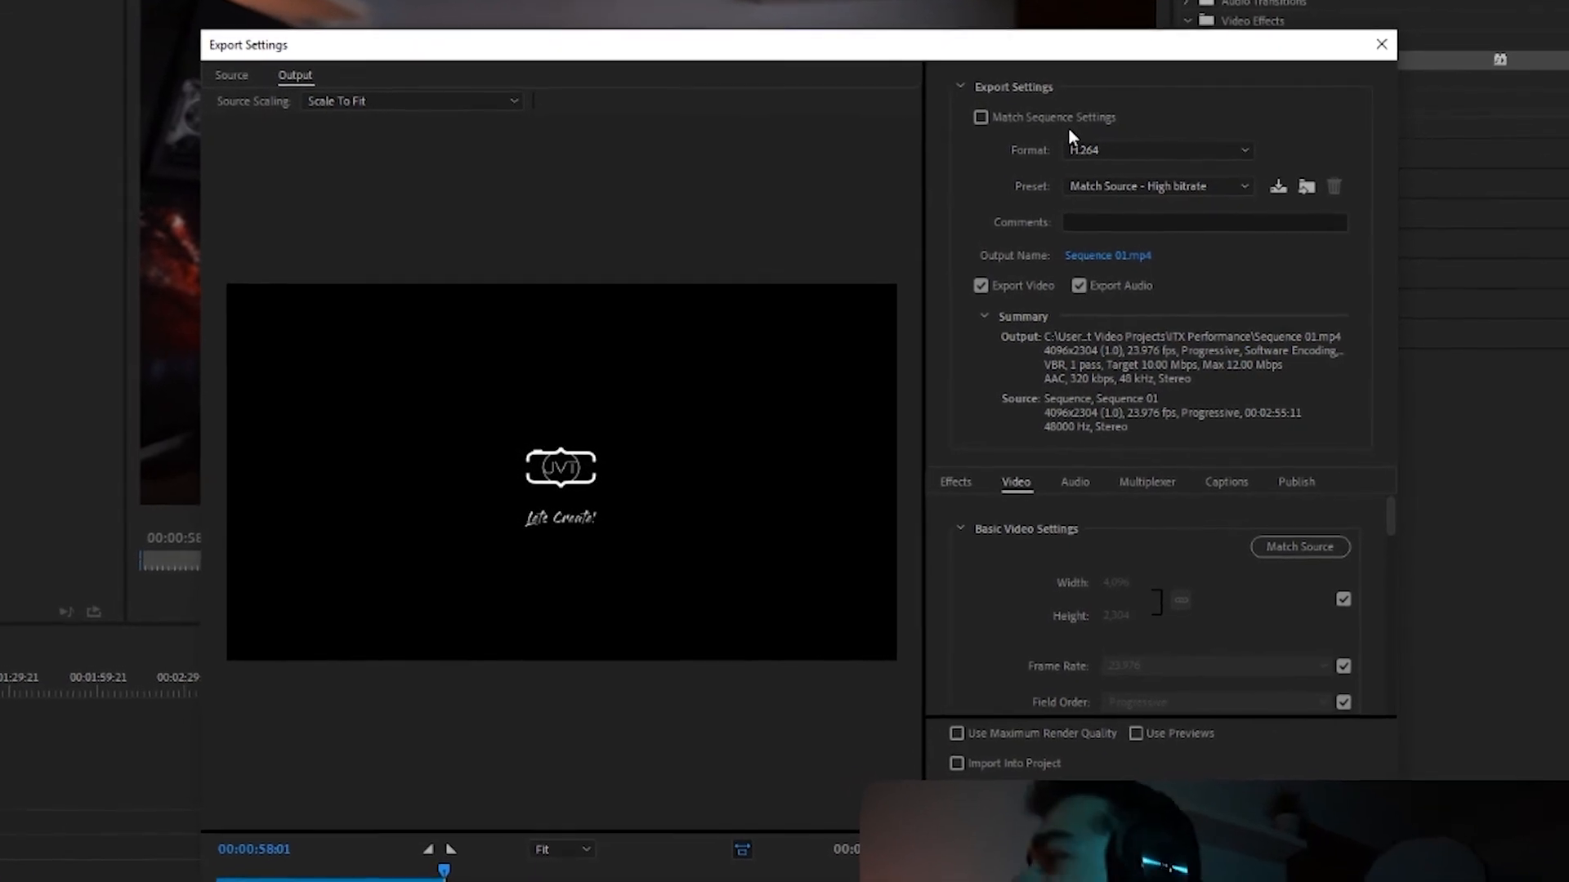
Step: Set the export format to H.264 with the YouTube 2160p 4K Ultra HD preset and review its audio, effects and video settings
click(1079, 144)
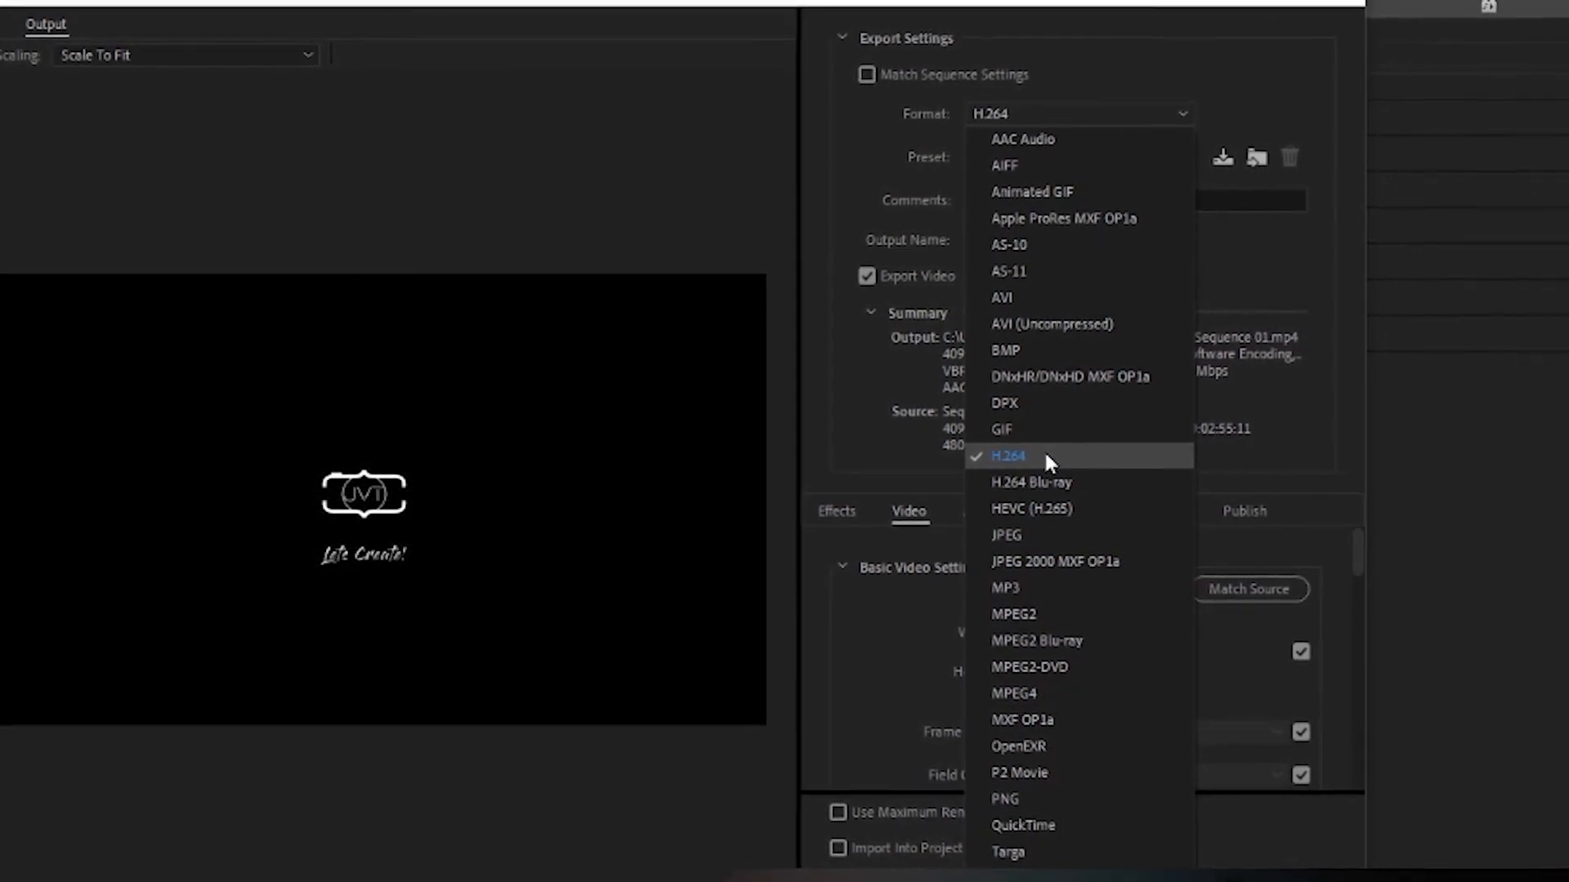
click(1051, 457)
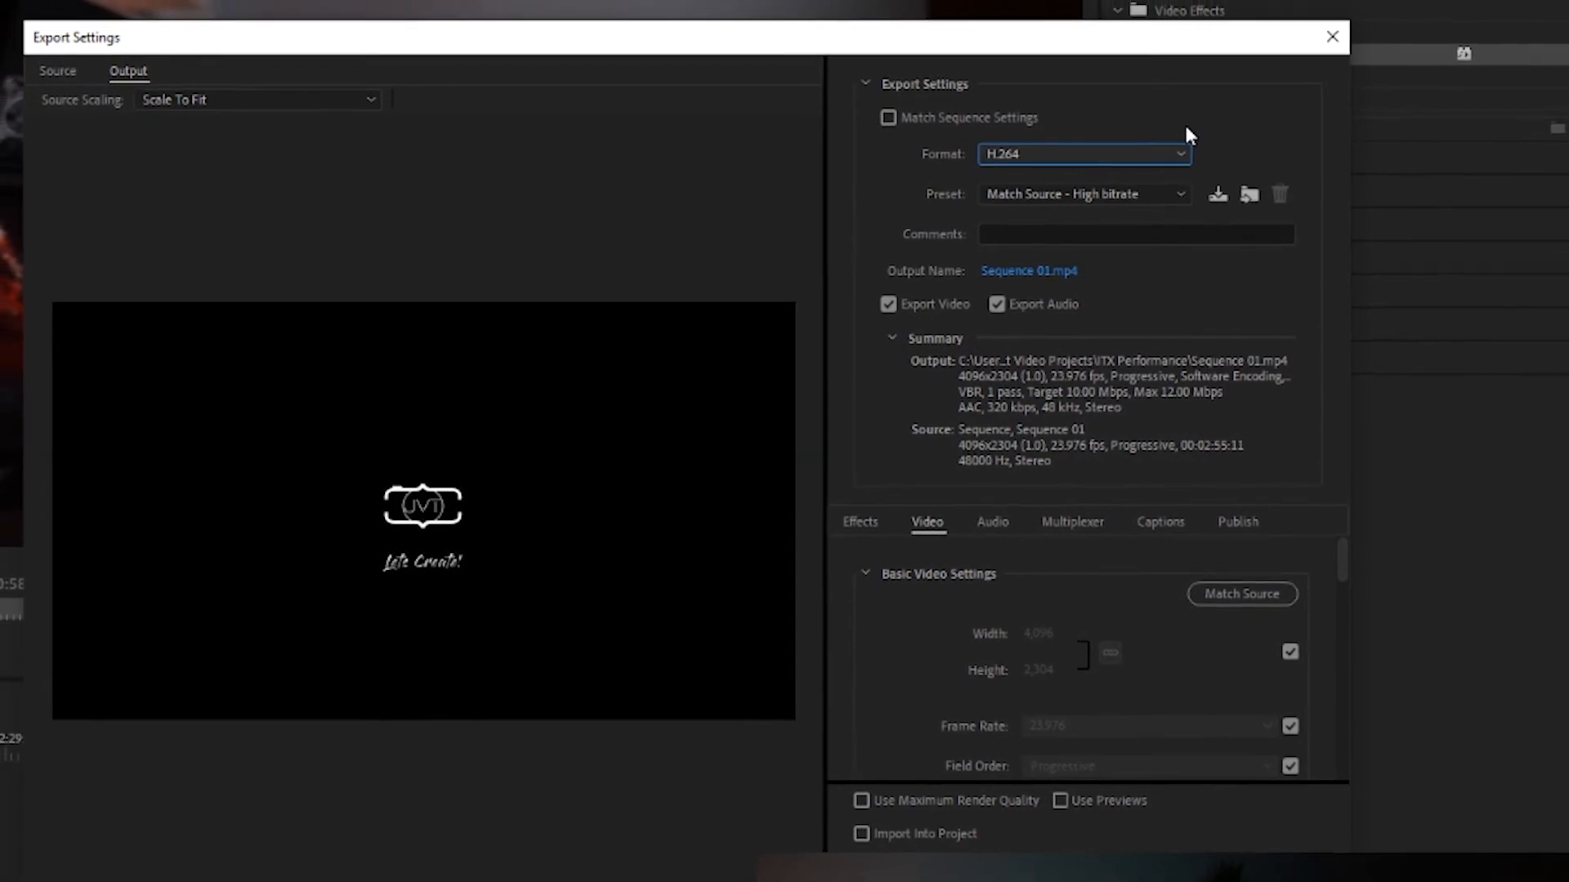
click(1169, 158)
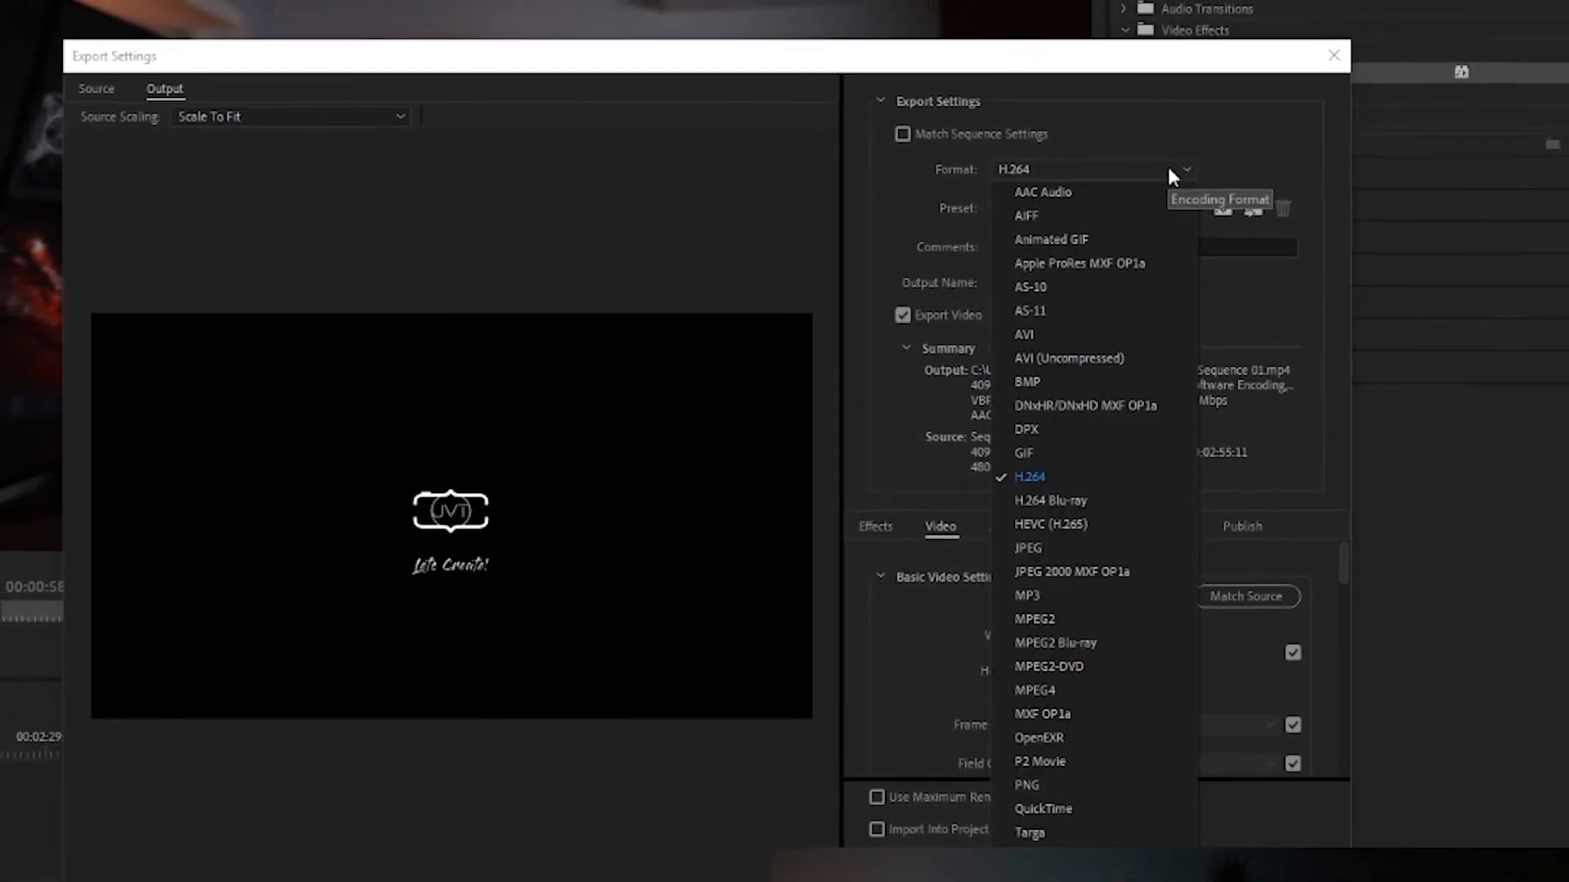
click(1082, 480)
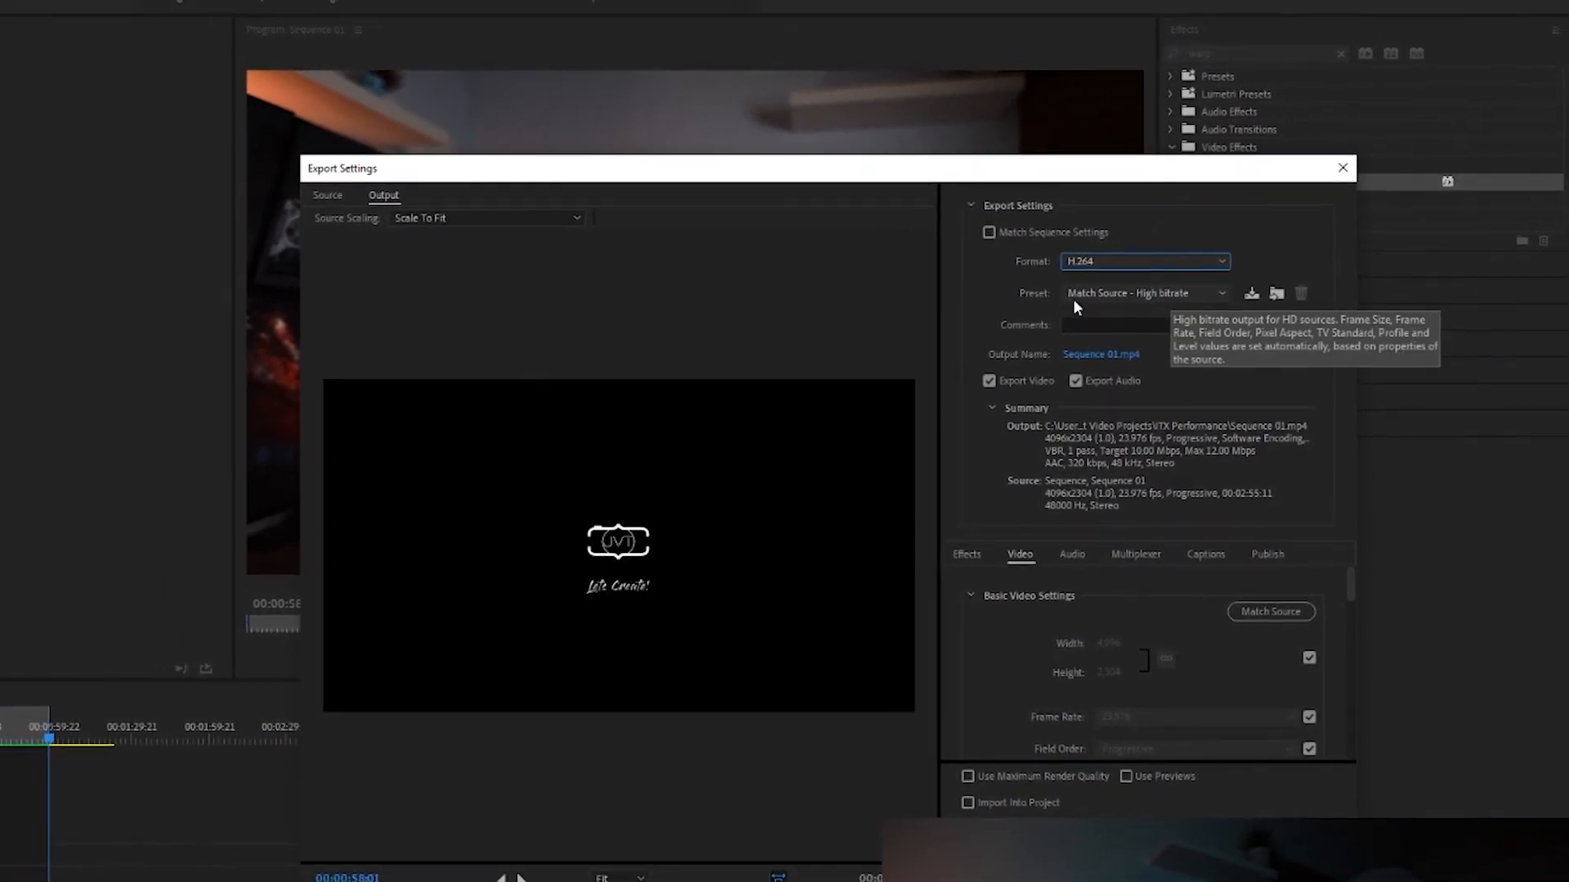
click(1103, 297)
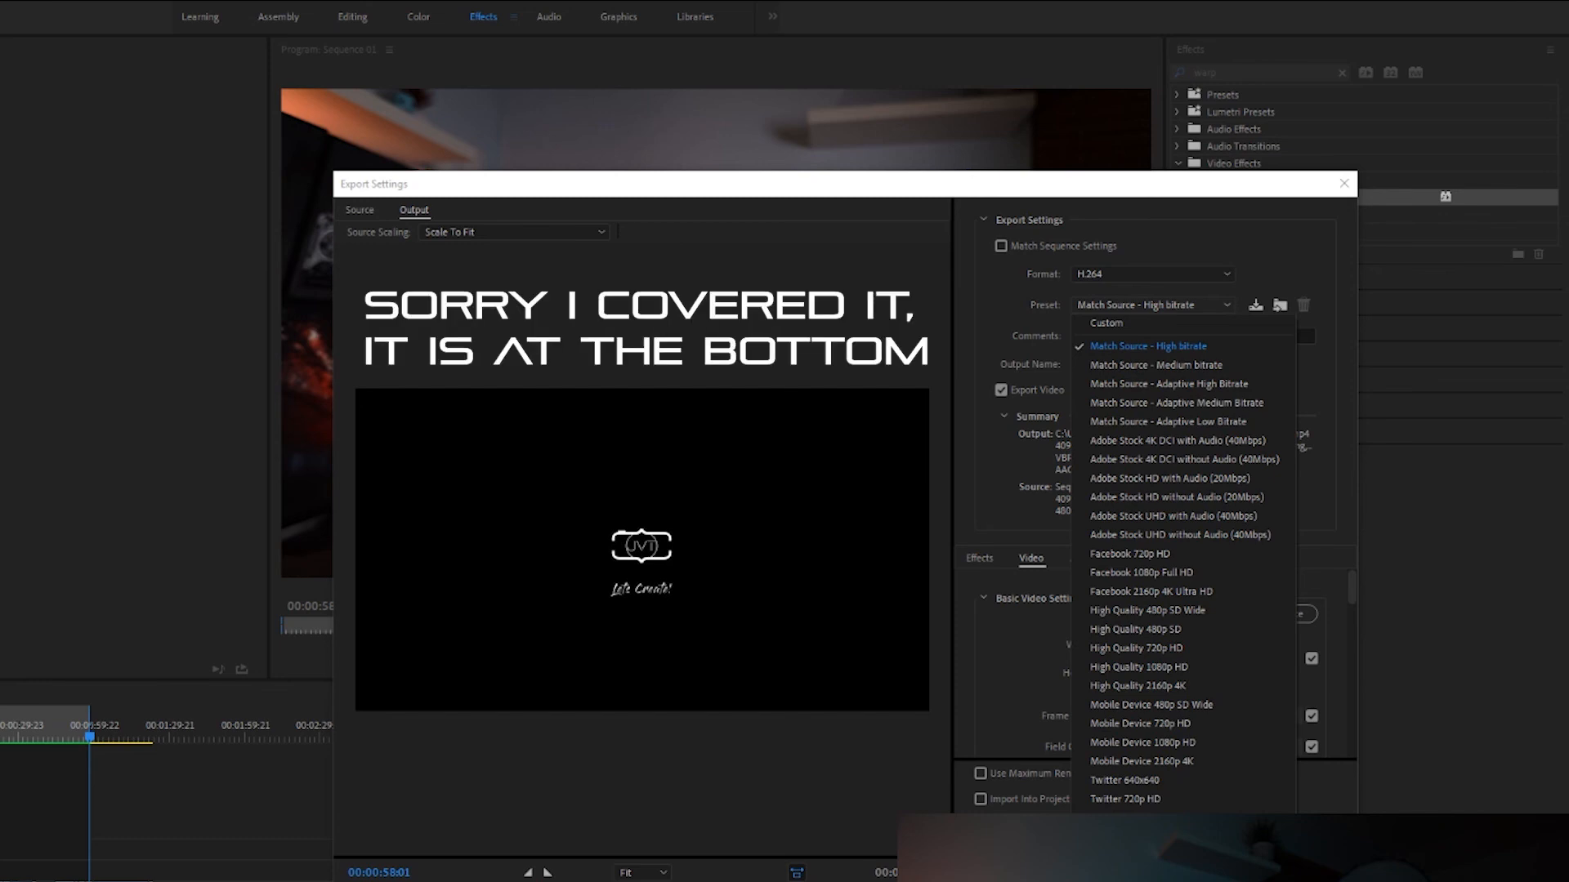
click(1142, 874)
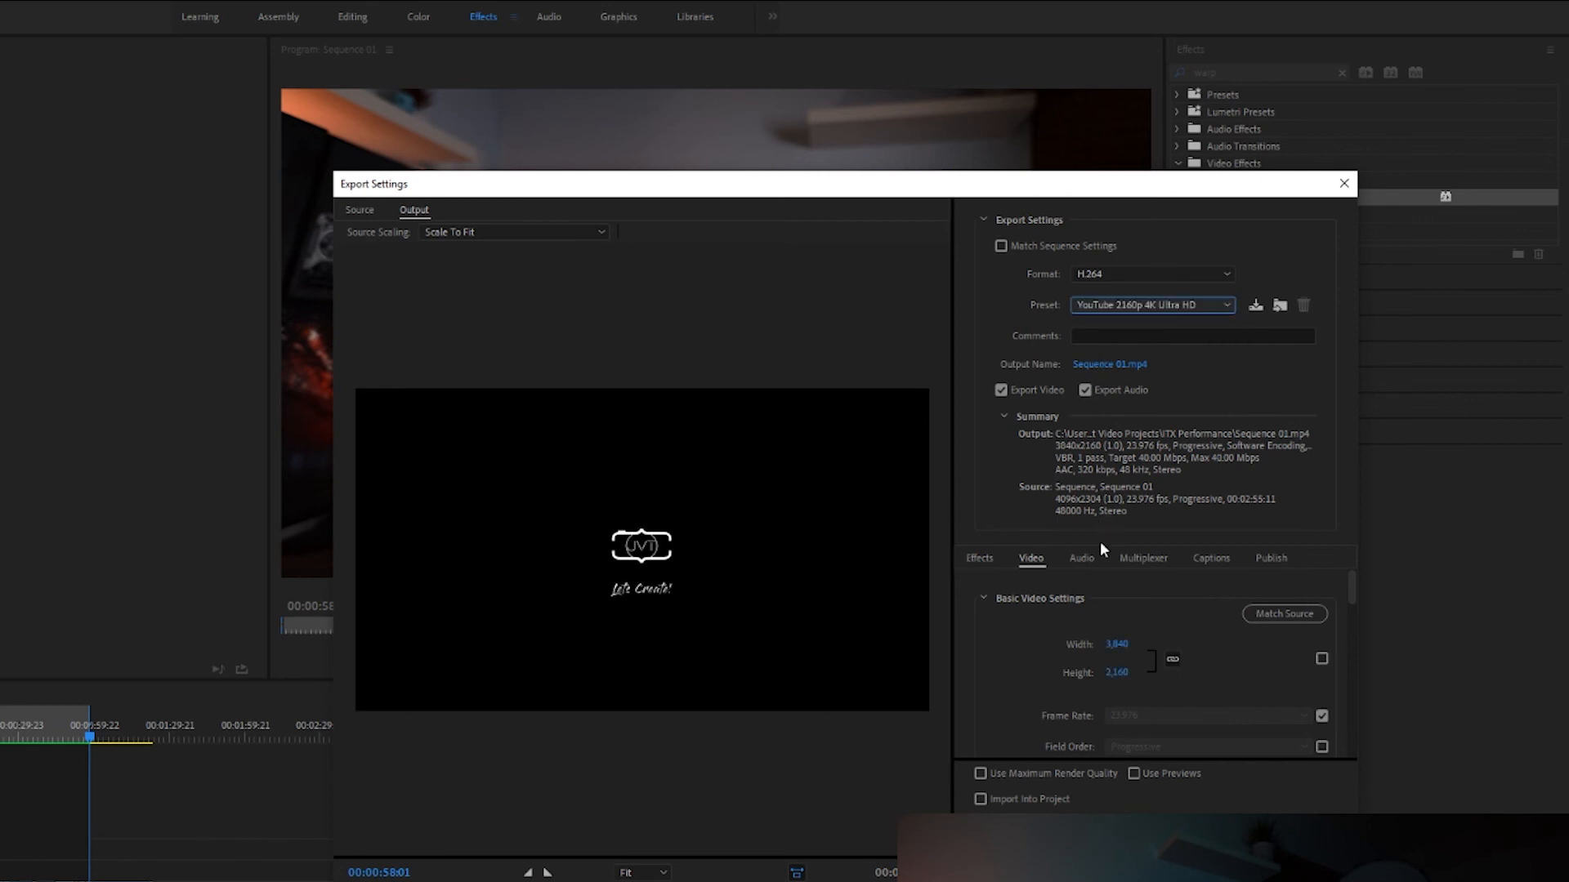
click(1079, 559)
click(983, 558)
click(1033, 560)
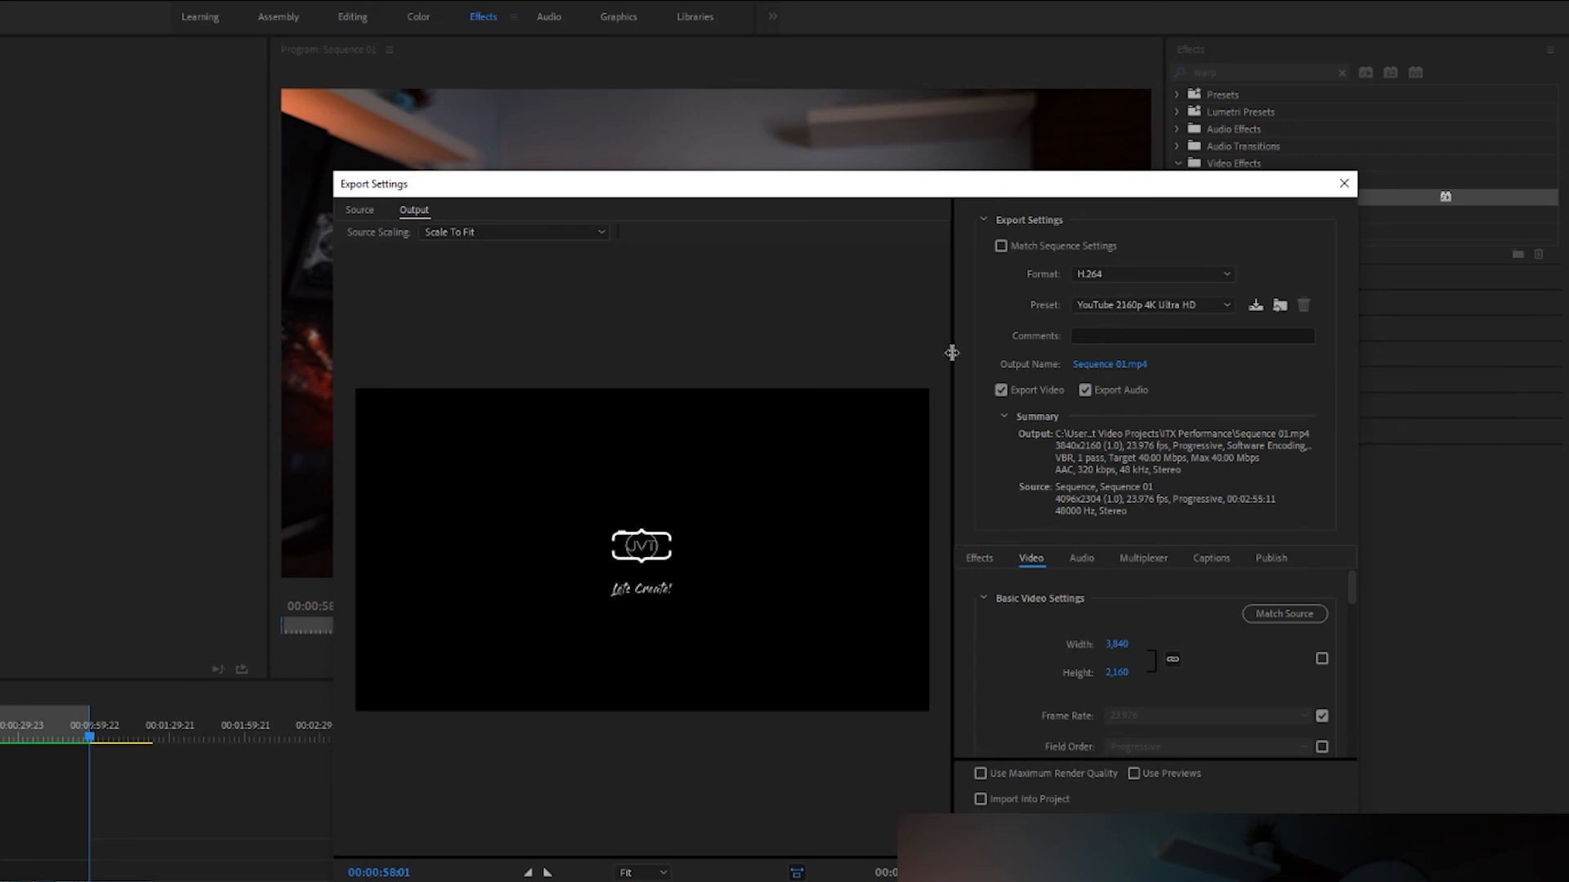
Step: Name the output file ITX Performance PREVIEW in the ITX Performance folder and start the export
click(1111, 364)
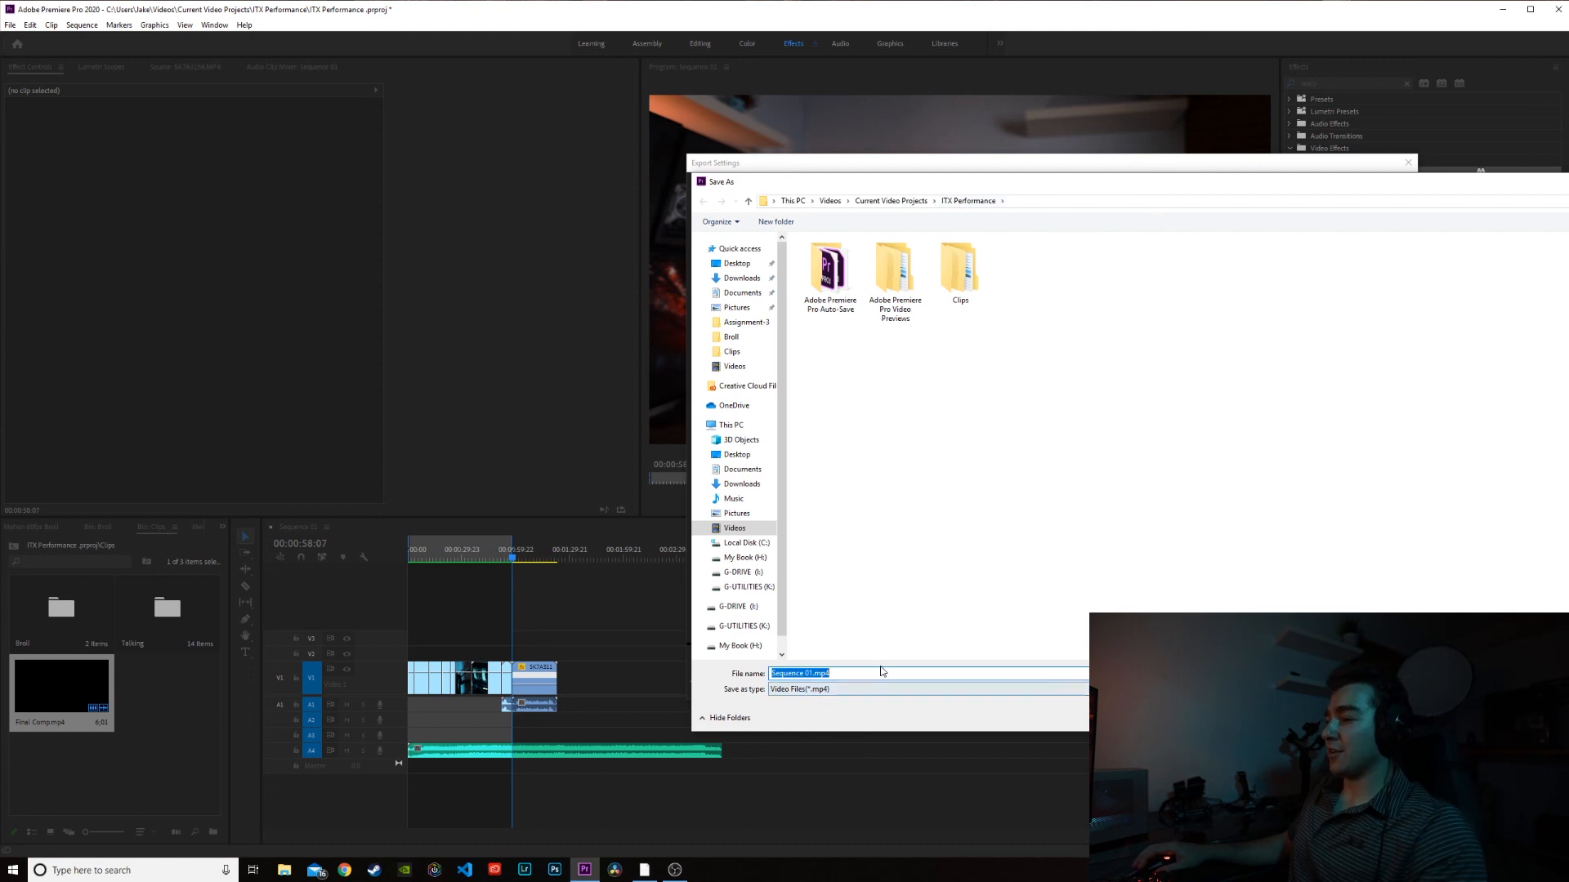
key(BackSpace)
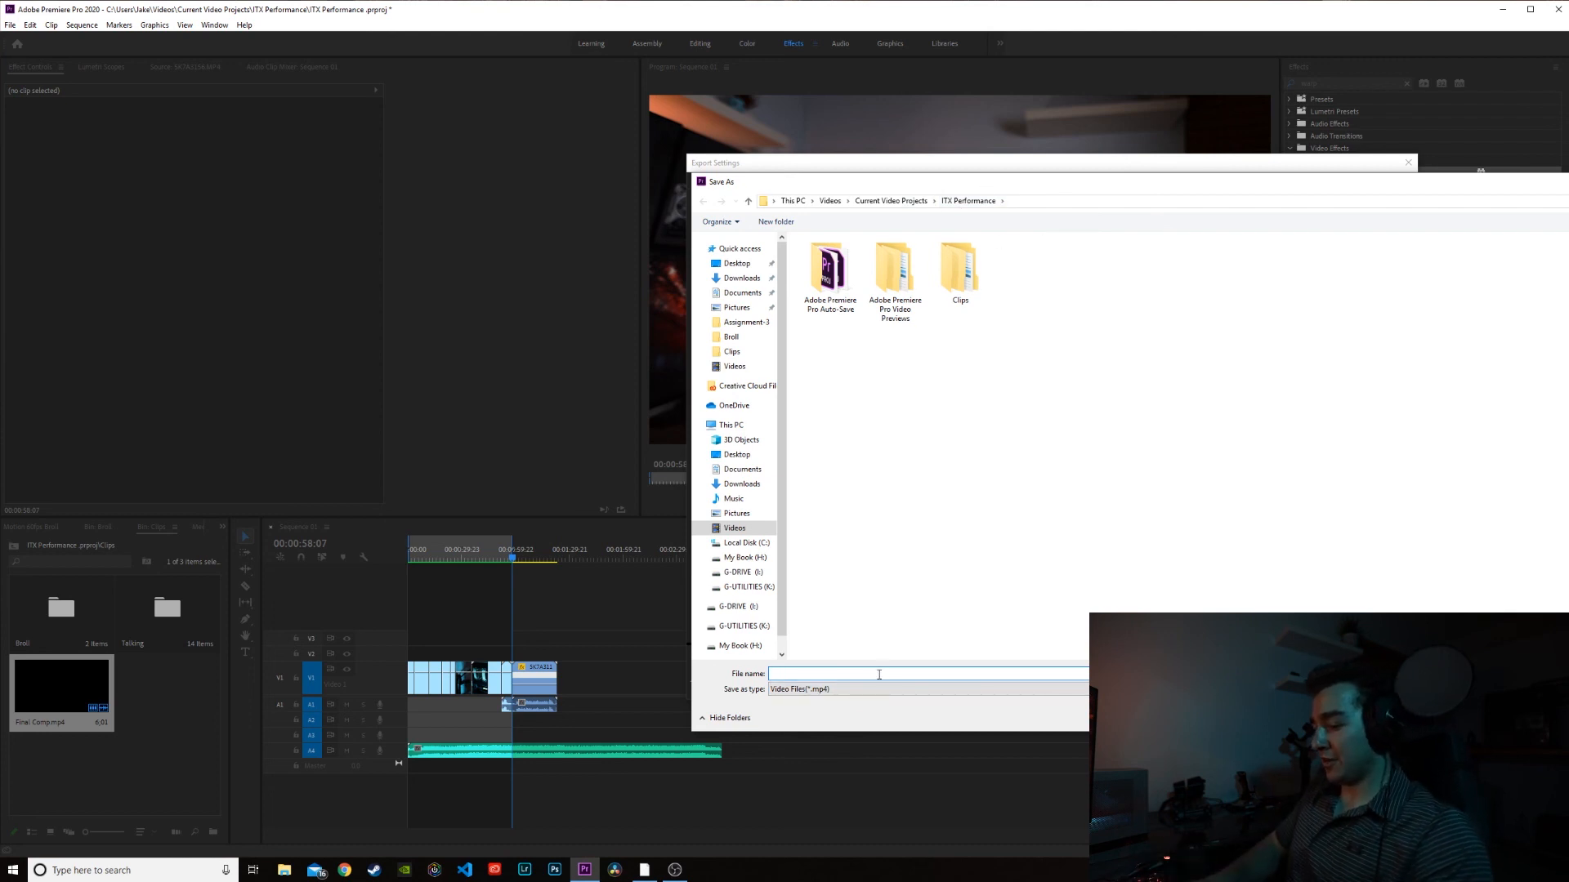
text(I)
key(Down)
key(BackSpace)
key(BackSpace)
key(BackSpace)
key(BackSpace)
key(BackSpace)
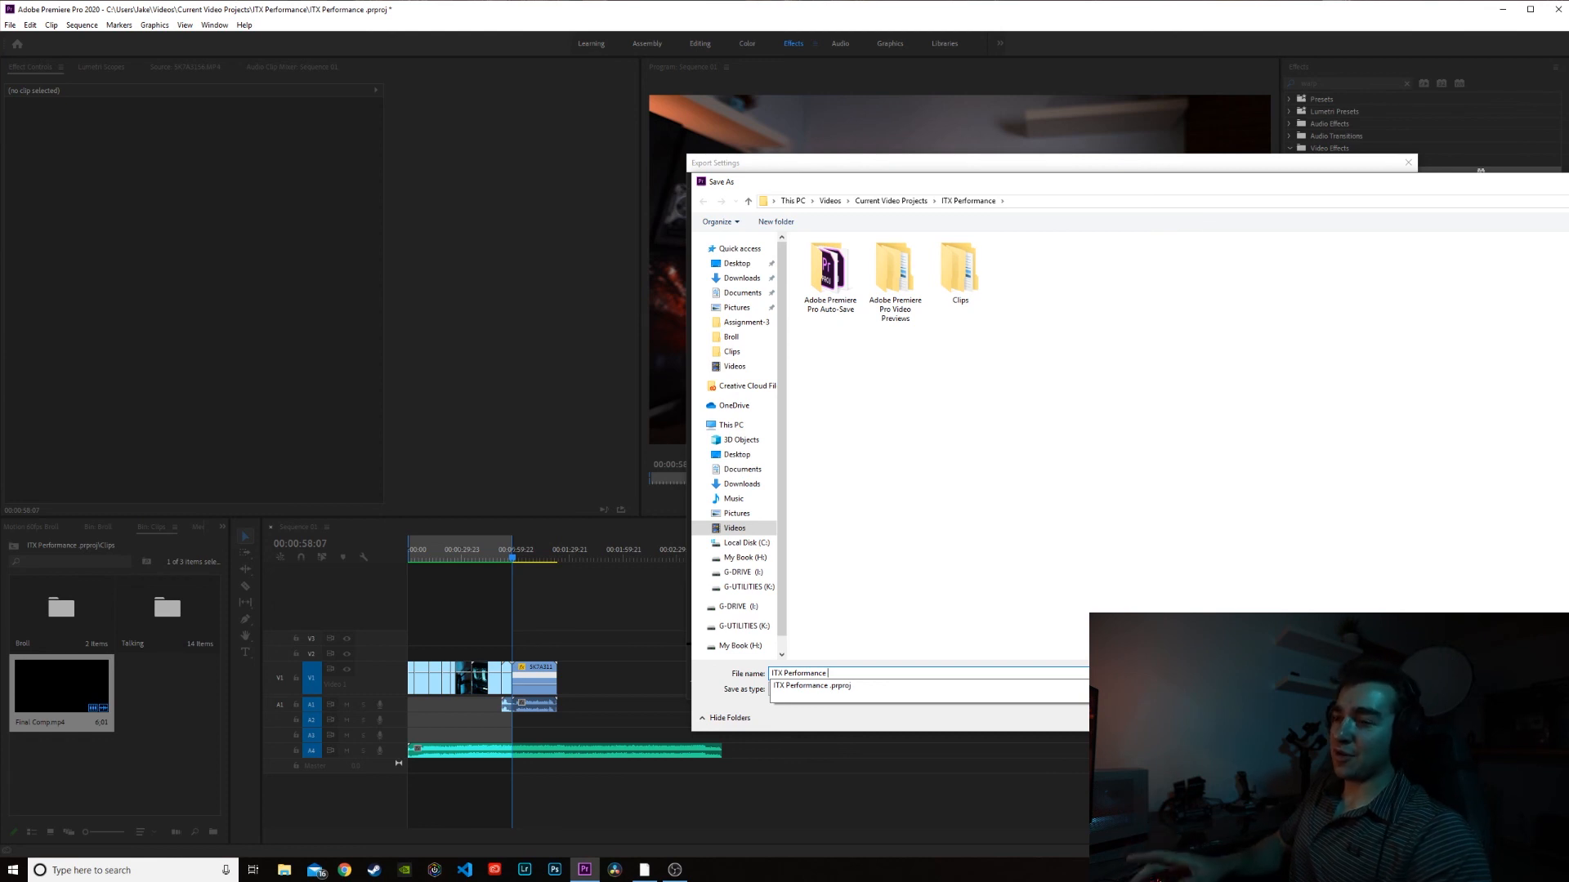
text(PRE)
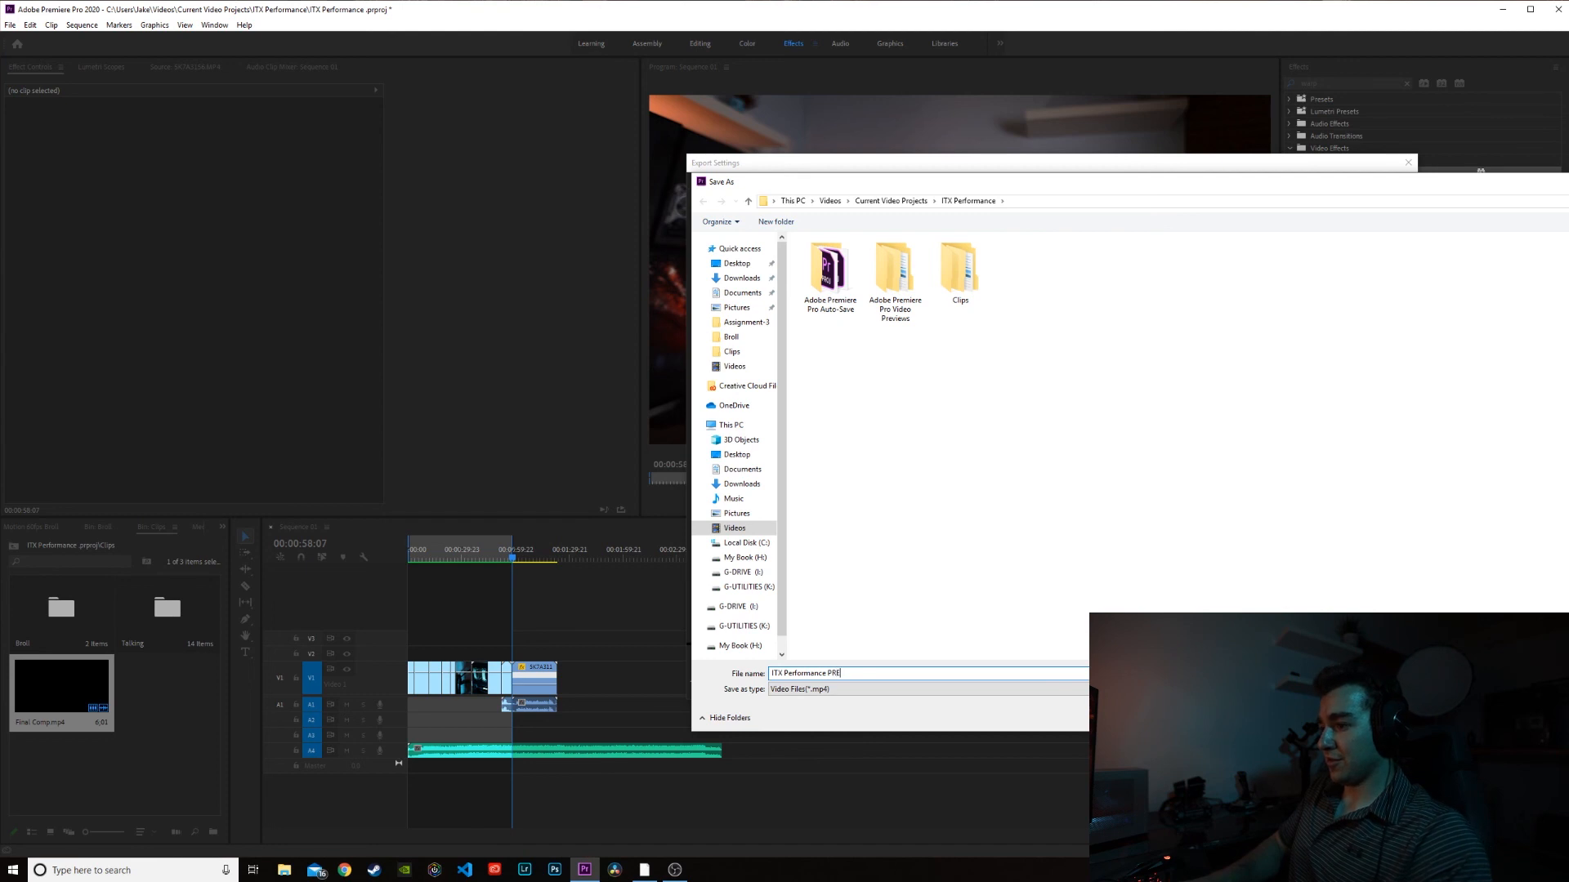
text(VIEW)
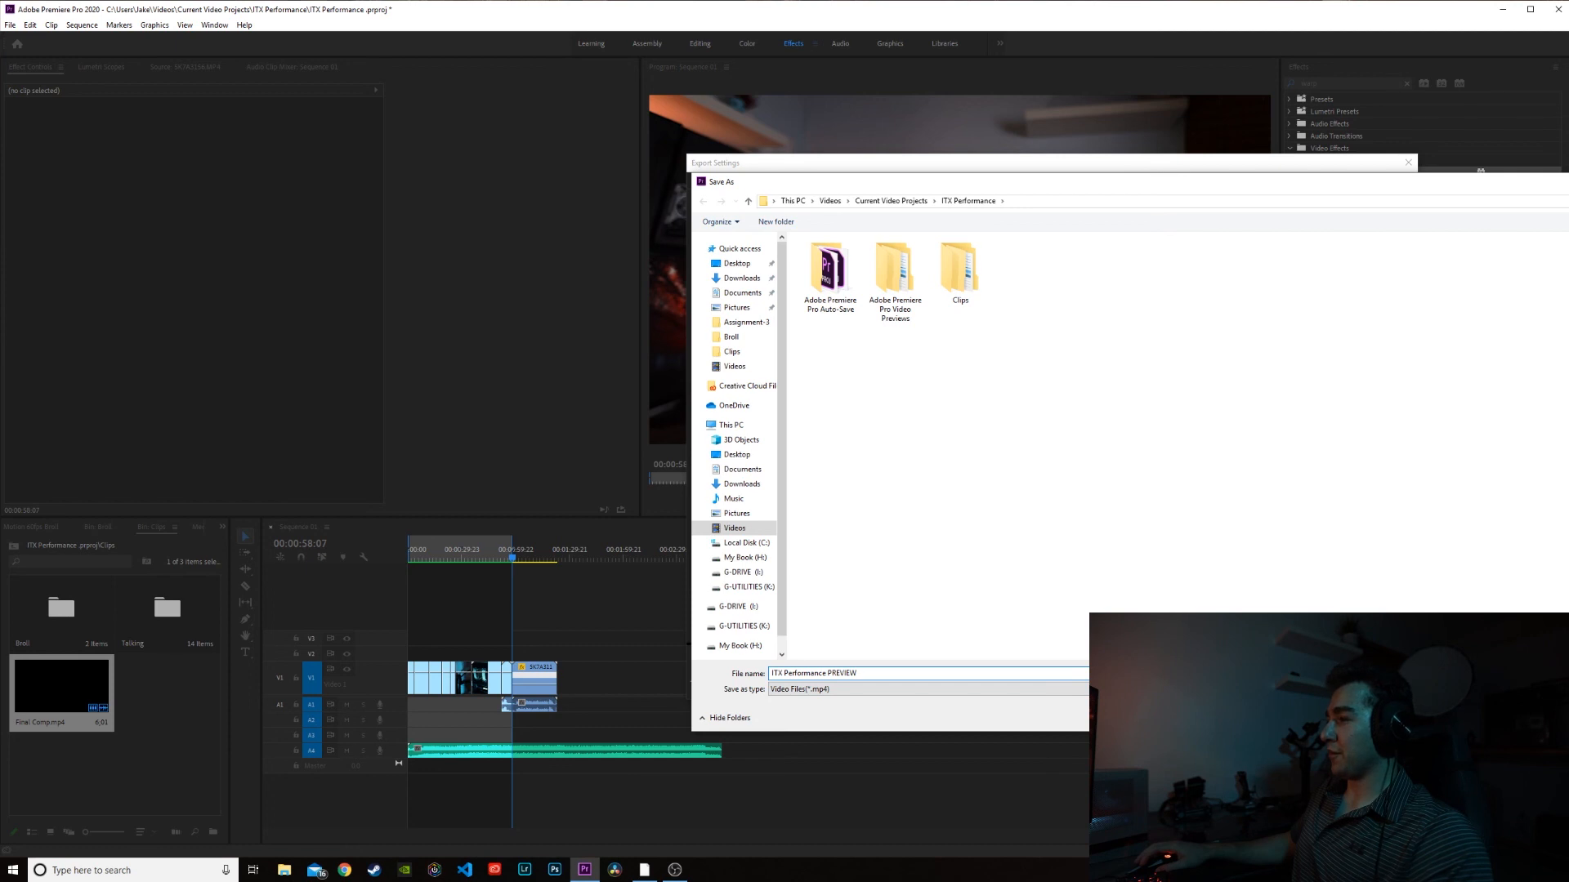
key(Return)
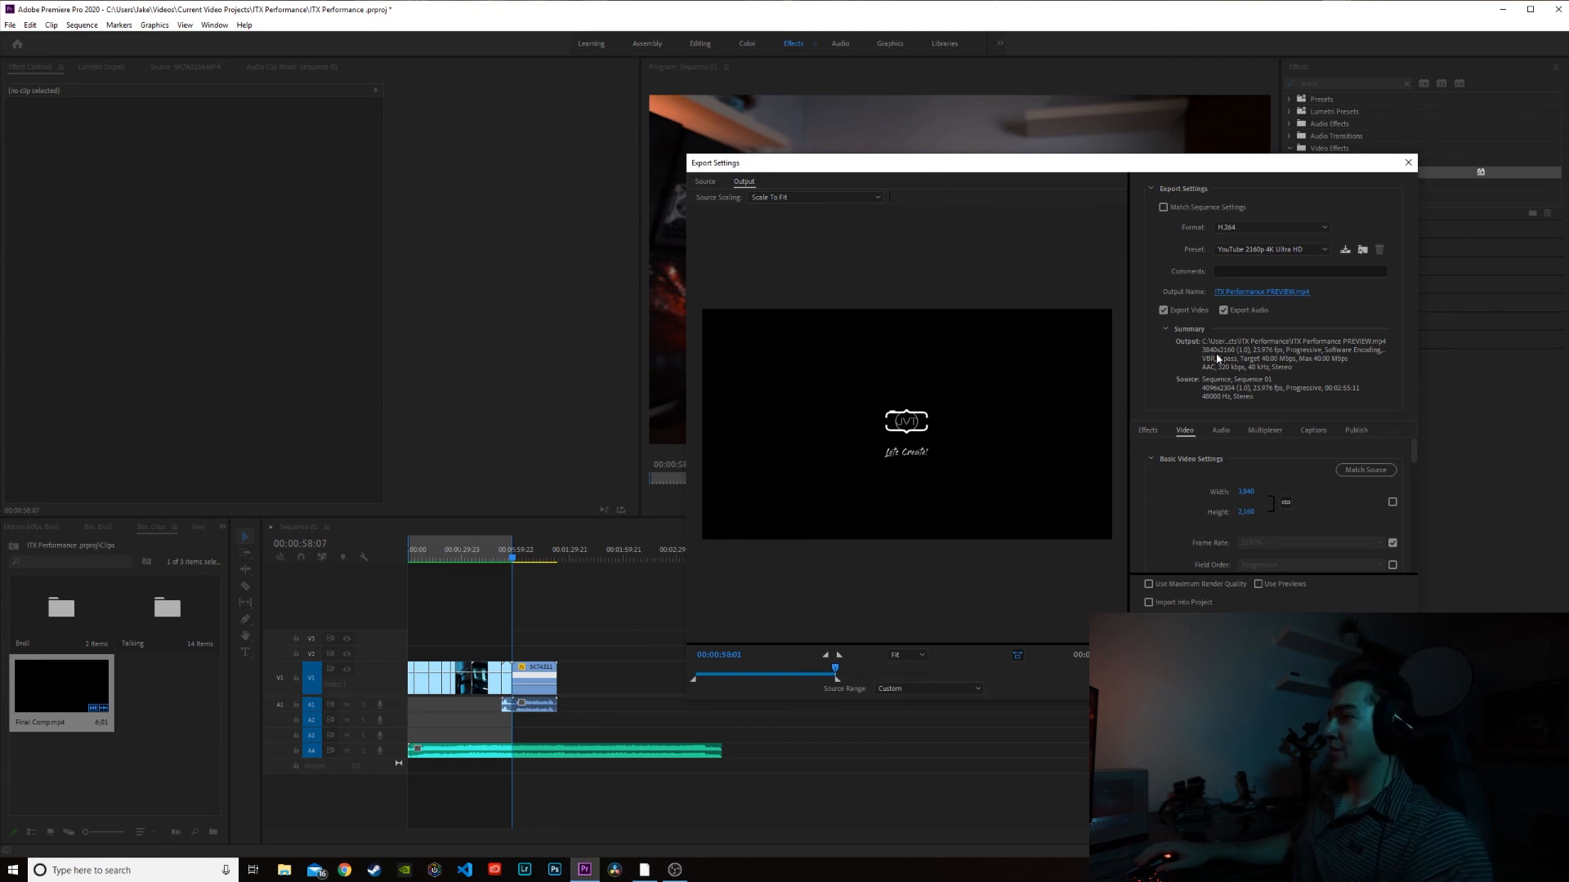
scroll(1309, 504, down, 1)
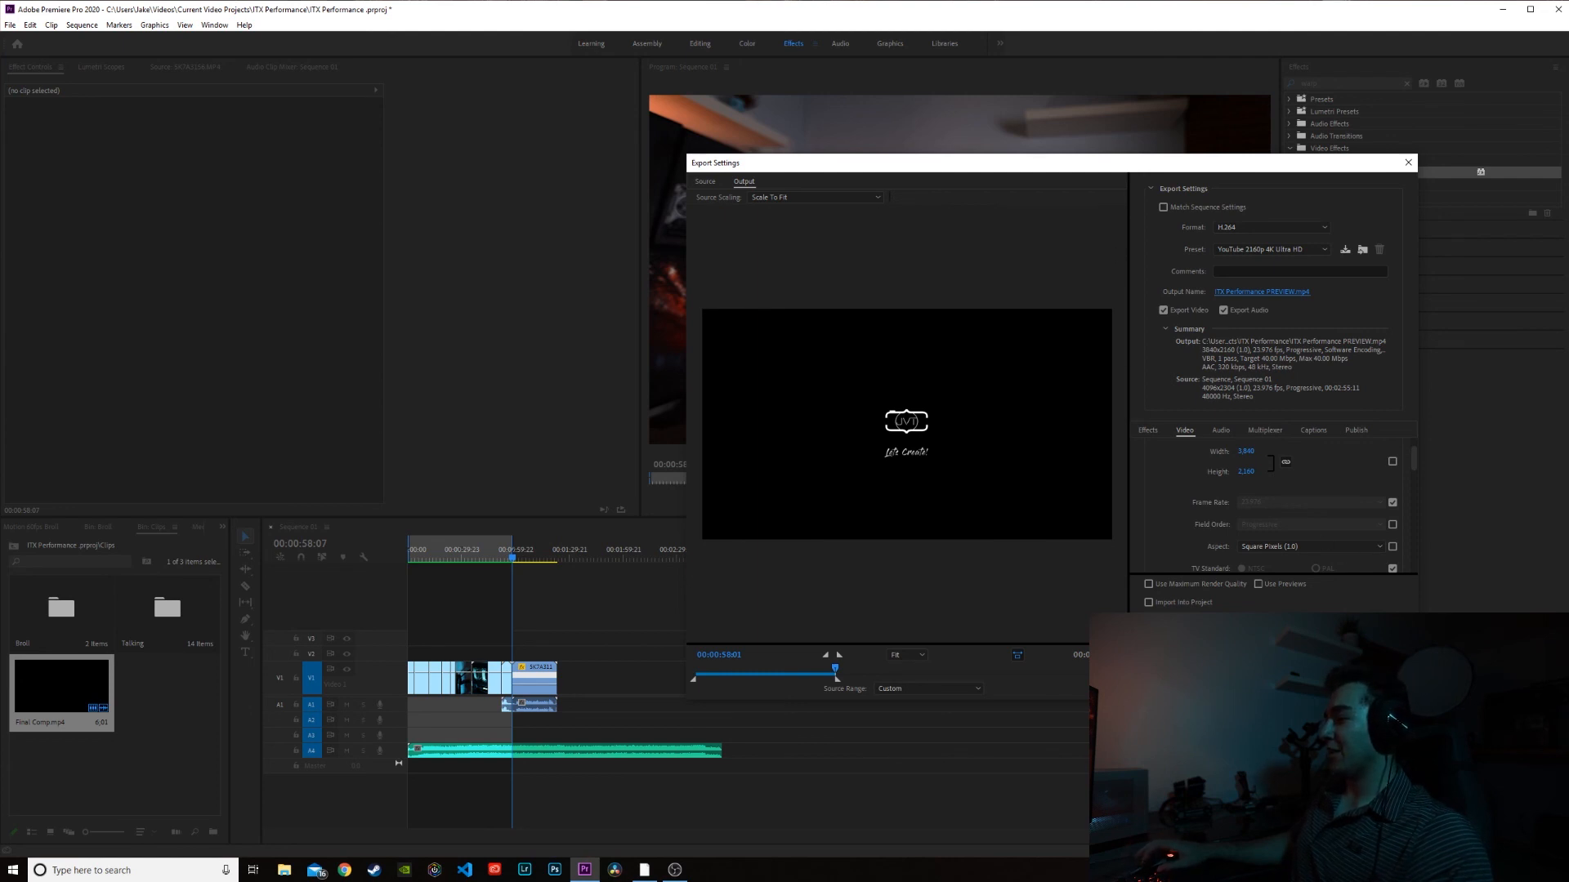
key(Return)
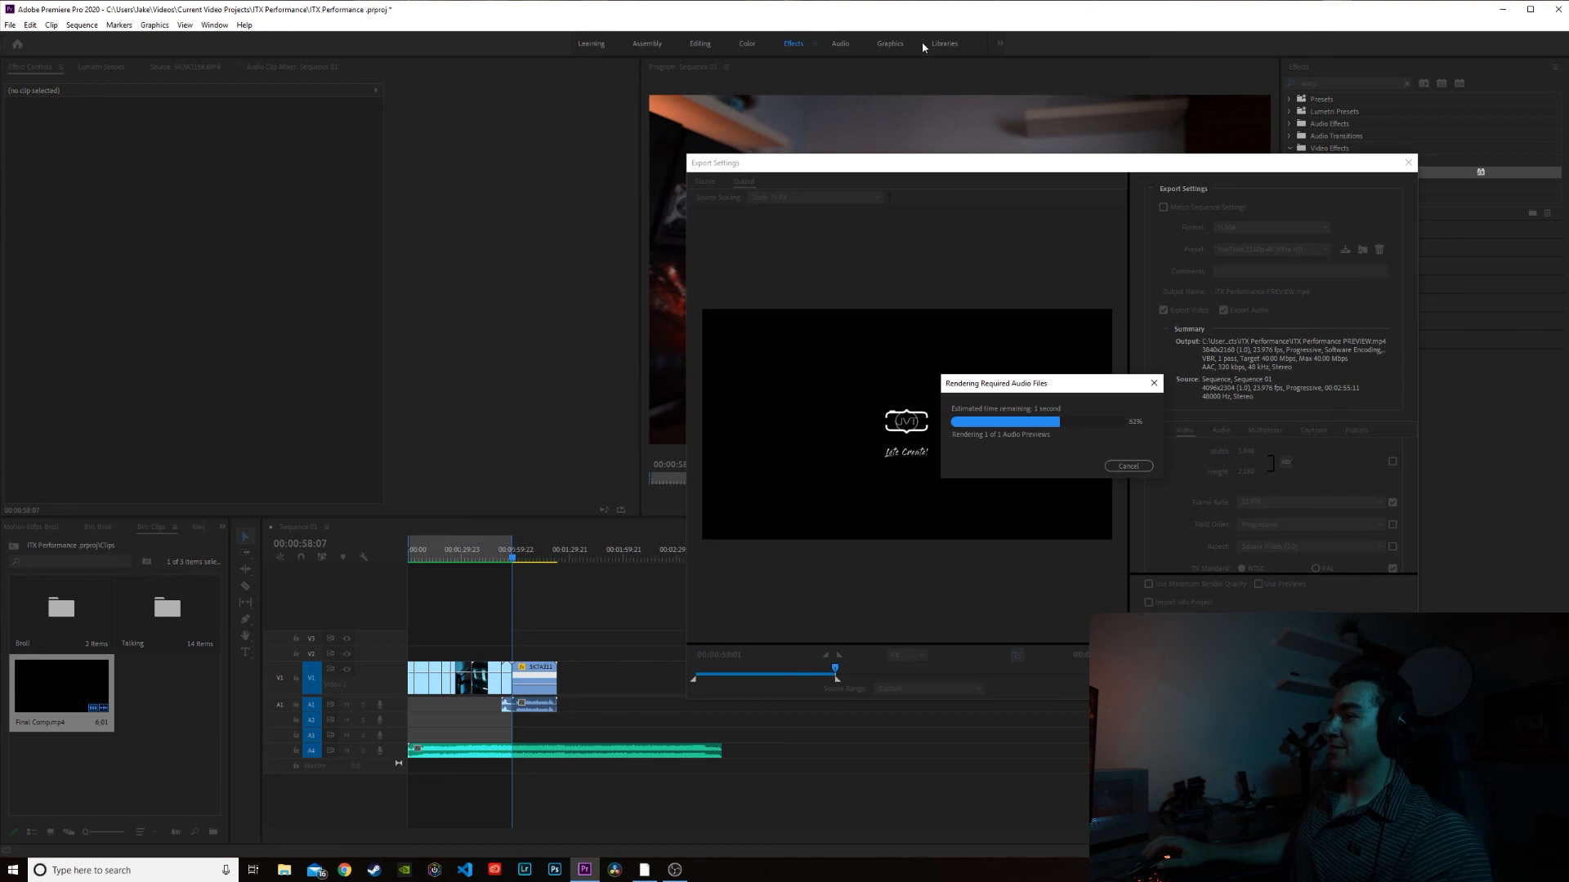